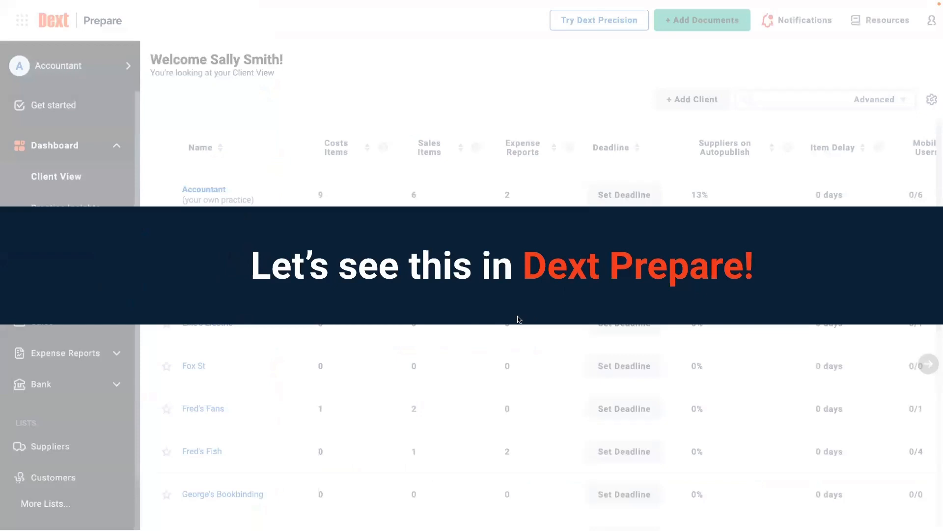
# Leave the slideshow and switch to the Dext Prepare tab showing the practice's client list.
pyautogui.press('Escape')
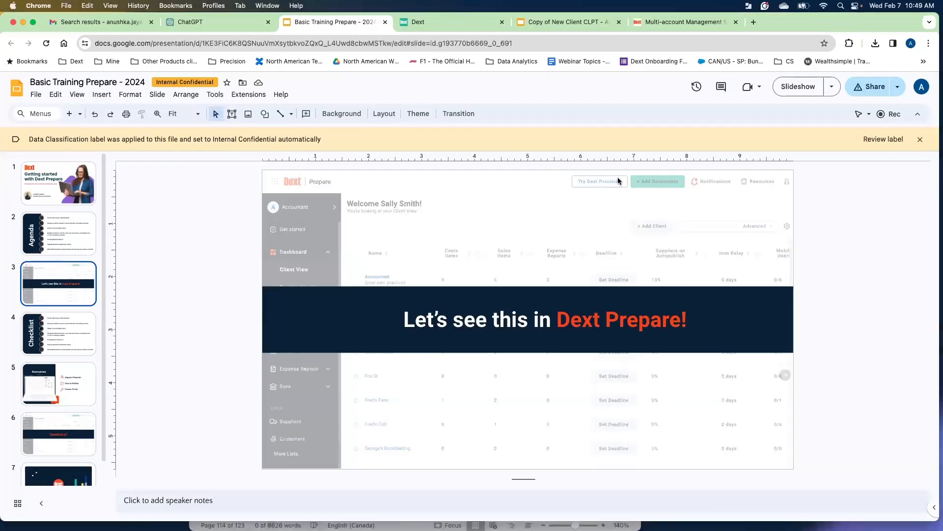
pyautogui.click(439, 22)
pyautogui.click(491, 139)
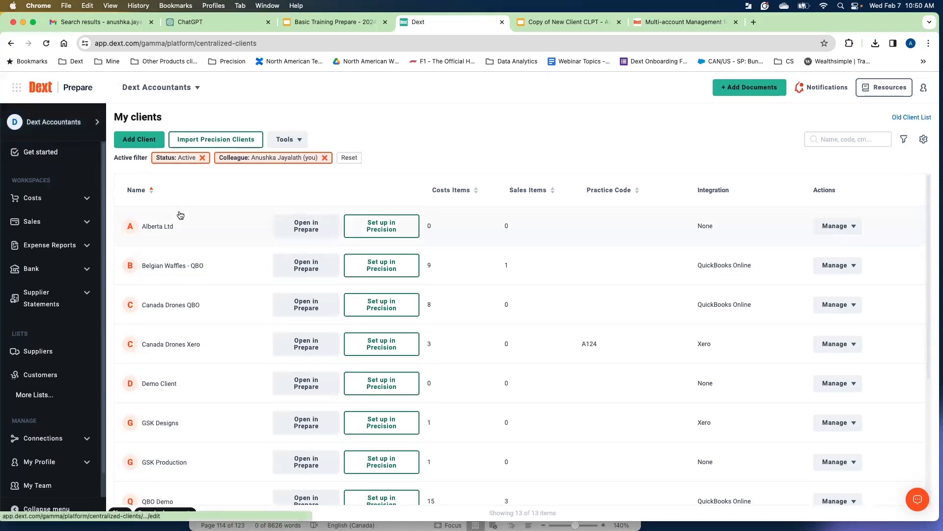
# Start adding a new client and choose the Prepare product for it.
pyautogui.scroll(-5, 197, 326)
pyautogui.scroll(5, 198, 326)
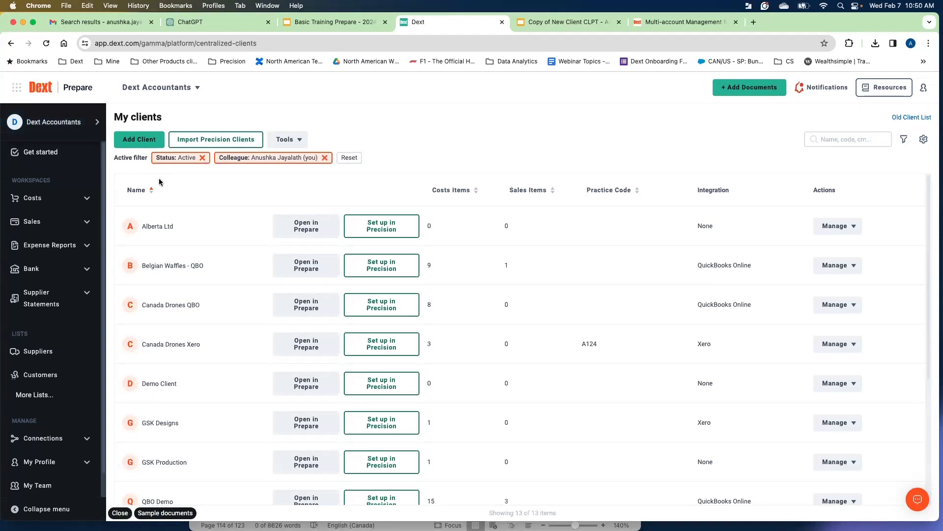
pyautogui.scroll(-1, 57, 233)
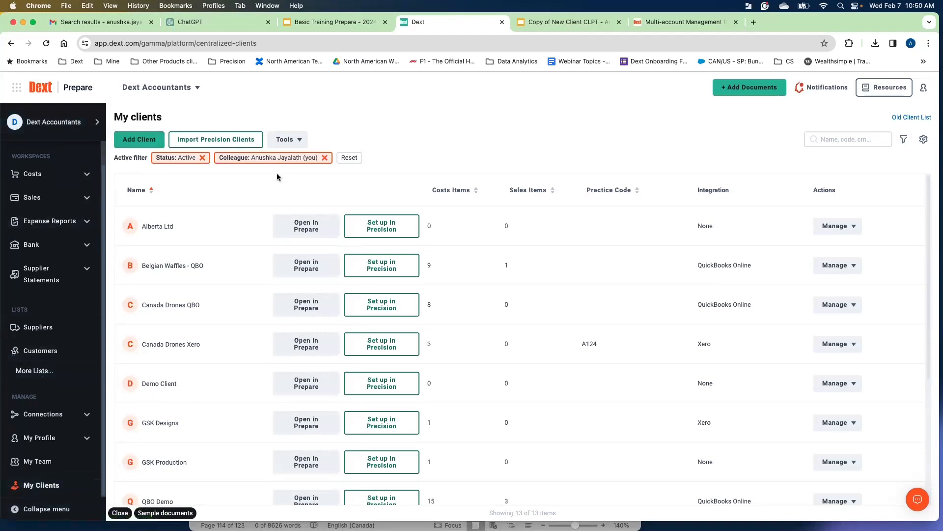
pyautogui.click(141, 143)
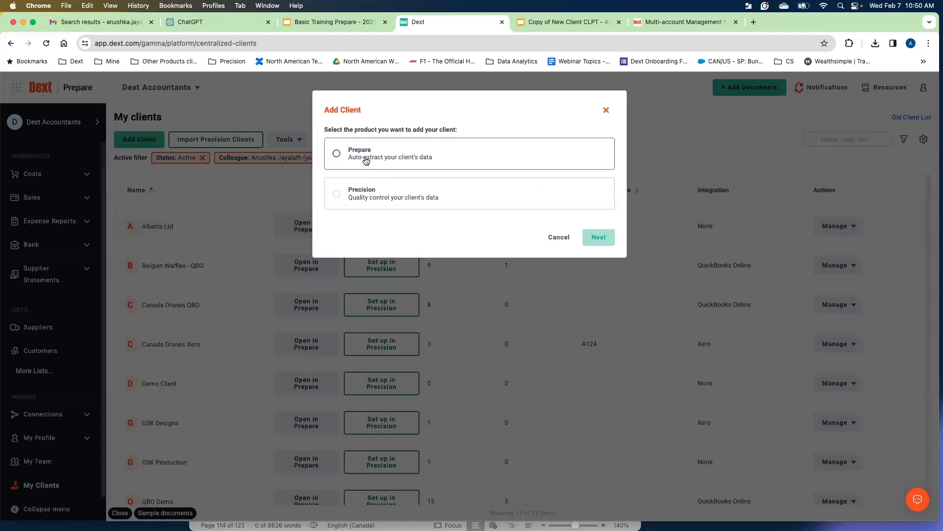
pyautogui.click(358, 160)
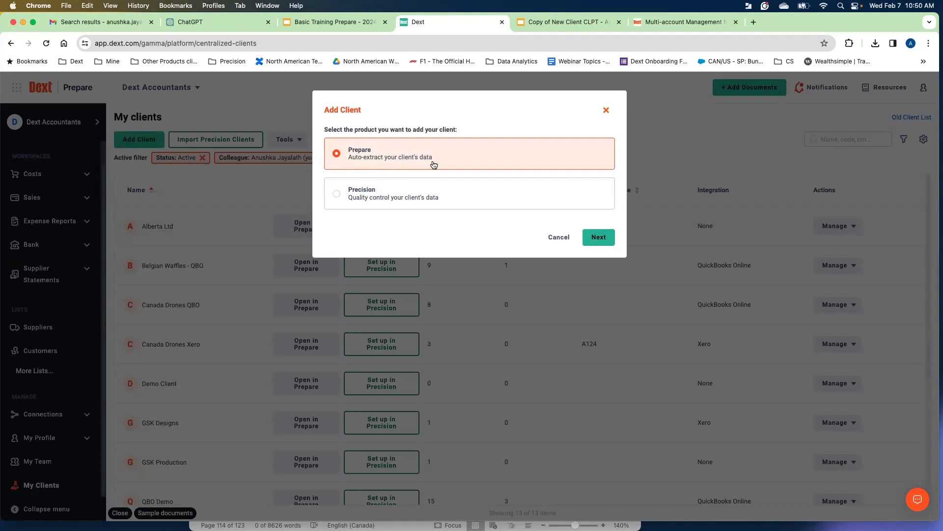
pyautogui.click(597, 238)
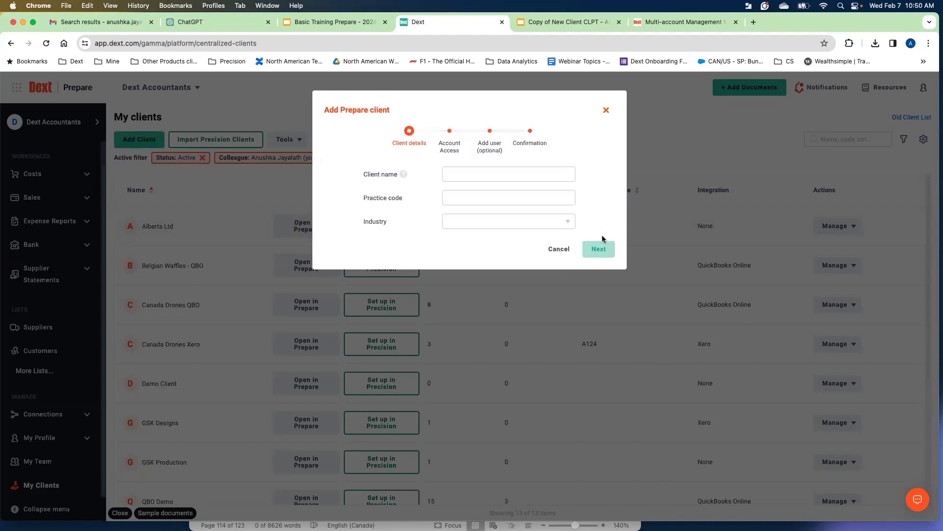
# Enter the client name Demo Client, set the industry to Advertising, Communications and Pub…, and continue.
pyautogui.click(475, 175)
pyautogui.write('Demo Client')
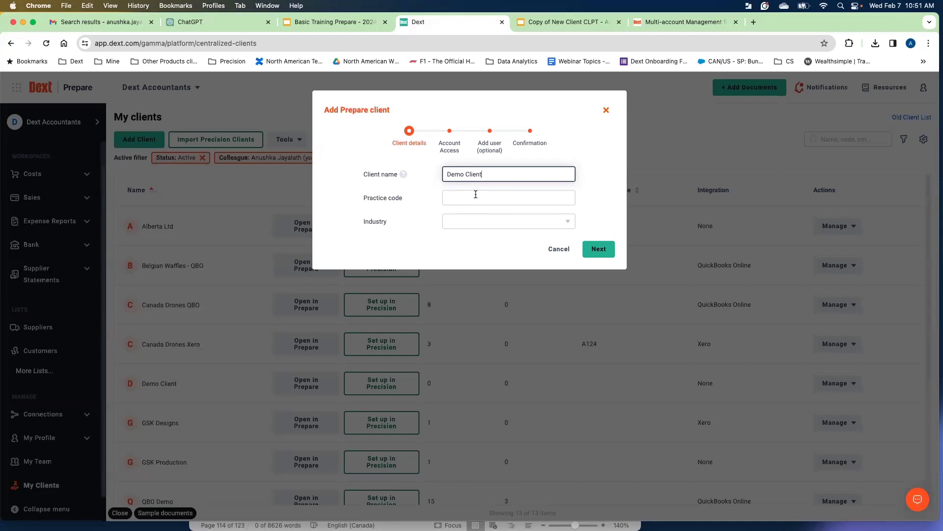
pyautogui.click(495, 221)
pyautogui.click(491, 290)
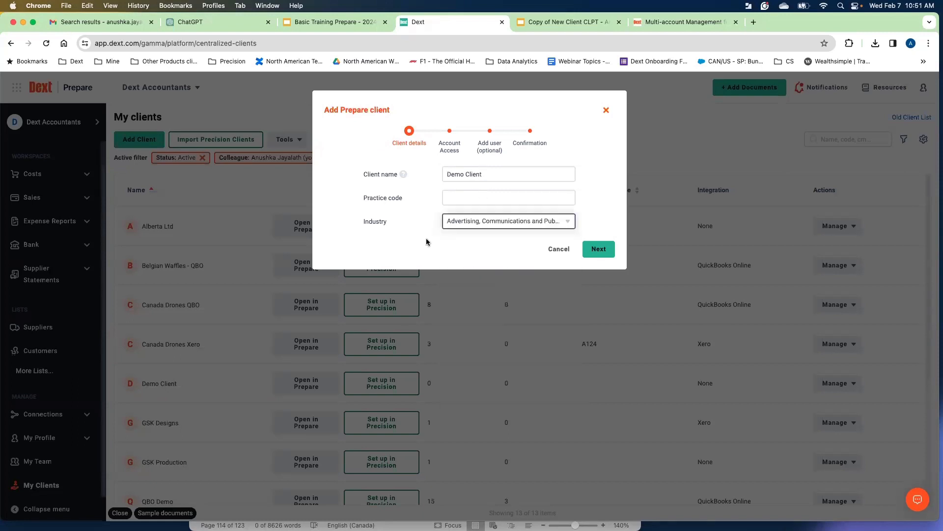
pyautogui.click(599, 249)
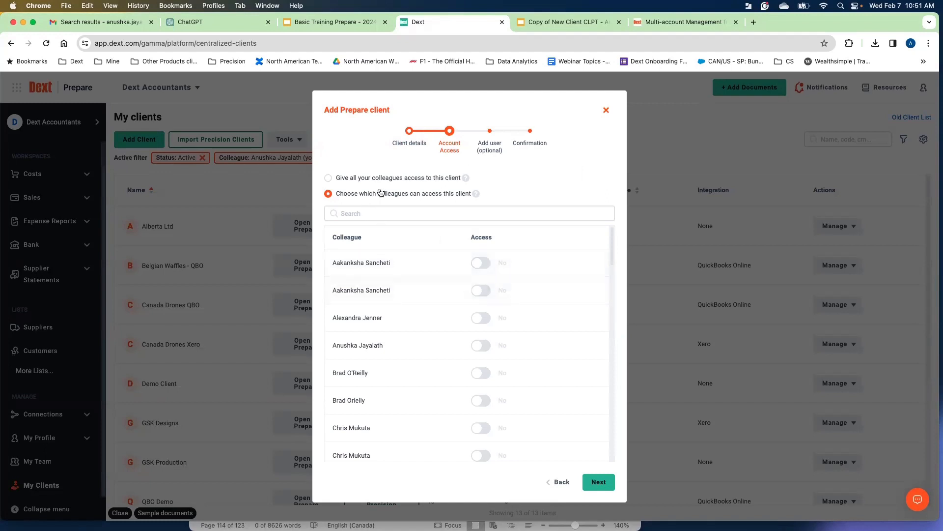
# Restrict account access to chosen colleagues, granting access only to yourself, and continue.
pyautogui.click(328, 178)
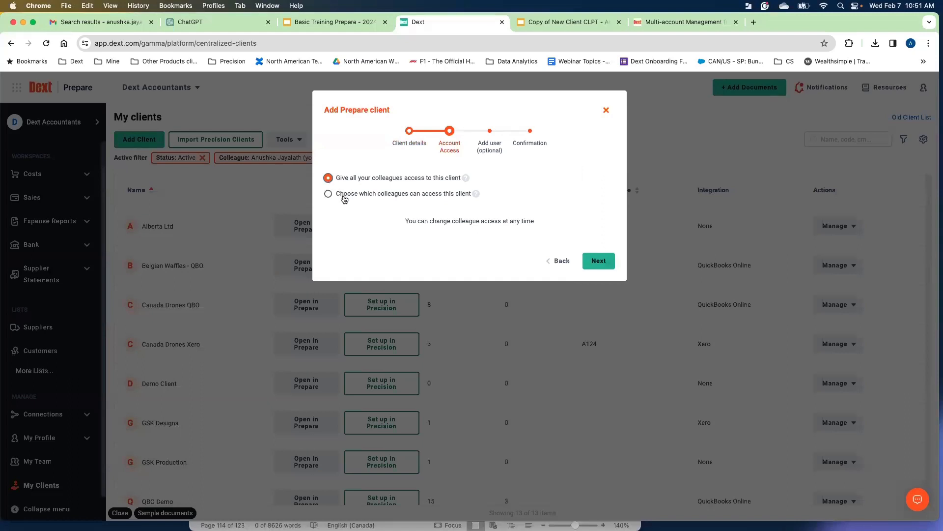
pyautogui.click(344, 197)
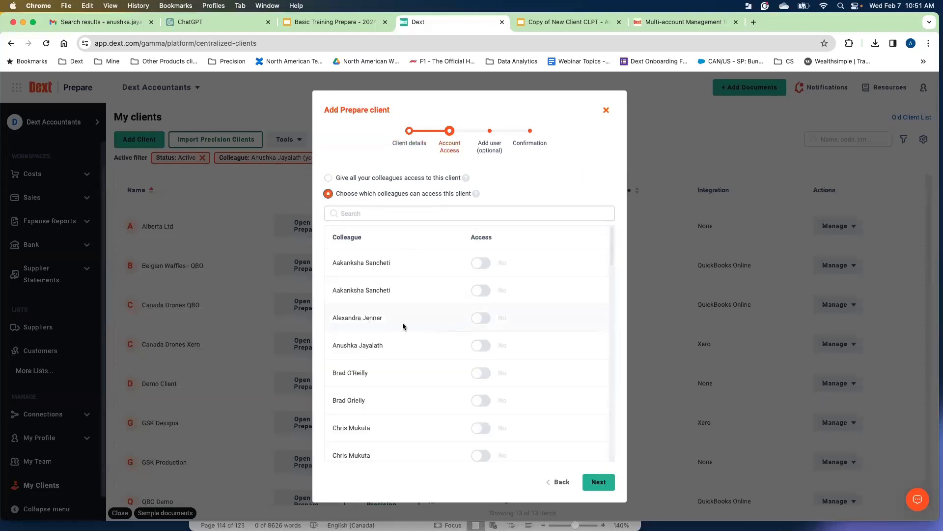
pyautogui.click(480, 345)
pyautogui.scroll(-1, 432, 320)
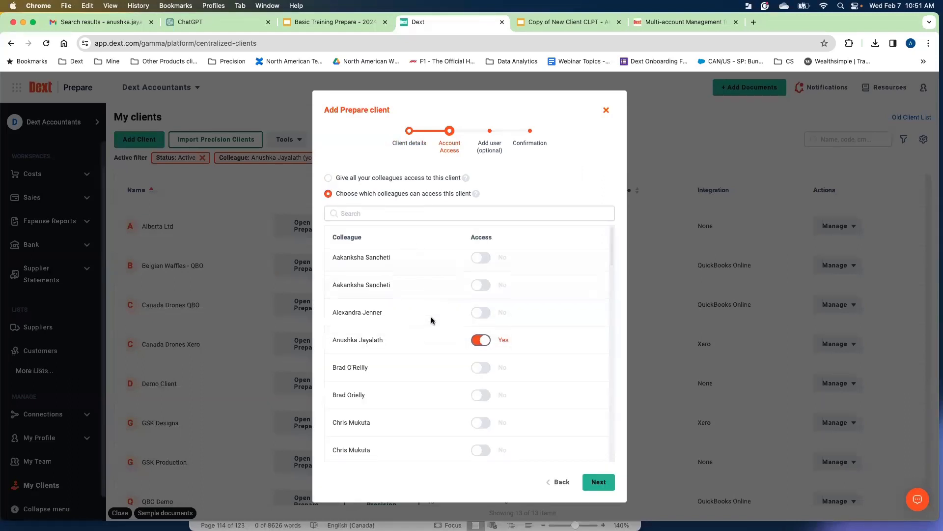
pyautogui.click(597, 482)
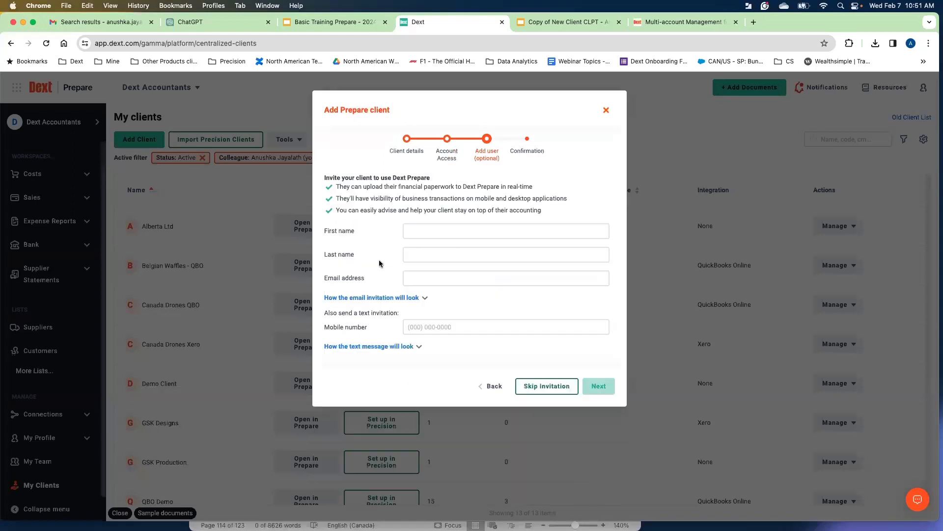
# Preview how the email invitation to the client will look.
pyautogui.moveTo(504, 158); pyautogui.dragTo(473, 157)
pyautogui.click(487, 181)
pyautogui.click(426, 299)
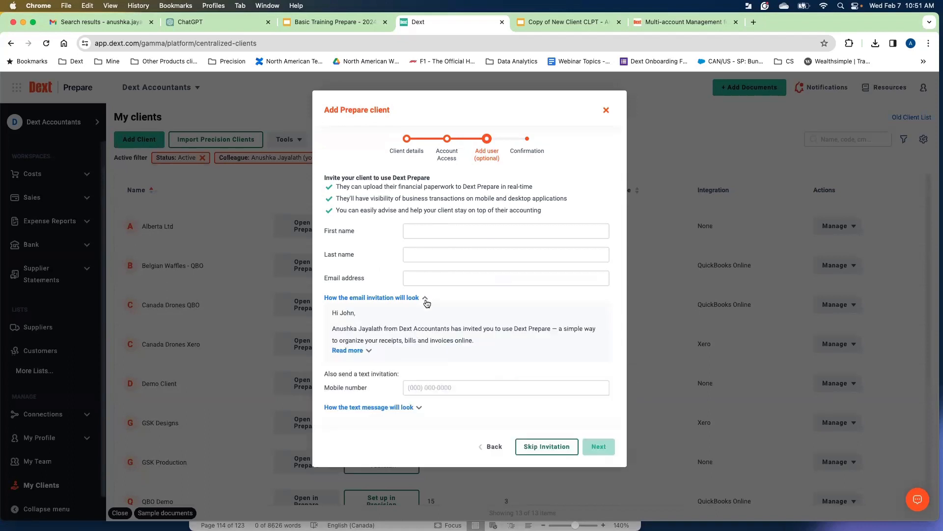
pyautogui.click(425, 300)
pyautogui.click(421, 350)
pyautogui.click(420, 350)
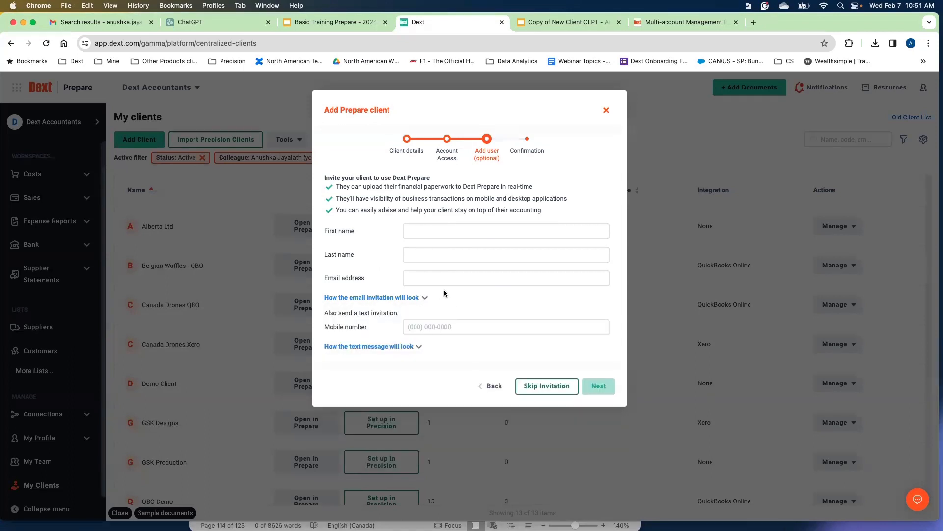
# Skip the optional user invitation and create the client.
pyautogui.click(543, 388)
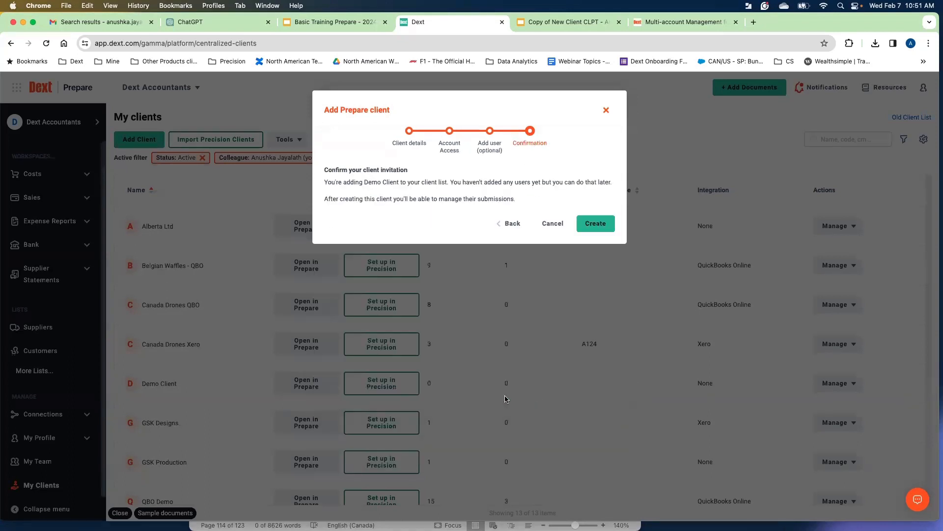
pyautogui.click(592, 224)
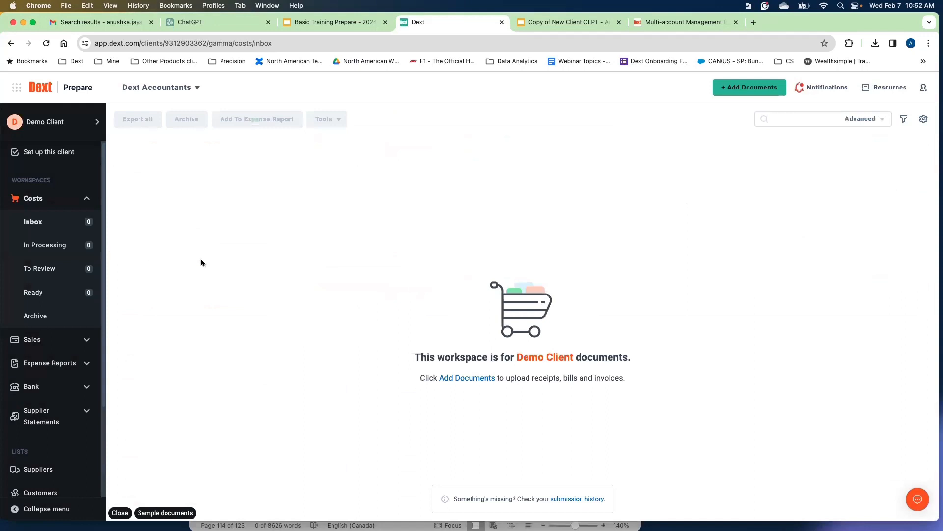
# Switch from the new client back to the Dext Accountants practice account.
pyautogui.click(49, 126)
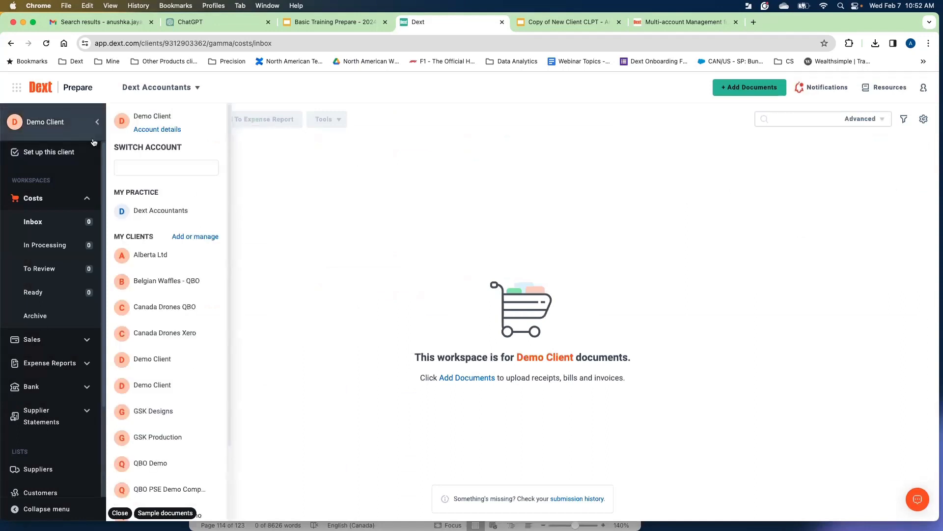
pyautogui.click(146, 211)
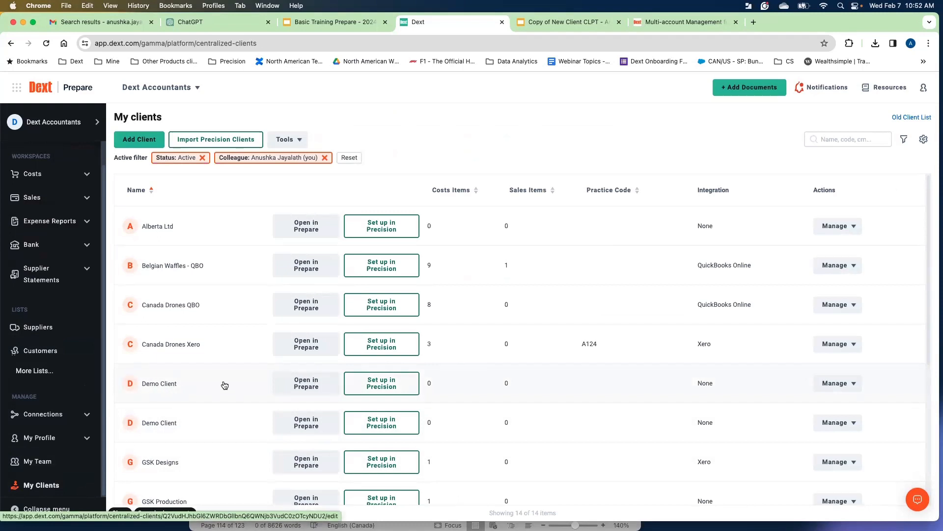
# Review the Demo Client's practice access and its other manage options.
pyautogui.click(836, 384)
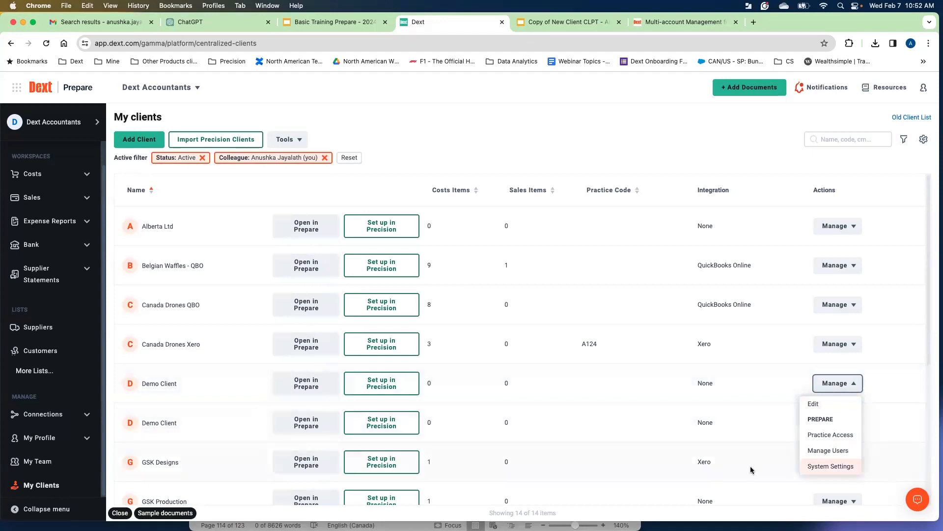
pyautogui.click(836, 442)
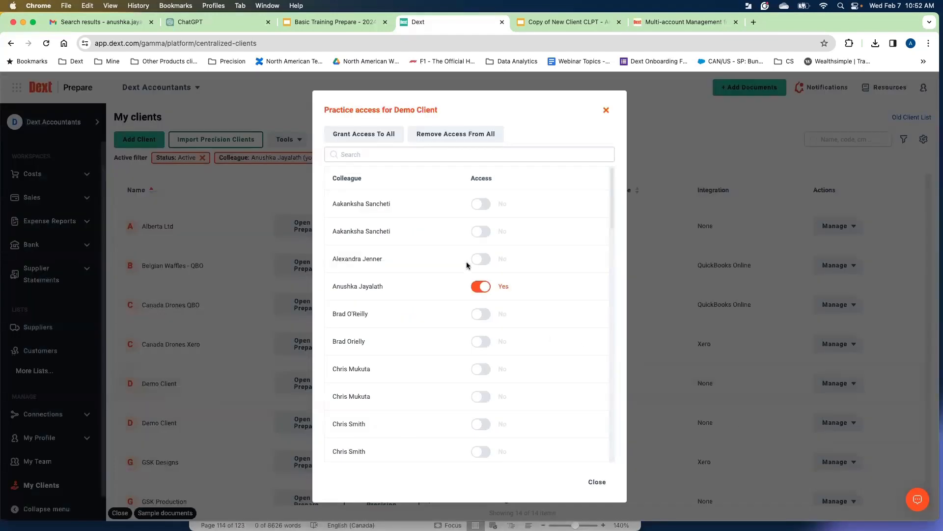
pyautogui.click(607, 111)
pyautogui.click(849, 383)
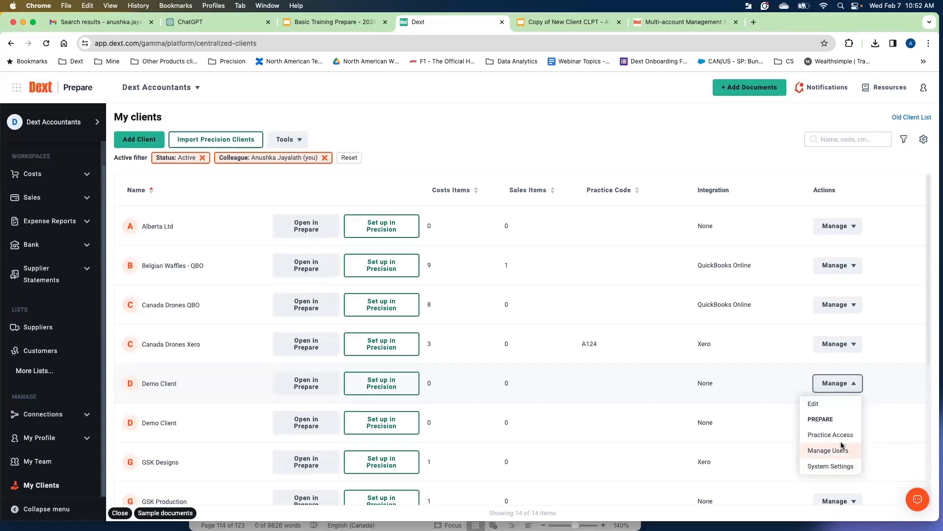
pyautogui.click(858, 390)
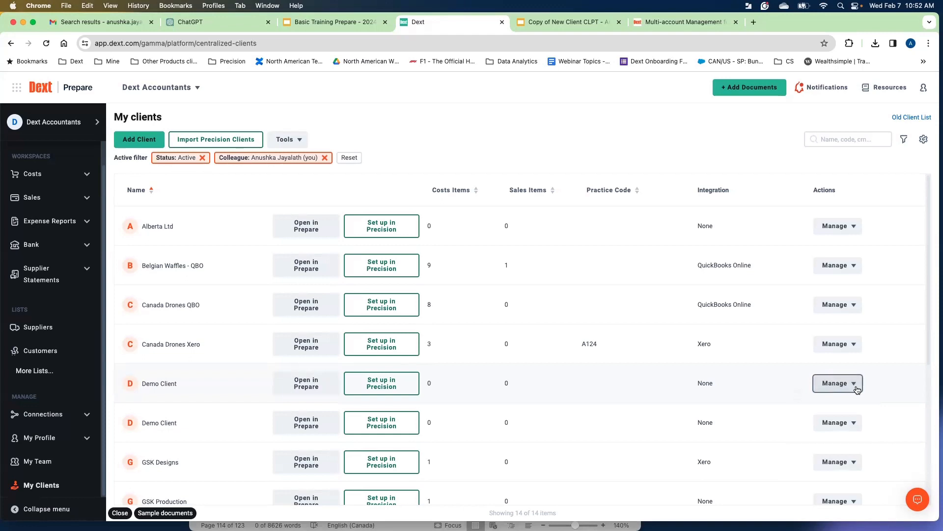
# Open the Demo Client's edit page, review its settings, and go back to the client list.
pyautogui.click(159, 385)
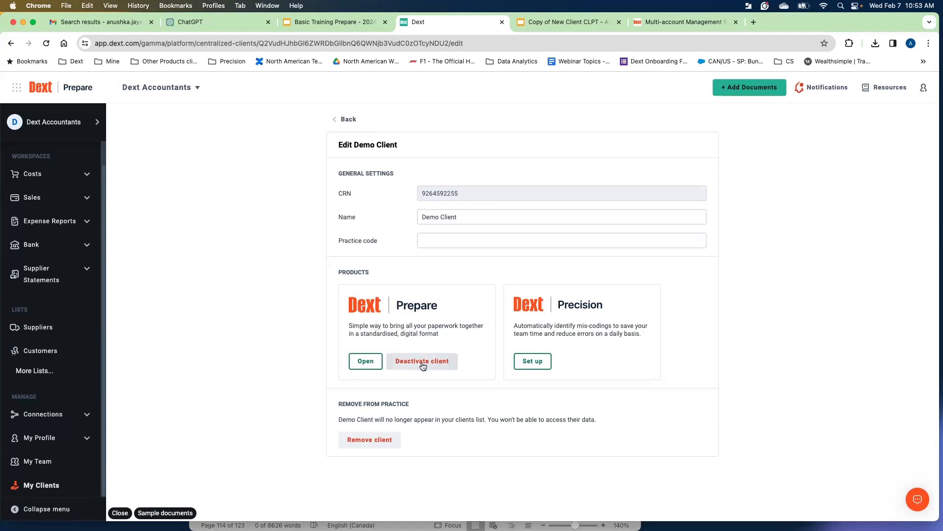
pyautogui.moveTo(338, 404); pyautogui.dragTo(380, 406)
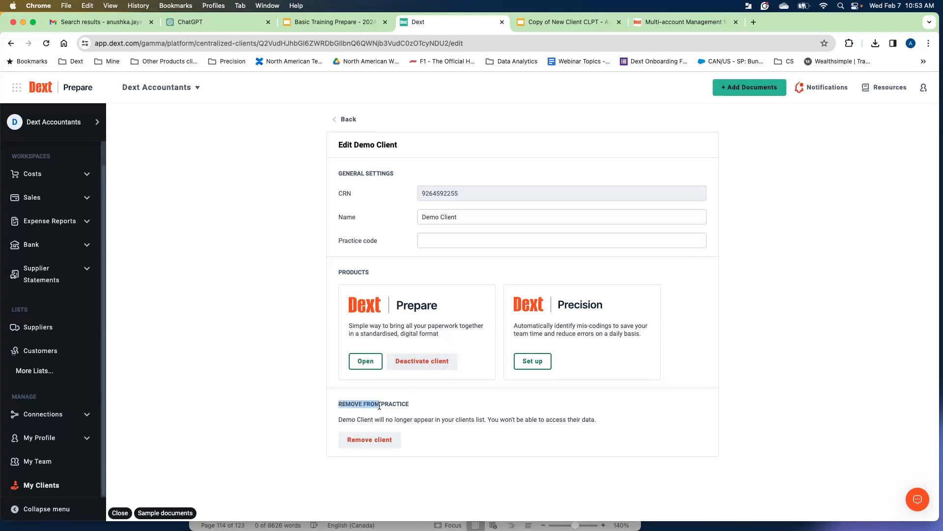
pyautogui.click(420, 413)
pyautogui.click(352, 126)
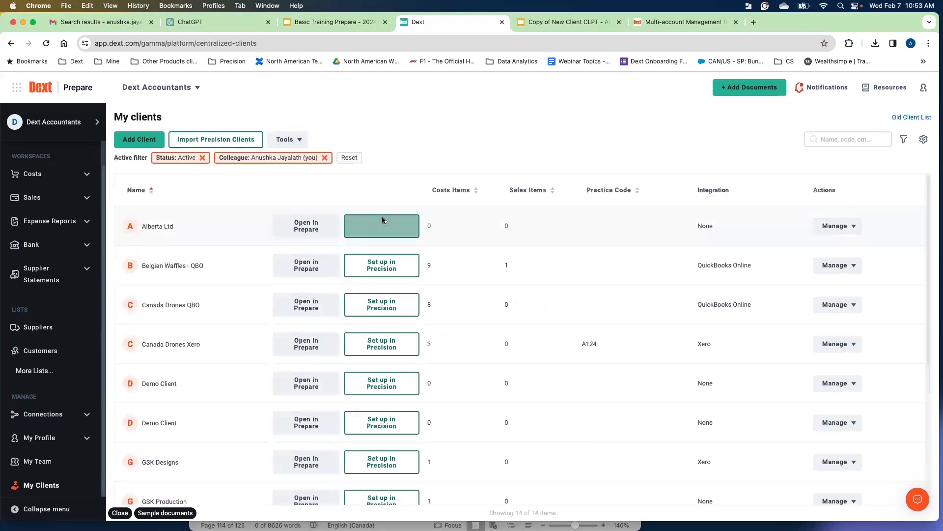
# Inspect the client list's filter panel and column display and density settings without applying changes.
pyautogui.click(904, 140)
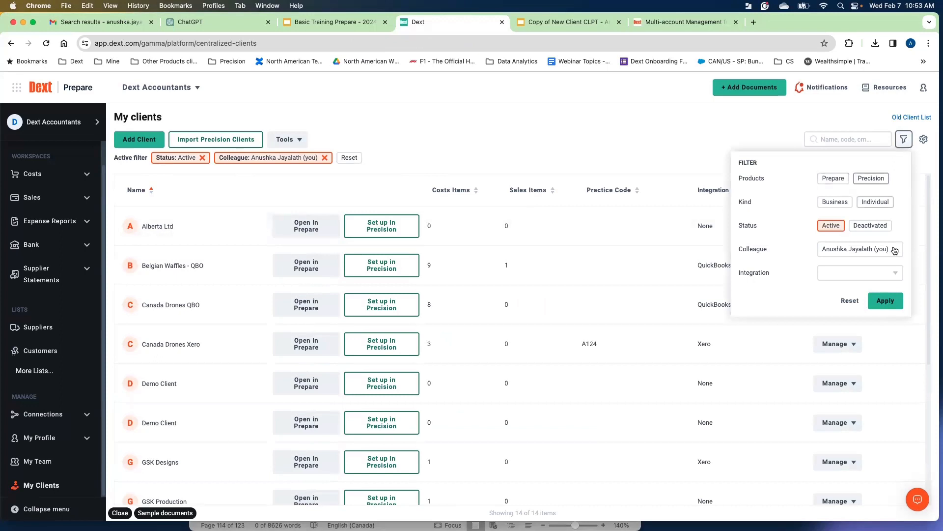
pyautogui.click(637, 164)
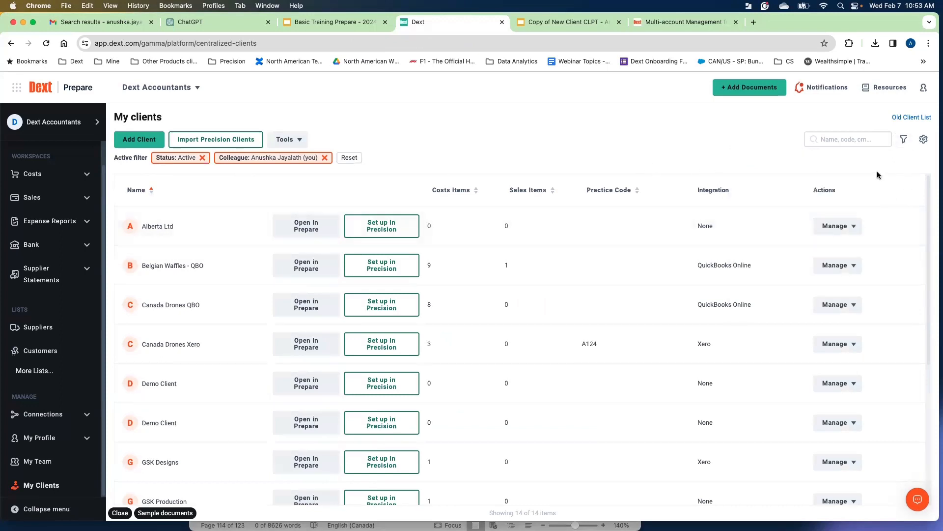
pyautogui.click(924, 139)
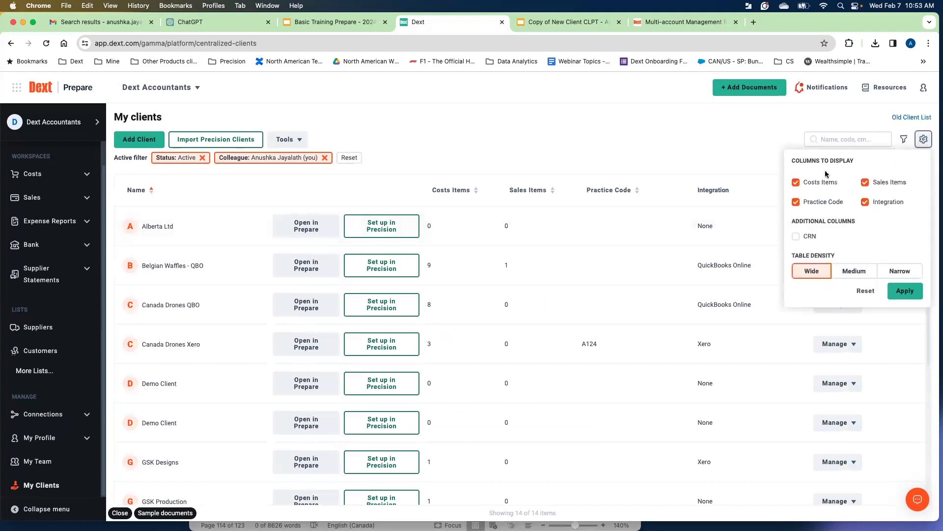
pyautogui.click(861, 269)
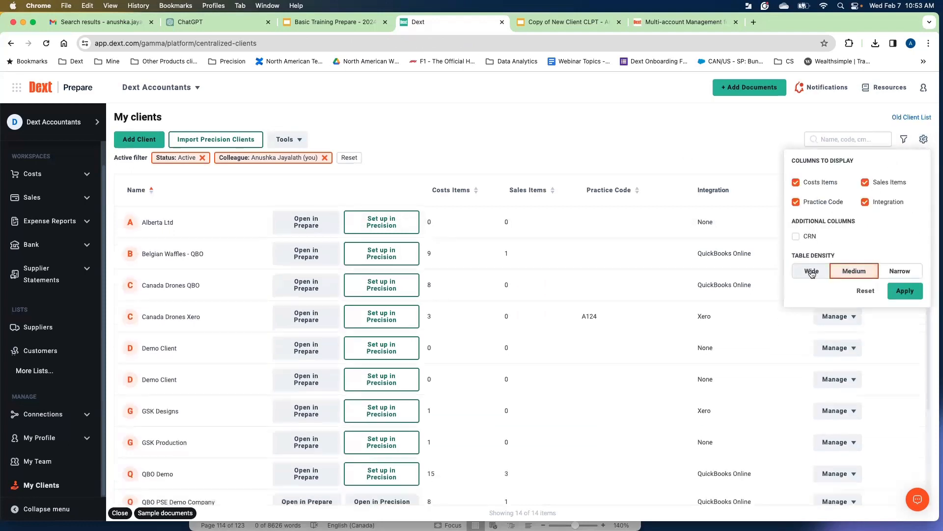
pyautogui.click(812, 271)
pyautogui.click(707, 144)
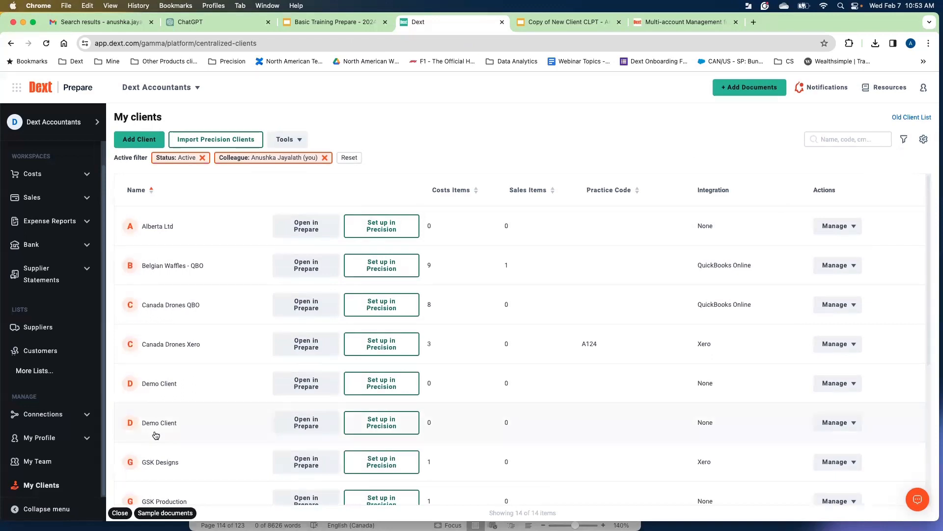
# Open the Demo Client workspace in Prepare and collapse its Costs section.
pyautogui.click(302, 386)
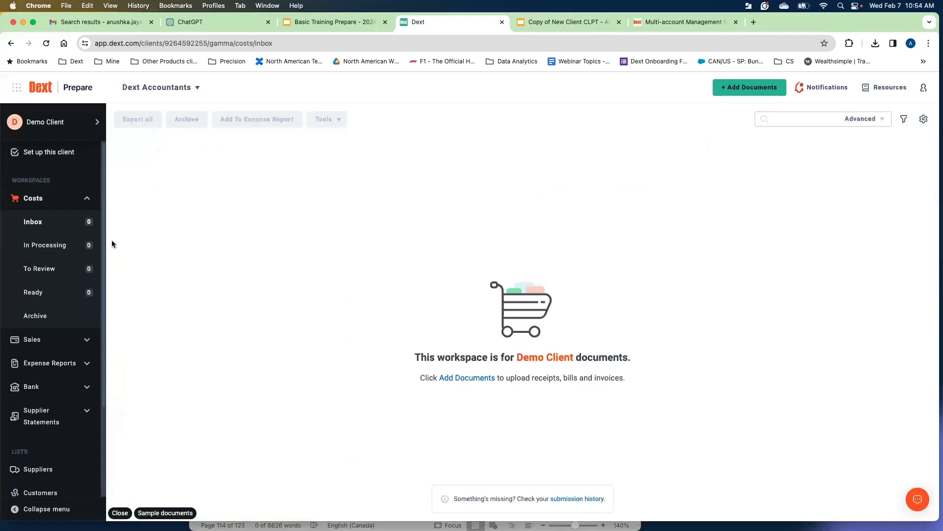
pyautogui.click(87, 198)
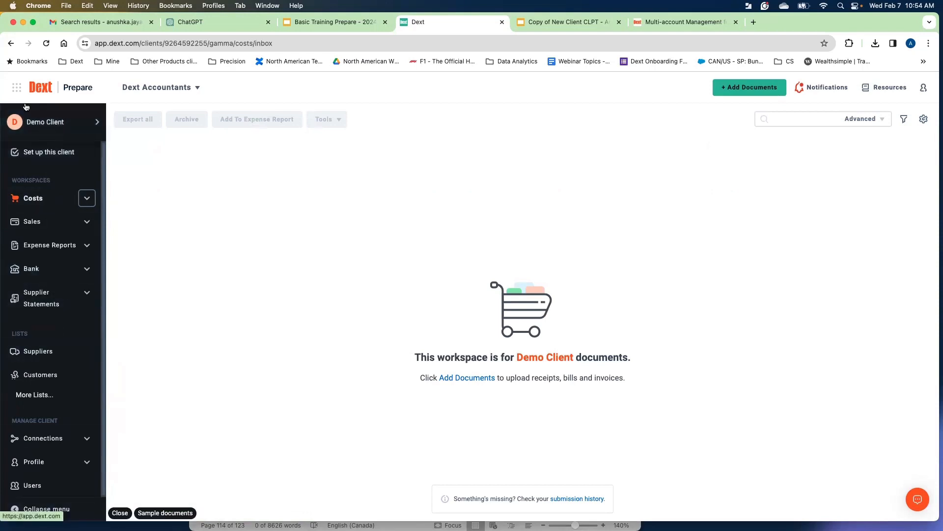
# Open the Demo Client's Integrations page and browse the available accounting software.
pyautogui.click(42, 122)
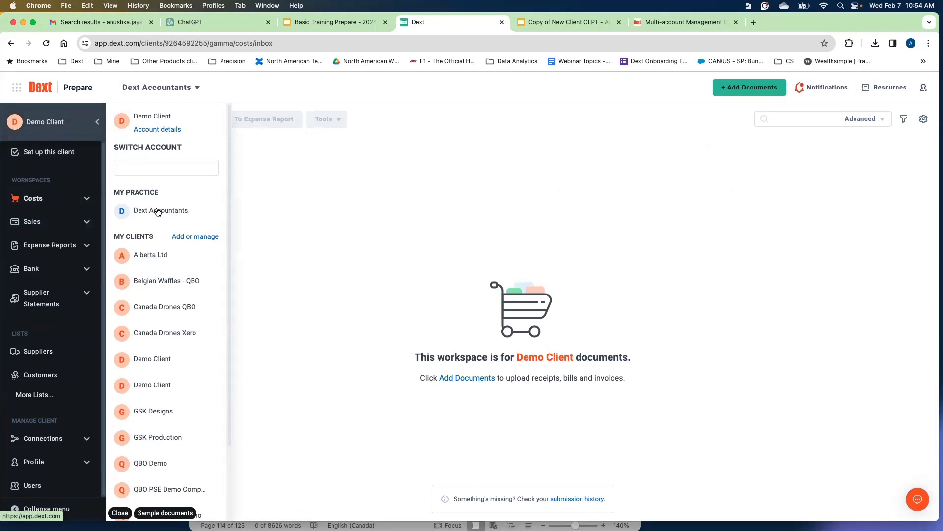
pyautogui.click(393, 208)
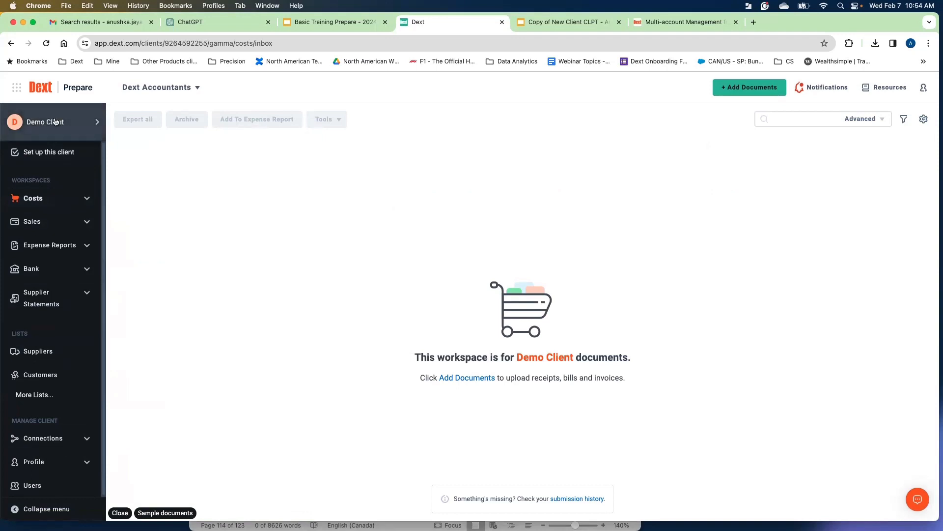
pyautogui.click(88, 439)
pyautogui.click(37, 415)
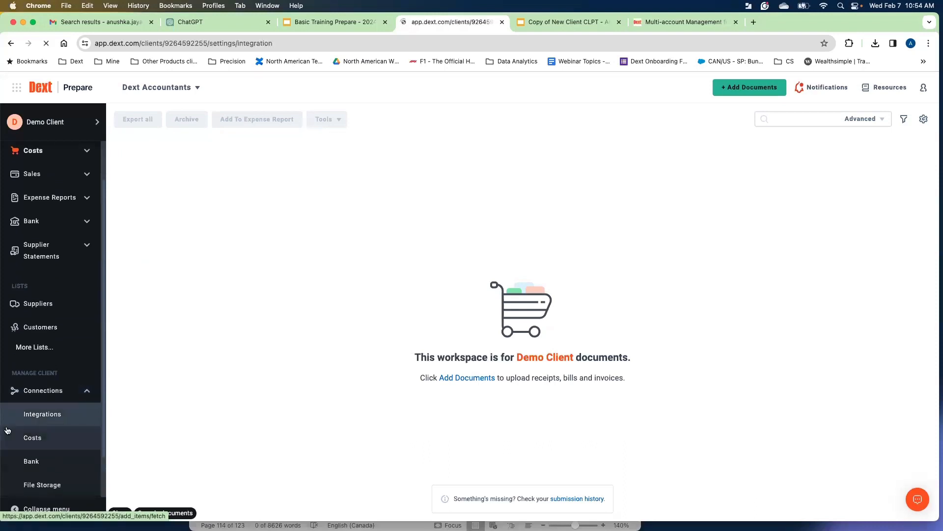
pyautogui.scroll(-1, 375, 264)
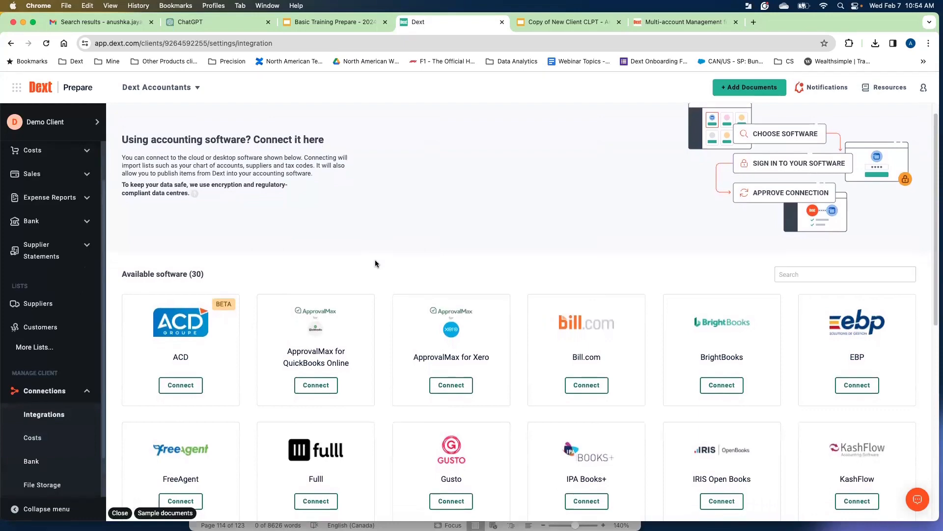
pyautogui.scroll(-5, 376, 260)
pyautogui.scroll(-3, 376, 260)
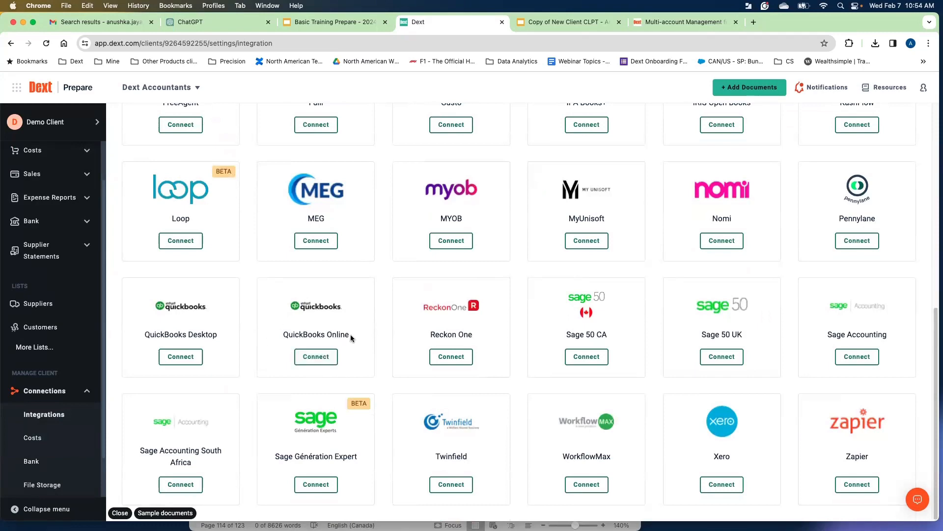
# Try to connect the Demo Client to QuickBooks Online, then return from the Intuit sign-in page.
pyautogui.click(316, 357)
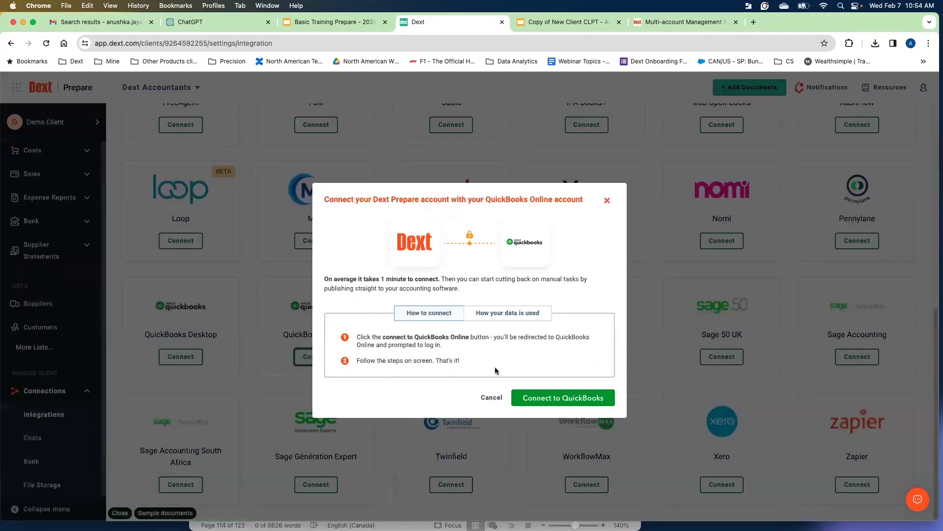
pyautogui.click(544, 399)
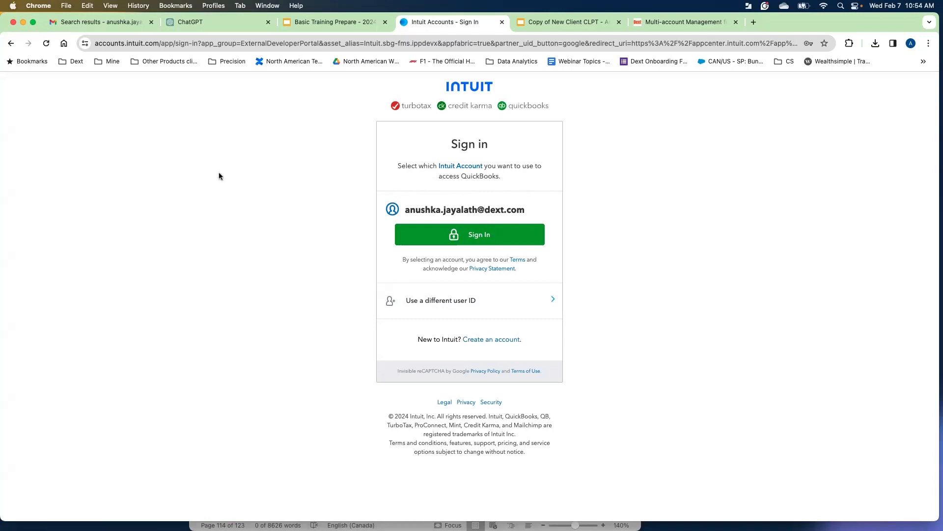
pyautogui.click(12, 47)
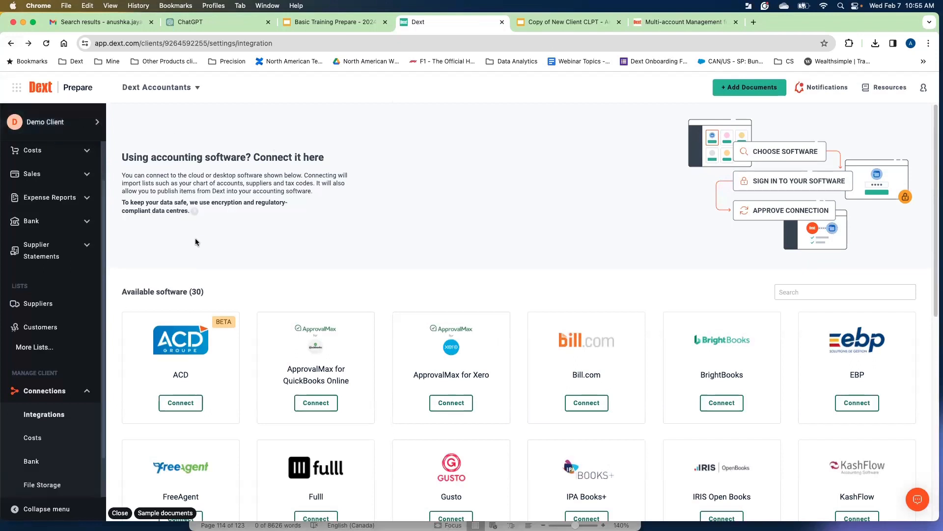
# Switch to the QBO Streamline Demo client and open its QuickBooks Online integration settings.
pyautogui.click(74, 126)
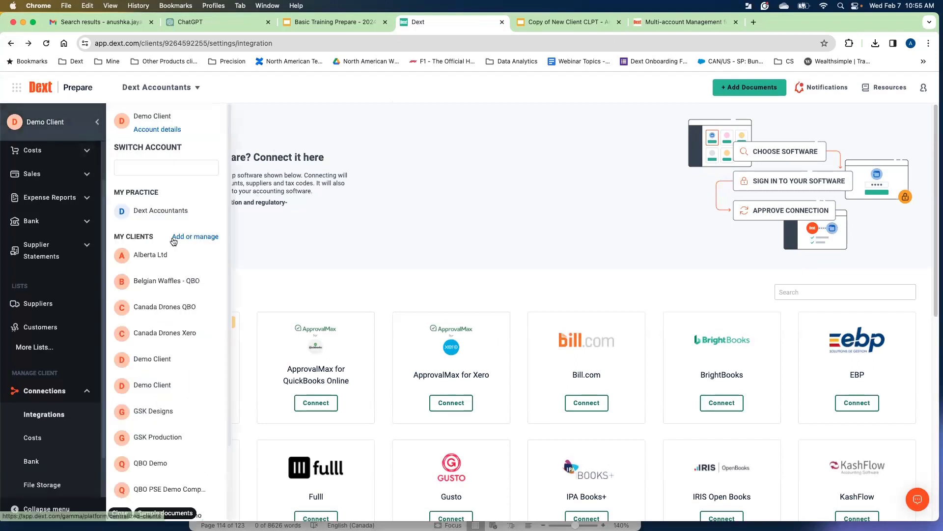
pyautogui.scroll(-2, 174, 240)
pyautogui.click(178, 426)
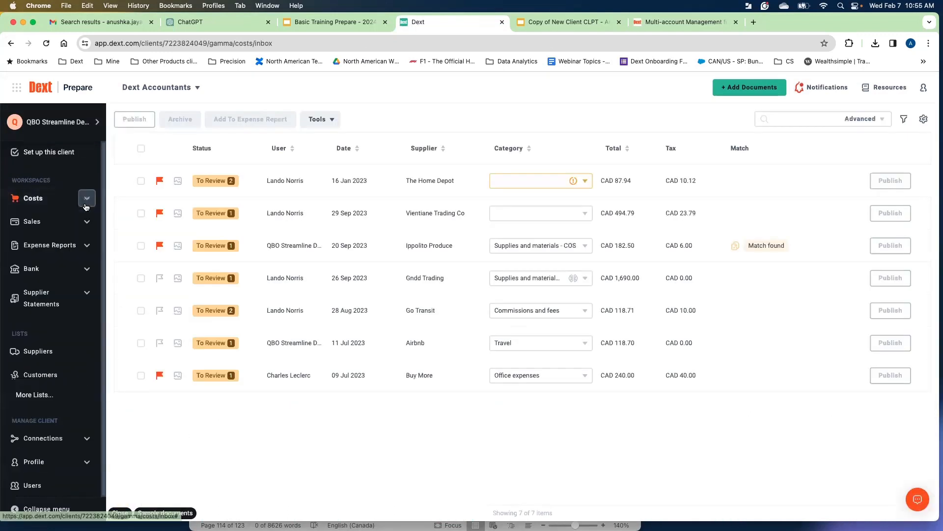
pyautogui.click(87, 438)
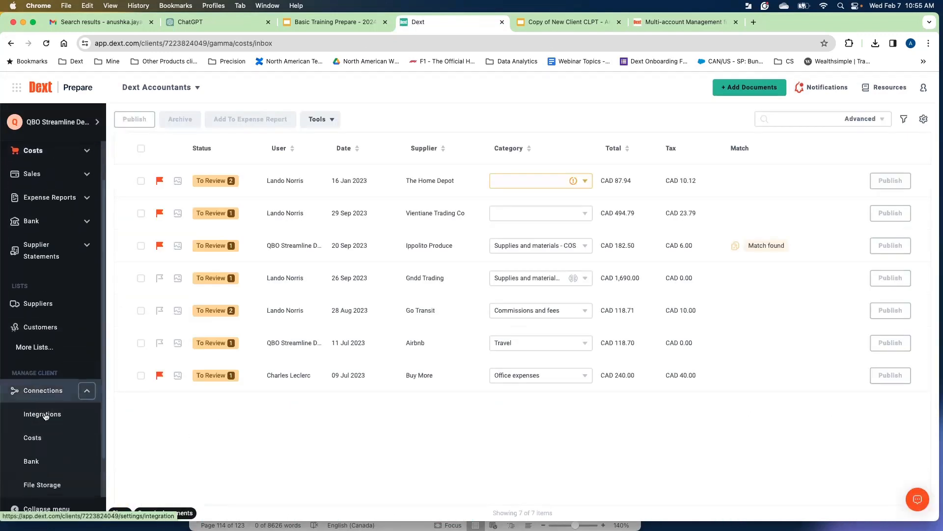
pyautogui.click(48, 421)
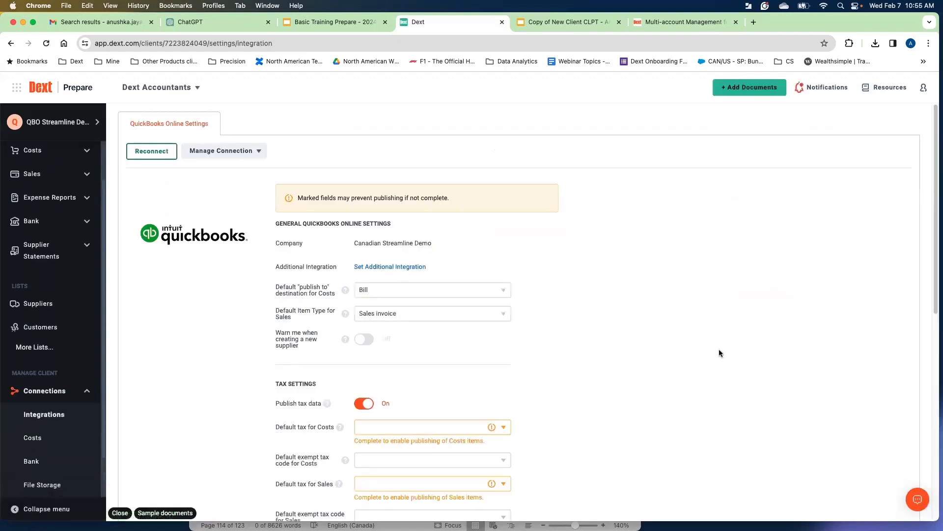
# Review the general QuickBooks Online settings and the Costs workspace menu.
pyautogui.moveTo(431, 242); pyautogui.dragTo(382, 243)
pyautogui.moveTo(303, 245); pyautogui.dragTo(303, 246)
pyautogui.click(280, 254)
pyautogui.scroll(-1, 612, 232)
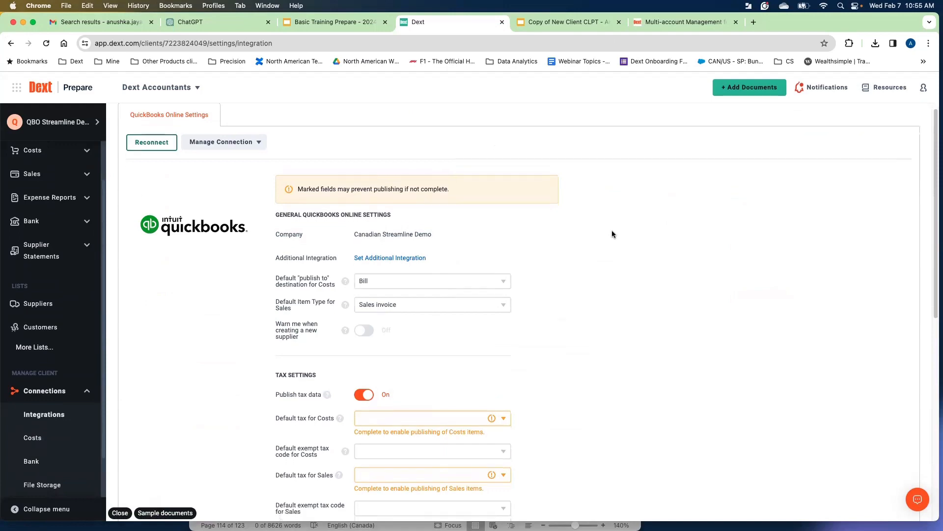
pyautogui.scroll(-5, 612, 231)
pyautogui.scroll(5, 612, 231)
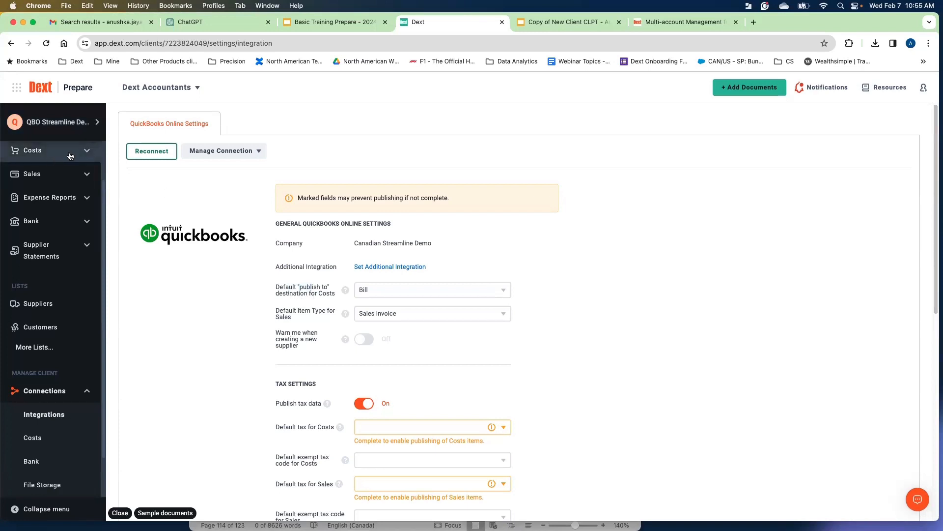
pyautogui.scroll(1, 78, 167)
pyautogui.click(89, 183)
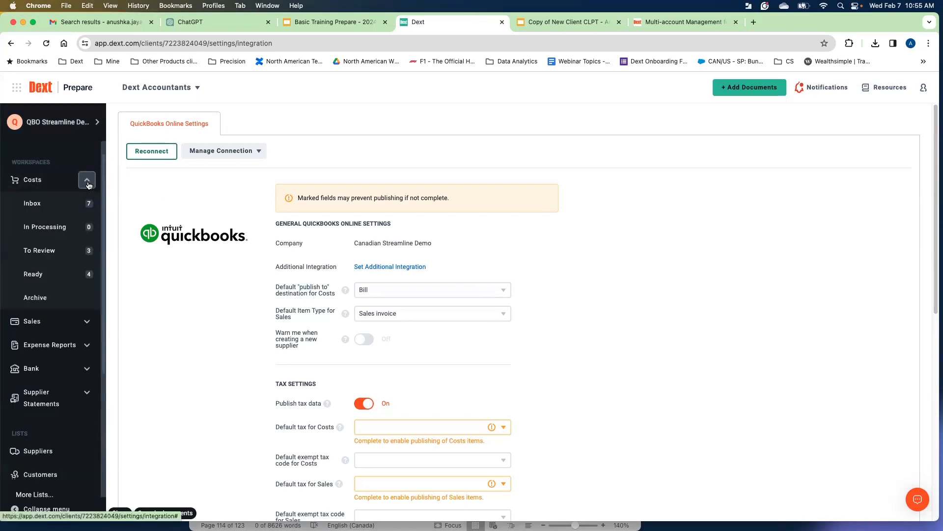
pyautogui.click(87, 182)
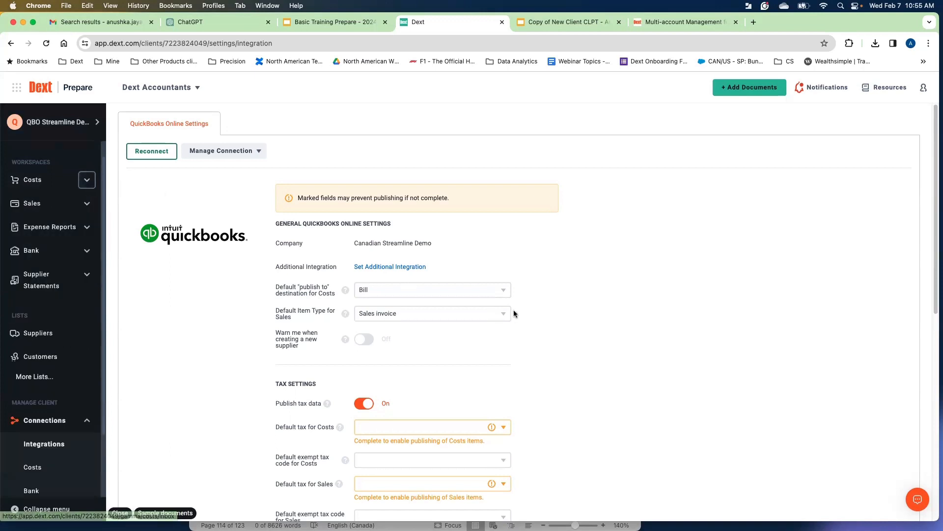
# Select Bill as the default publish destination for Costs and open the Sales item type options.
pyautogui.click(502, 294)
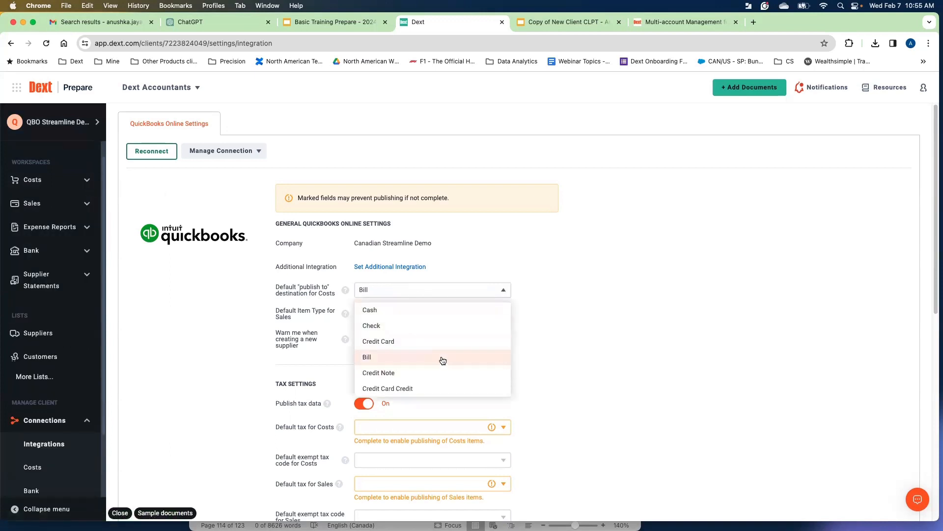
pyautogui.click(424, 358)
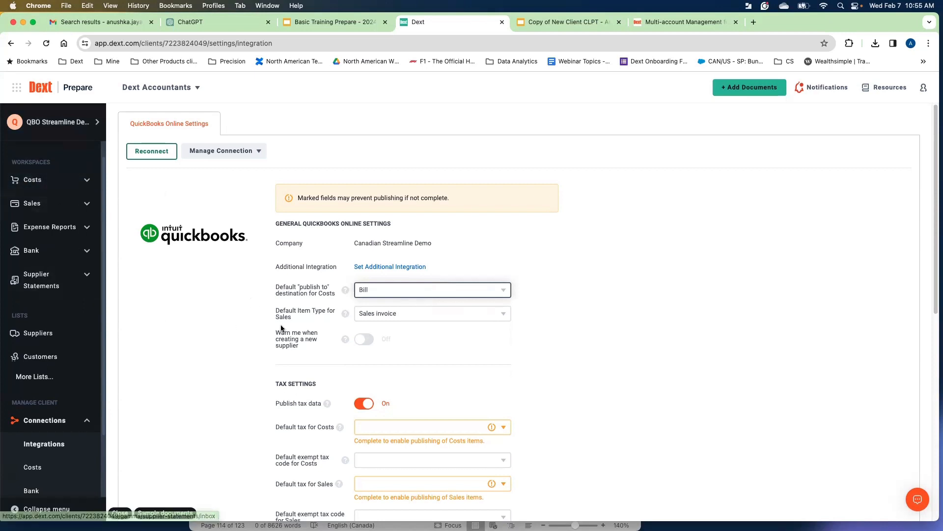
pyautogui.moveTo(280, 318); pyautogui.dragTo(280, 321)
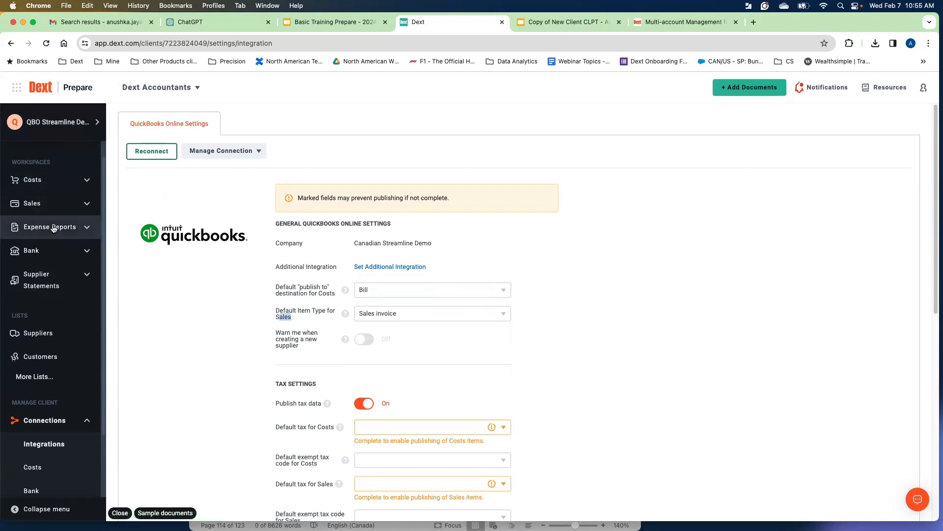
pyautogui.click(442, 317)
pyautogui.click(594, 346)
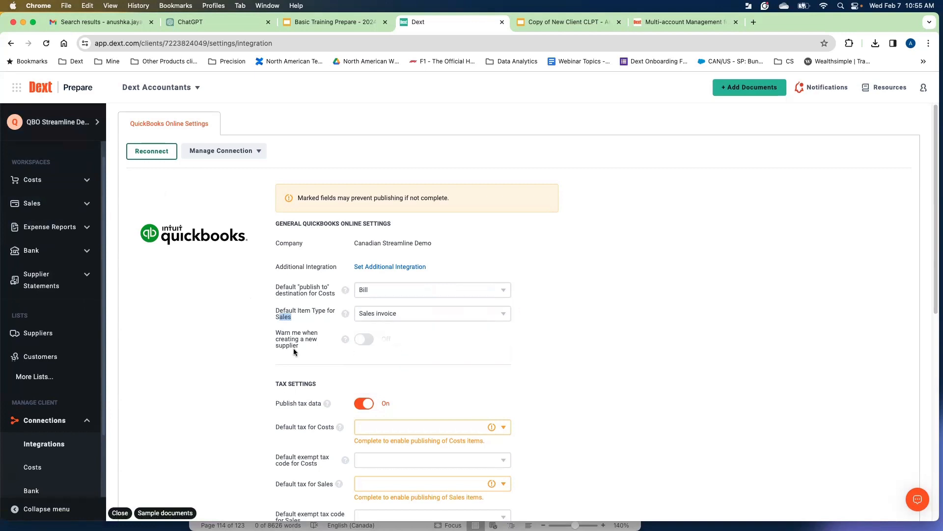
# Turn on the warning when creating a new supplier.
pyautogui.click(366, 343)
pyautogui.moveTo(286, 340); pyautogui.dragTo(314, 349)
pyautogui.click(314, 350)
pyautogui.scroll(-1, 515, 342)
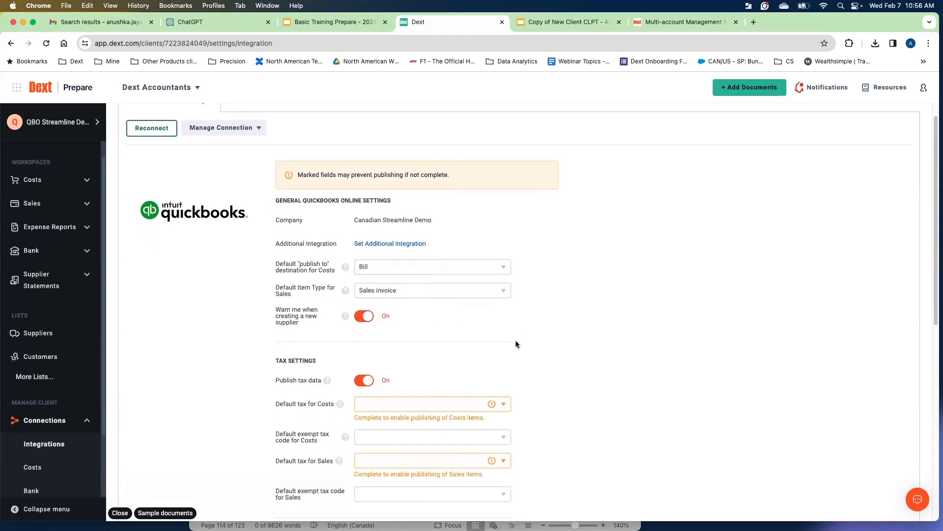
# Switch Publish tax data off and back on twice.
pyautogui.click(360, 380)
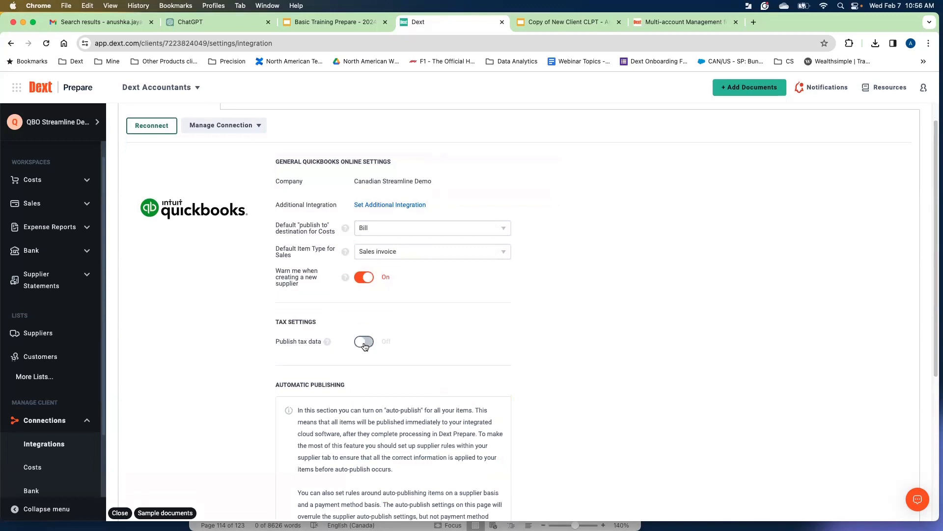
pyautogui.click(358, 344)
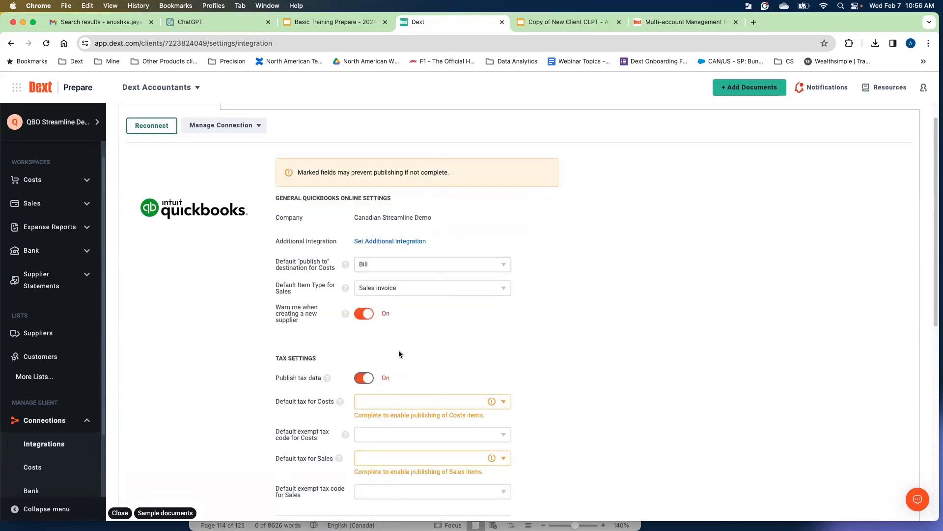
pyautogui.scroll(-1, 400, 347)
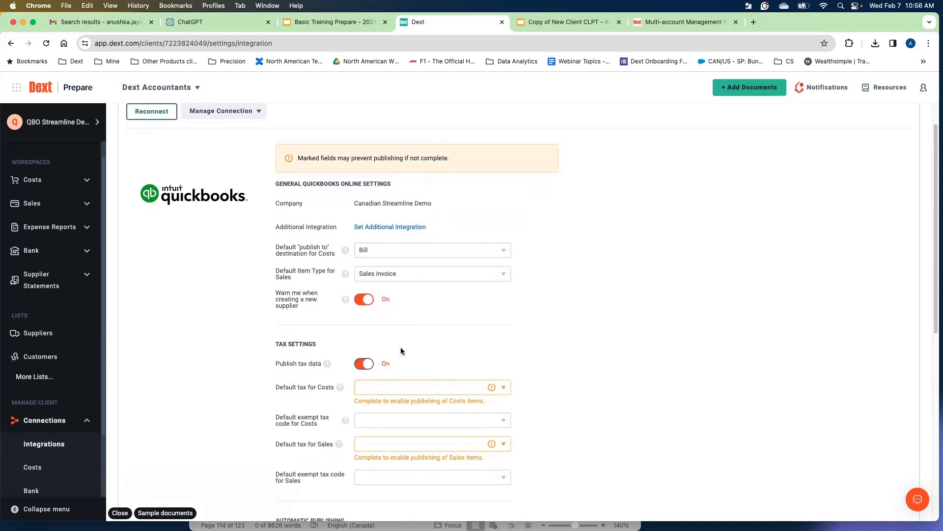
pyautogui.click(368, 359)
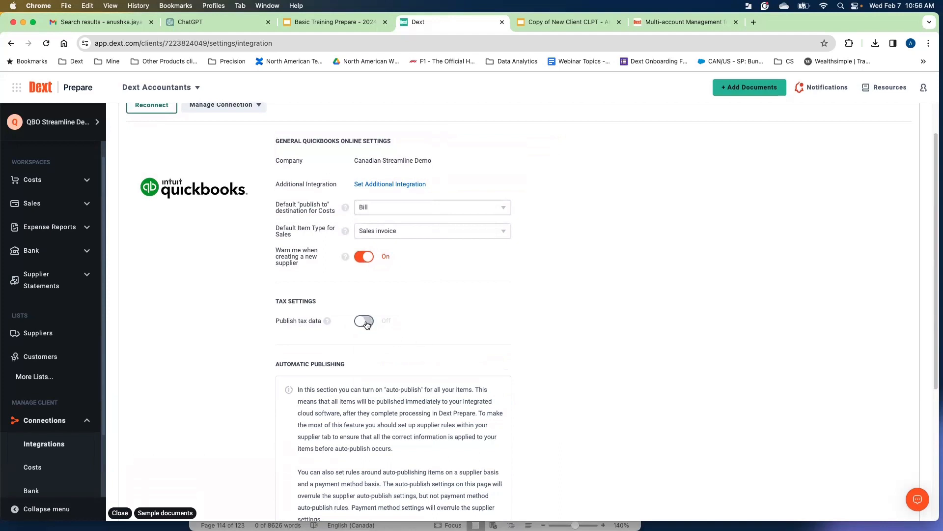
pyautogui.click(365, 322)
pyautogui.scroll(-1, 285, 373)
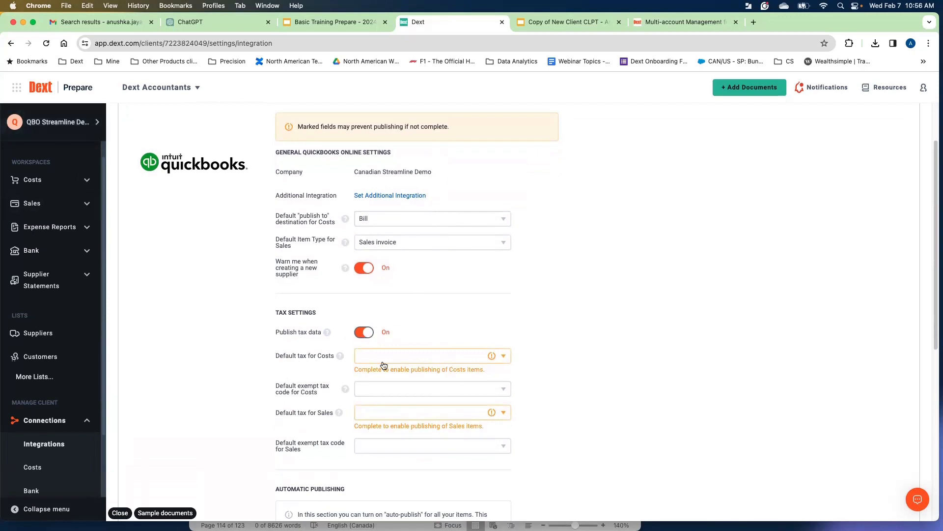
# Set the default tax for Costs to HST ON and the default exempt tax code for Costs to Exempt.
pyautogui.scroll(-1, 287, 357)
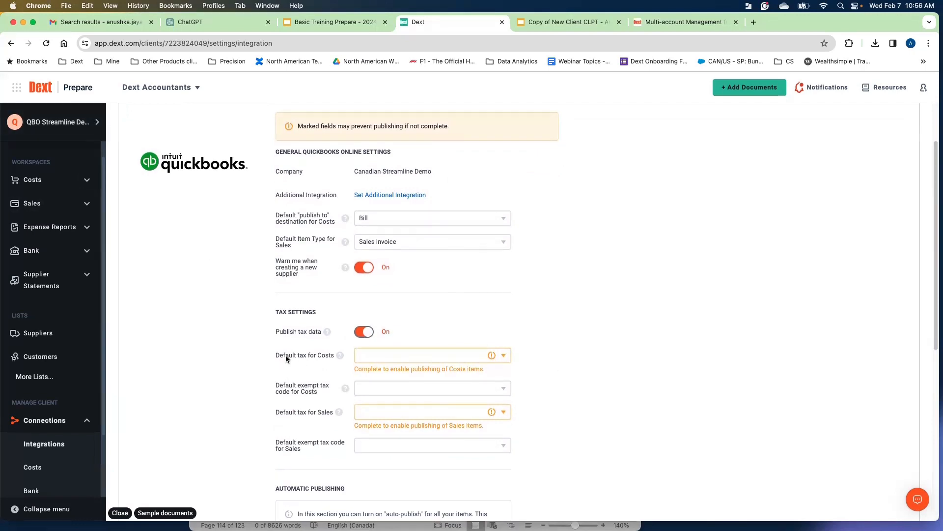
pyautogui.moveTo(292, 356); pyautogui.dragTo(325, 355)
pyautogui.click(508, 355)
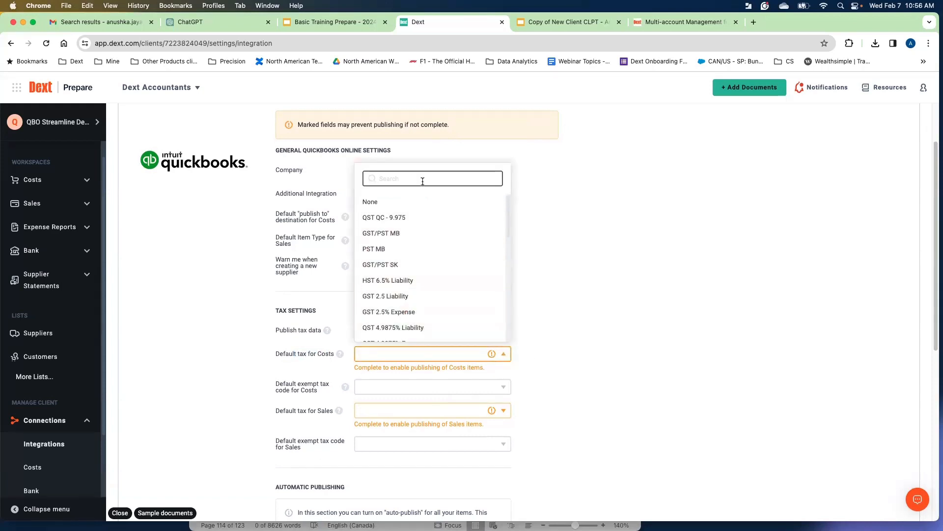
pyautogui.write('hst')
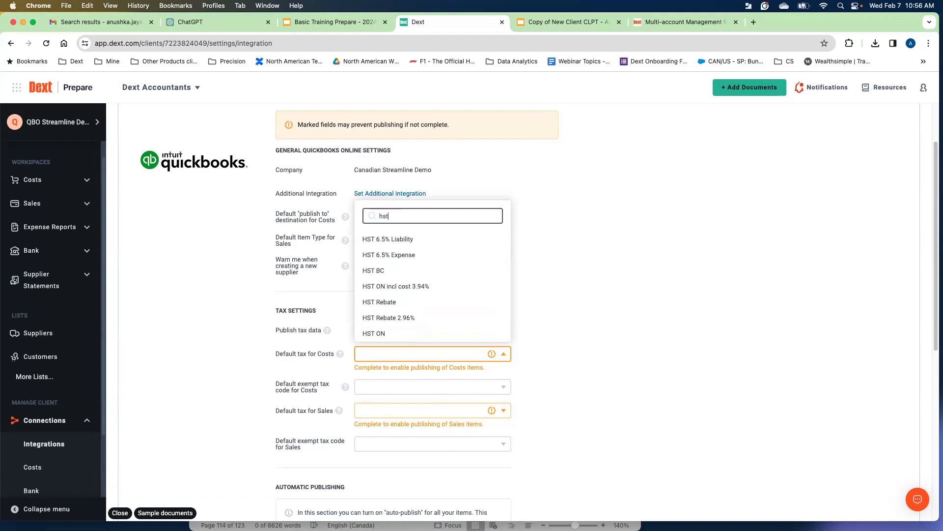
pyautogui.click(400, 333)
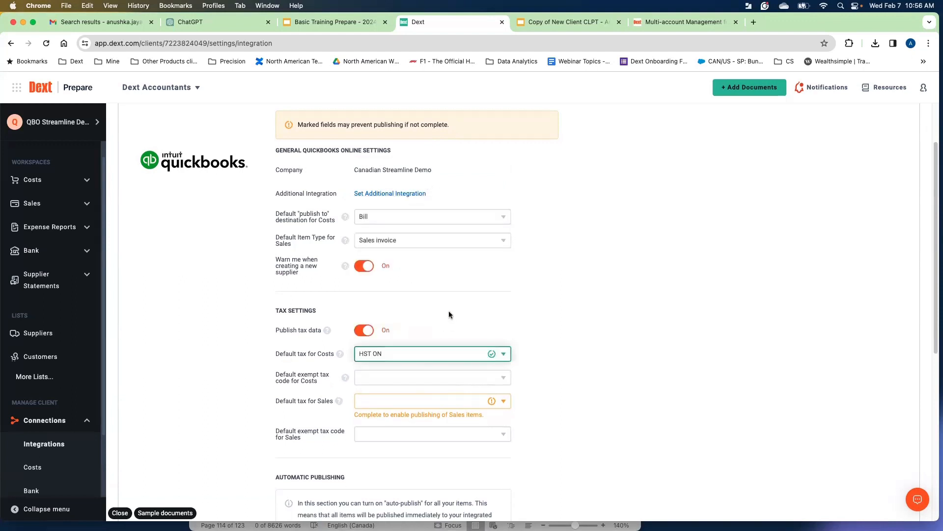
pyautogui.click(382, 383)
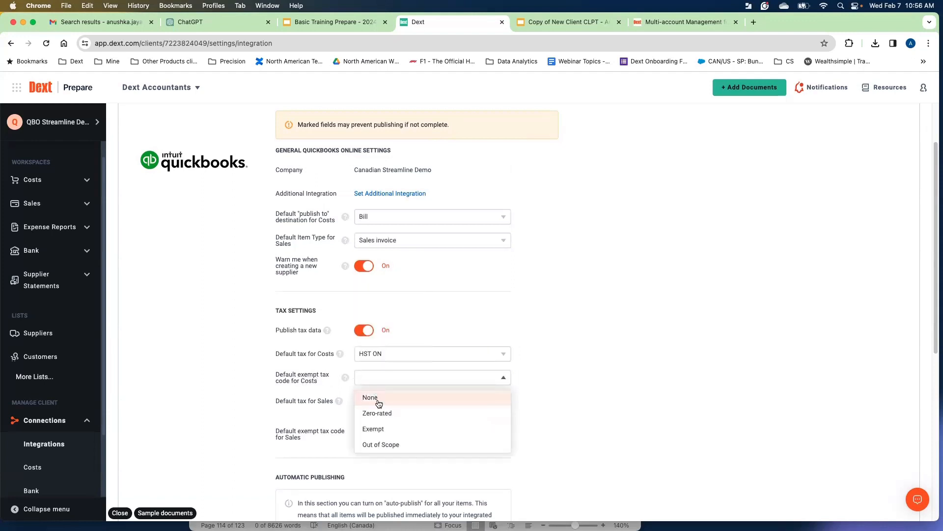
pyautogui.click(382, 430)
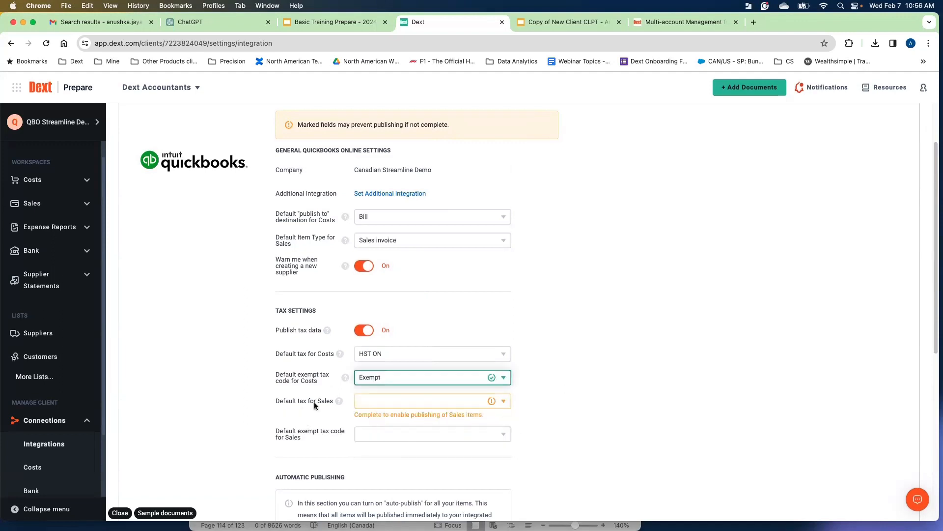
# Set the default tax for Sales to HST ON.
pyautogui.doubleClick(328, 402)
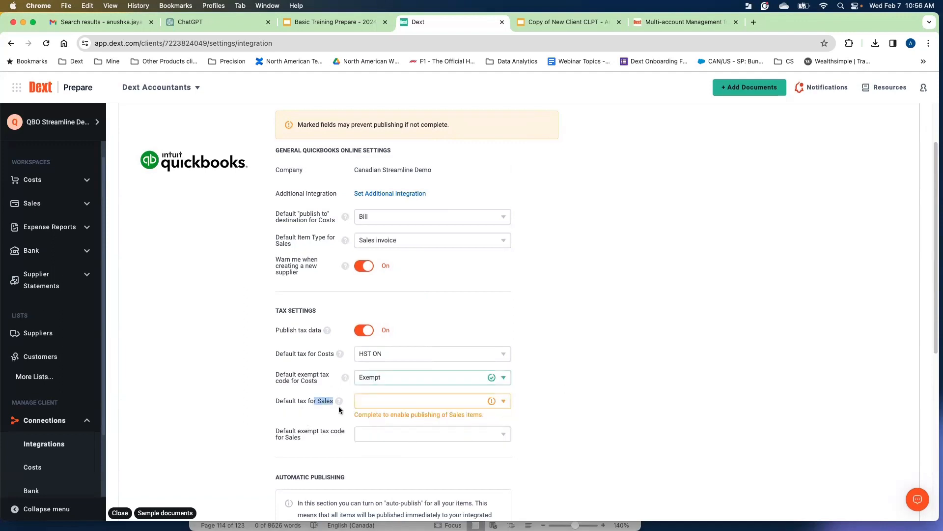
pyautogui.click(385, 407)
pyautogui.write('hs')
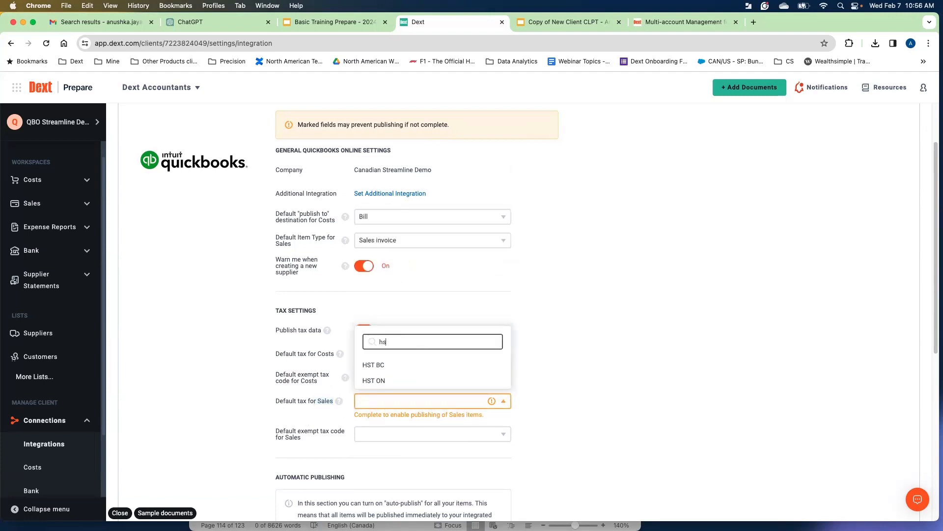
pyautogui.write('t')
pyautogui.click(396, 376)
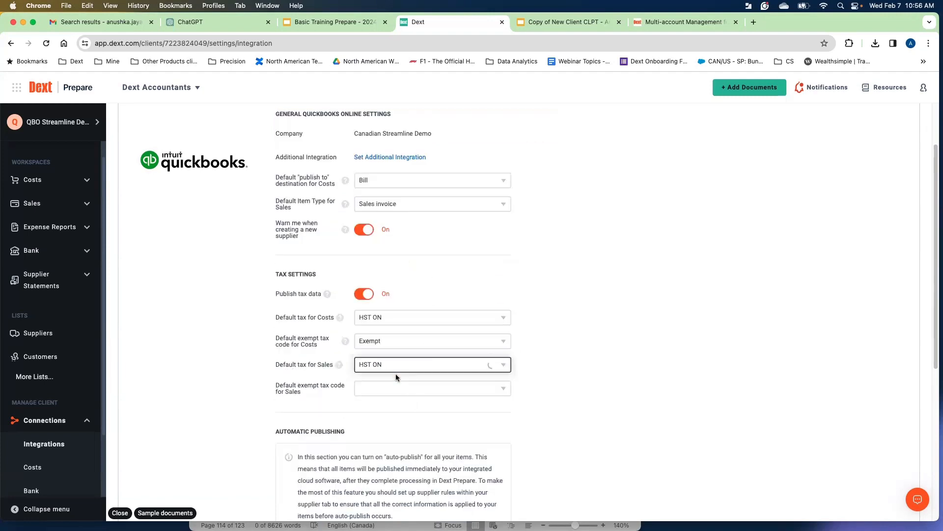
# Set the default exempt tax code for Sales to Exempt.
pyautogui.click(431, 402)
pyautogui.click(482, 443)
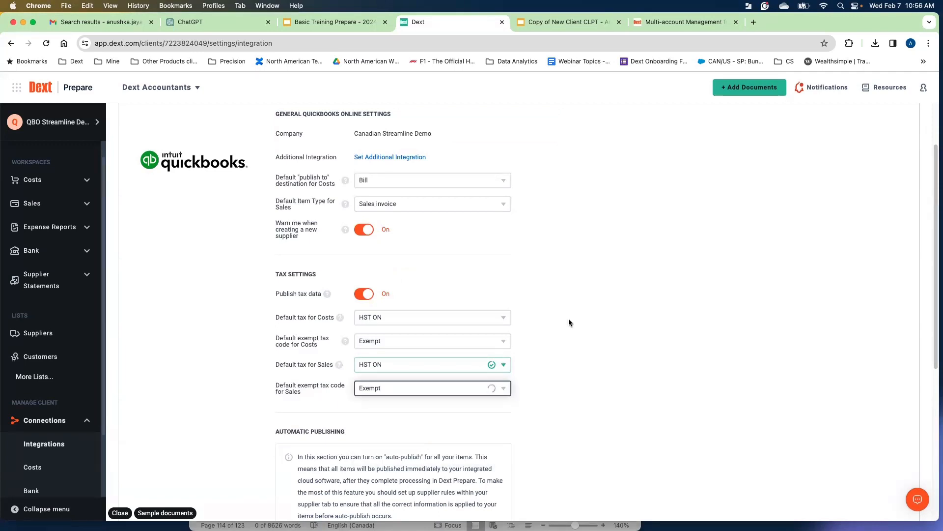
# Review the Automatic Publishing section and its auto-publish exception options.
pyautogui.scroll(-3, 569, 323)
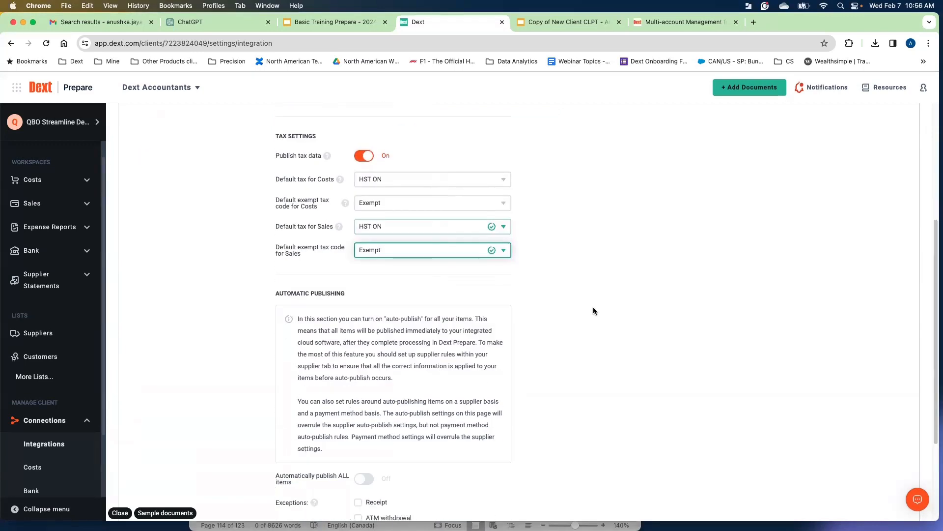
pyautogui.scroll(1, 593, 307)
pyautogui.moveTo(273, 311); pyautogui.dragTo(344, 310)
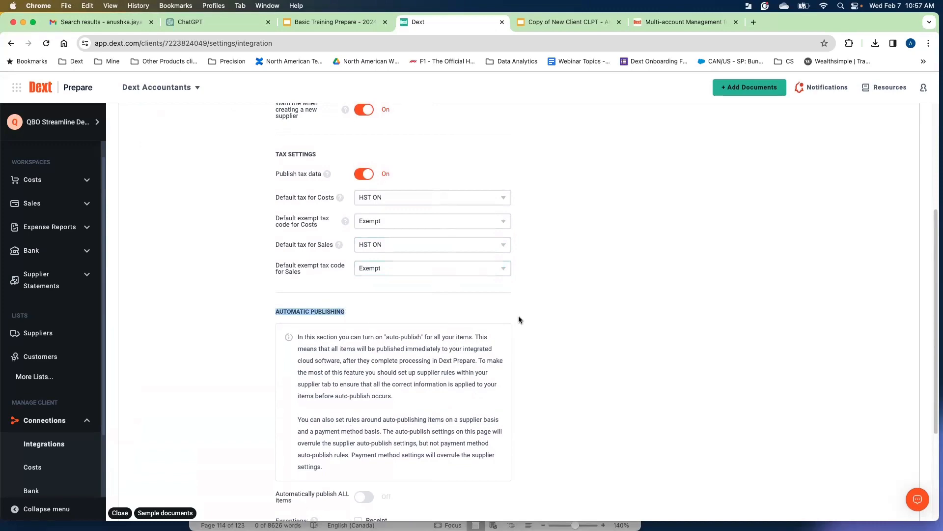
pyautogui.scroll(-1, 520, 320)
pyautogui.scroll(-5, 519, 319)
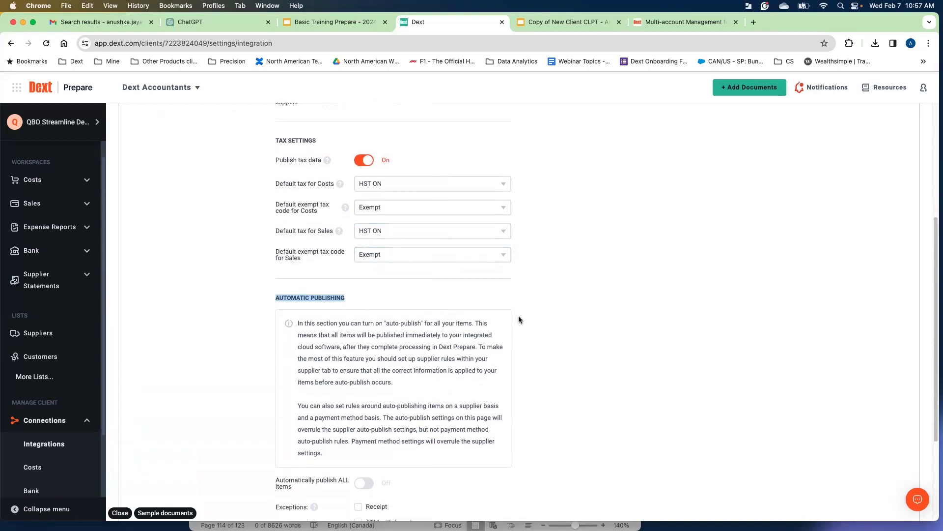
pyautogui.scroll(1, 359, 313)
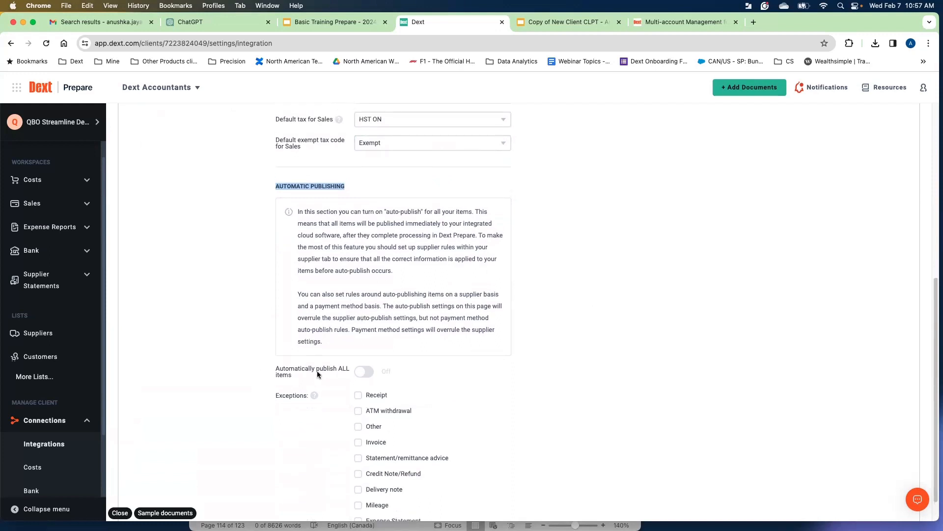
pyautogui.click(529, 333)
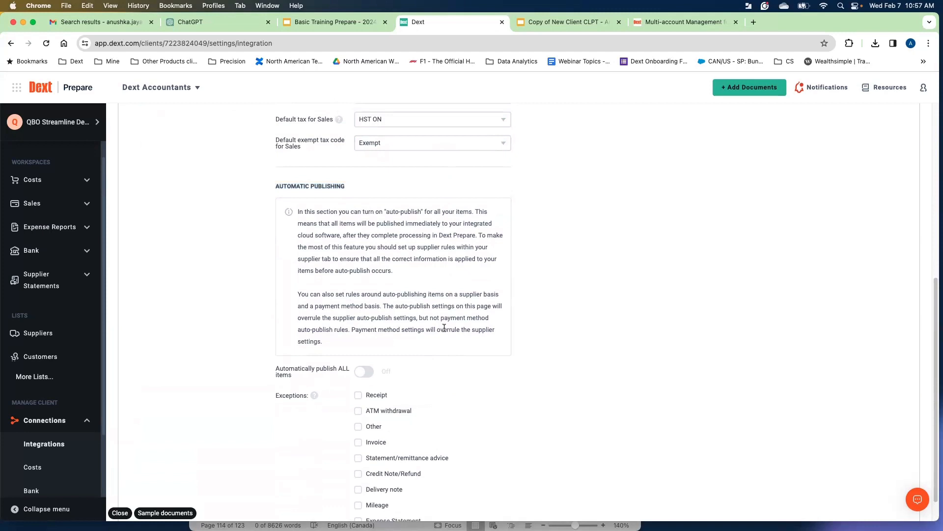
pyautogui.scroll(5, 445, 328)
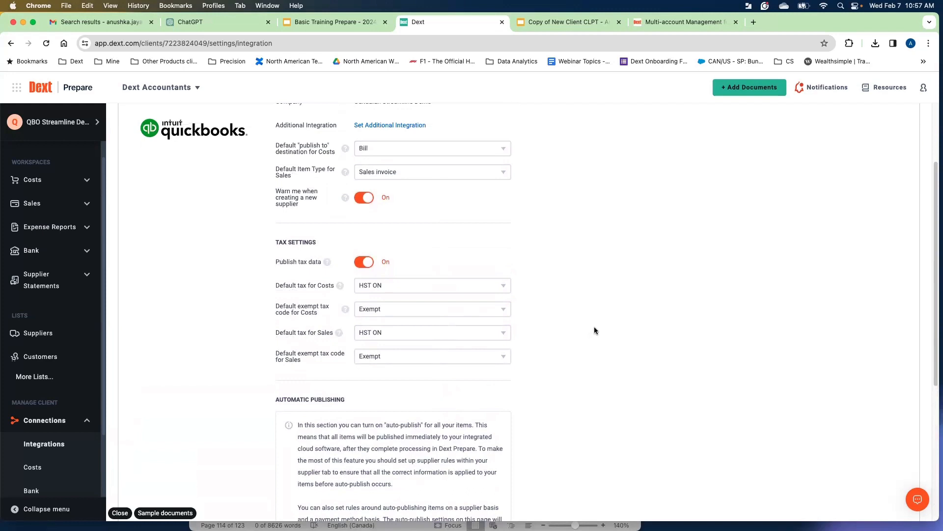
pyautogui.scroll(3, 598, 314)
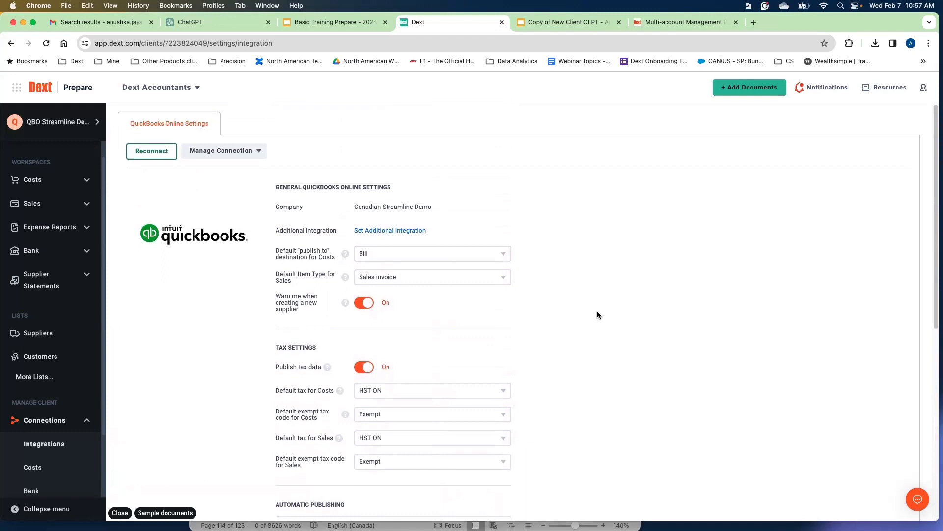
pyautogui.scroll(-1, 598, 314)
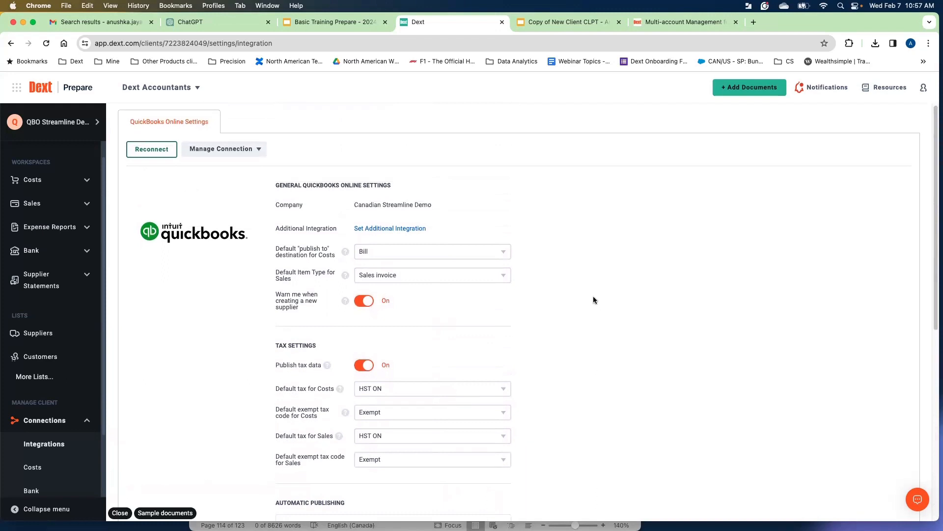
# Open the Manage Connection menu to view its options, then close it.
pyautogui.click(253, 149)
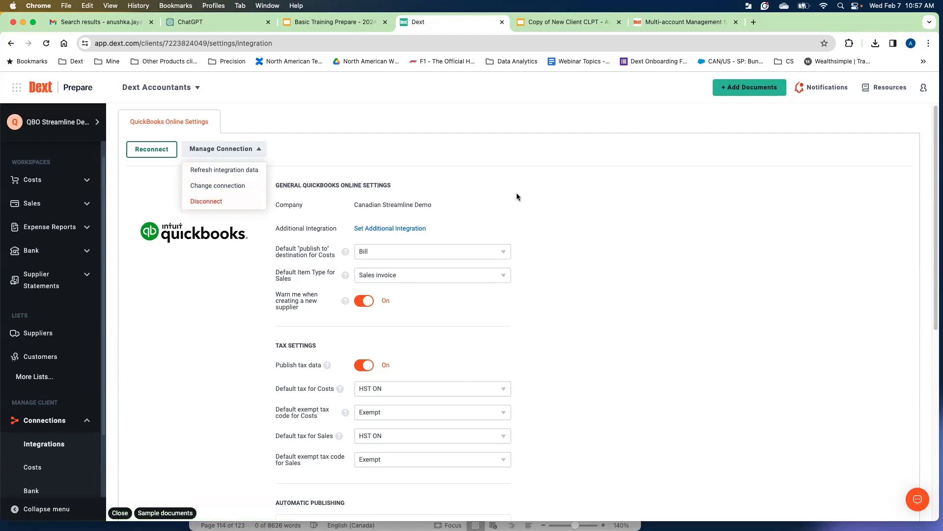
pyautogui.press('Escape')
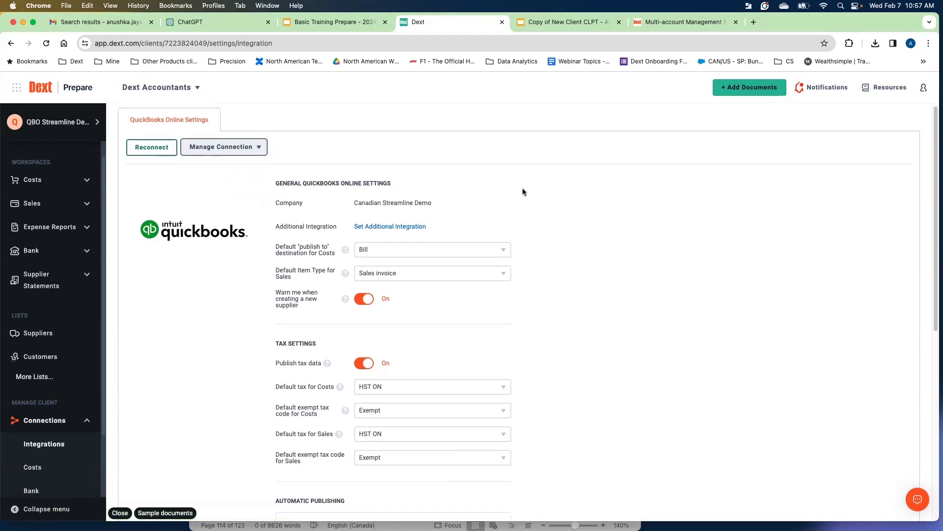
pyautogui.scroll(-1, 523, 192)
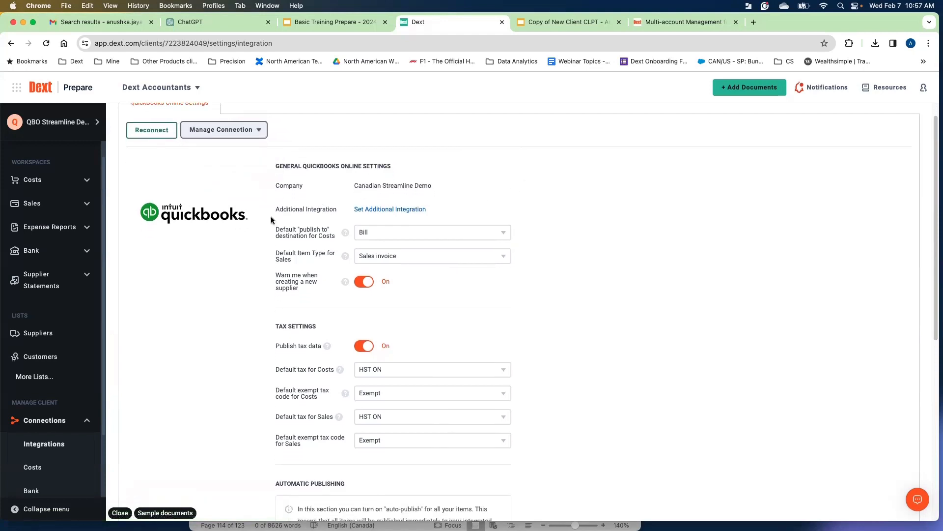
pyautogui.scroll(-4, 283, 207)
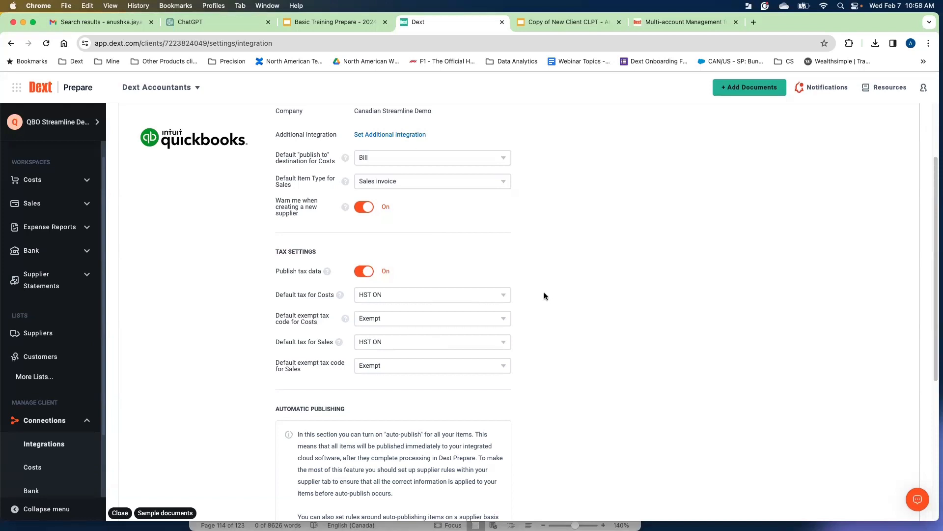
pyautogui.scroll(-1, 544, 292)
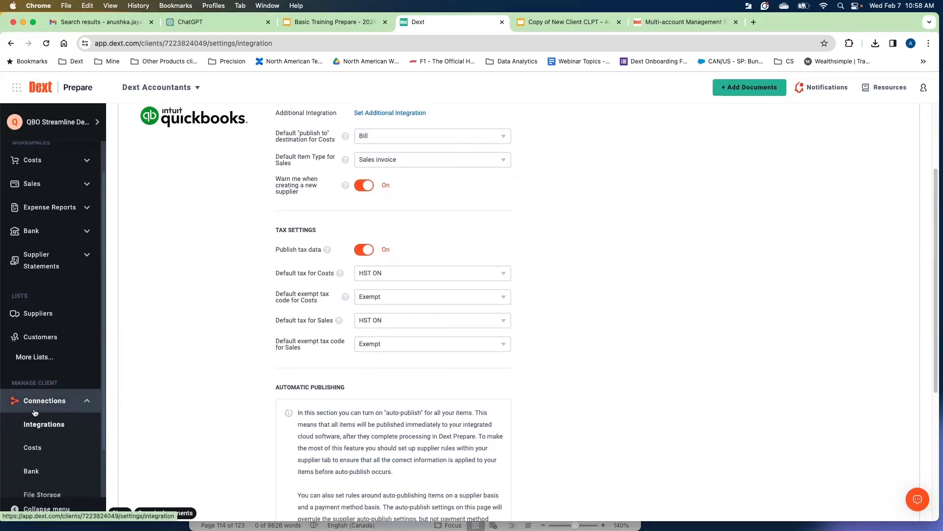
pyautogui.scroll(-3, 35, 413)
# Open the client's Account Details and turn on Extract secondary tax.
pyautogui.click(87, 445)
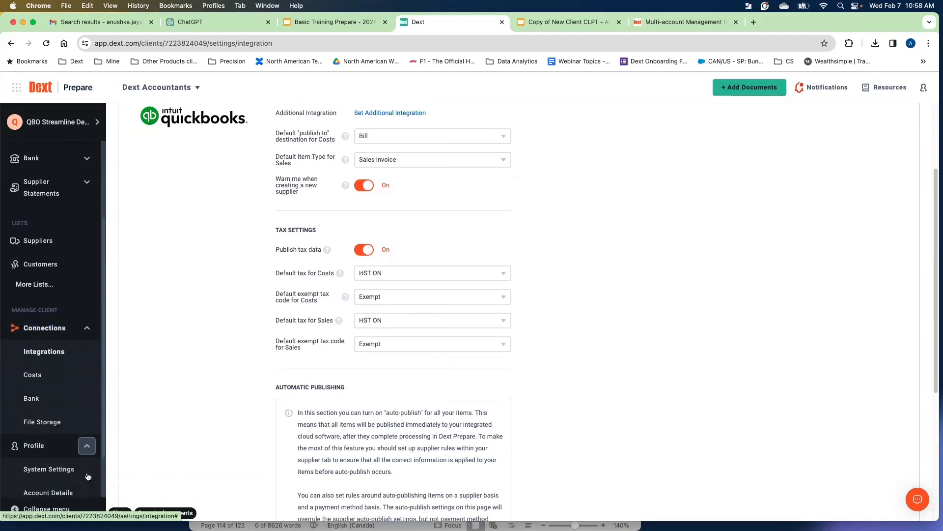
pyautogui.scroll(-2, 88, 477)
pyautogui.click(60, 468)
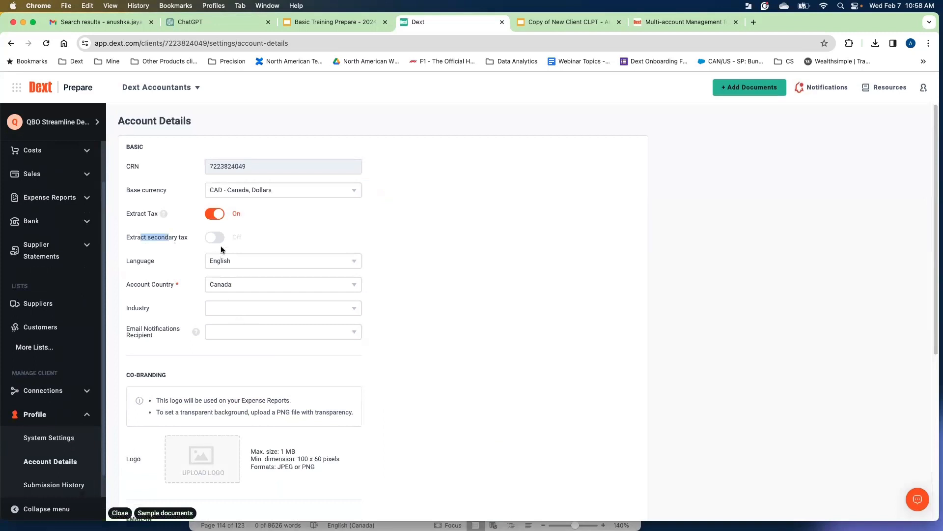
pyautogui.click(216, 238)
# Return to the integration settings and set the default tax for Costs to GST/PST BC.
pyautogui.click(50, 414)
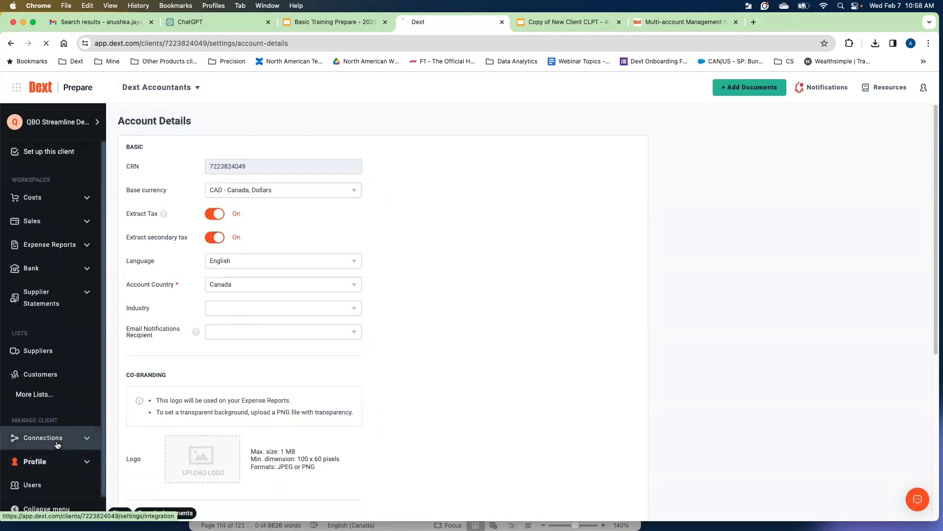
pyautogui.click(56, 444)
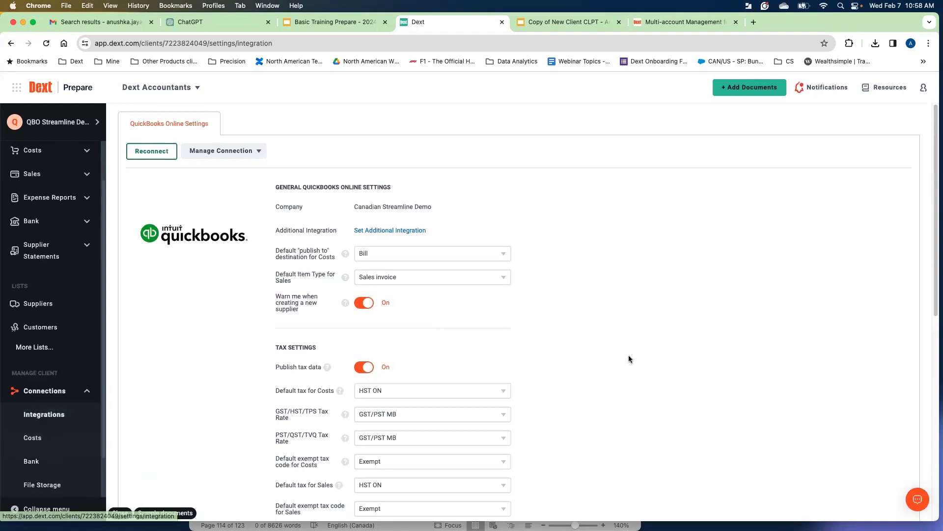
pyautogui.scroll(-1, 629, 356)
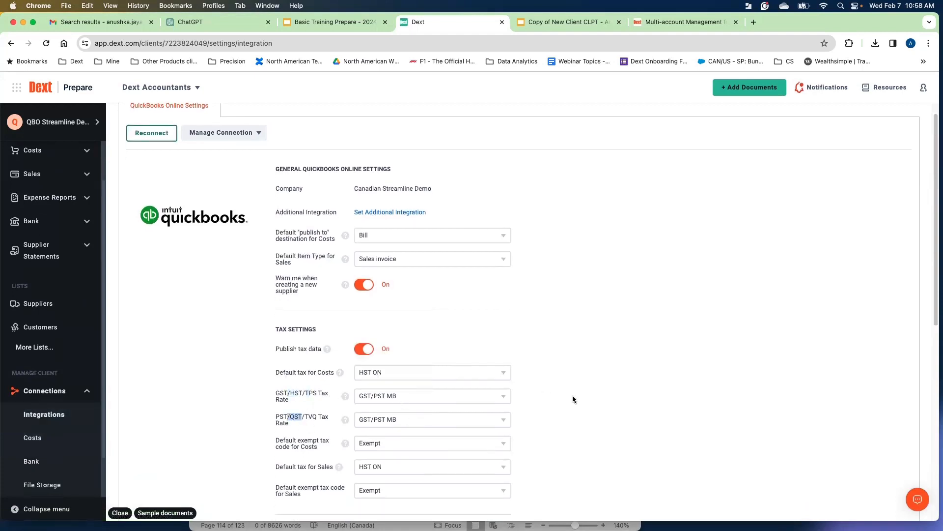
pyautogui.click(442, 373)
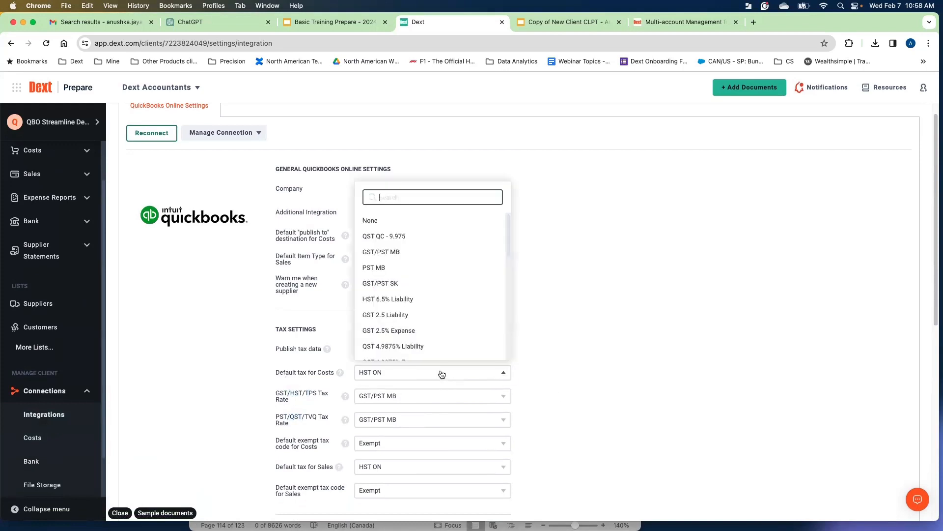
pyautogui.write('bc')
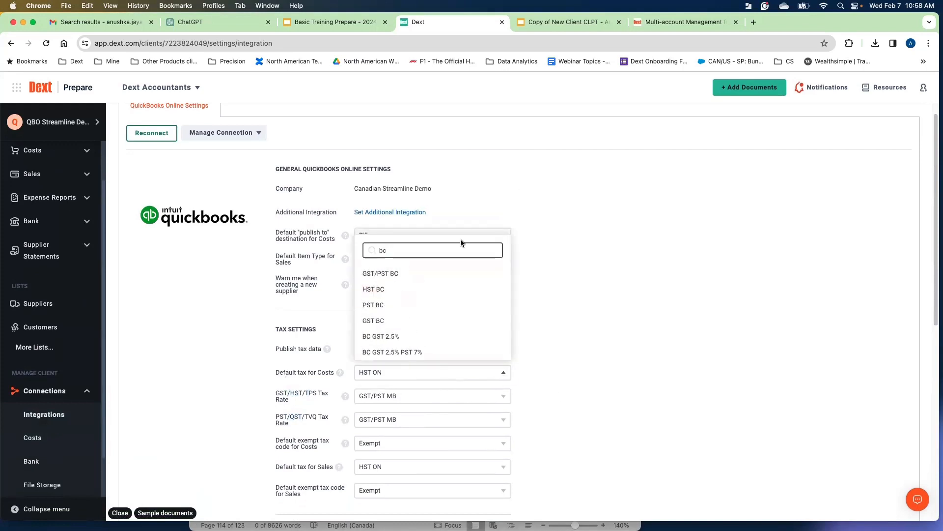
pyautogui.click(406, 274)
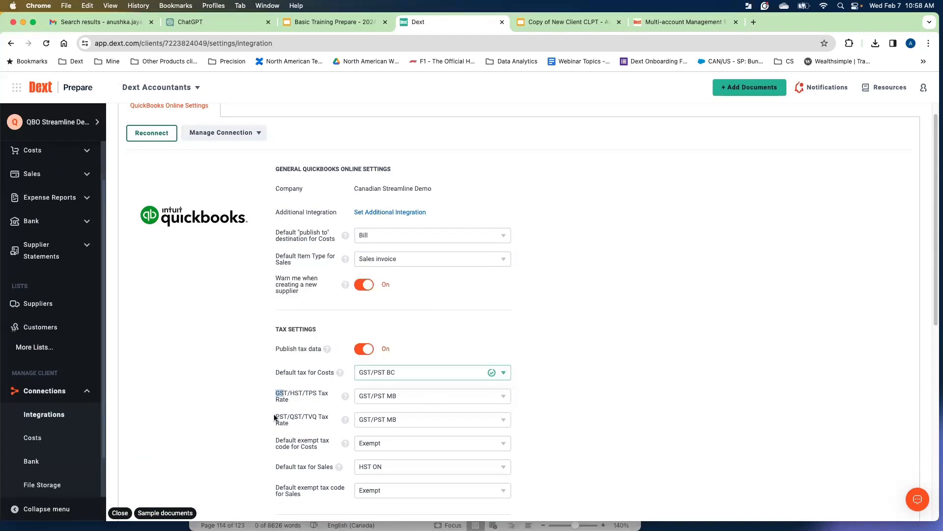
# Set the GST/HST/TPS Tax Rate to GST BC and the PST/QST/TVQ Tax Rate to PST BC.
pyautogui.click(395, 400)
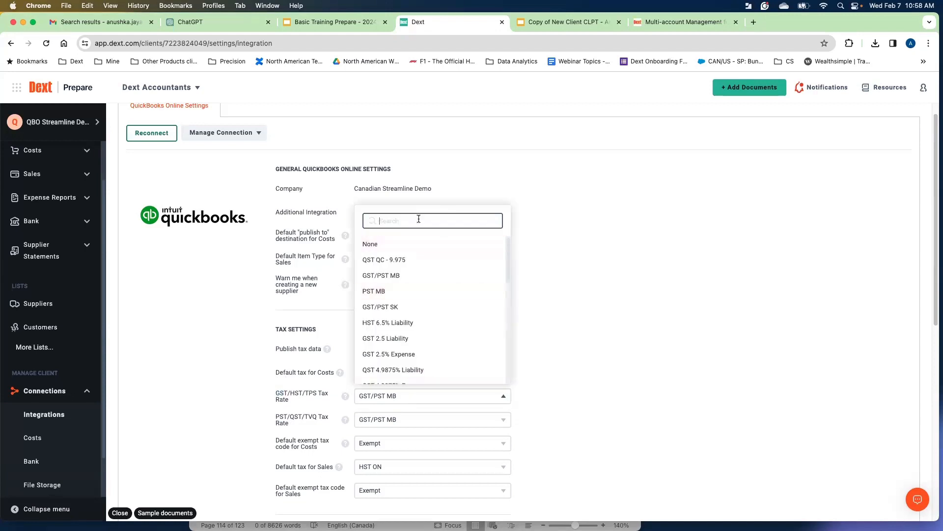
pyautogui.write('gst')
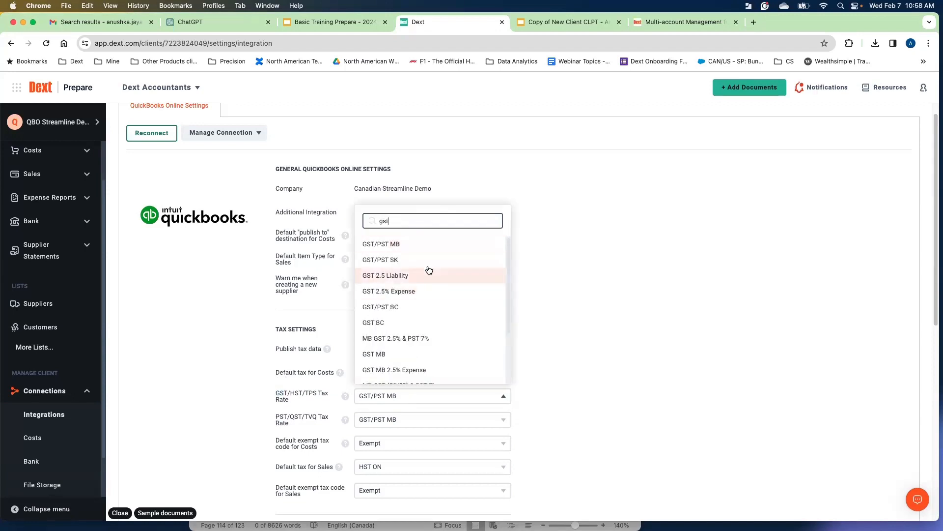
pyautogui.click(388, 324)
pyautogui.click(423, 419)
pyautogui.write('pst')
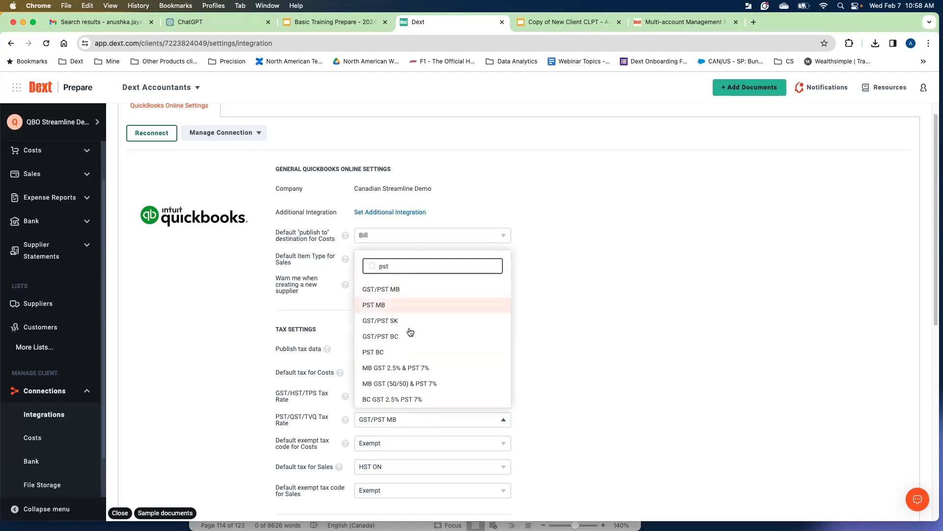
pyautogui.click(394, 352)
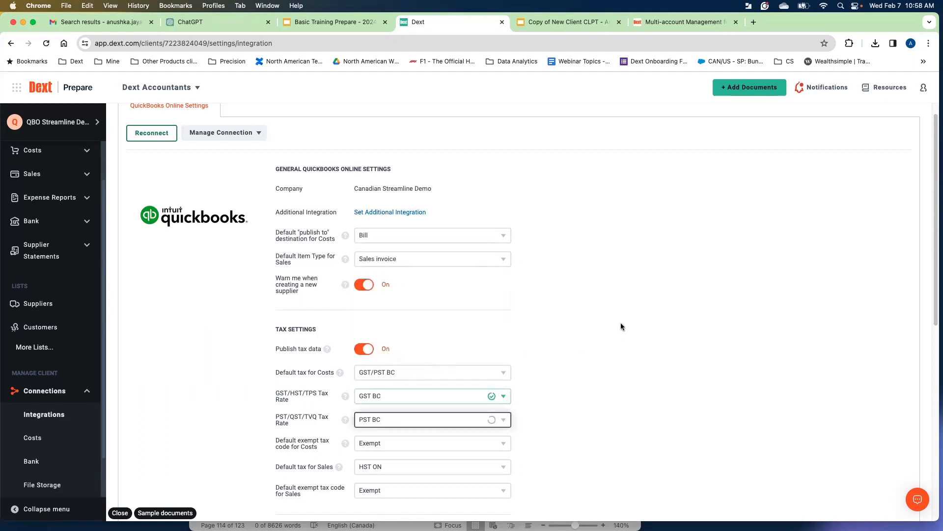
pyautogui.scroll(-3, 620, 322)
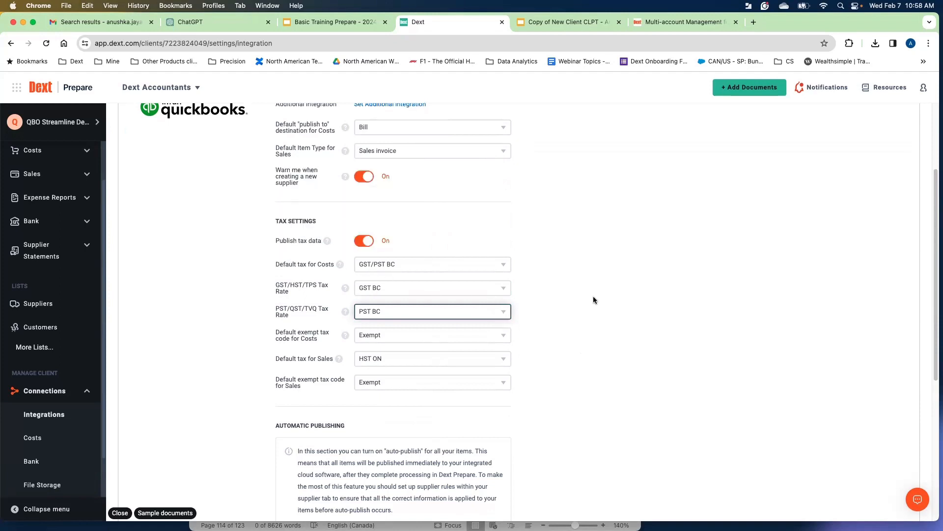
pyautogui.scroll(1, 594, 299)
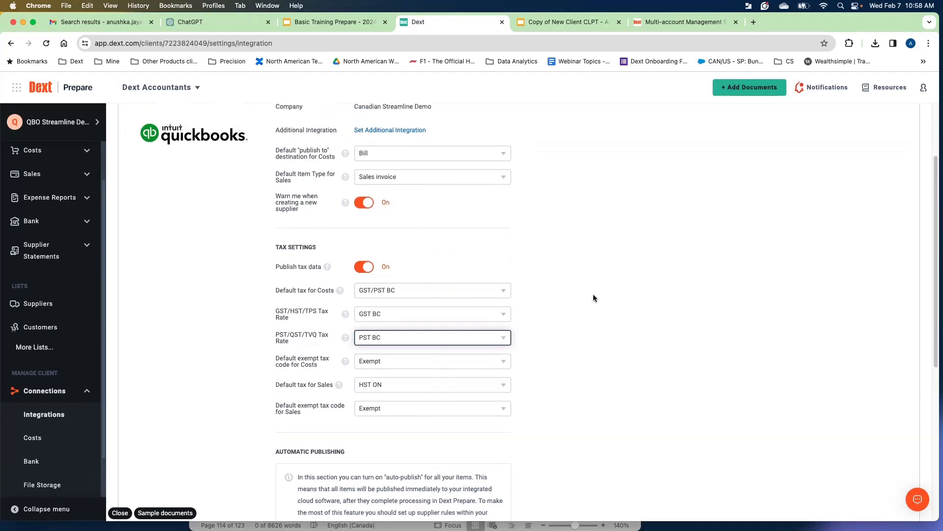
pyautogui.scroll(-2, 594, 298)
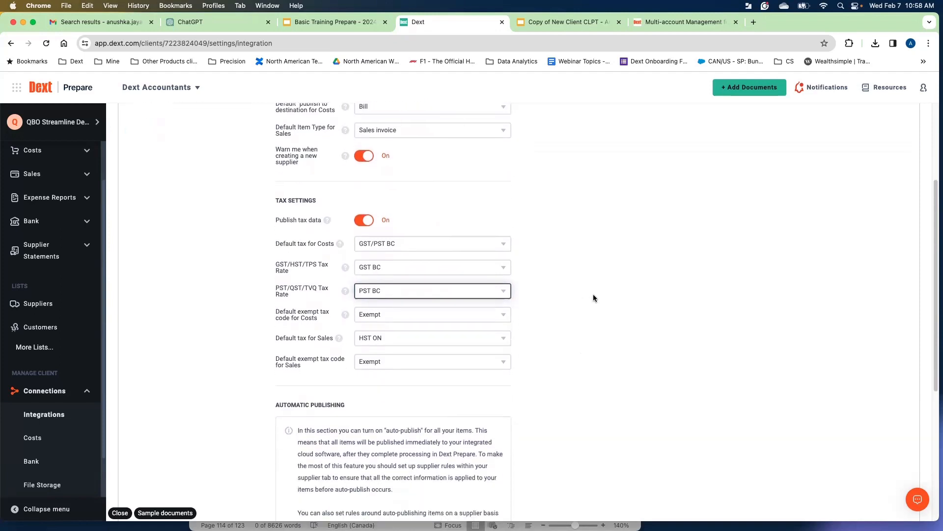
pyautogui.scroll(4, 594, 297)
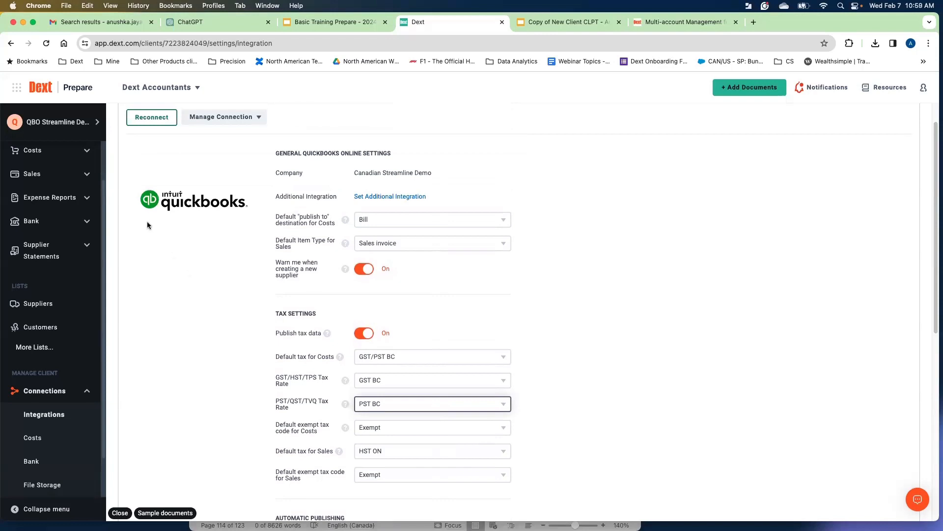
# Switch to the Canada Drones Xero client and open its integration settings.
pyautogui.click(57, 122)
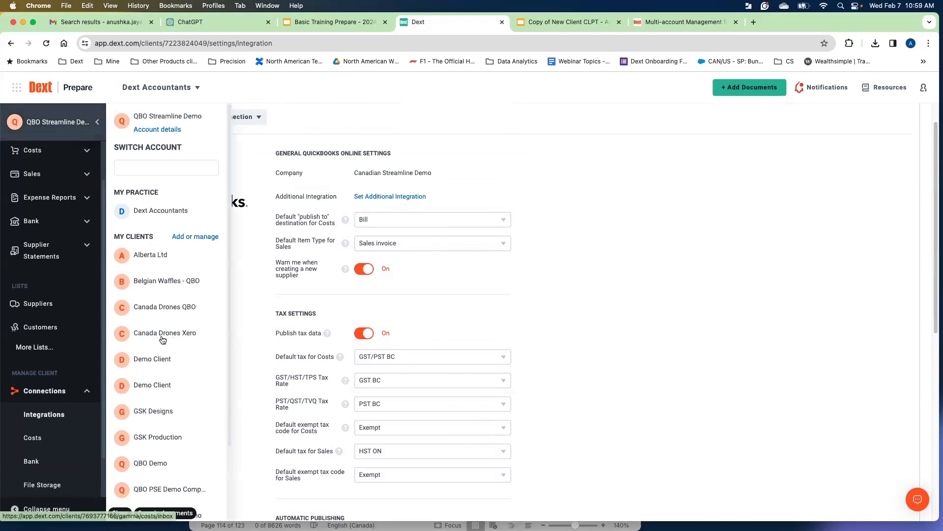
pyautogui.click(165, 334)
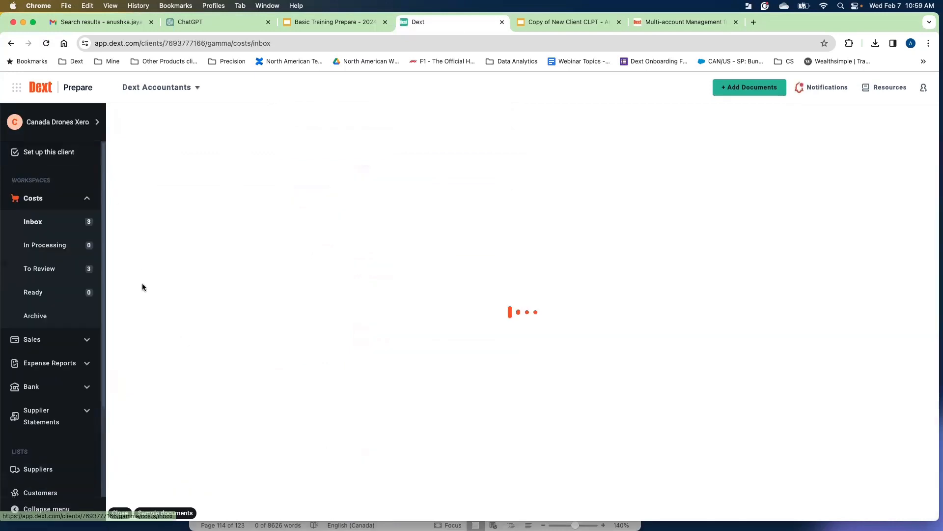
pyautogui.click(87, 199)
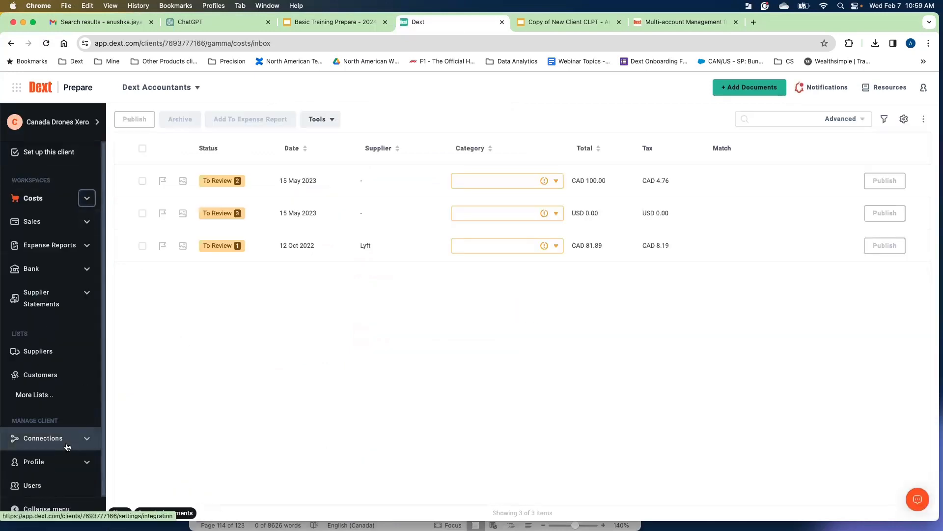
pyautogui.click(87, 436)
pyautogui.click(47, 407)
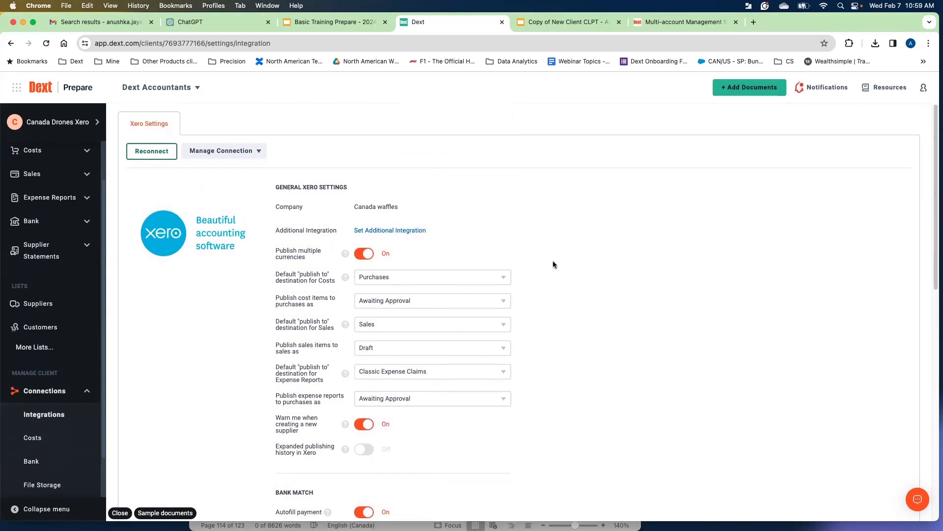
pyautogui.scroll(-1, 585, 290)
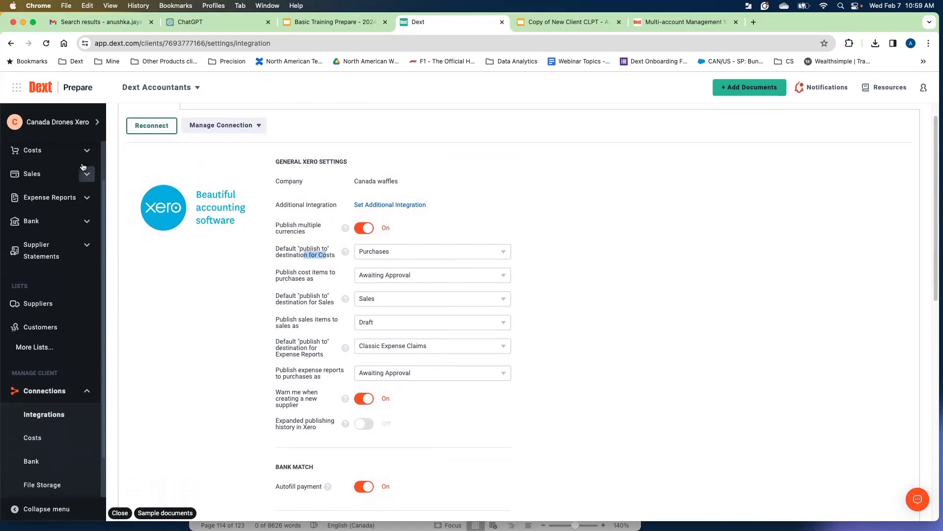
# Set the default Costs destination to Purchases and publish cost items as Awaiting Approval.
pyautogui.click(497, 255)
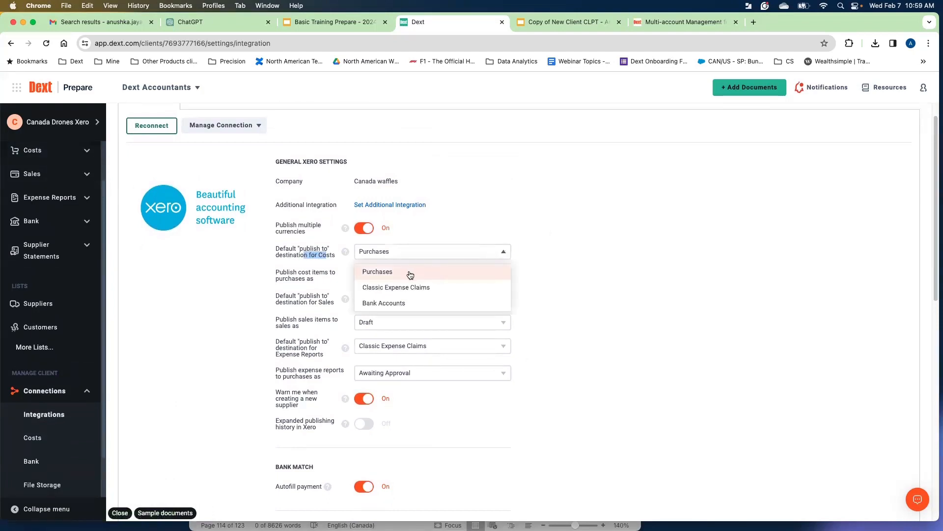
pyautogui.click(581, 278)
pyautogui.moveTo(298, 273); pyautogui.dragTo(316, 277)
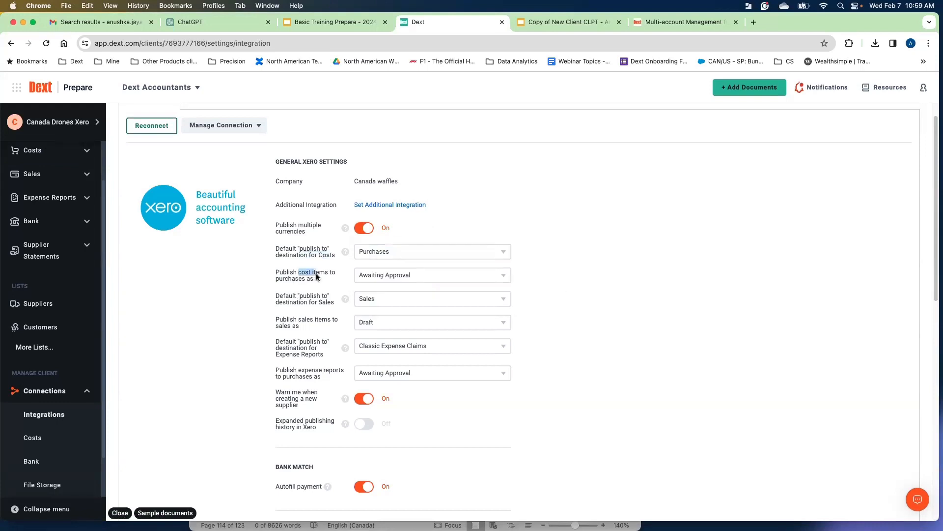
pyautogui.click(435, 279)
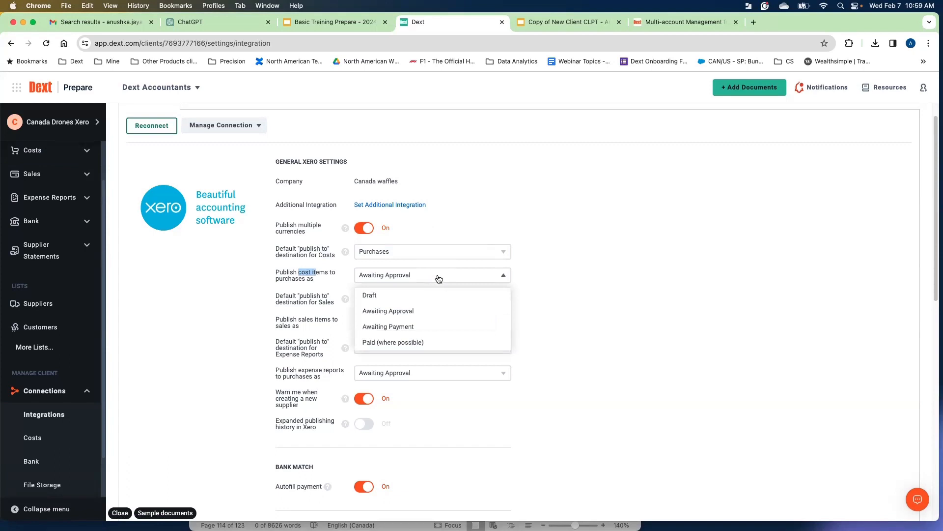
pyautogui.click(585, 316)
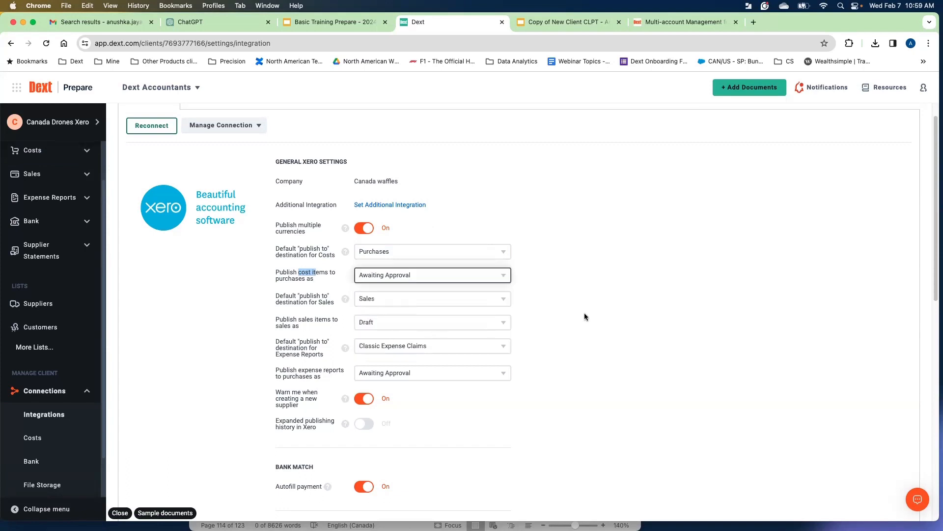
# Review the Sales destination and sales-item publishing options.
pyautogui.moveTo(308, 302); pyautogui.dragTo(328, 321)
pyautogui.click(386, 308)
pyautogui.click(638, 320)
pyautogui.click(305, 322)
pyautogui.click(379, 327)
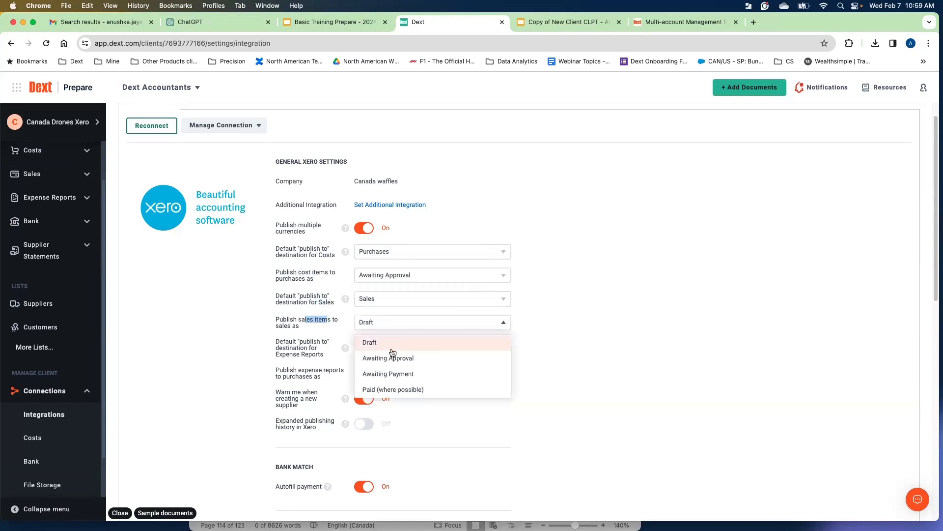
pyautogui.click(540, 344)
# Review the Expense Reports destination and expense-report publishing options.
pyautogui.click(269, 363)
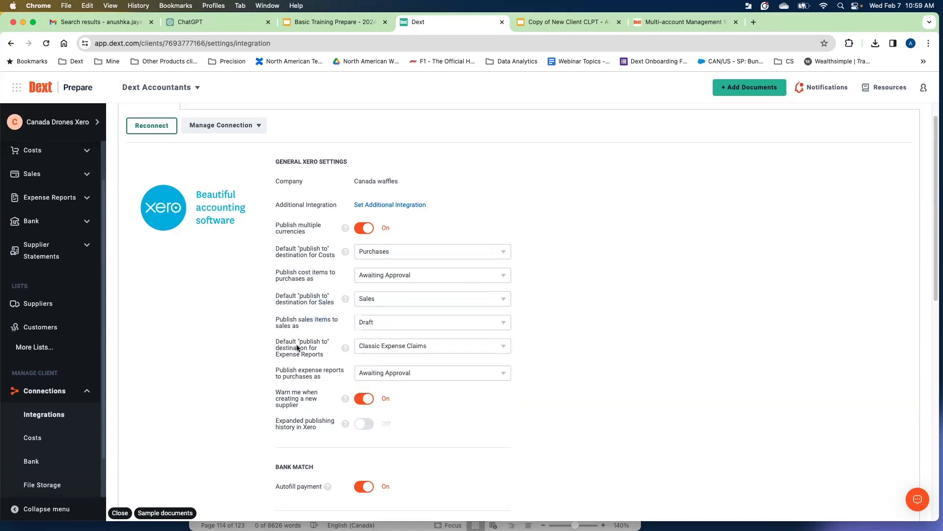
pyautogui.moveTo(271, 354); pyautogui.dragTo(294, 355)
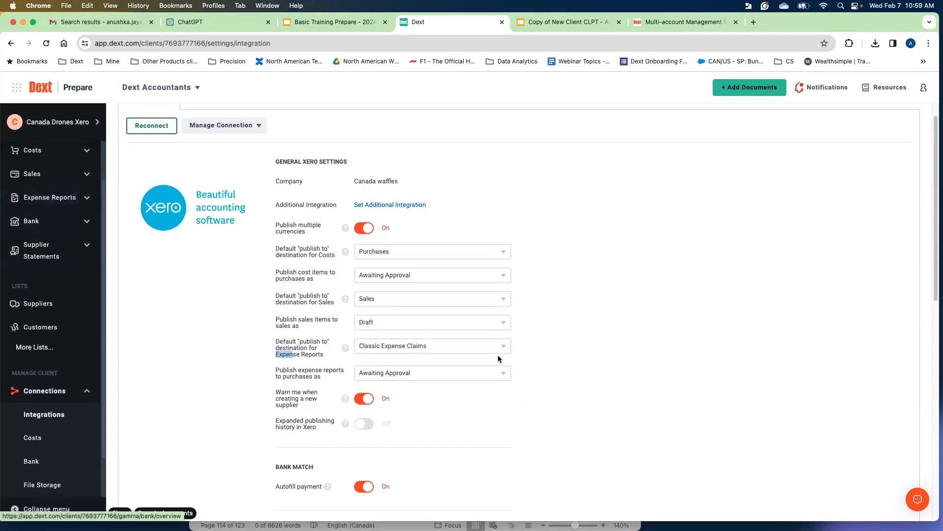
pyautogui.click(473, 357)
pyautogui.click(591, 354)
pyautogui.click(334, 375)
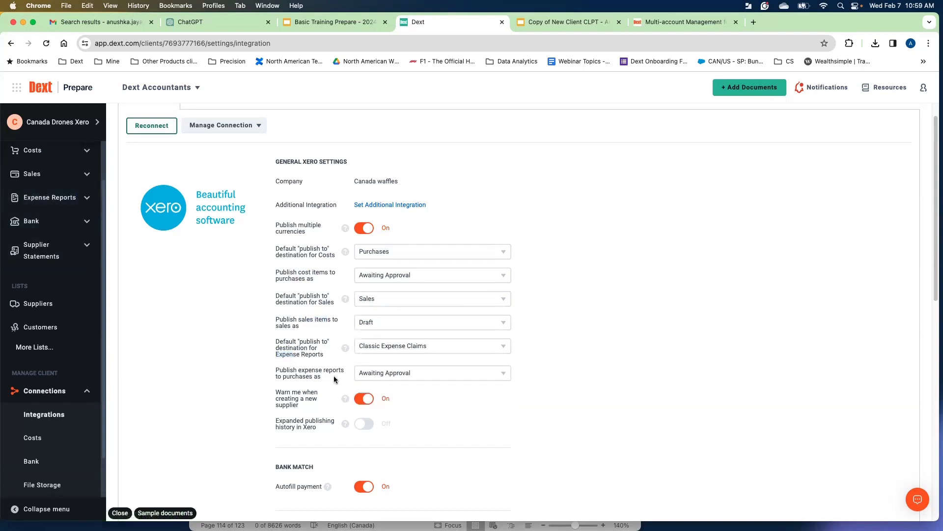
pyautogui.click(358, 374)
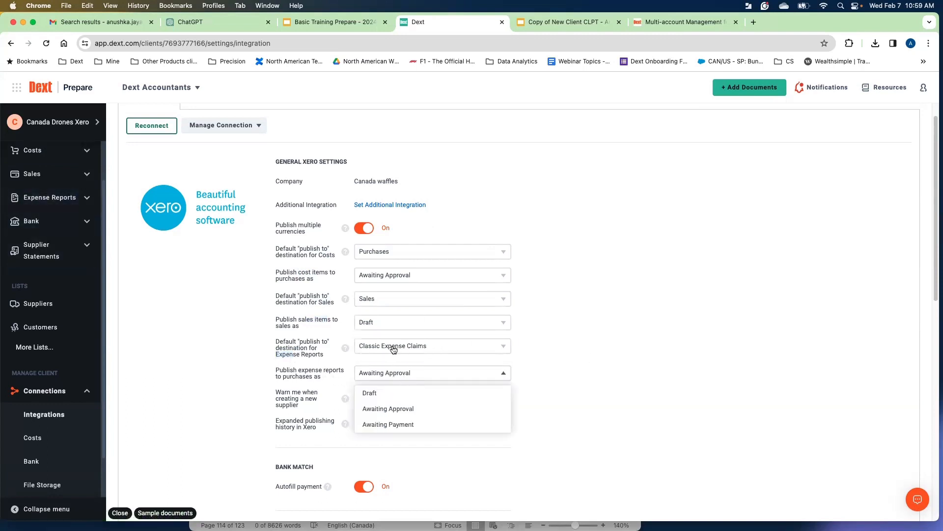
pyautogui.click(578, 382)
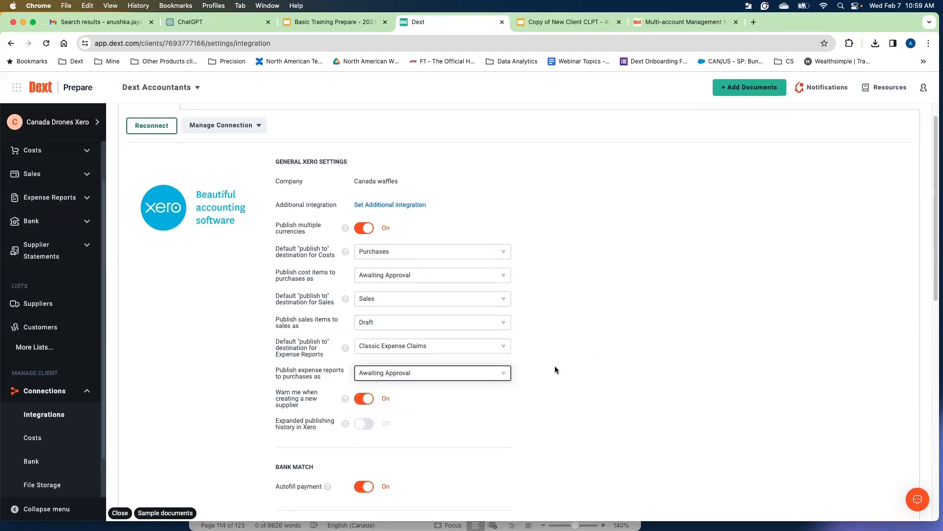
# Scroll through the supplier warning and bank match autofill settings to examine them.
pyautogui.scroll(-1, 560, 367)
pyautogui.moveTo(276, 384); pyautogui.dragTo(296, 386)
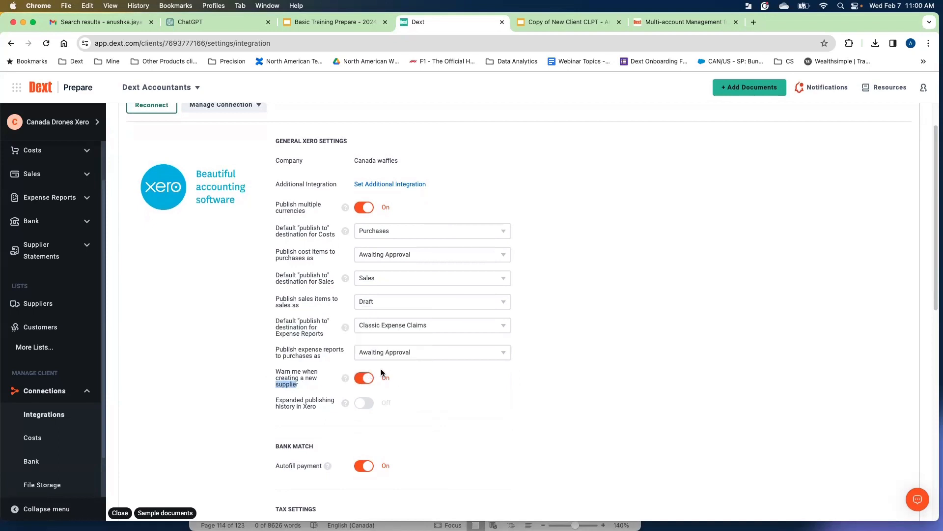
pyautogui.scroll(-1, 573, 381)
pyautogui.scroll(-1, 573, 381)
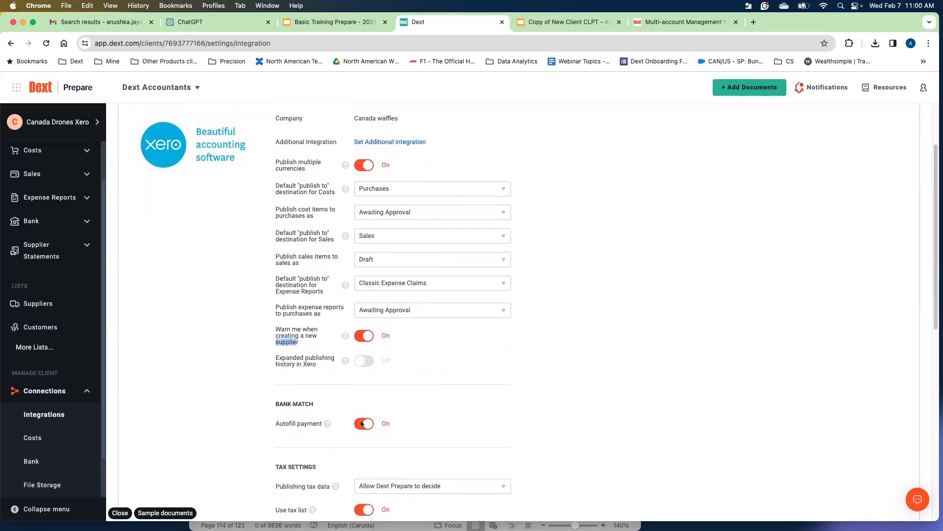
pyautogui.moveTo(272, 424); pyautogui.dragTo(294, 425)
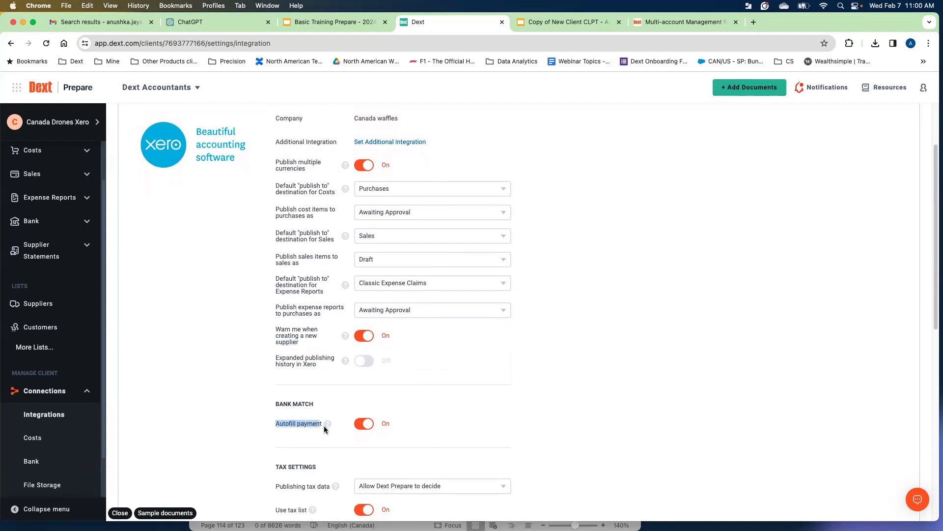
pyautogui.scroll(-1, 516, 399)
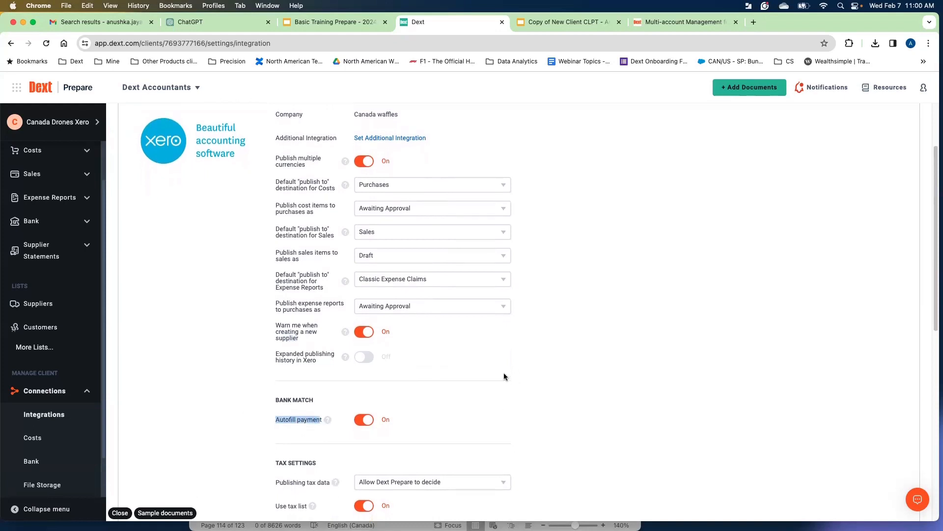
pyautogui.scroll(-1, 505, 377)
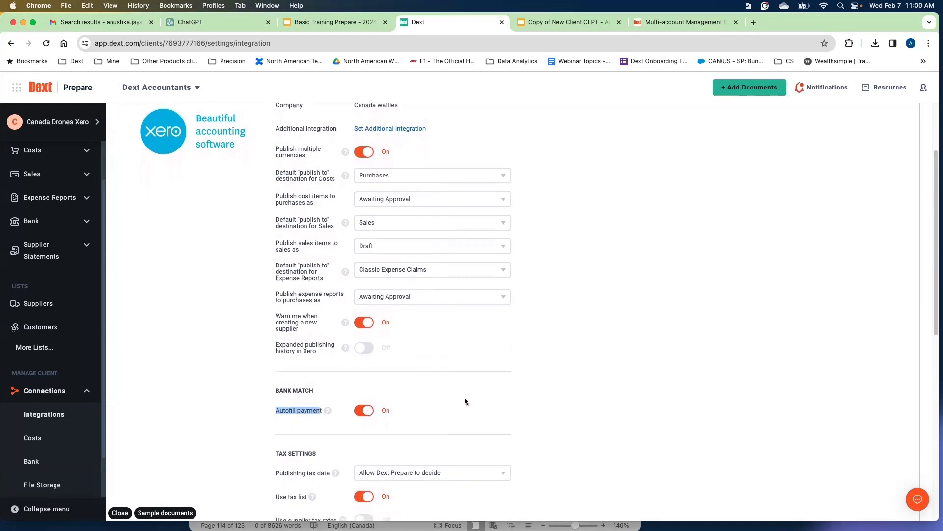
pyautogui.scroll(-5, 521, 405)
# Set Publishing tax data to Allow Dext Prepare to decide in the tax settings.
pyautogui.click(287, 364)
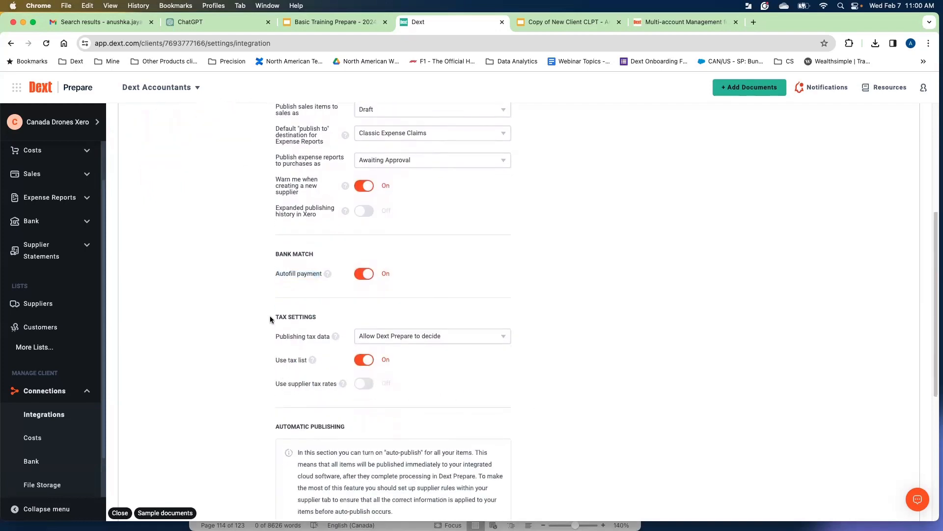
pyautogui.click(271, 338)
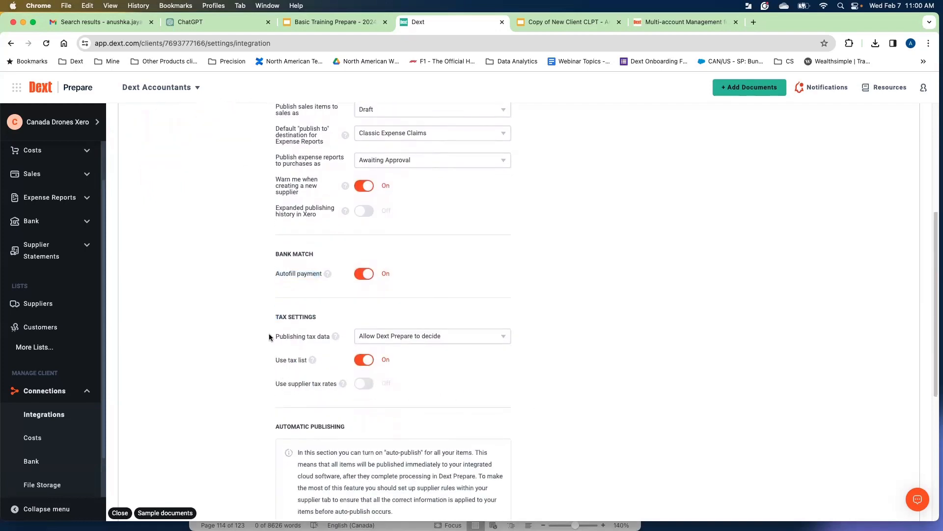
pyautogui.click(423, 340)
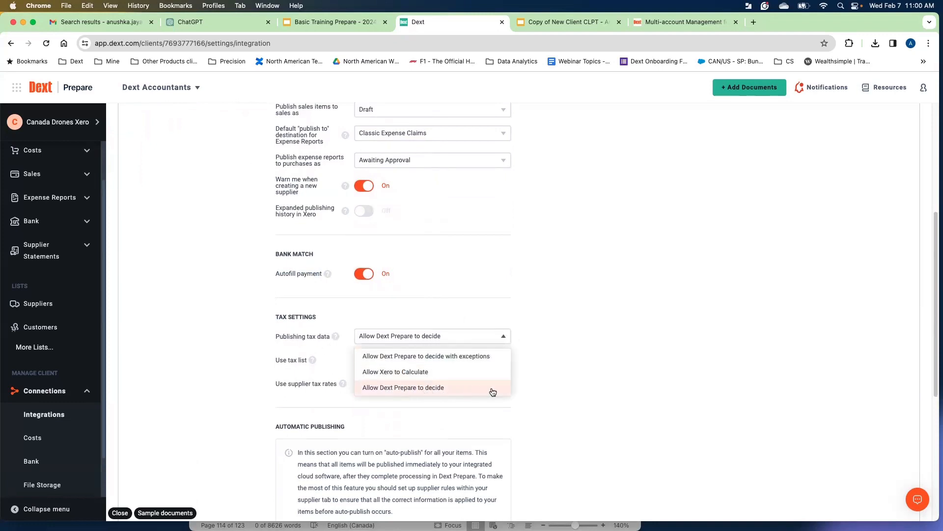
pyautogui.click(581, 384)
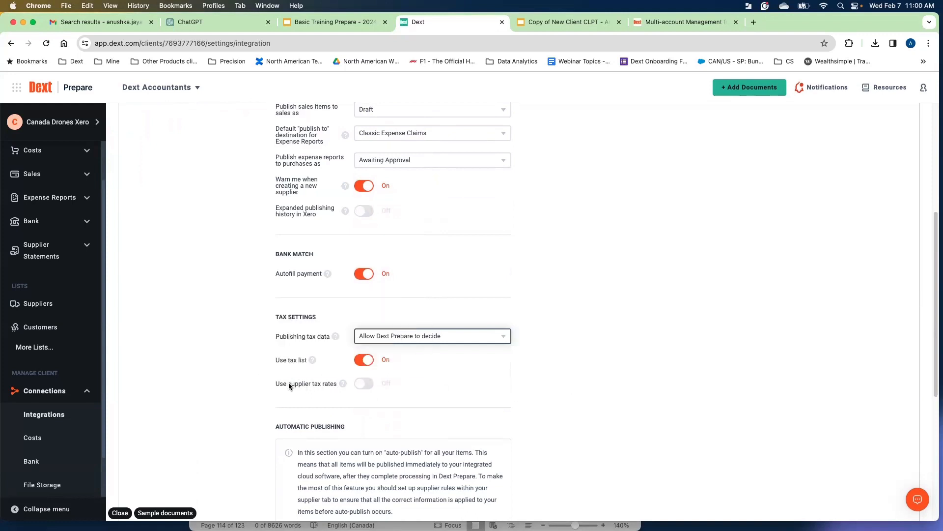
pyautogui.moveTo(289, 384); pyautogui.dragTo(311, 384)
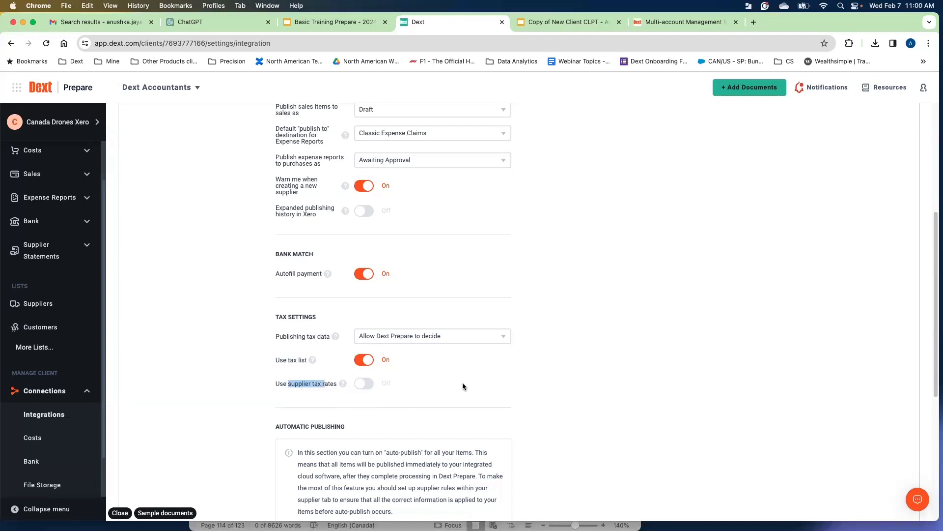
pyautogui.press('Tab')
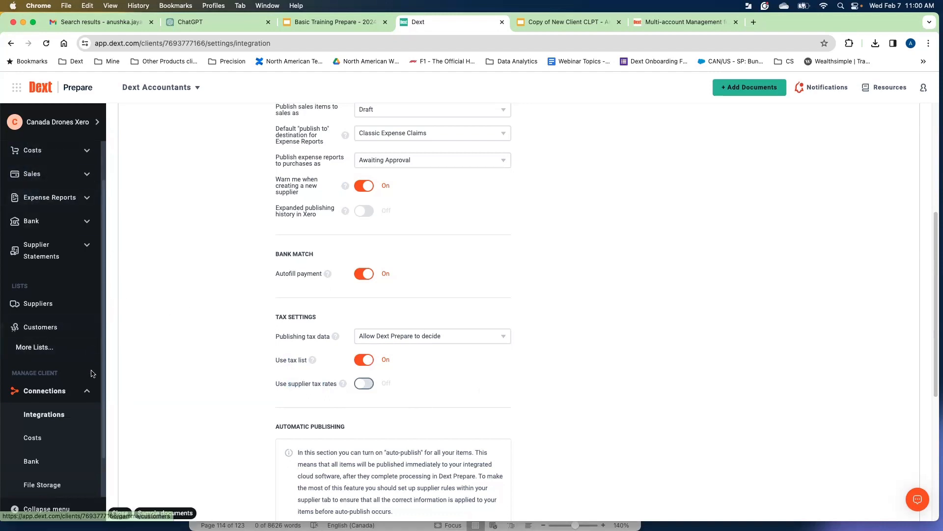
# Switch to the QBO Streamline Demo client and open its Costs inbox.
pyautogui.click(88, 390)
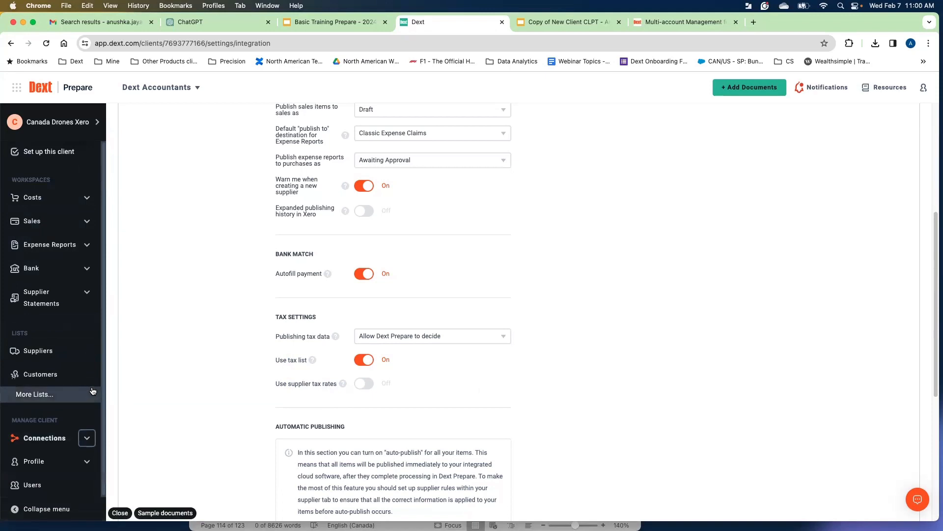
pyautogui.click(76, 127)
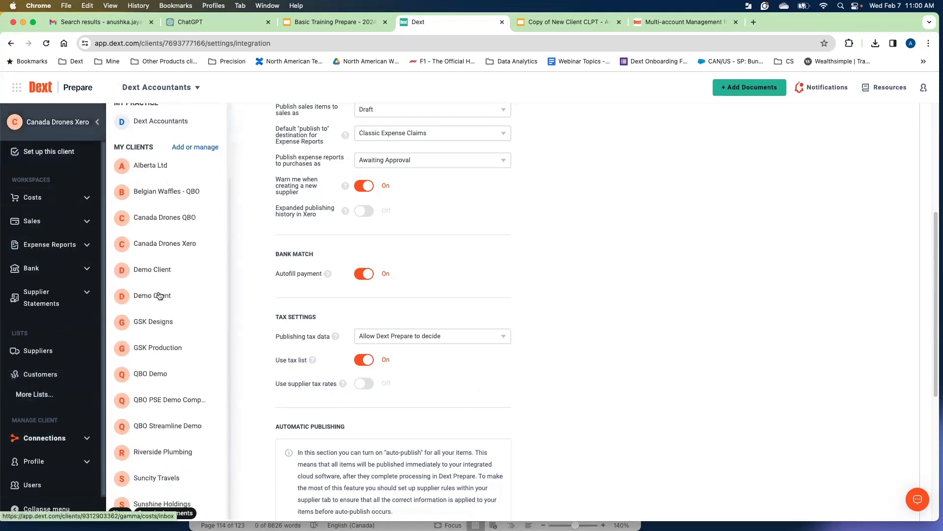
pyautogui.click(164, 427)
pyautogui.click(91, 204)
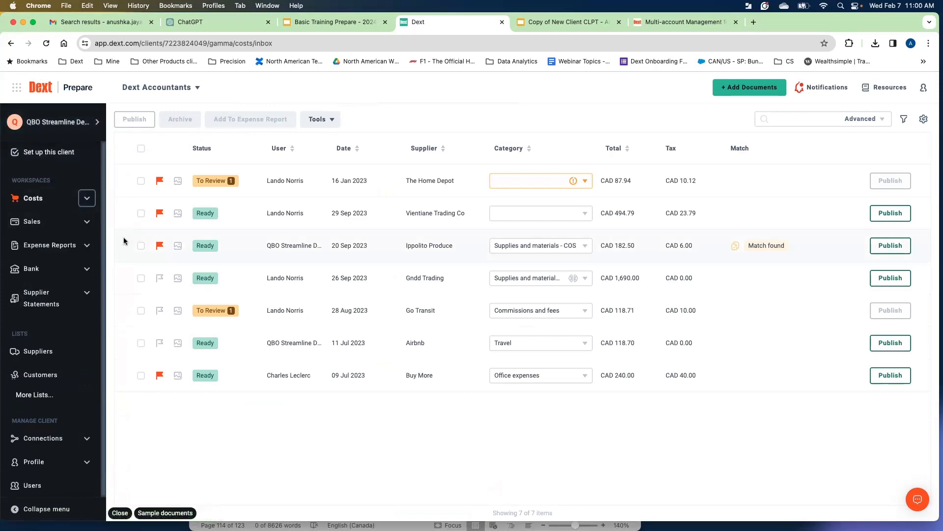
# Open Add Documents for Costs and choose a user as the document owner.
pyautogui.click(742, 88)
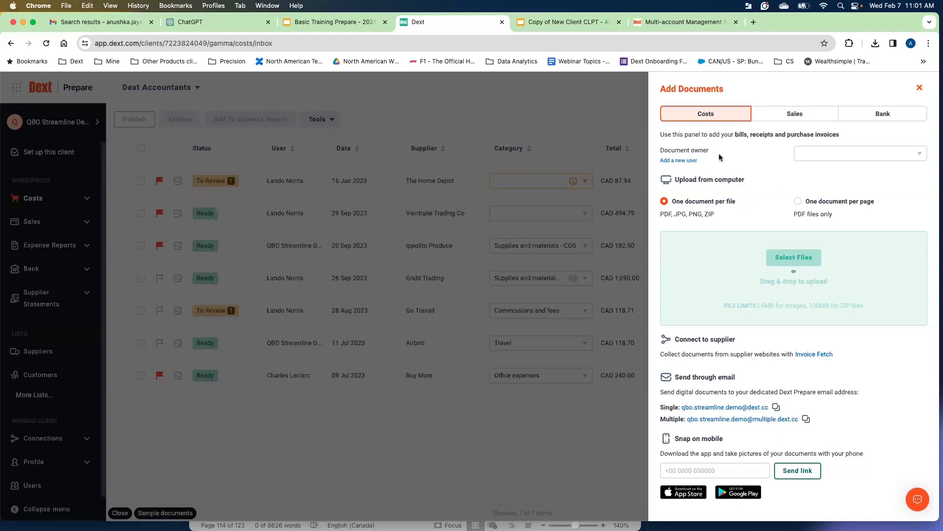
pyautogui.click(844, 157)
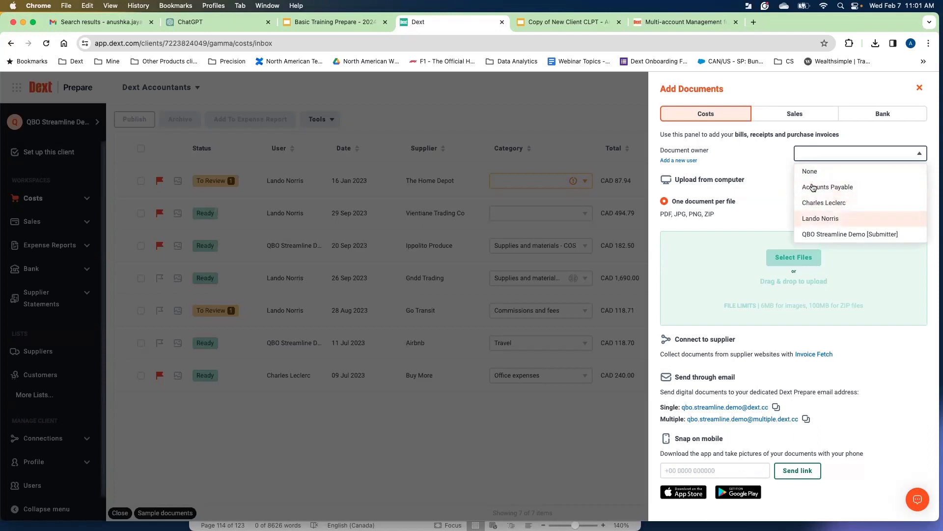
pyautogui.click(819, 219)
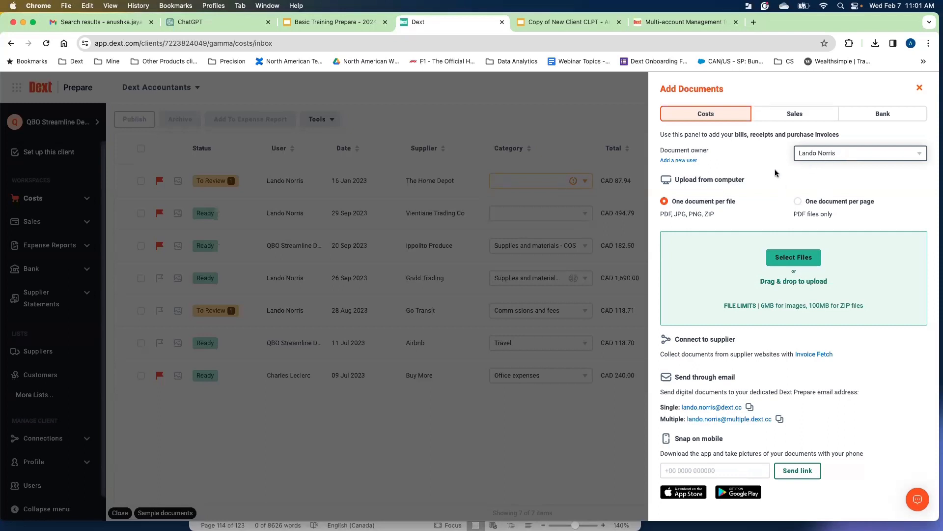
pyautogui.click(828, 157)
pyautogui.click(823, 217)
# Choose One document per page and upload Costco W592 multiple receipts 27-Nov-23 (1).pdf.
pyautogui.click(740, 202)
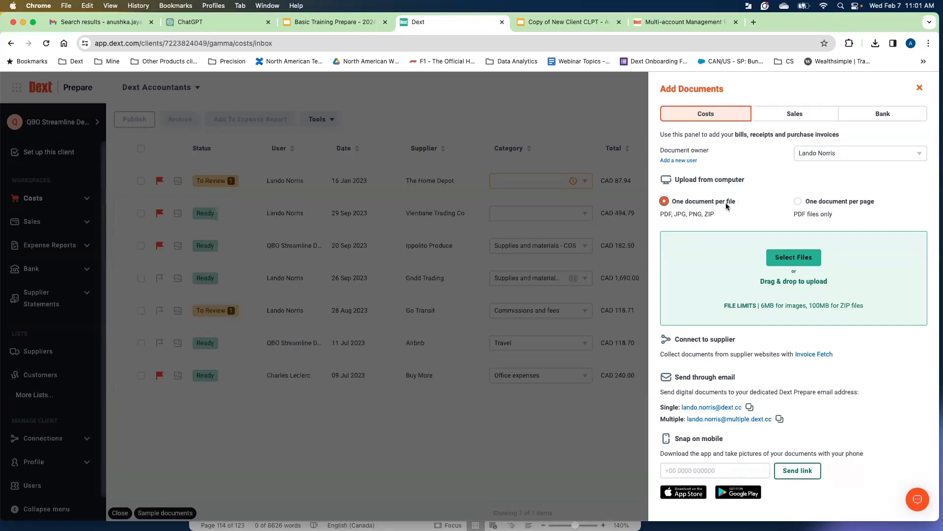
pyautogui.click(824, 200)
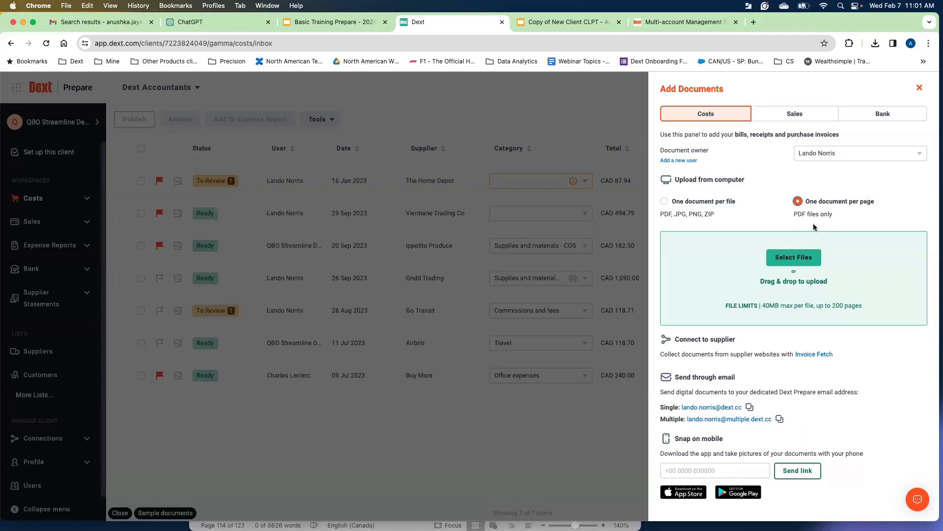
pyautogui.click(805, 262)
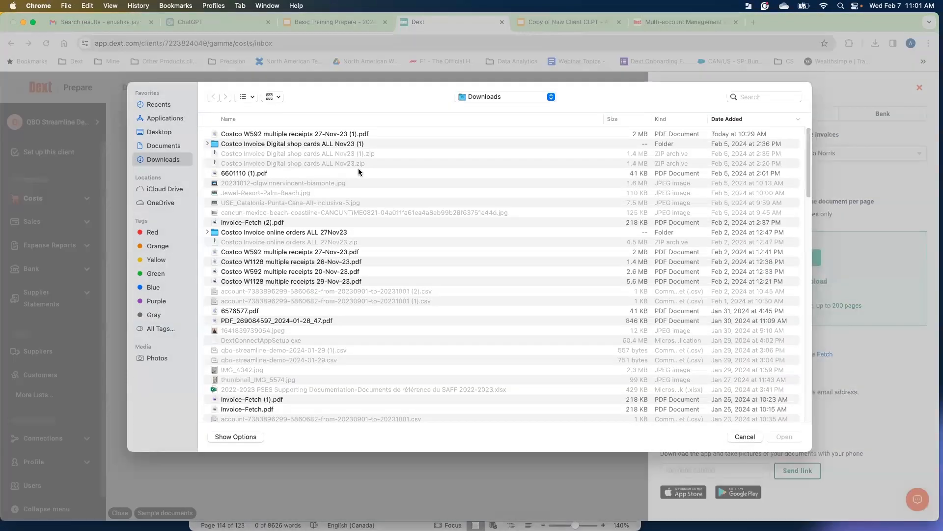
pyautogui.click(274, 134)
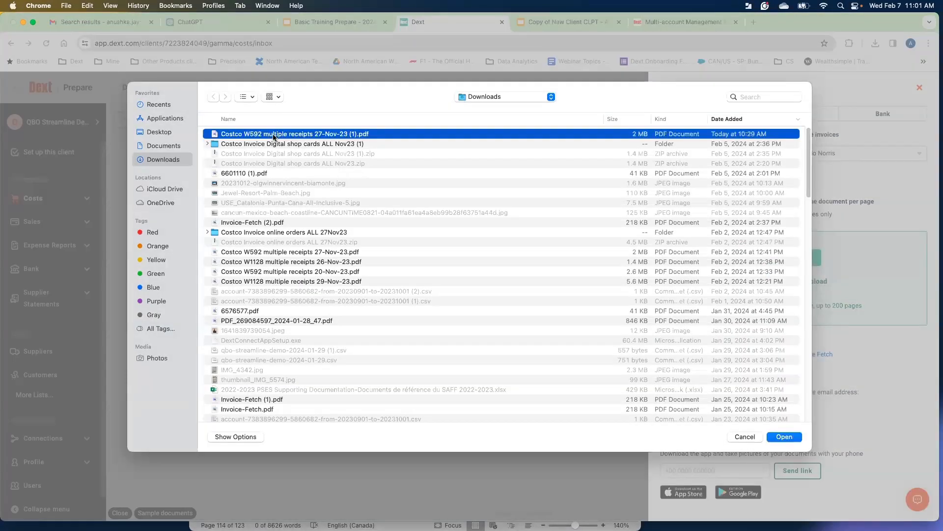
pyautogui.click(786, 438)
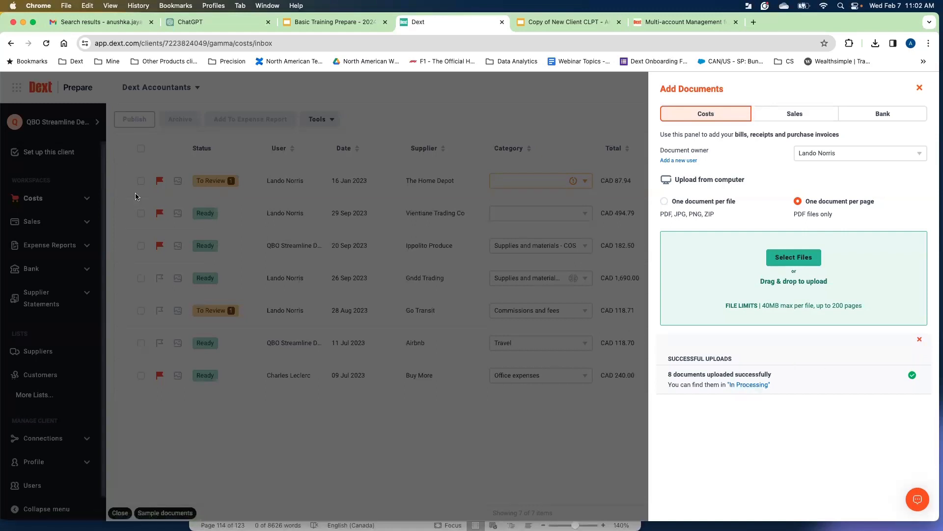
pyautogui.click(920, 340)
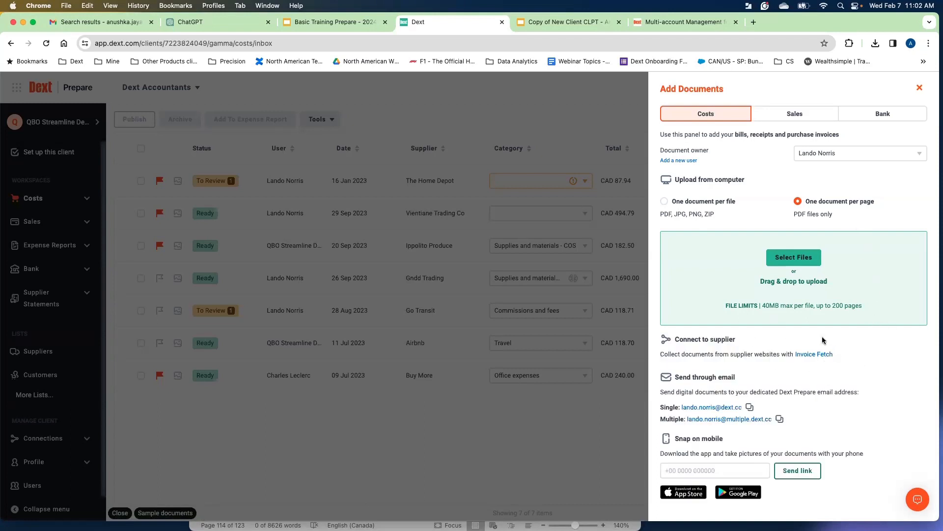
# Open Invoice Fetch from the Connect to supplier section.
pyautogui.moveTo(743, 341); pyautogui.dragTo(693, 340)
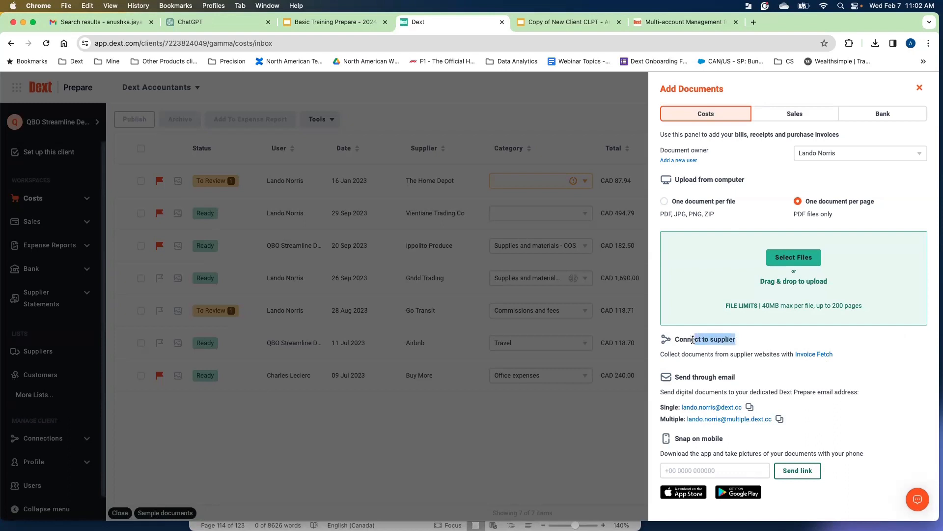
pyautogui.click(752, 344)
pyautogui.click(820, 355)
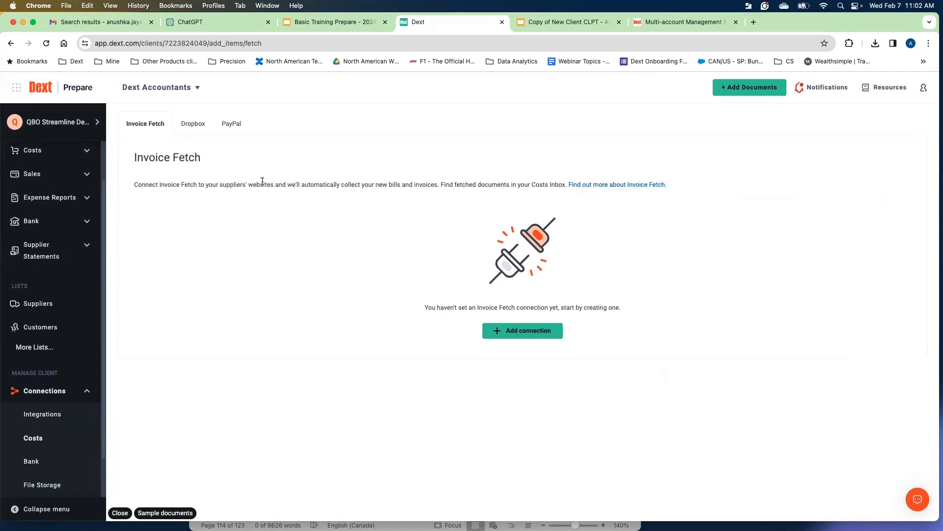
pyautogui.moveTo(213, 164); pyautogui.dragTo(158, 166)
pyautogui.click(194, 213)
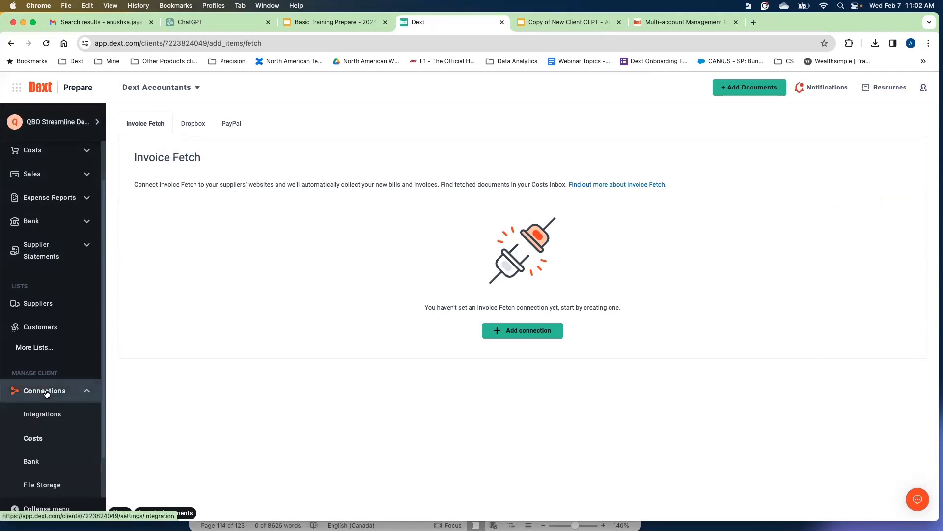
# Start adding an Invoice Fetch connection and browse the Popular suppliers.
pyautogui.click(749, 87)
pyautogui.click(440, 285)
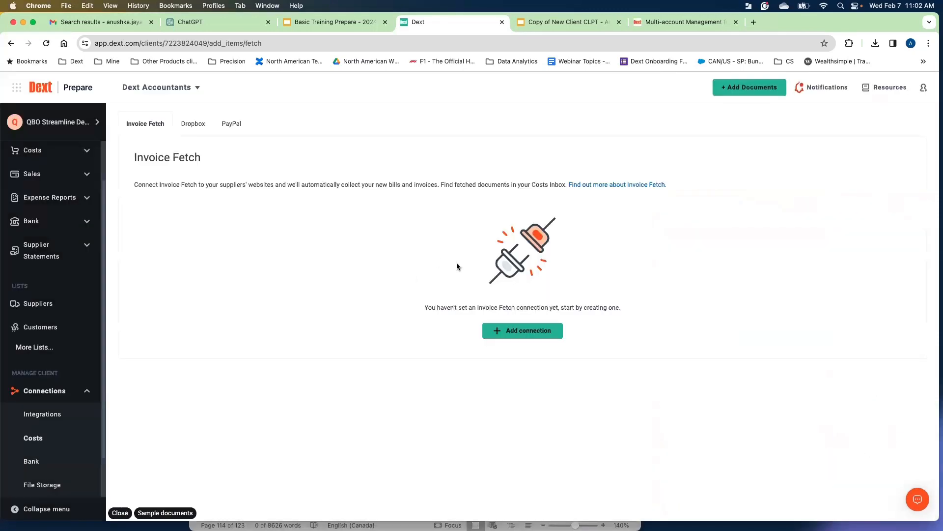
pyautogui.click(535, 333)
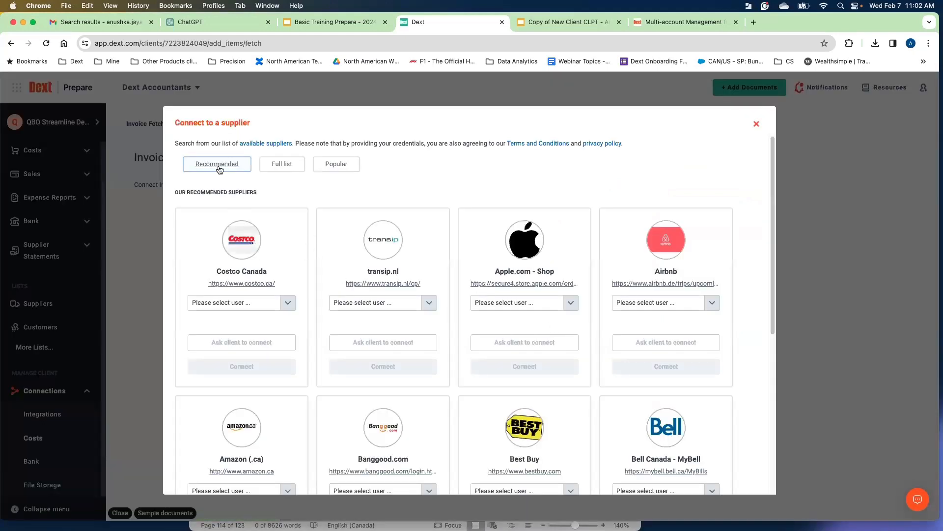
pyautogui.click(335, 164)
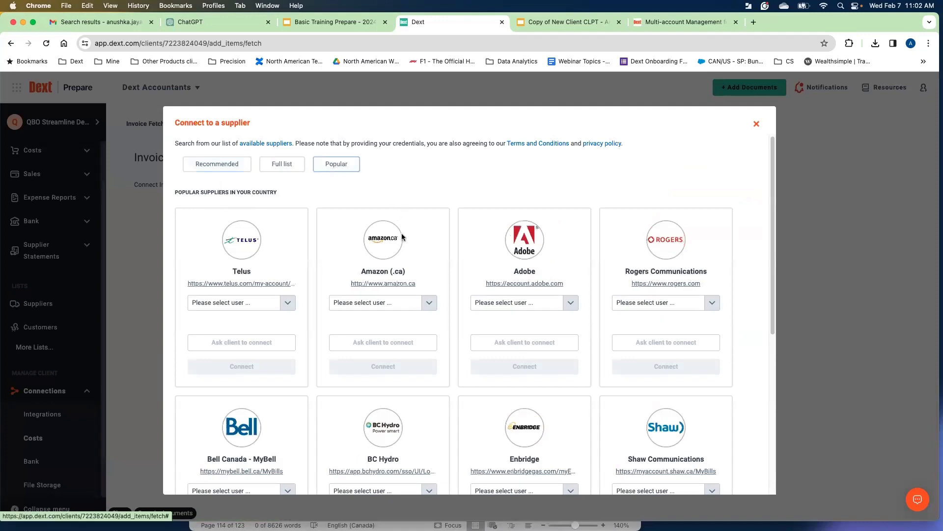
pyautogui.scroll(-4, 402, 242)
pyautogui.scroll(5, 297, 181)
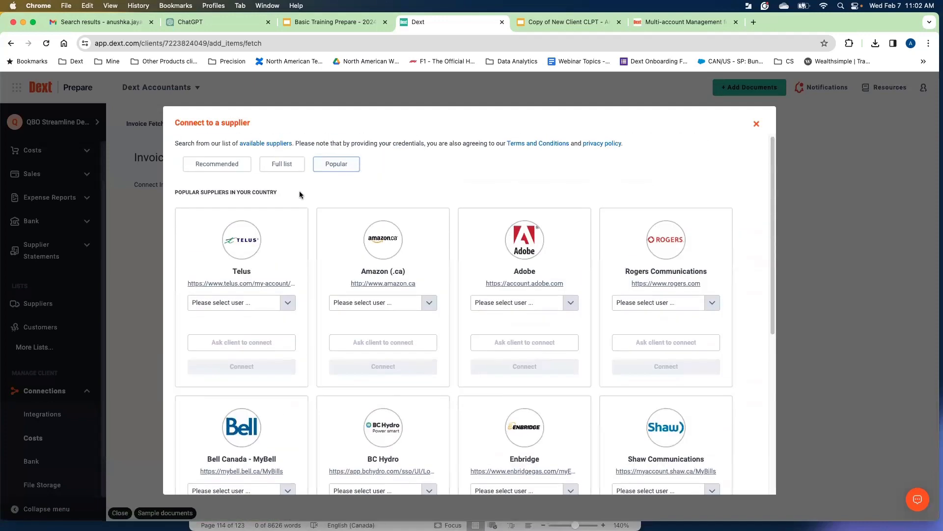
# Search the full supplier list for bell.
pyautogui.click(281, 165)
pyautogui.click(244, 215)
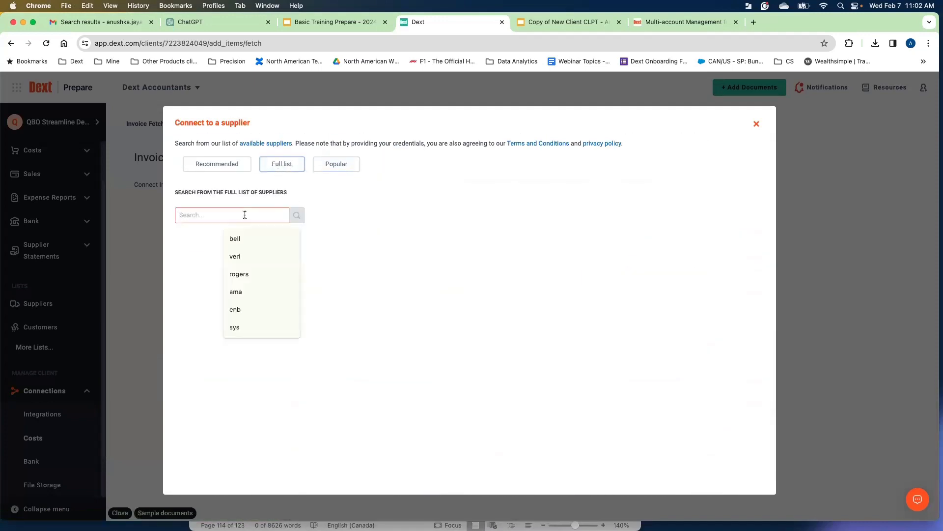
pyautogui.write('bell')
pyautogui.click(364, 215)
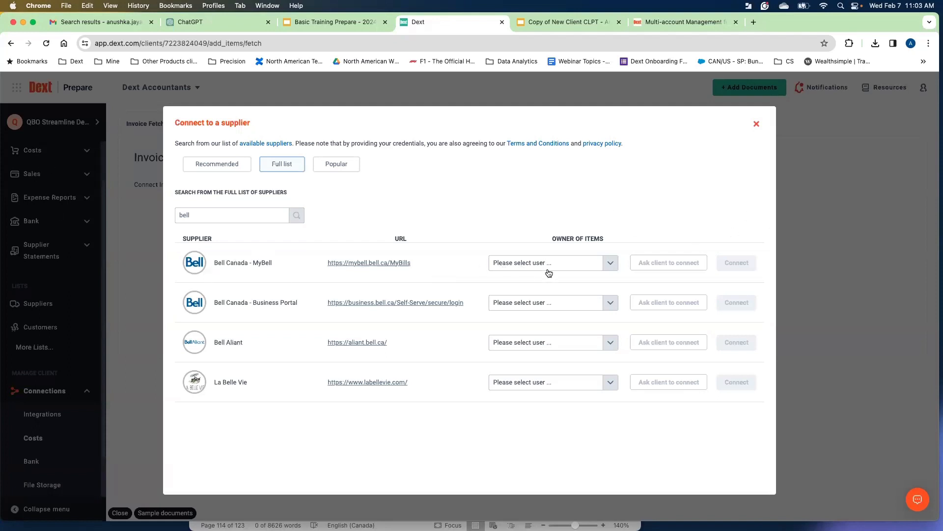
# Set the owner of items for Bell Canada - MyBell to a client user.
pyautogui.click(565, 265)
pyautogui.click(539, 304)
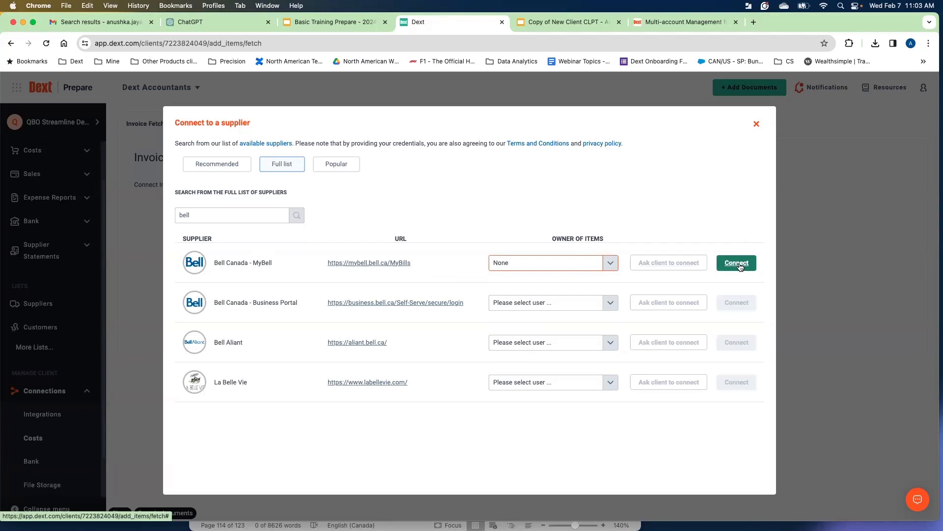
pyautogui.click(596, 268)
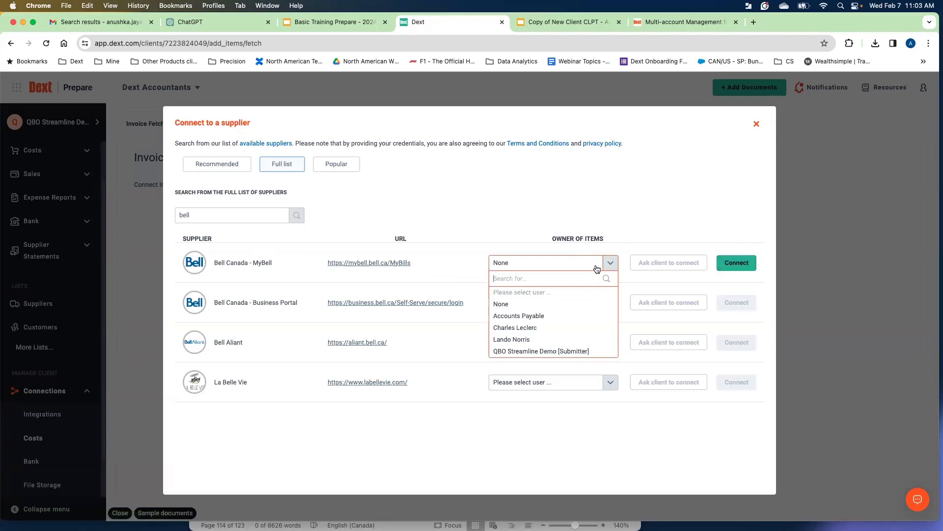
pyautogui.click(531, 340)
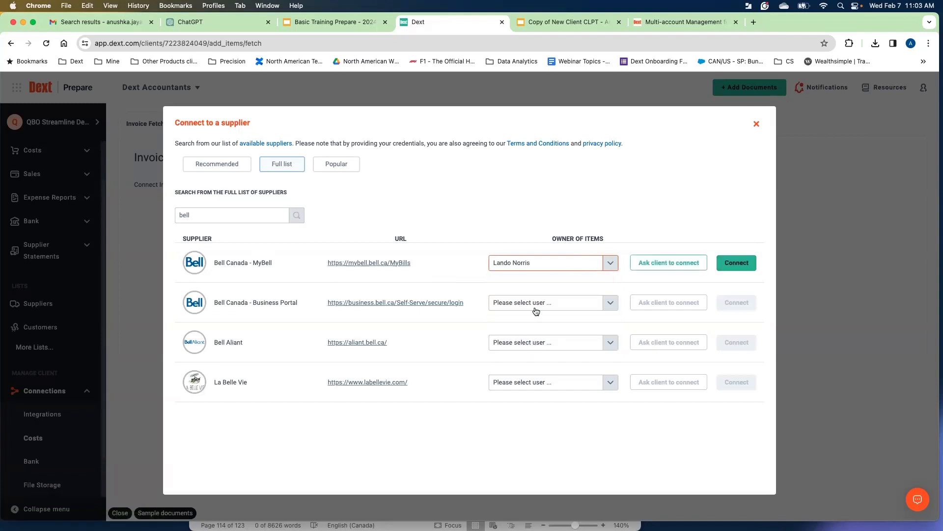
# Start asking the client to connect to Bell Canada - MyBell, then decline the email confirmation.
pyautogui.click(656, 267)
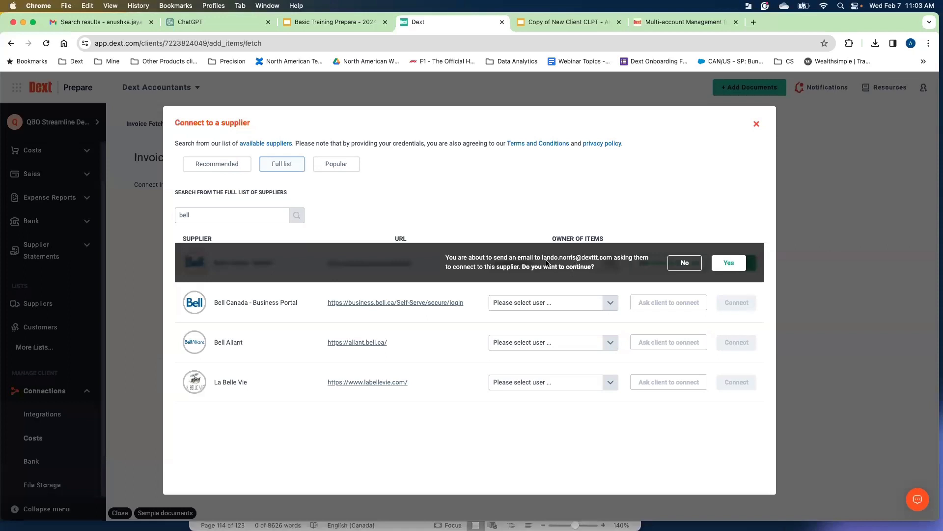
pyautogui.moveTo(542, 258); pyautogui.dragTo(599, 258)
pyautogui.click(601, 270)
pyautogui.click(681, 267)
# Open the Bell Canada - MyBell connection form and go back to Invoice Fetch.
pyautogui.click(732, 264)
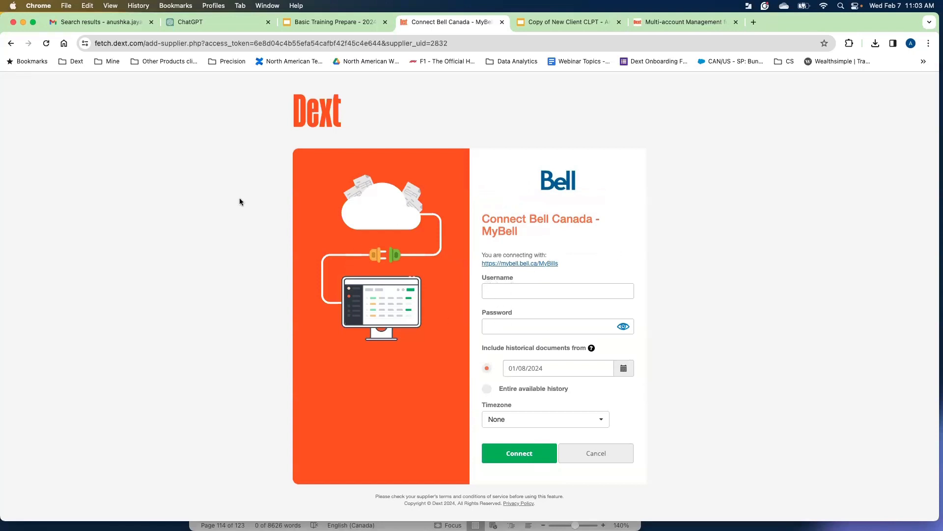
pyautogui.click(11, 44)
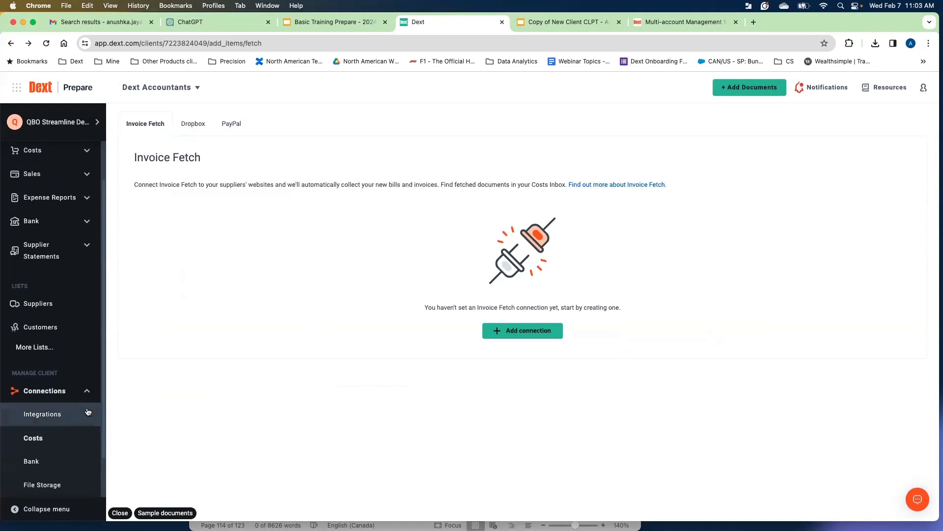
# Open the Add Documents panel and pick a client user as document owner.
pyautogui.click(86, 393)
pyautogui.click(737, 89)
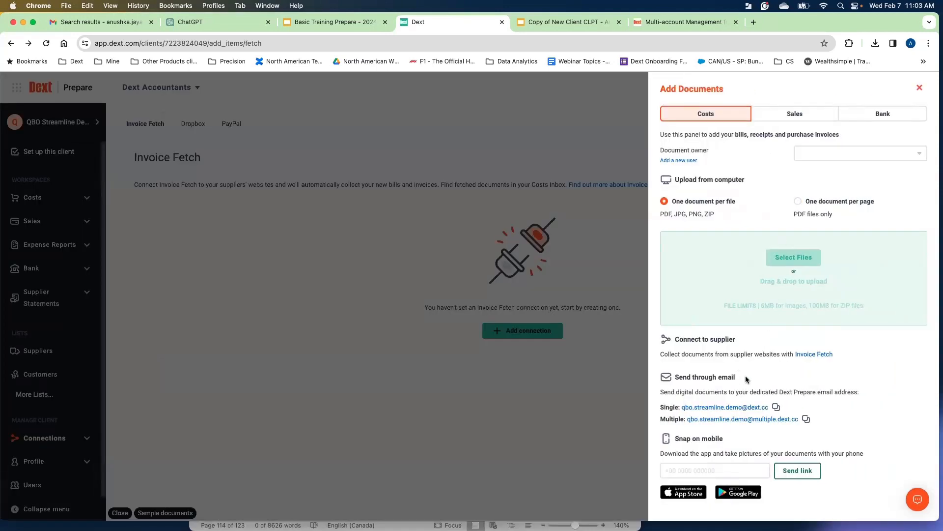
pyautogui.moveTo(736, 378); pyautogui.dragTo(692, 377)
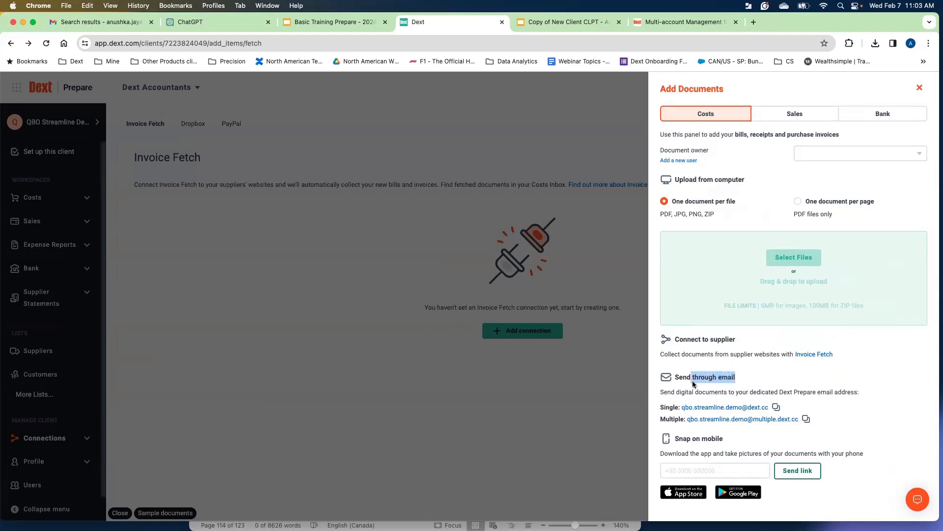
pyautogui.click(753, 380)
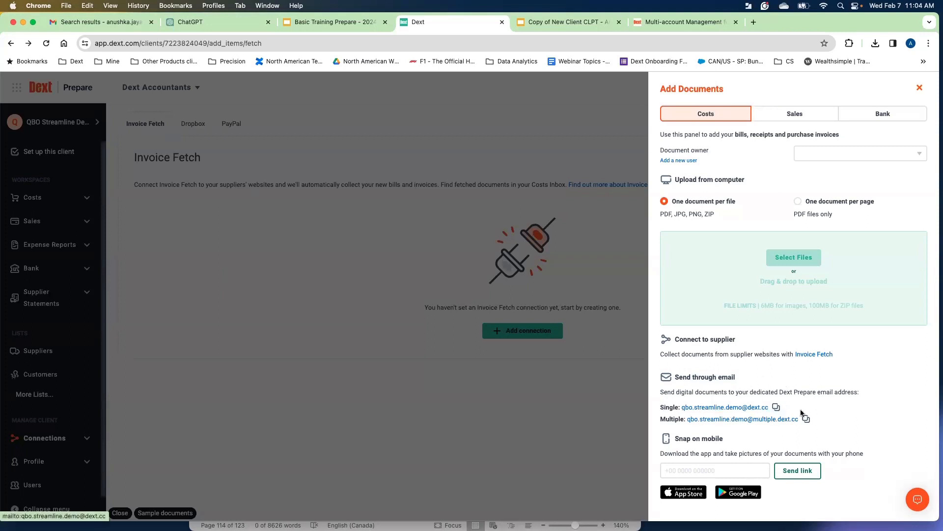
pyautogui.click(834, 153)
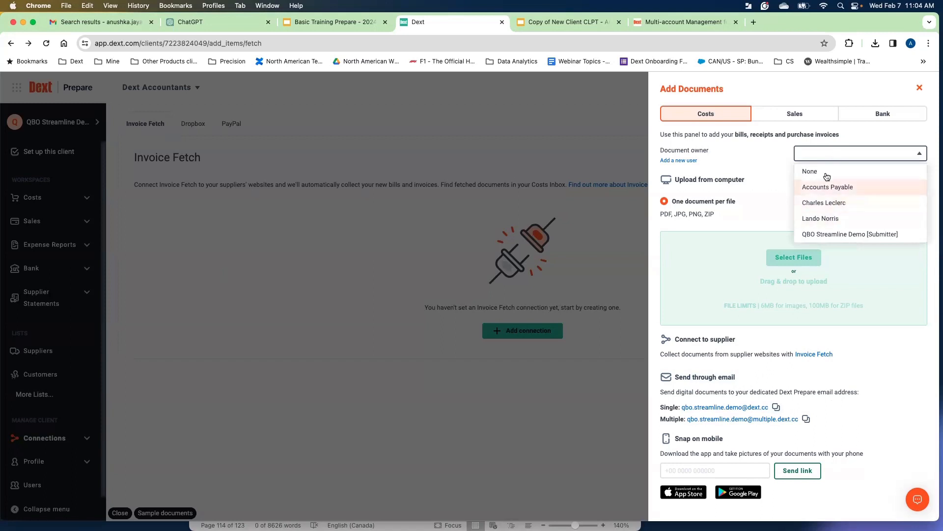
pyautogui.click(823, 219)
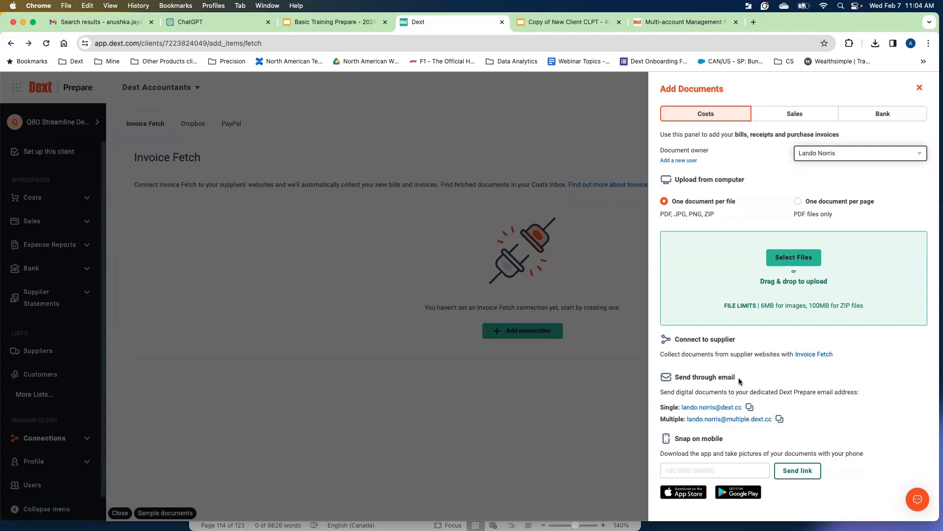
# Examine the Send through email and Snap on mobile options, then close the panel.
pyautogui.moveTo(737, 378); pyautogui.dragTo(702, 377)
pyautogui.click(805, 385)
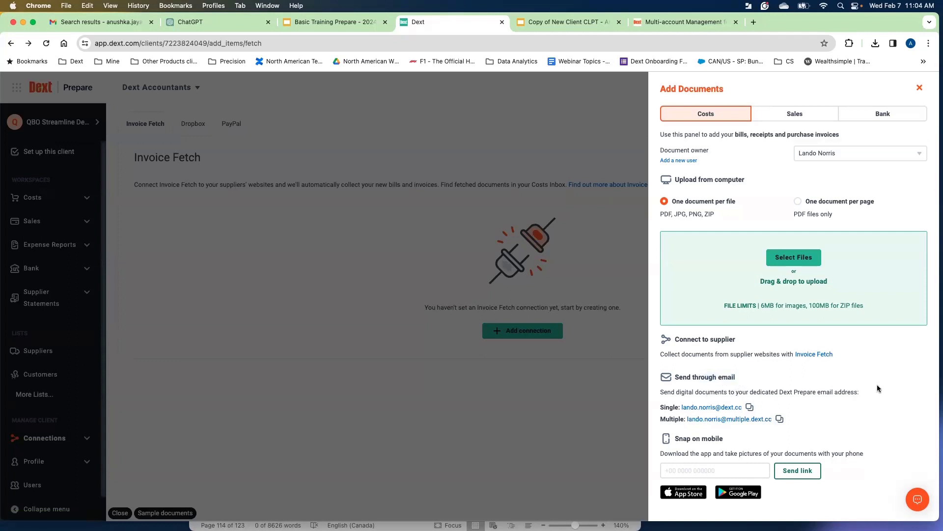
pyautogui.doubleClick(714, 439)
pyautogui.click(500, 403)
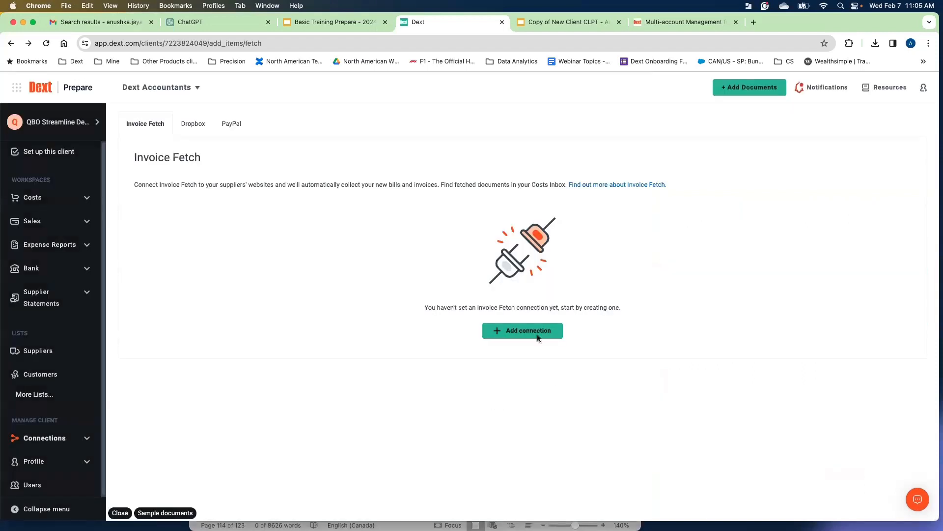
# Switch to the Copy of New Client CLPT slides and view the Inbox, camera and editing slides.
pyautogui.click(559, 21)
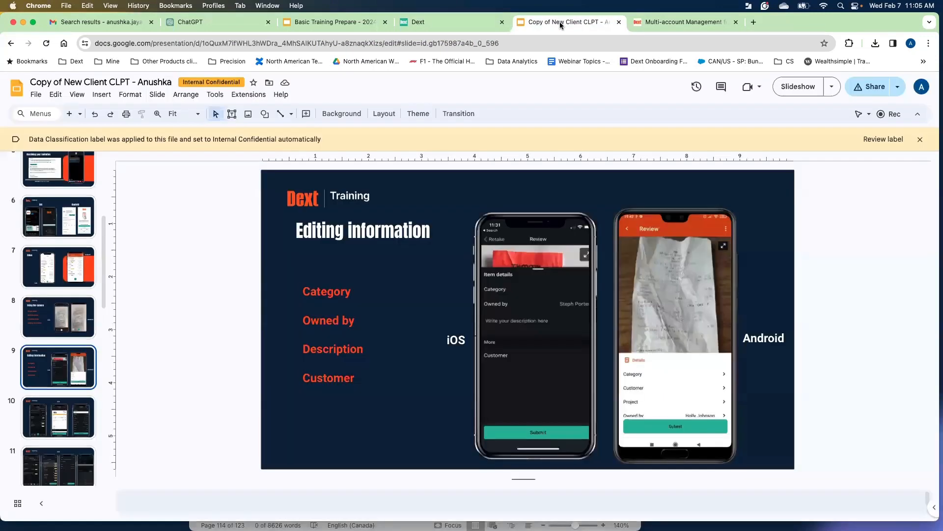
pyautogui.click(54, 275)
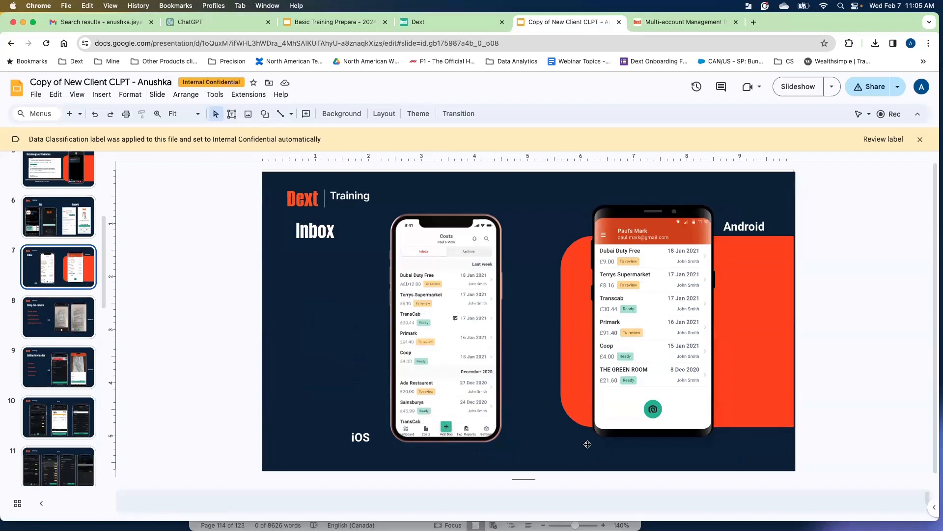
pyautogui.click(74, 331)
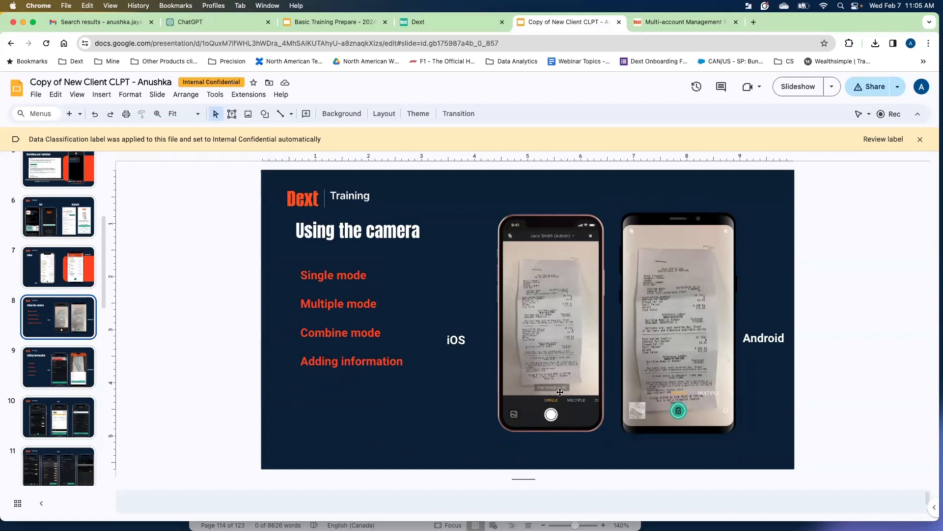
pyautogui.click(70, 384)
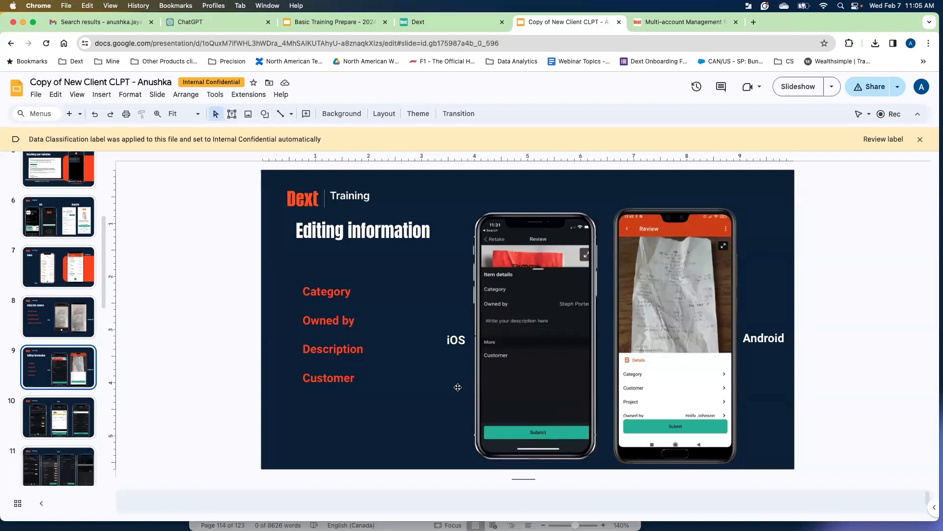
# Return to Dext and open the client's Costs inbox.
pyautogui.click(457, 26)
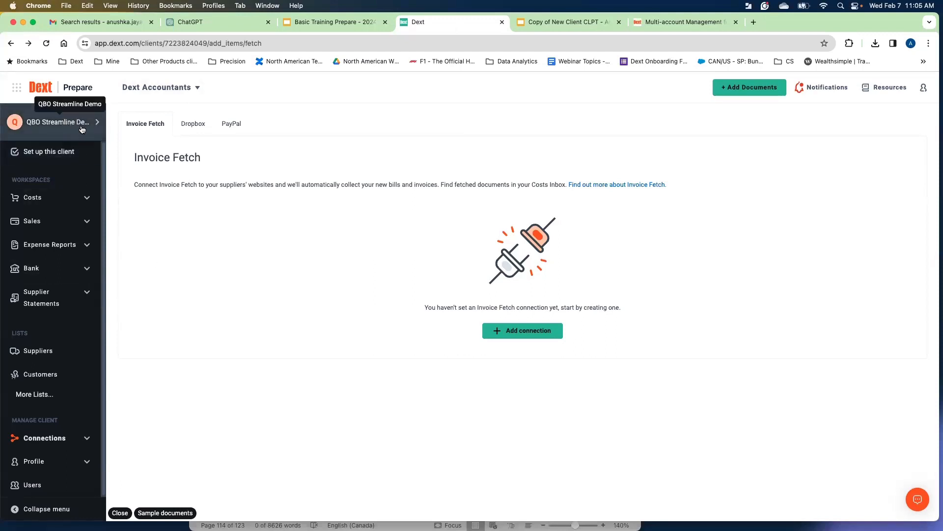
pyautogui.click(745, 91)
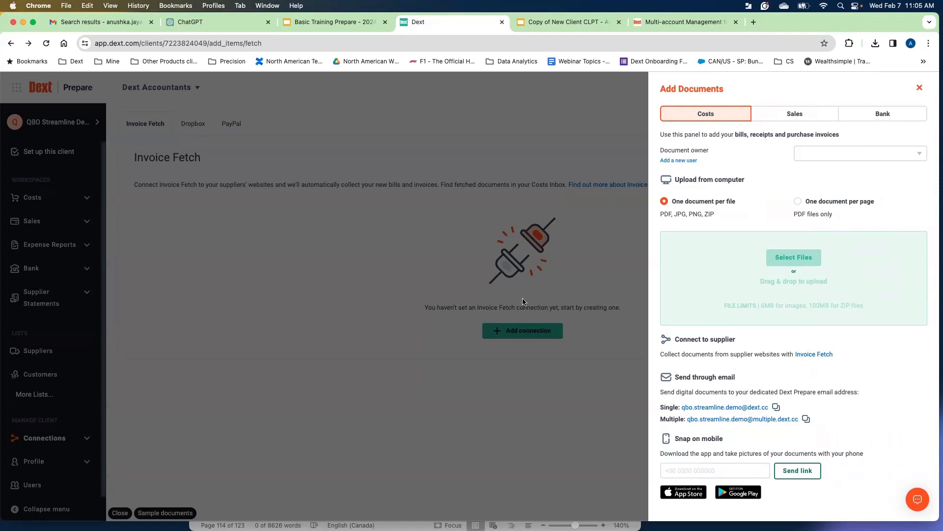
pyautogui.click(581, 282)
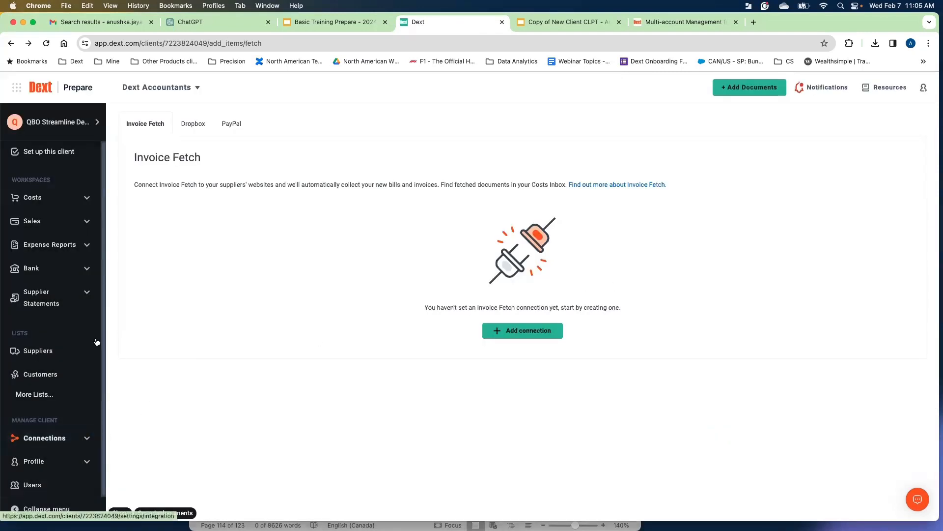
pyautogui.click(67, 203)
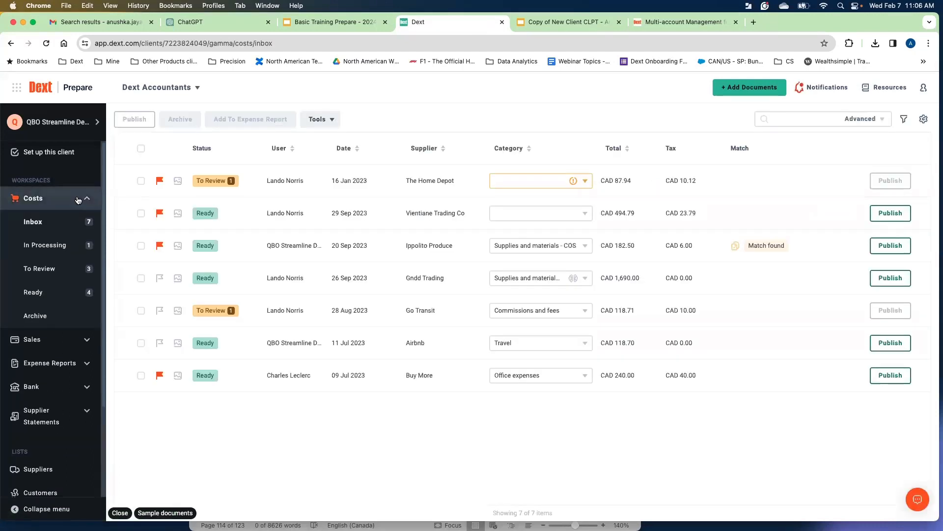
# View the documents In Processing and return to the Costs Inbox.
pyautogui.click(87, 339)
pyautogui.click(87, 340)
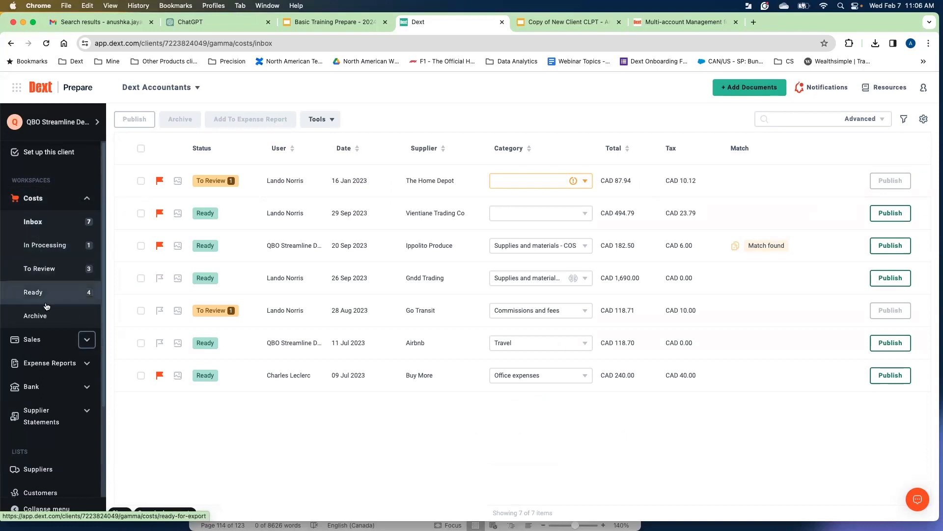
pyautogui.click(41, 245)
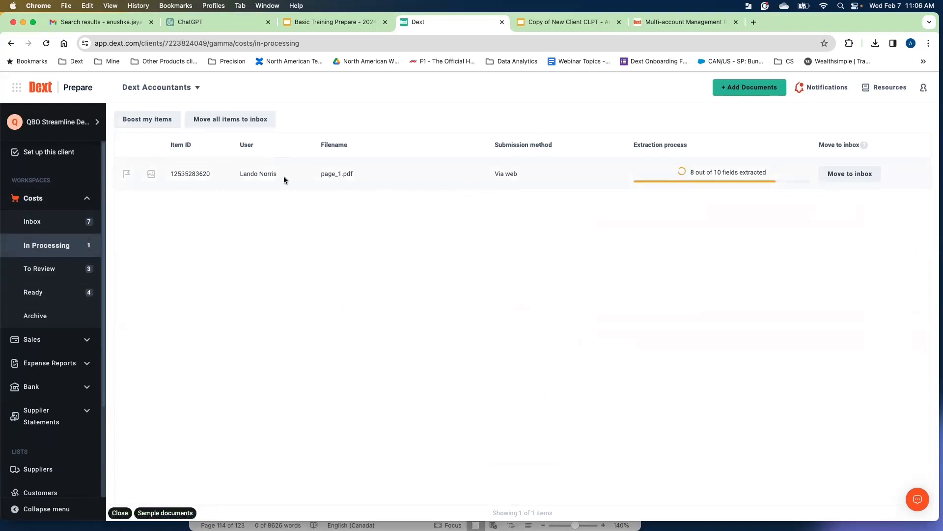
pyautogui.moveTo(717, 181)
pyautogui.click(55, 230)
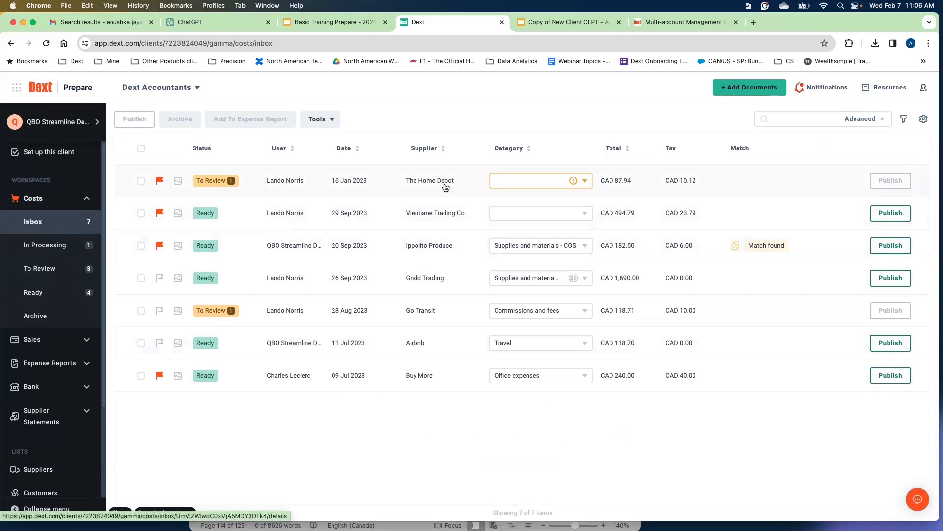
# Compare the To Review, Ready and Archive lists of Costs.
pyautogui.click(36, 273)
pyautogui.click(38, 293)
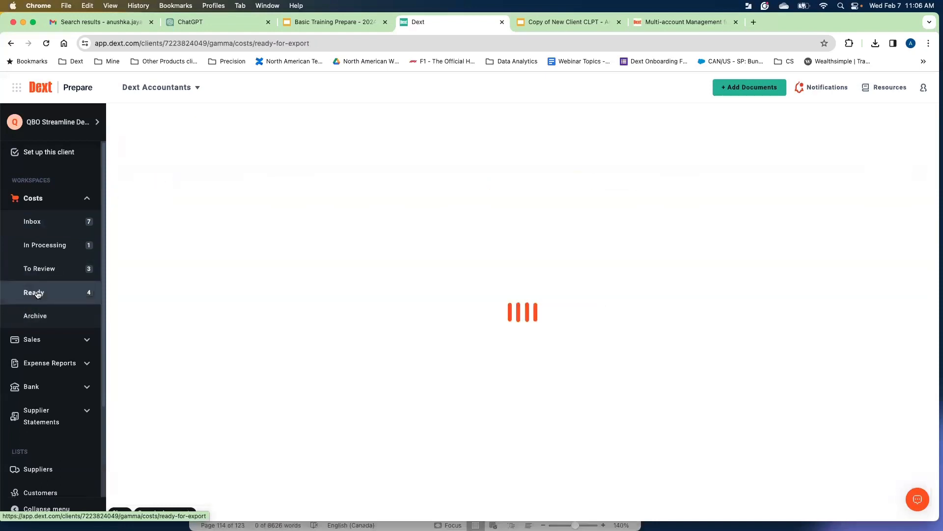
pyautogui.click(45, 270)
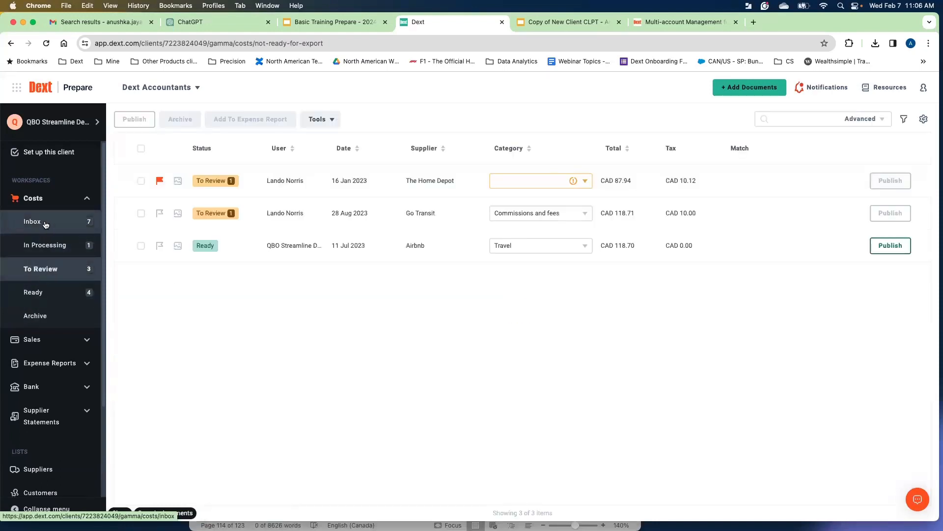
pyautogui.click(45, 291)
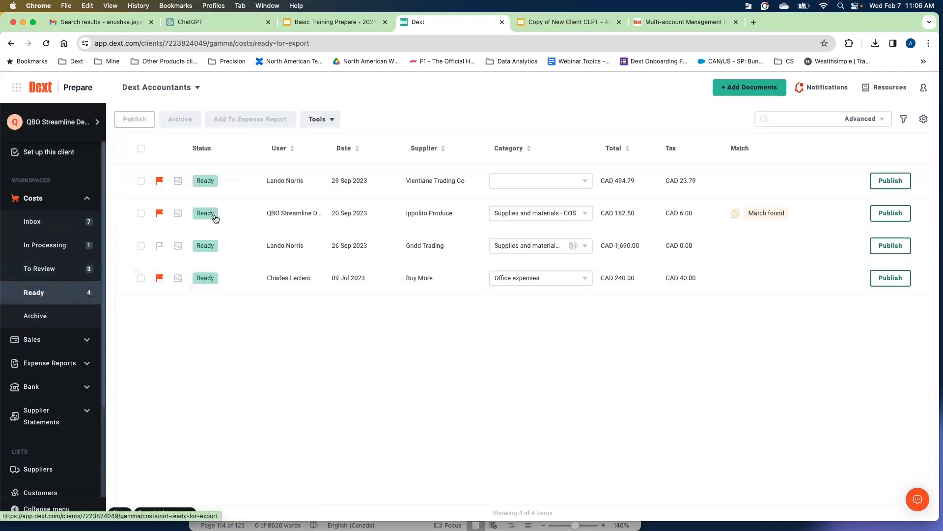
pyautogui.click(55, 275)
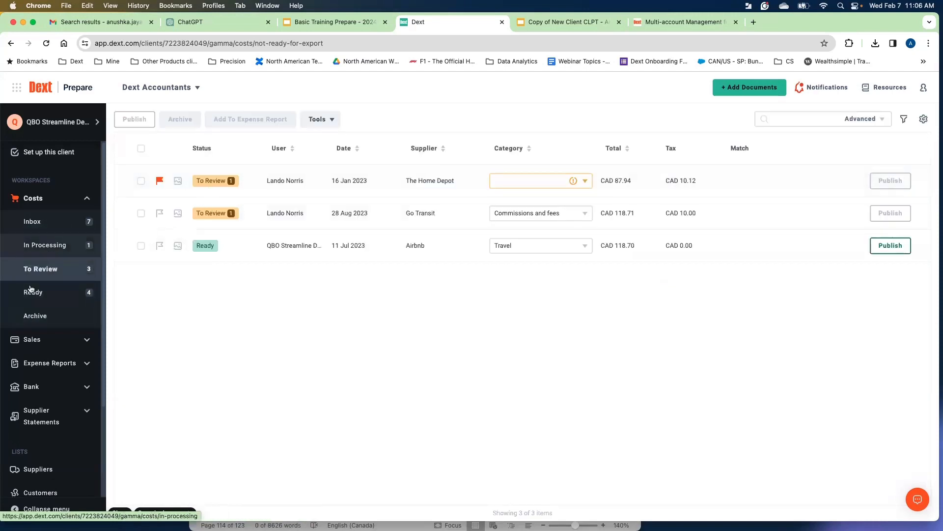
pyautogui.click(37, 317)
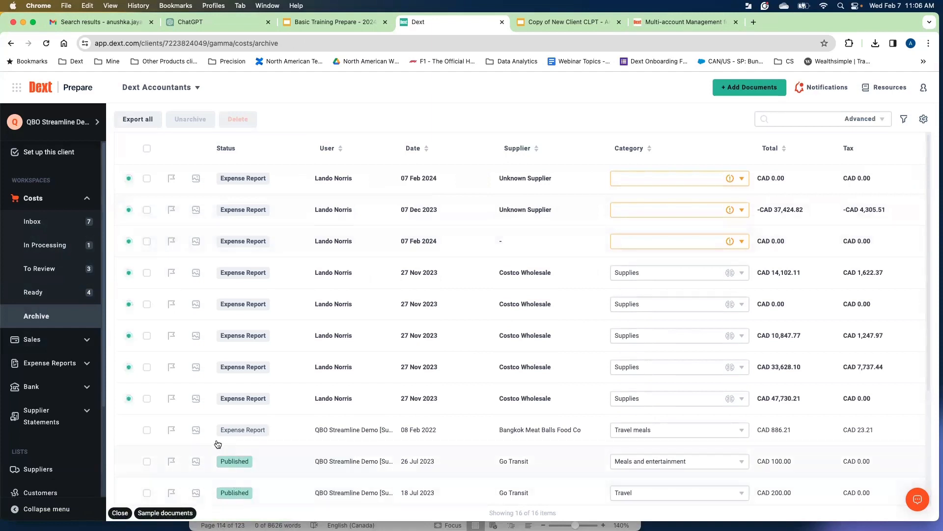
# Open The Home Depot receipt from the Costs Inbox and review its details panel.
pyautogui.click(47, 225)
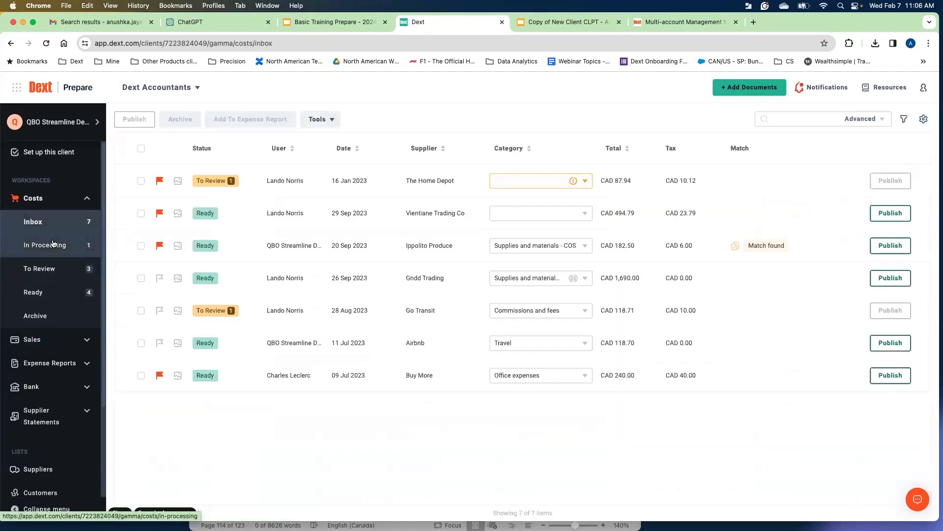
pyautogui.click(435, 183)
pyautogui.scroll(-1, 435, 249)
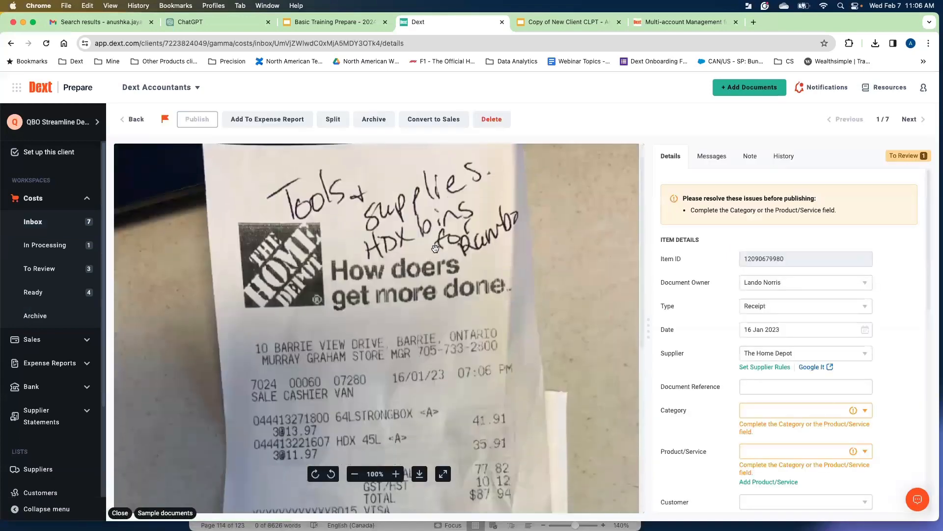
pyautogui.scroll(-6, 435, 249)
pyautogui.scroll(5, 436, 249)
pyautogui.scroll(1, 435, 249)
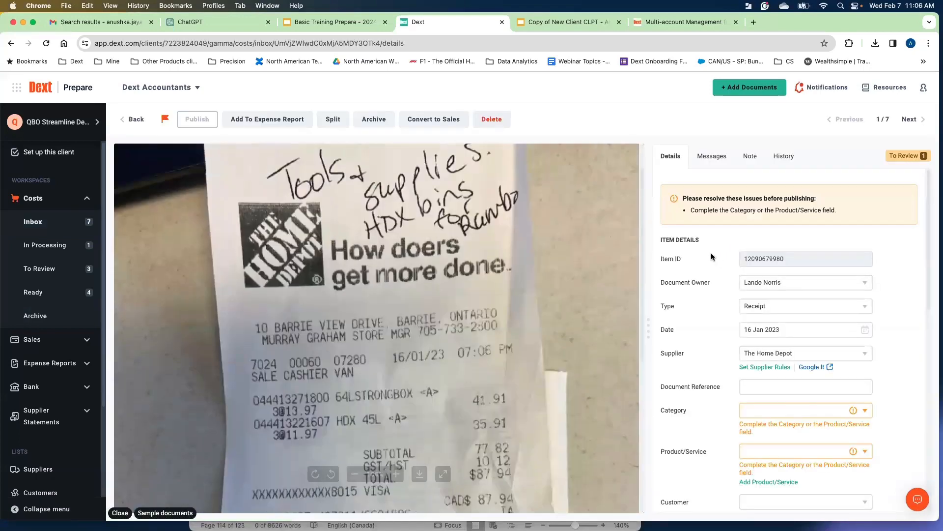
pyautogui.scroll(-5, 682, 254)
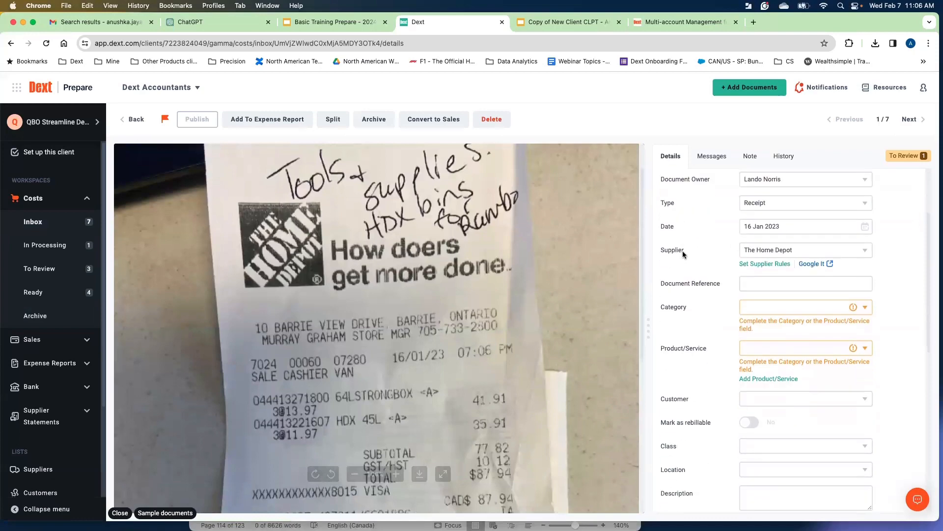
pyautogui.scroll(-2, 682, 254)
pyautogui.scroll(5, 682, 254)
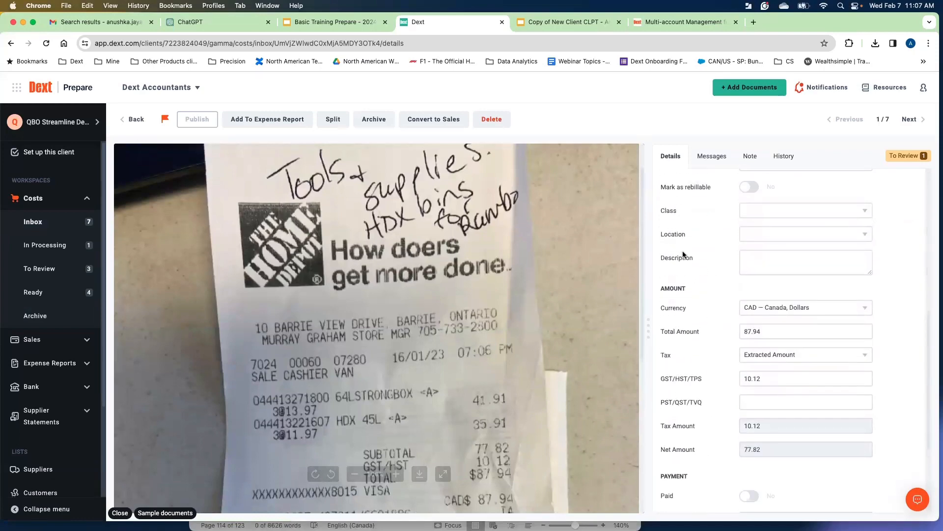
pyautogui.scroll(2, 683, 251)
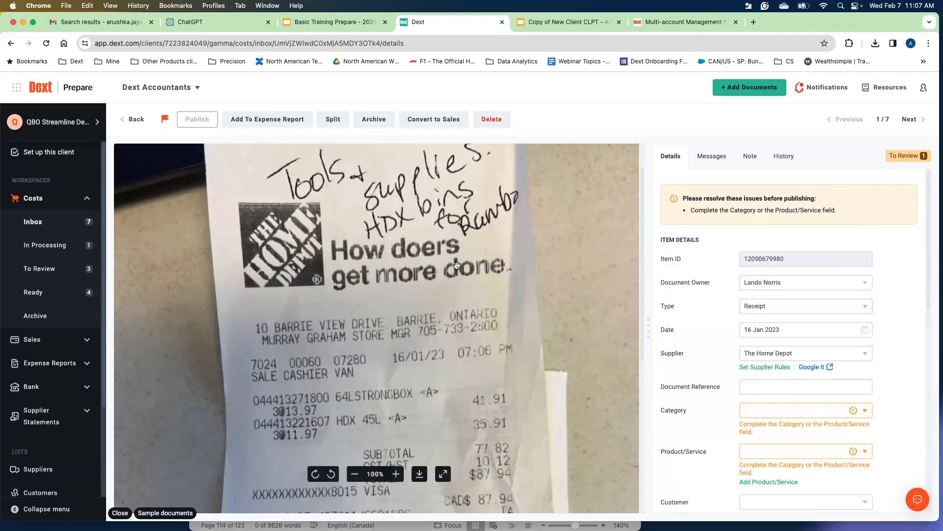
pyautogui.scroll(1, 457, 265)
pyautogui.scroll(-1, 903, 277)
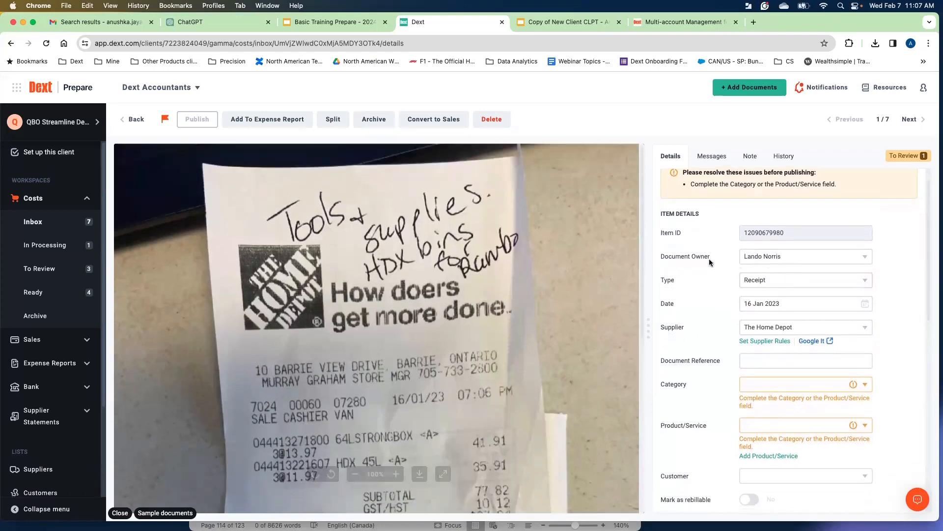
# Inspect the Document Owner and Supplier dropdown options on the receipt without changing them.
pyautogui.click(823, 262)
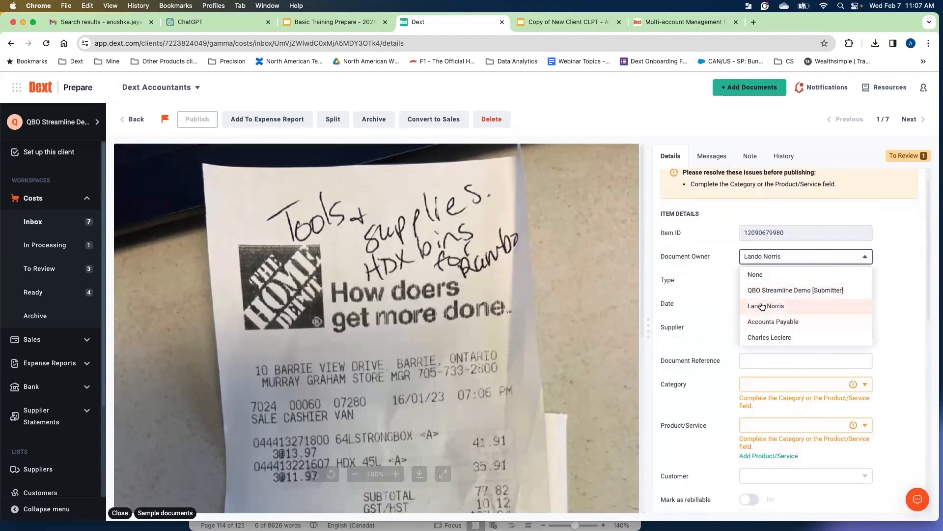
pyautogui.click(701, 275)
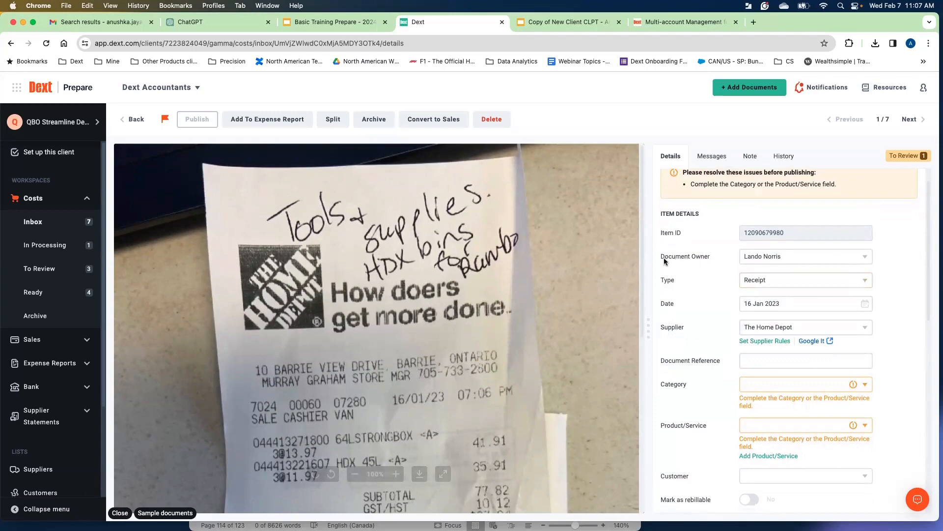
pyautogui.click(757, 256)
pyautogui.click(892, 312)
pyautogui.scroll(-1, 677, 285)
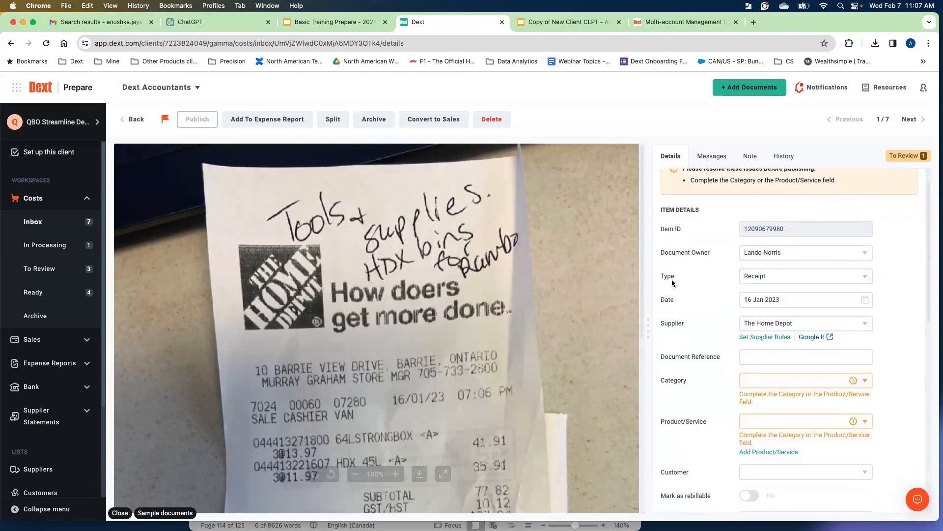
pyautogui.scroll(-1, 786, 299)
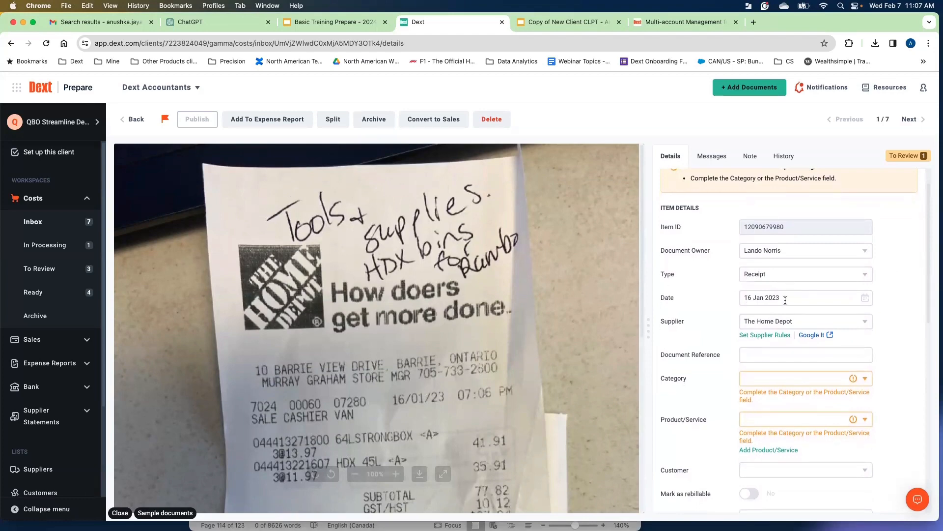
pyautogui.scroll(-2, 696, 298)
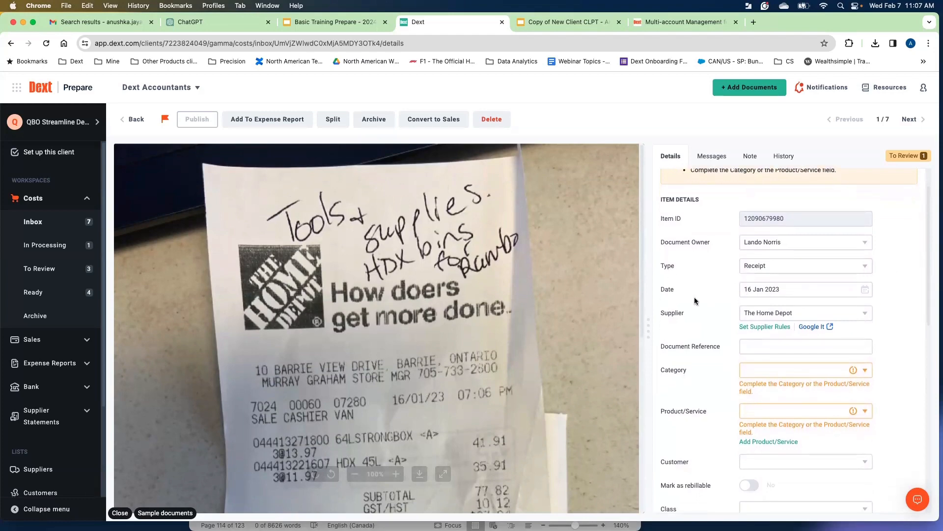
pyautogui.click(840, 315)
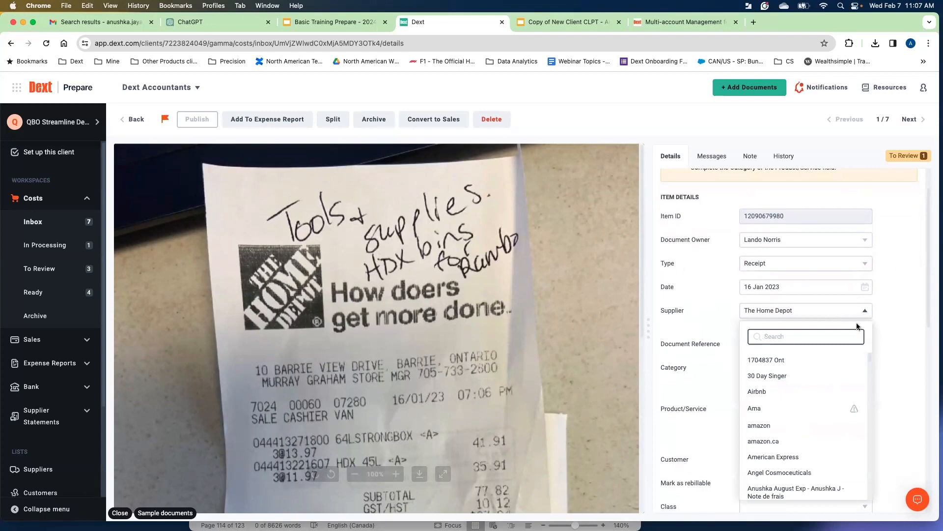
pyautogui.click(894, 320)
# Set the receipt's category to Office expenses.
pyautogui.scroll(-3, 835, 327)
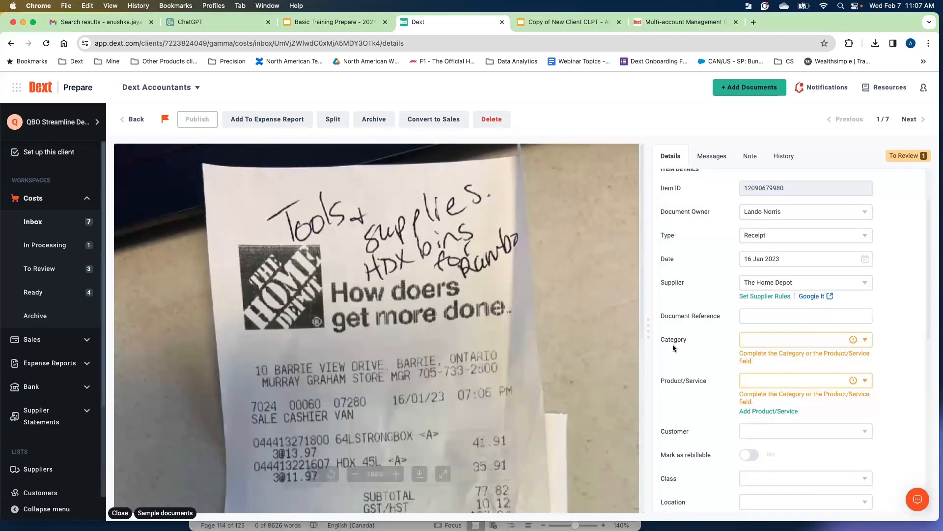
pyautogui.click(809, 346)
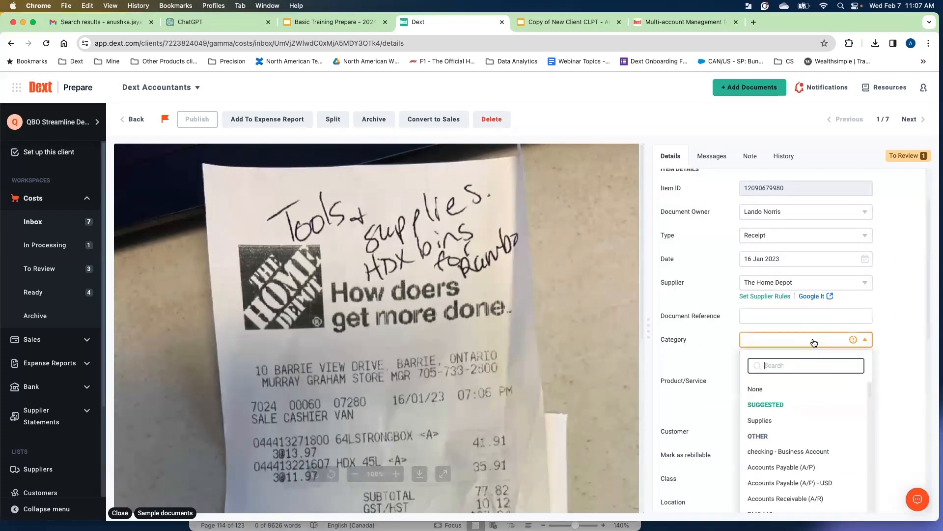
pyautogui.write('office')
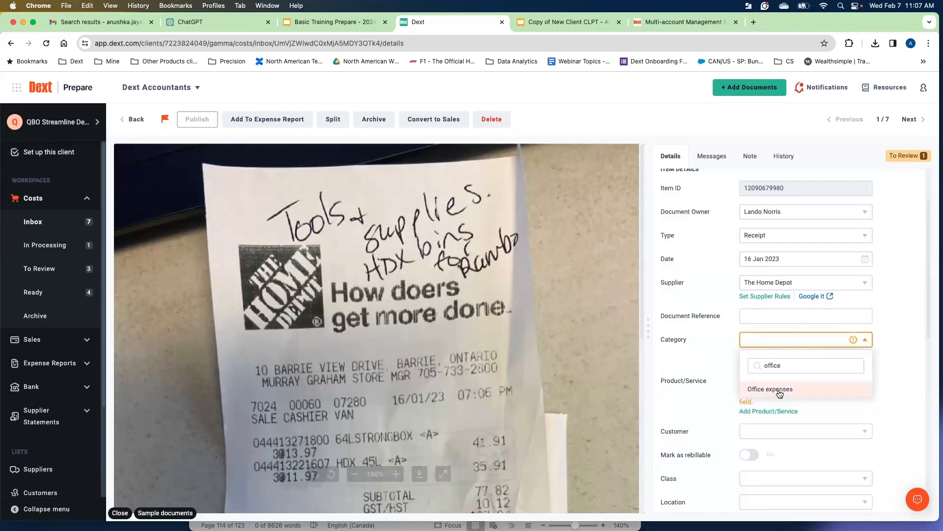
pyautogui.click(780, 392)
# Browse the Customer list options for the receipt without selecting a customer.
pyautogui.scroll(-2, 894, 326)
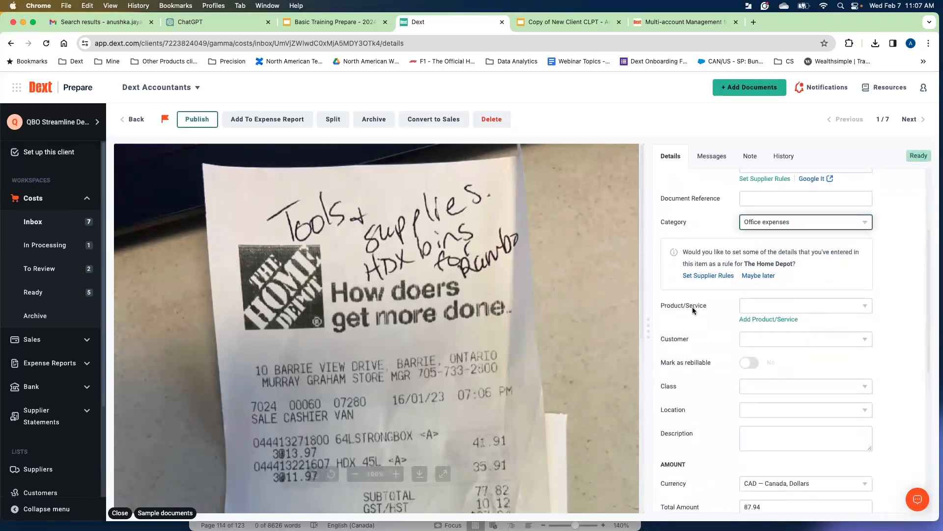
pyautogui.scroll(-1, 704, 323)
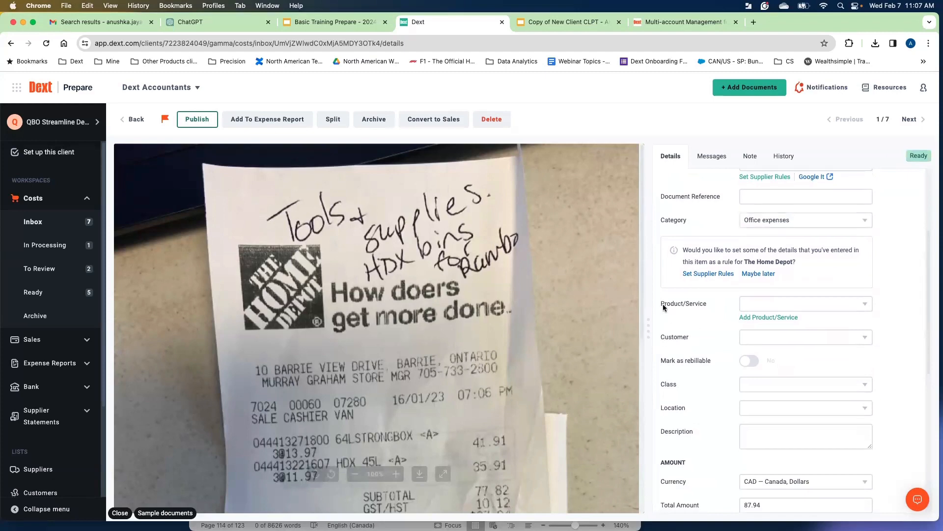
pyautogui.click(667, 336)
pyautogui.click(768, 339)
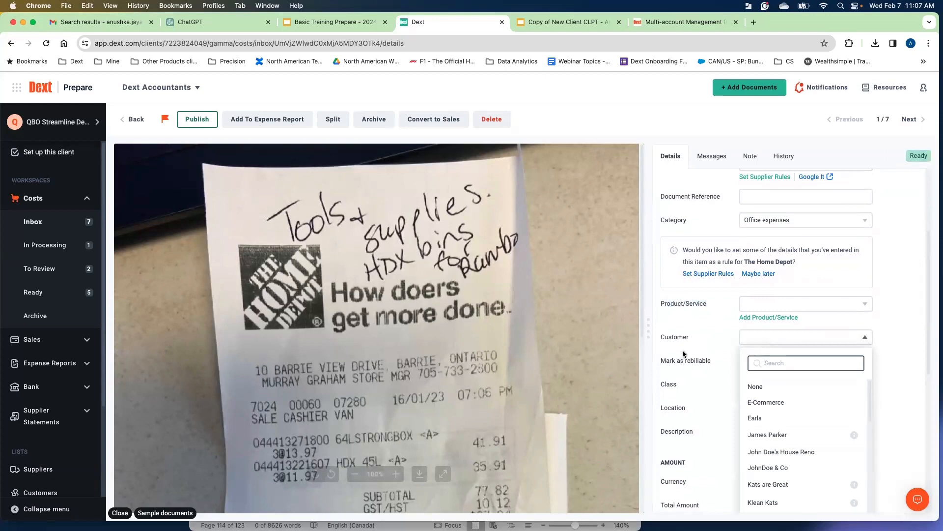
pyautogui.click(901, 375)
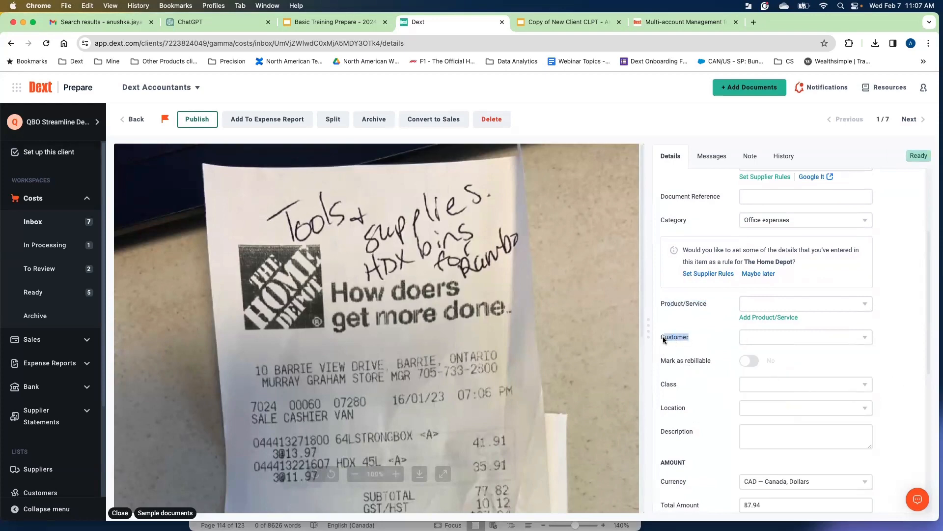
pyautogui.click(695, 350)
pyautogui.click(764, 345)
pyautogui.scroll(-3, 782, 378)
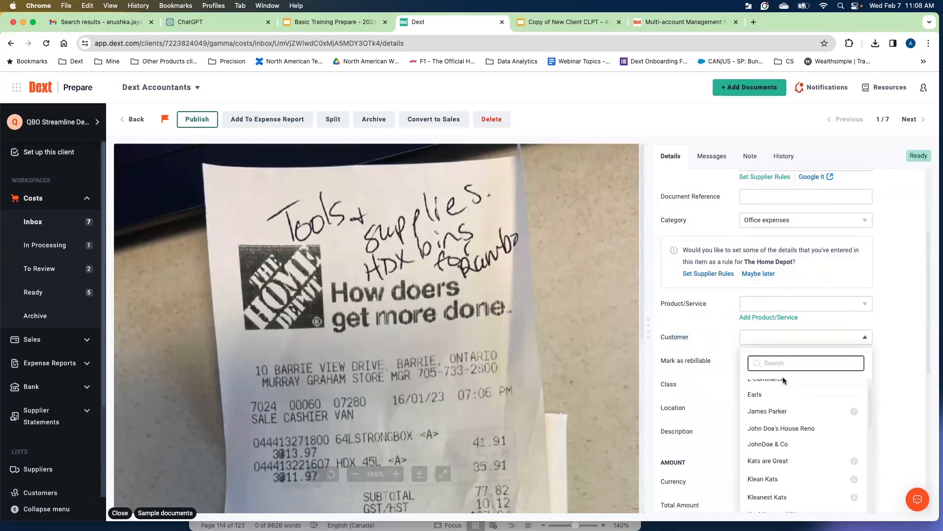
pyautogui.scroll(-5, 761, 398)
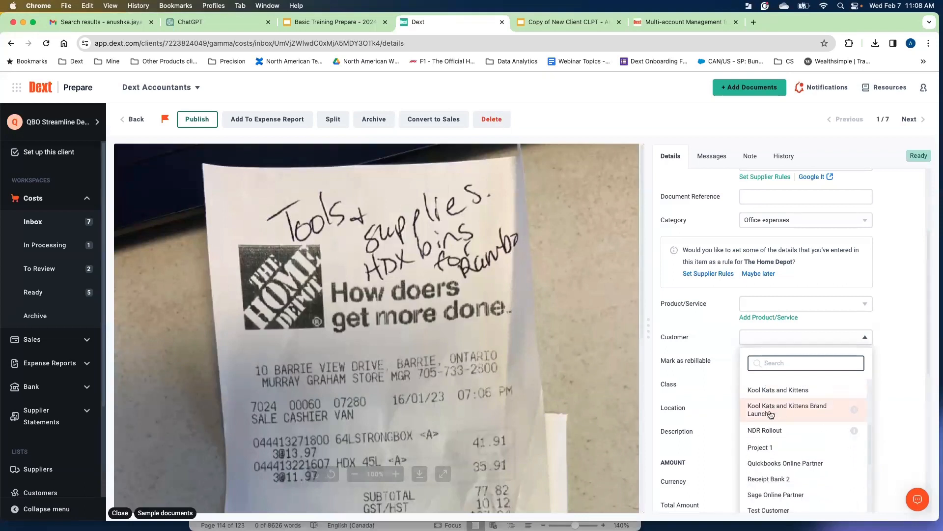
pyautogui.click(695, 342)
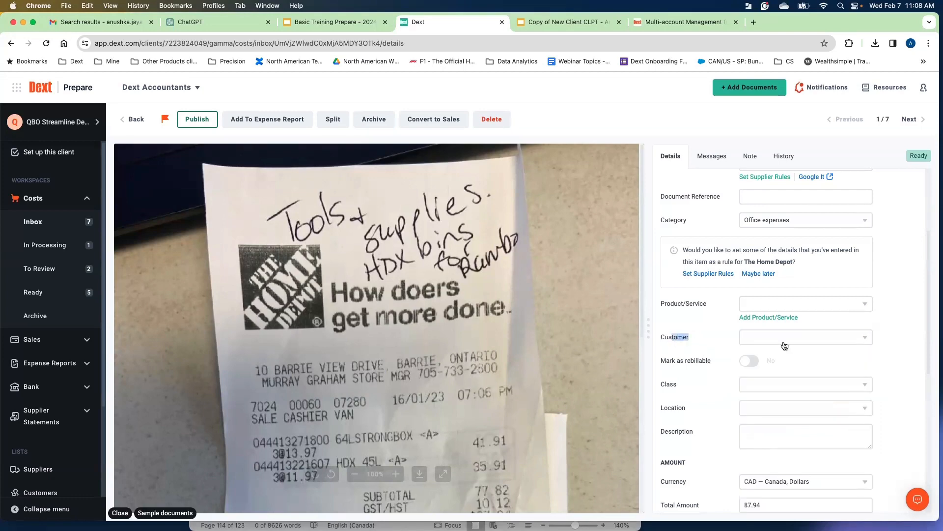
pyautogui.click(785, 346)
pyautogui.click(694, 347)
# Set the receipt's location to AU Office.
pyautogui.scroll(-1, 700, 355)
pyautogui.click(791, 368)
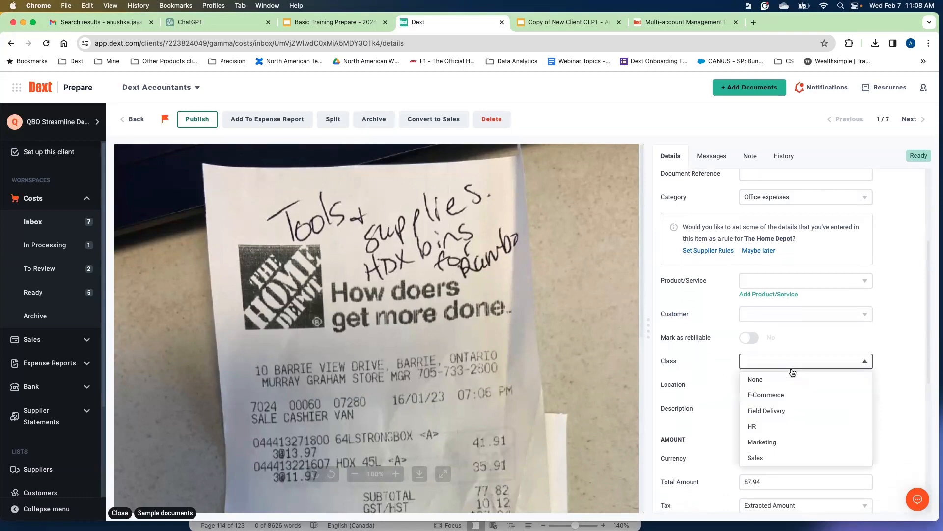
pyautogui.click(792, 372)
pyautogui.click(792, 388)
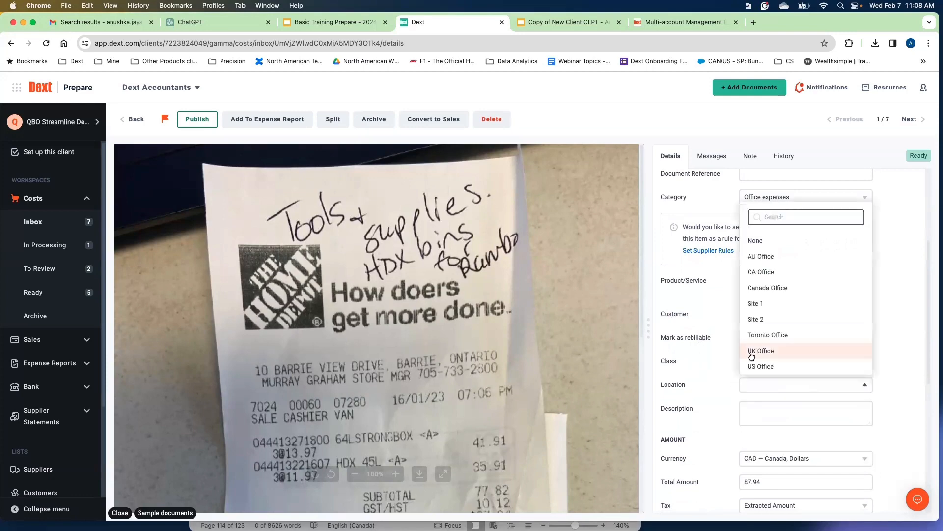
pyautogui.click(761, 256)
# Review the receipt's amount, payment and Publish to options and scroll through the receipt image.
pyautogui.scroll(-1, 694, 363)
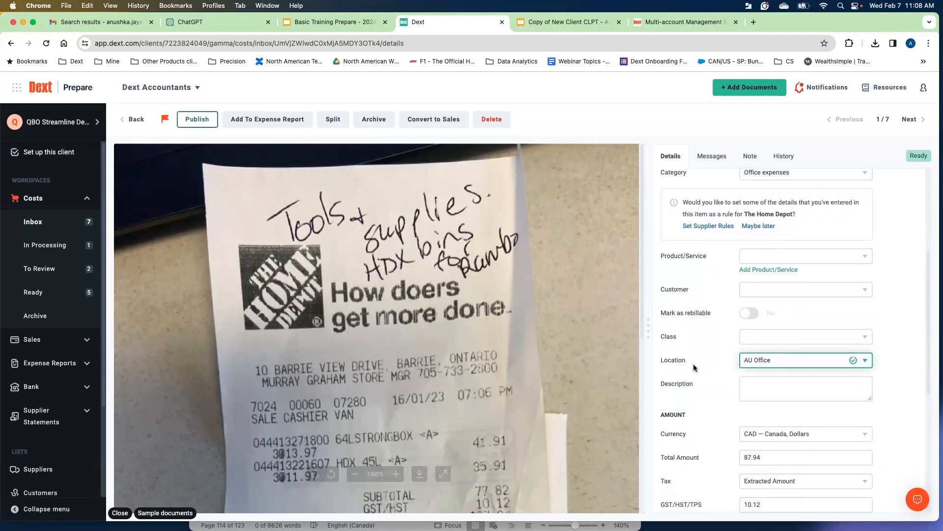
pyautogui.scroll(-5, 694, 364)
pyautogui.click(782, 241)
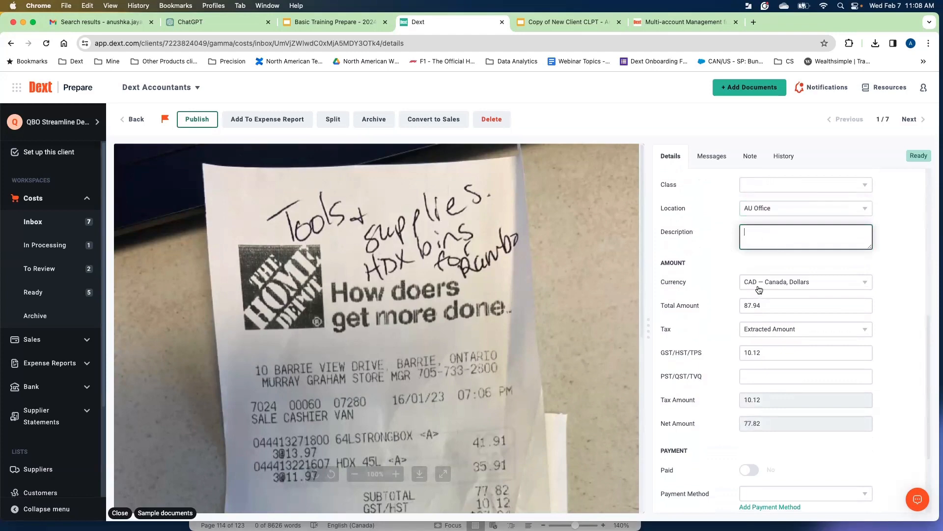
pyautogui.scroll(-3, 494, 326)
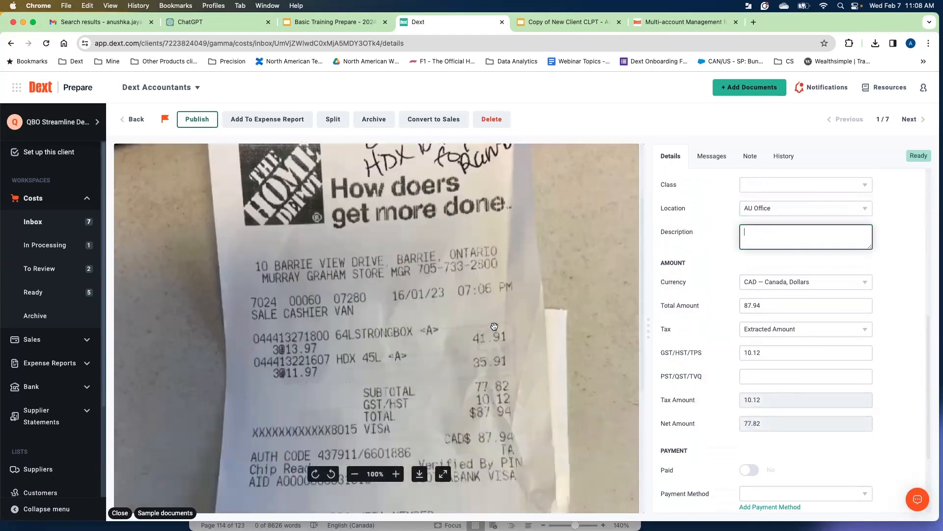
pyautogui.scroll(-2, 494, 326)
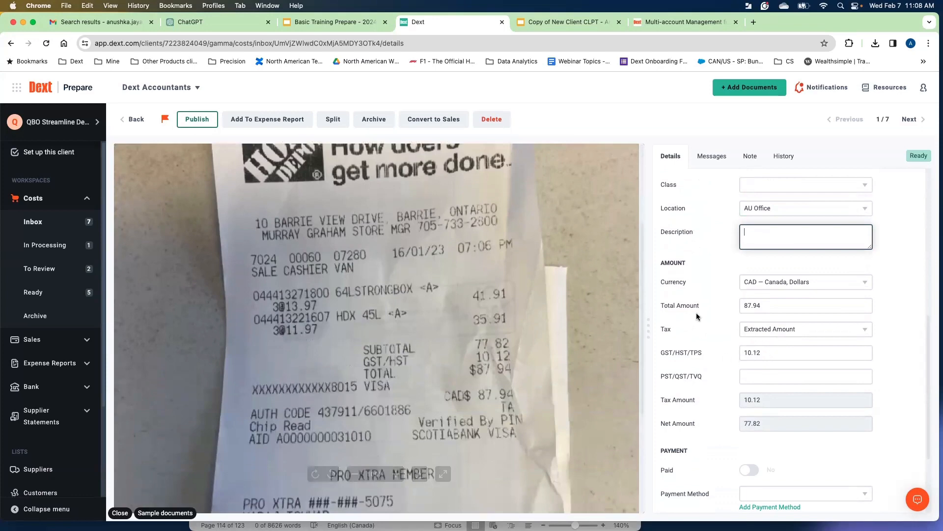
pyautogui.scroll(-5, 727, 315)
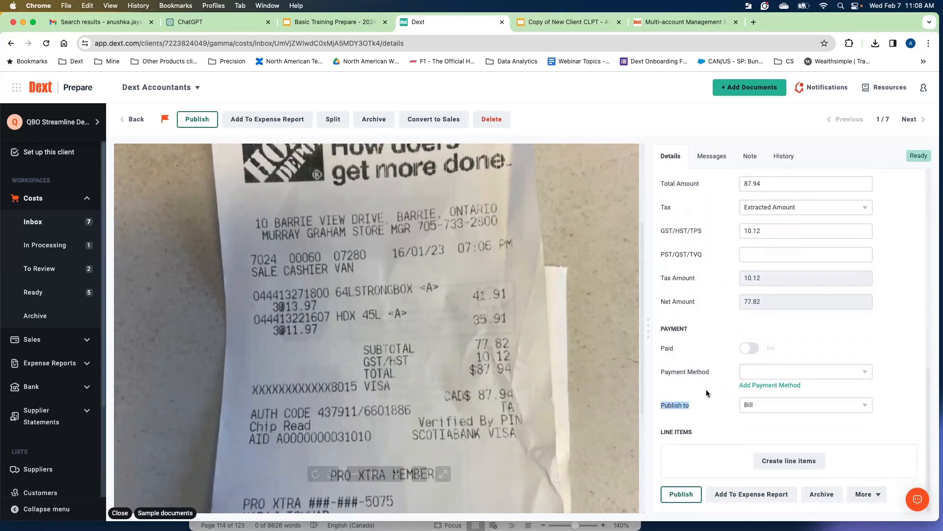
pyautogui.click(764, 408)
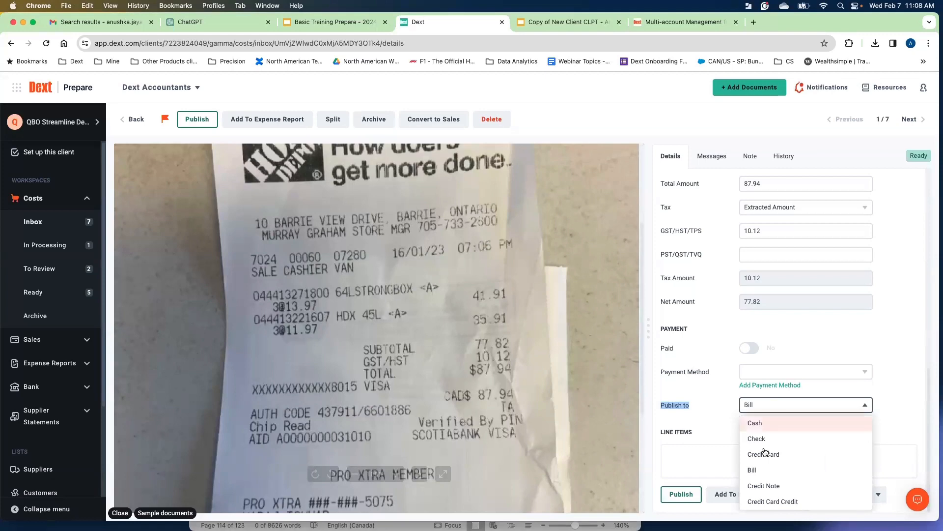
pyautogui.click(791, 356)
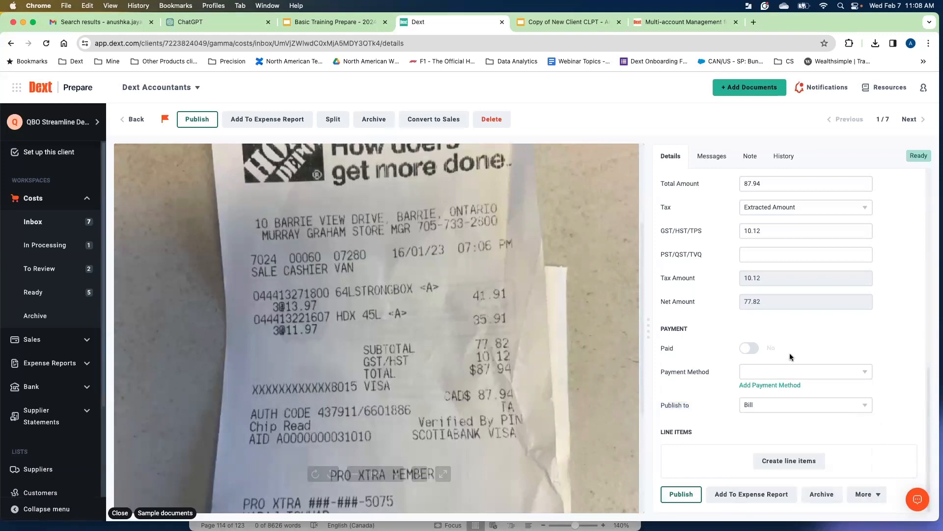
pyautogui.click(824, 405)
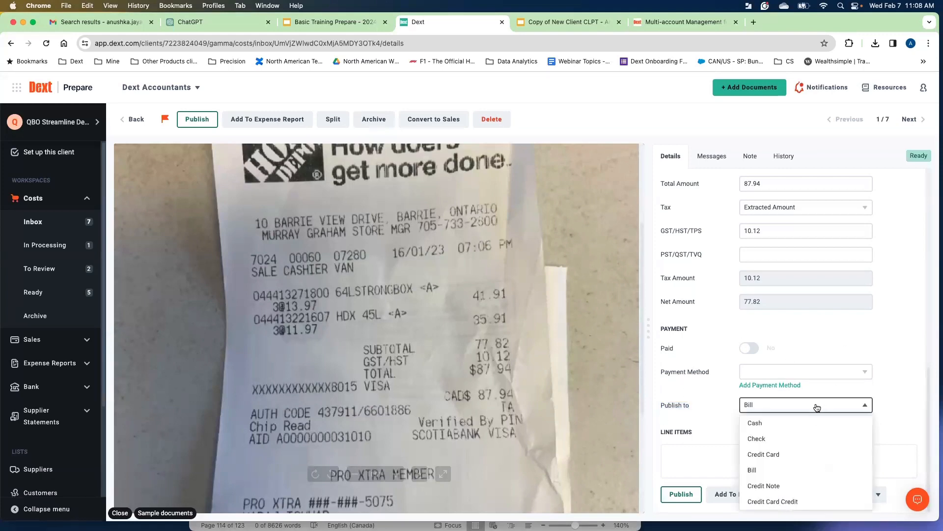
pyautogui.click(704, 404)
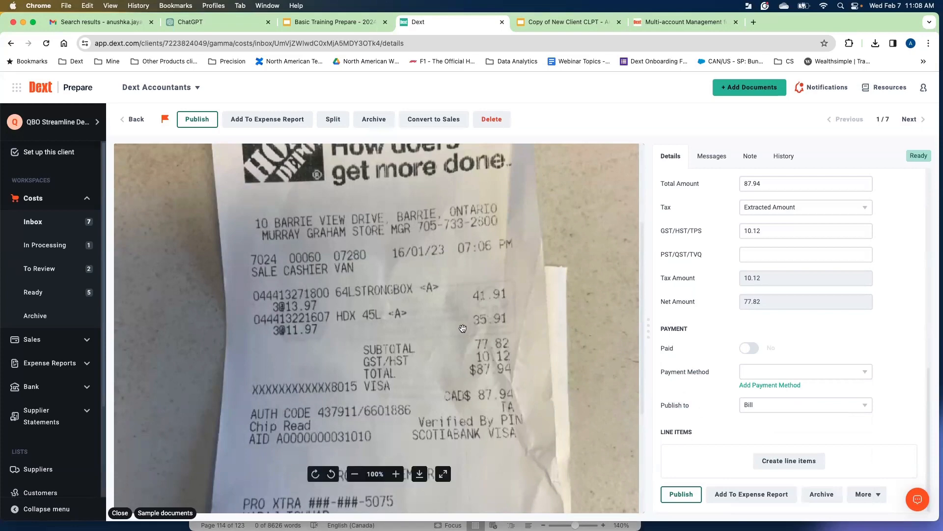
pyautogui.scroll(-5, 452, 305)
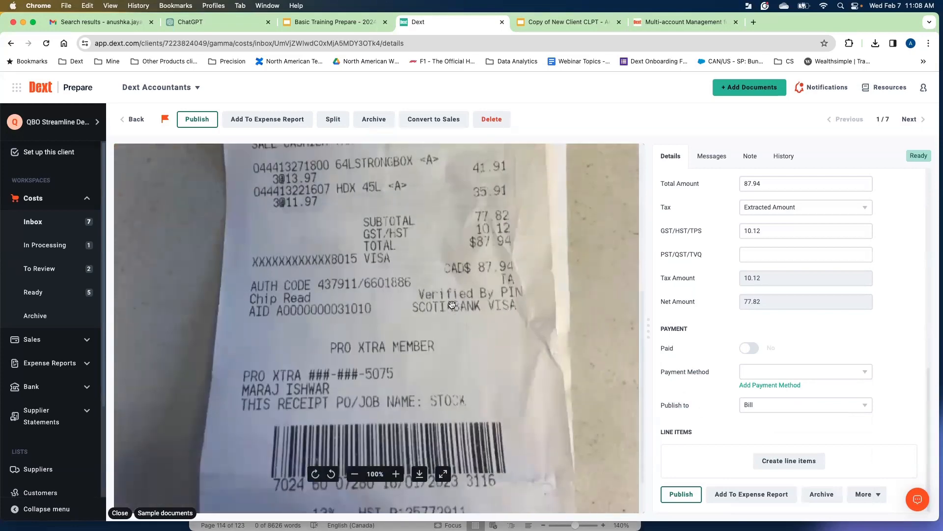
# Set the receipt's Publish to option to Credit Card.
pyautogui.scroll(3, 452, 305)
pyautogui.click(761, 403)
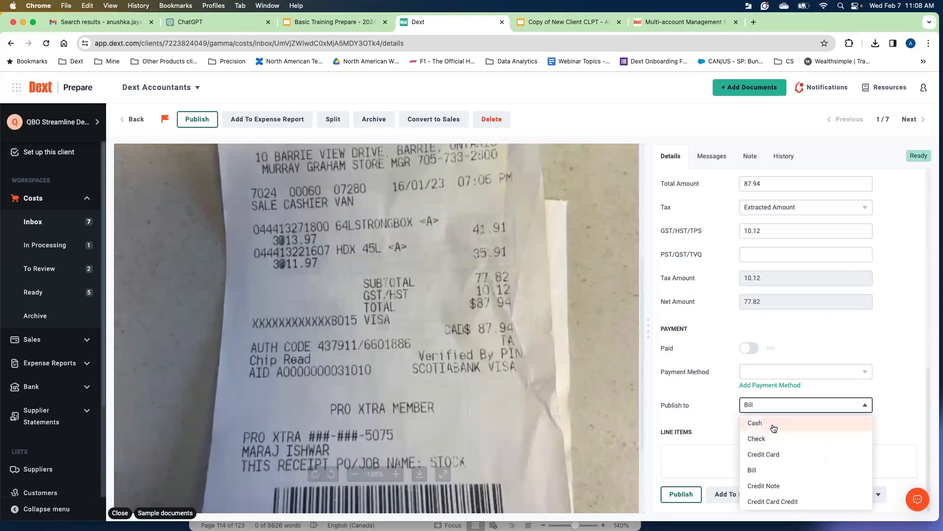
pyautogui.click(770, 455)
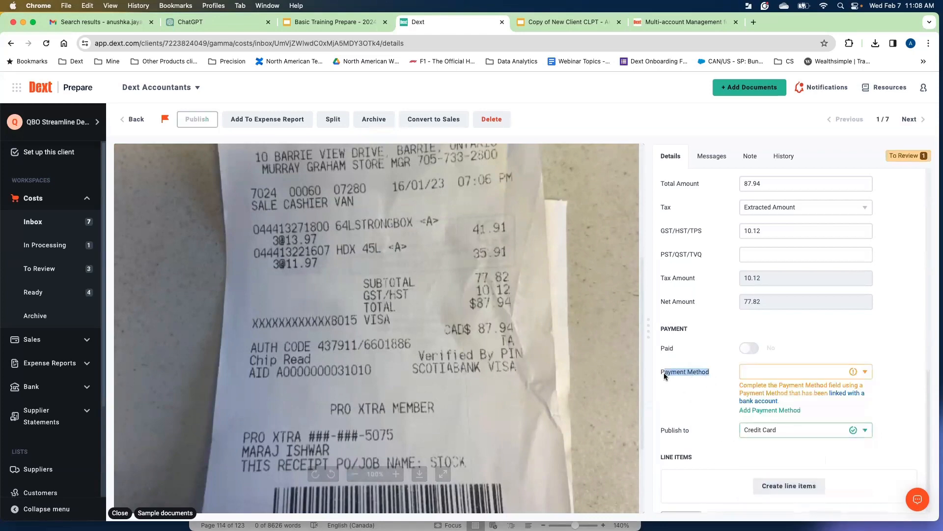
# Open the payment method list and close it without choosing a method.
pyautogui.moveTo(664, 373); pyautogui.dragTo(662, 372)
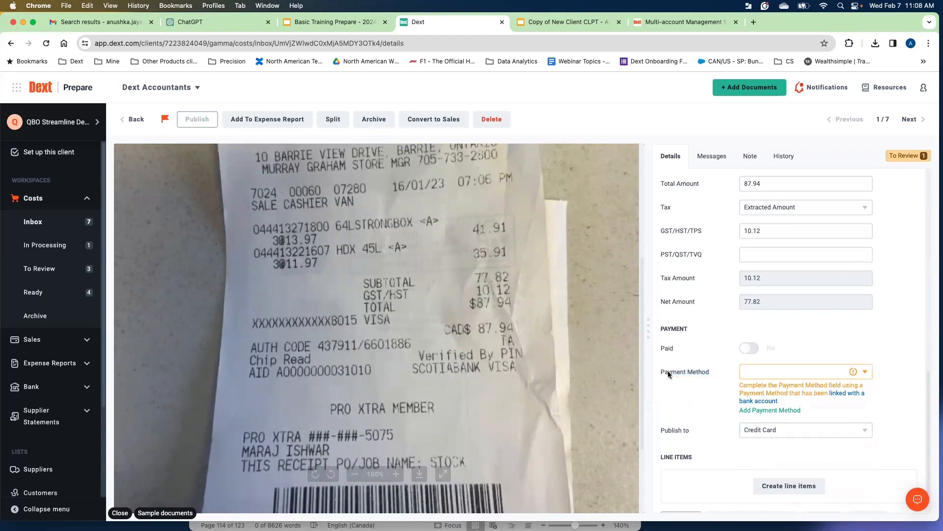
pyautogui.click(820, 372)
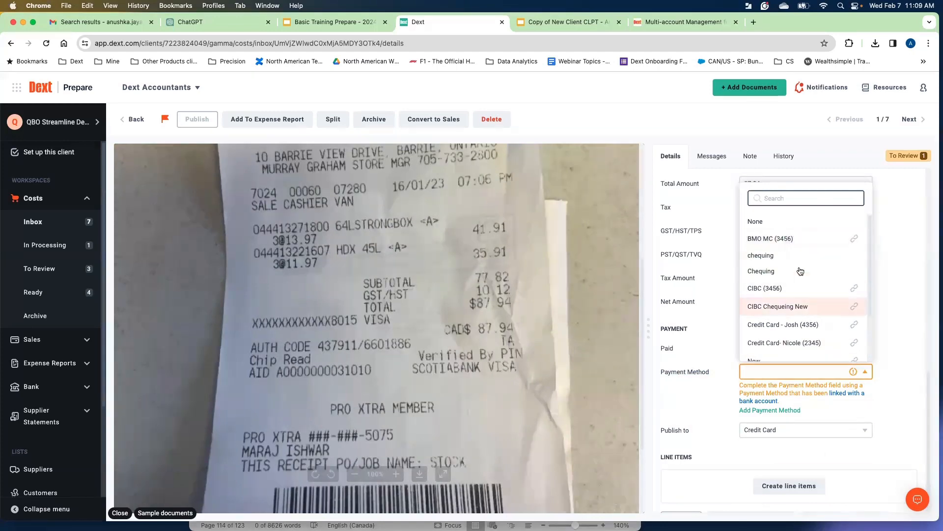
pyautogui.click(892, 344)
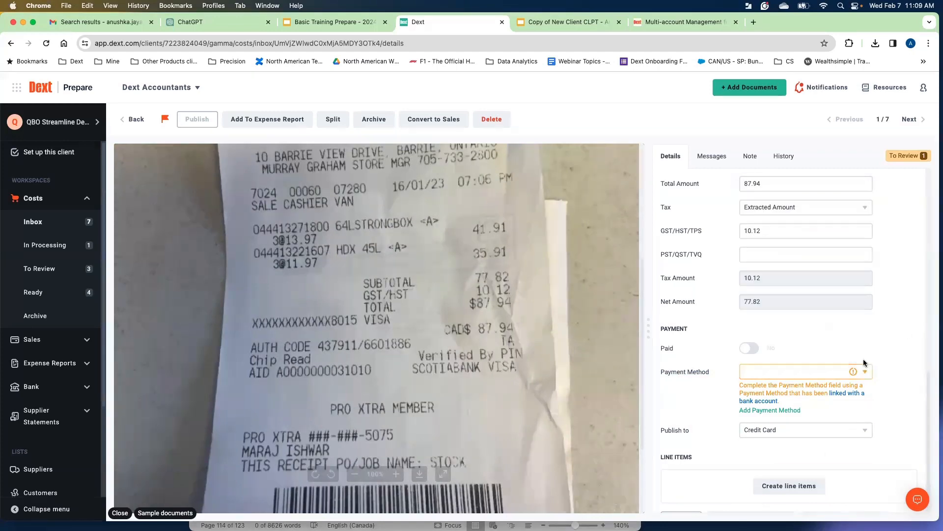
# Try to add a payment method named RBC platinum, linked to RBC Platinum Avion, with the card's last four digits as reference.
pyautogui.click(758, 411)
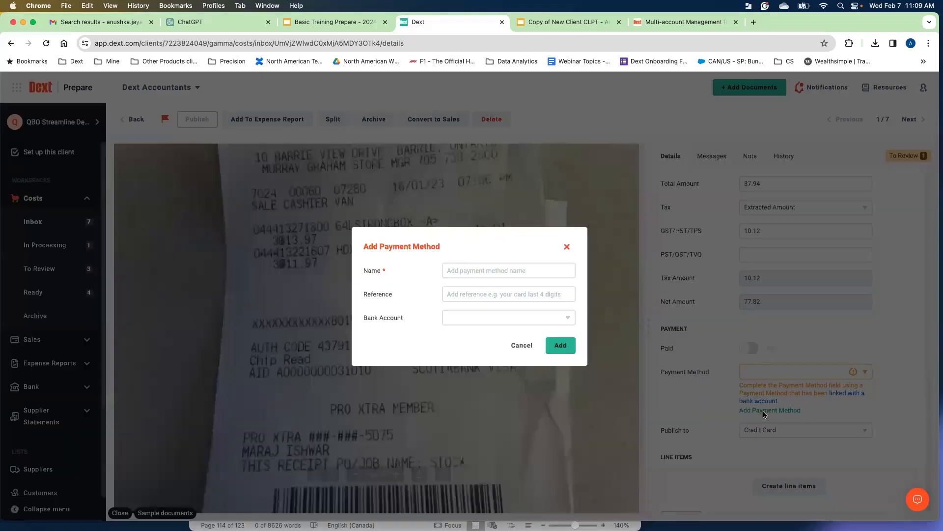
pyautogui.click(476, 319)
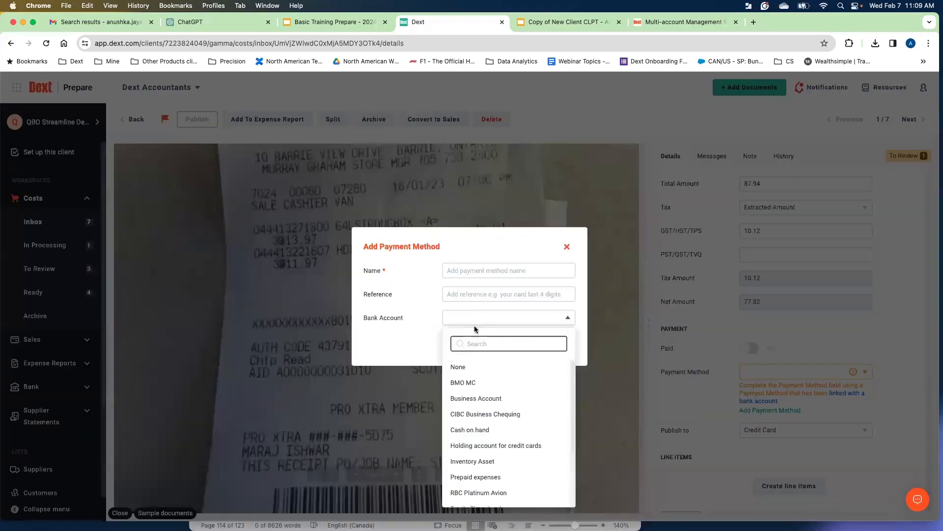
pyautogui.scroll(-3, 483, 372)
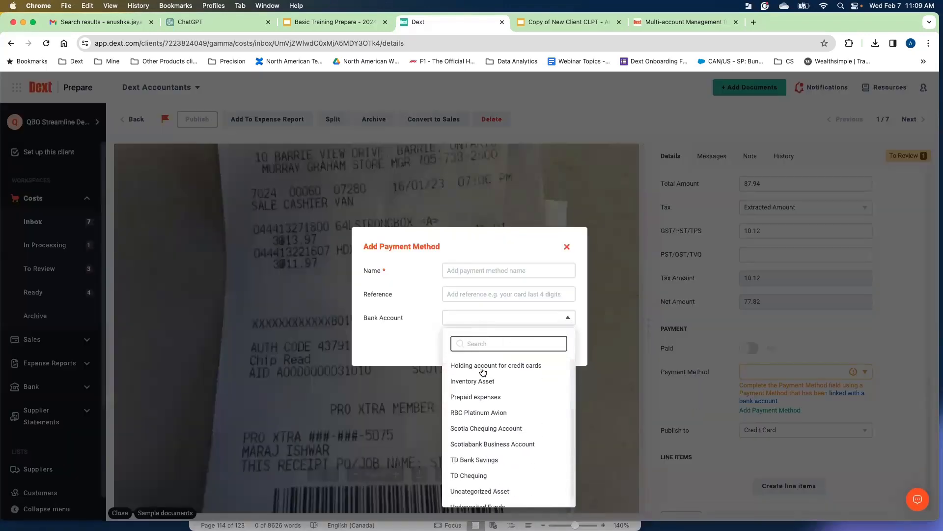
pyautogui.scroll(3, 483, 372)
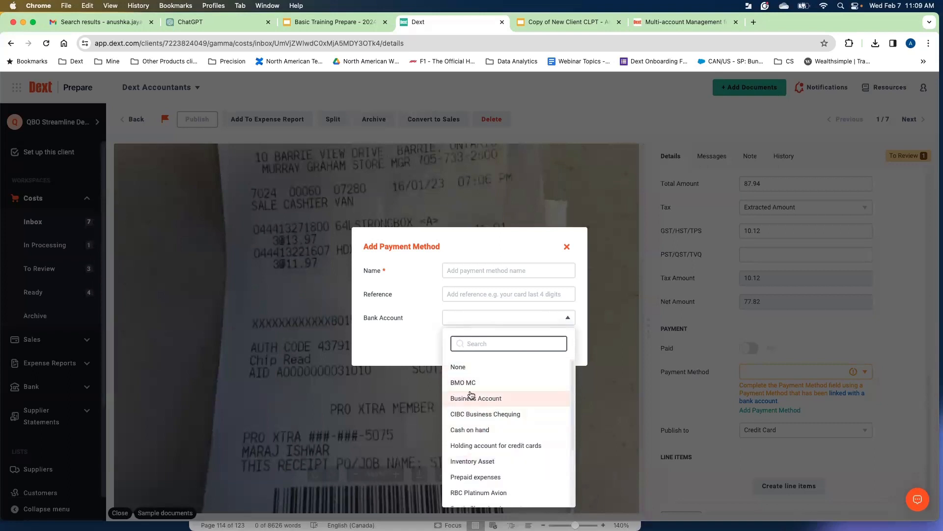
pyautogui.click(480, 492)
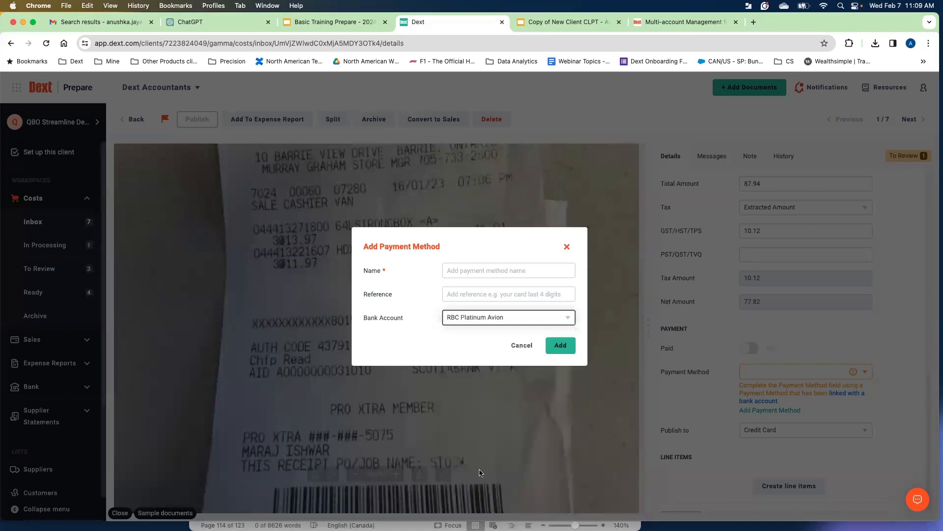
pyautogui.click(475, 273)
pyautogui.write('RBC platinum')
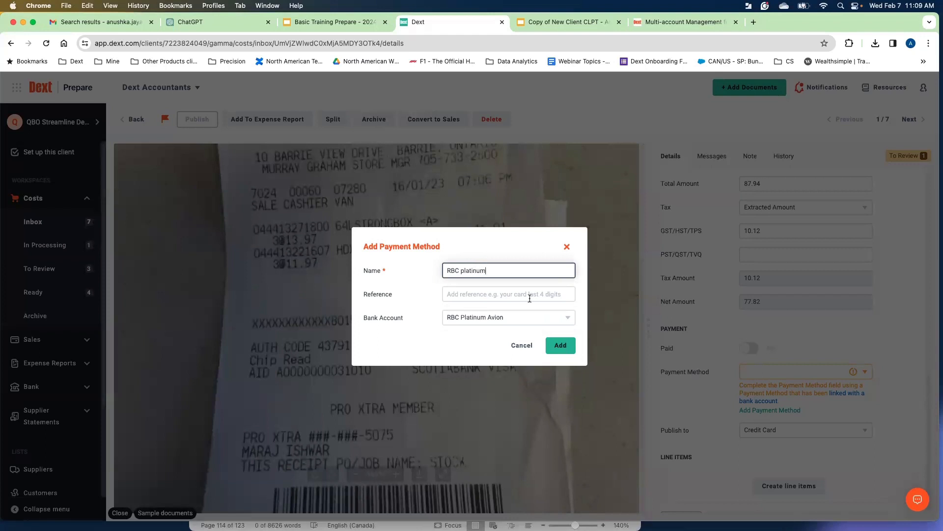
pyautogui.click(476, 293)
pyautogui.write('2345')
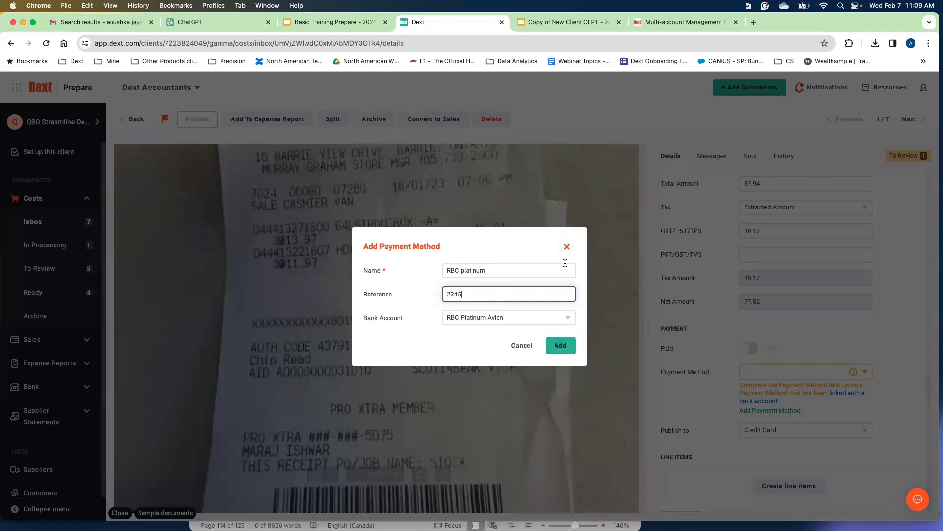
pyautogui.click(567, 248)
# Set the receipt's payment method to the employee credit card account linked to RBC Platinum Avion.
pyautogui.click(865, 372)
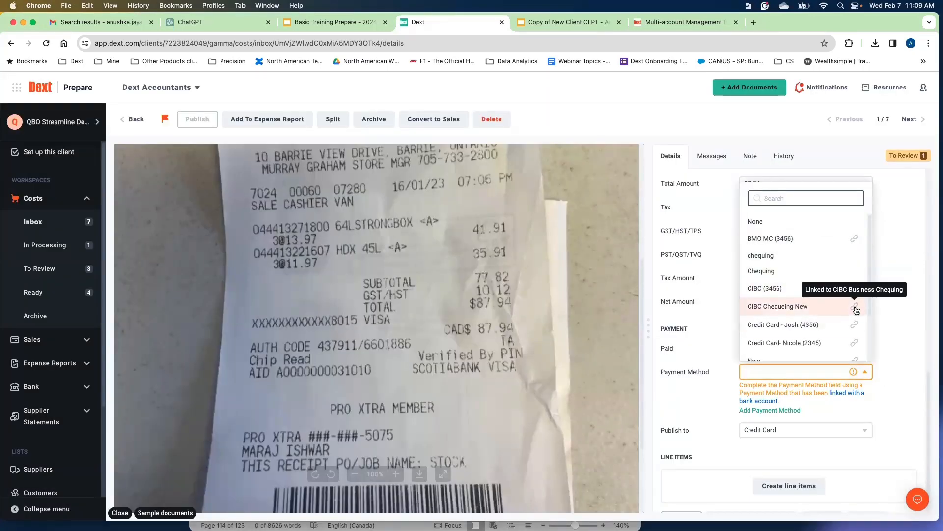
pyautogui.scroll(-1, 855, 312)
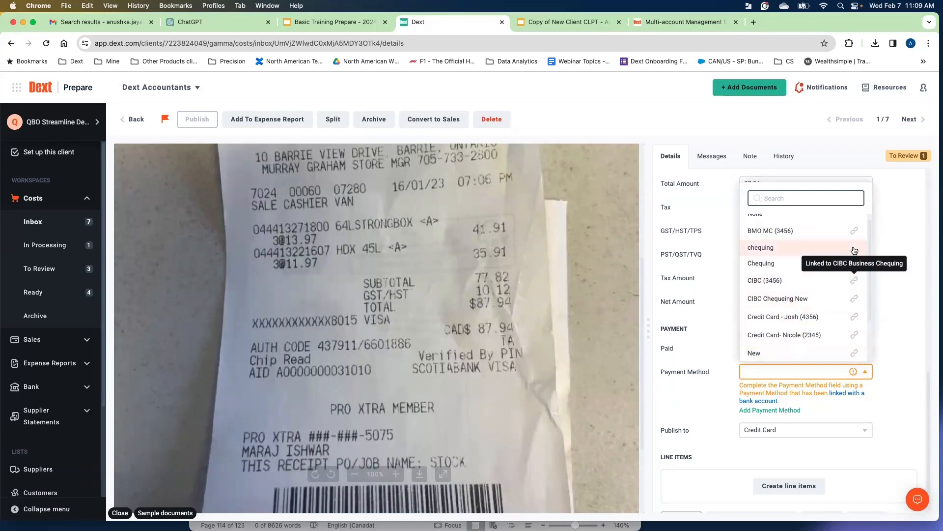
pyautogui.scroll(1, 855, 344)
pyautogui.click(858, 344)
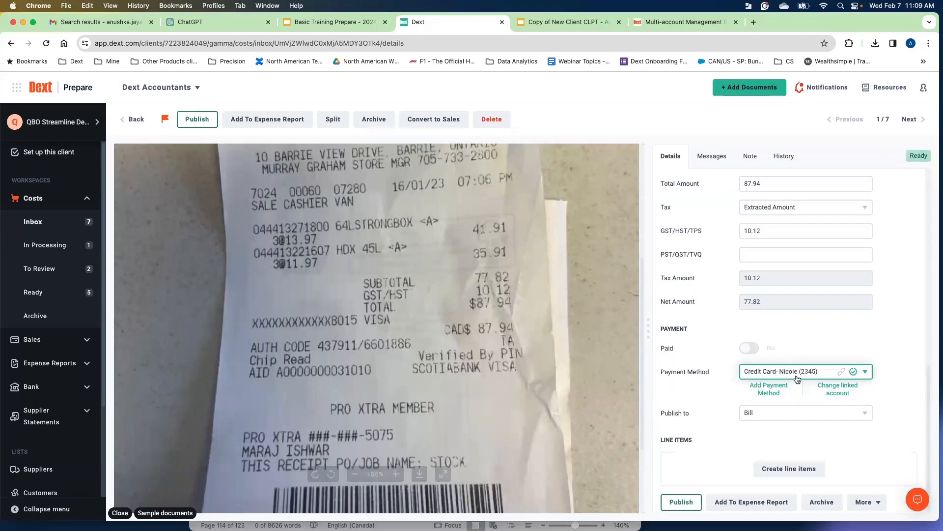
# Mark the receipt as paid and set its Publish to option to Credit Card.
pyautogui.click(751, 350)
pyautogui.click(775, 413)
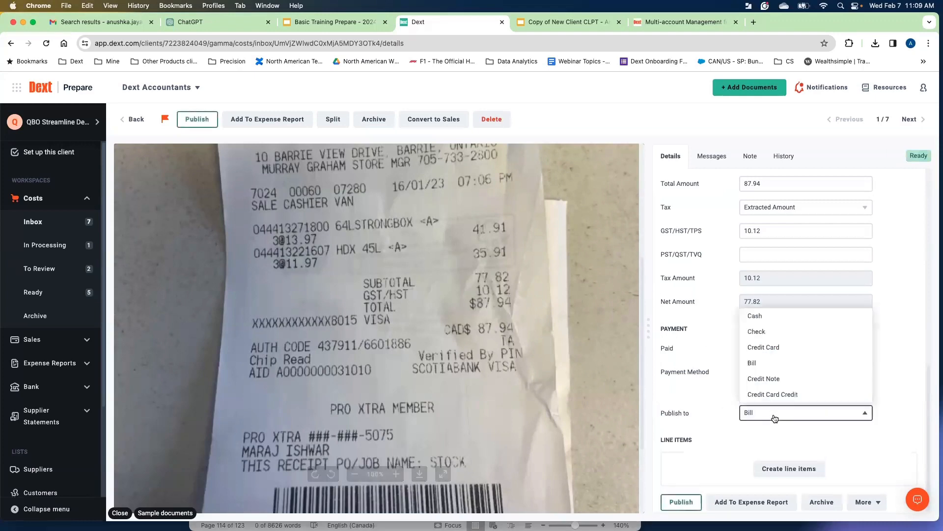
pyautogui.click(764, 346)
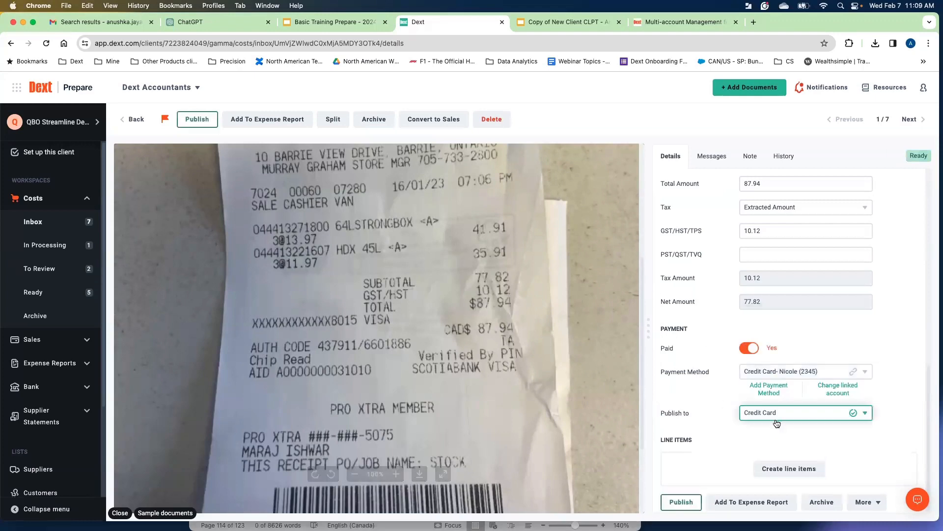
pyautogui.click(777, 423)
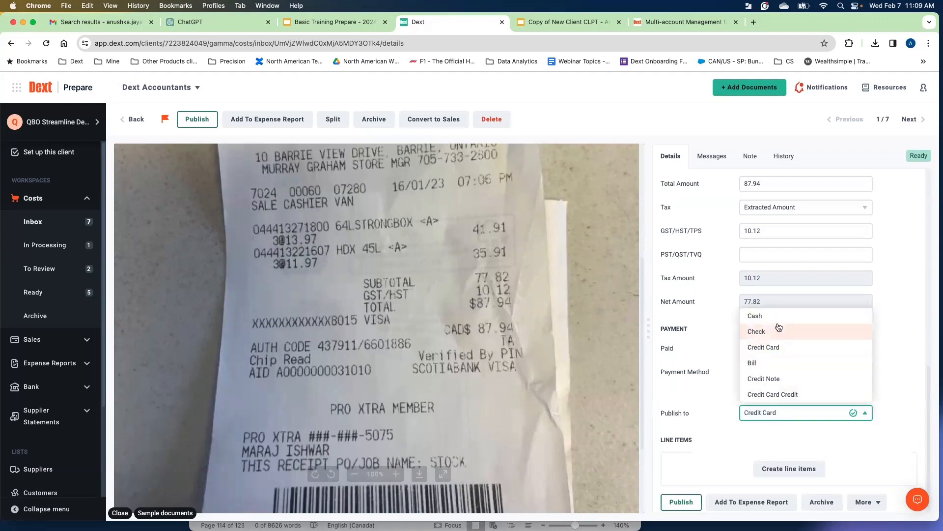
pyautogui.click(789, 347)
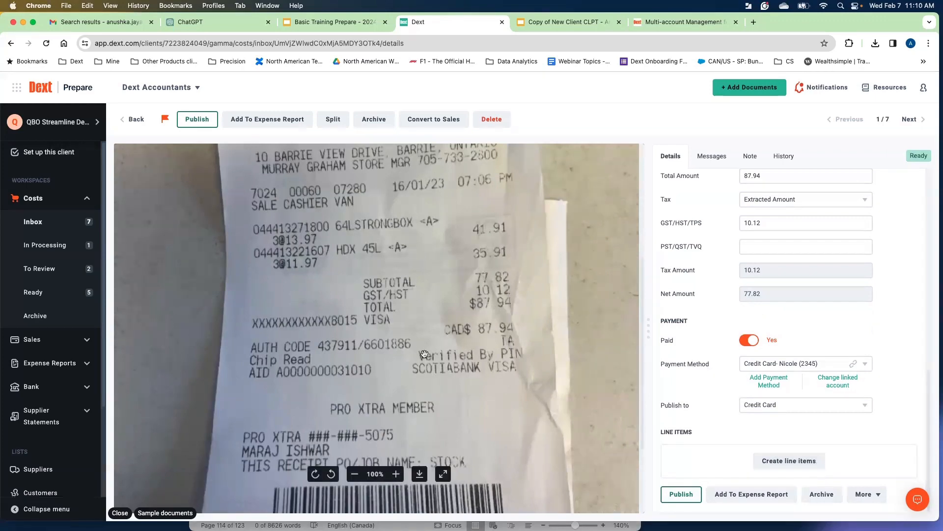
# Create line items for the receipt, add two more blank line items, and finish the line item editor.
pyautogui.scroll(1, 449, 289)
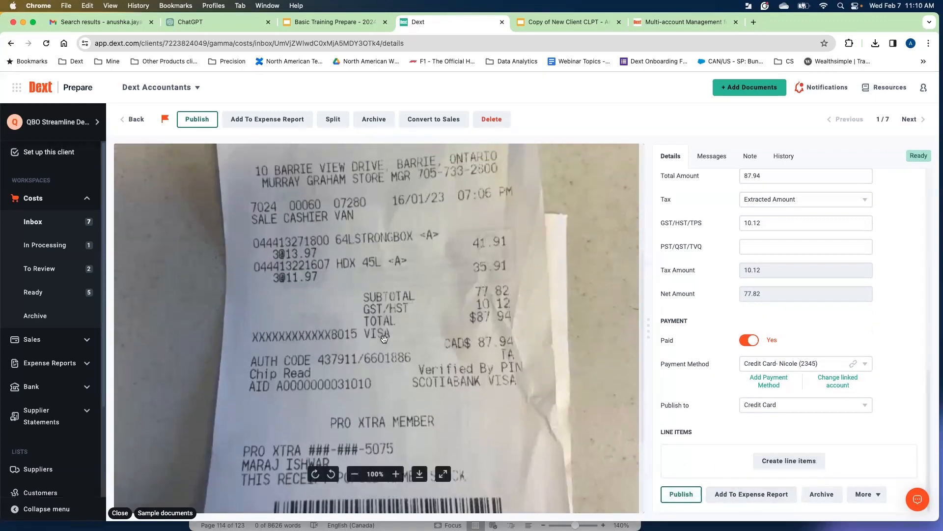
pyautogui.scroll(1, 386, 274)
pyautogui.scroll(1, 386, 273)
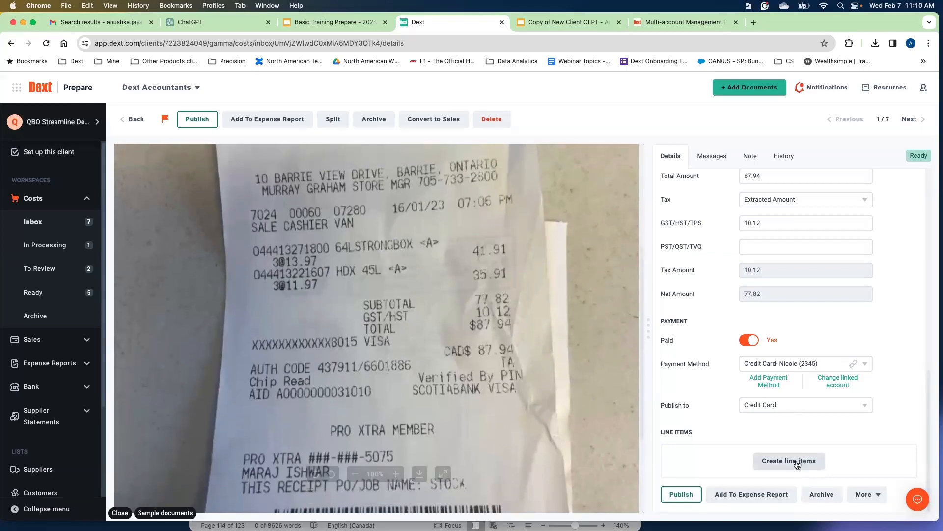
pyautogui.scroll(1, 753, 454)
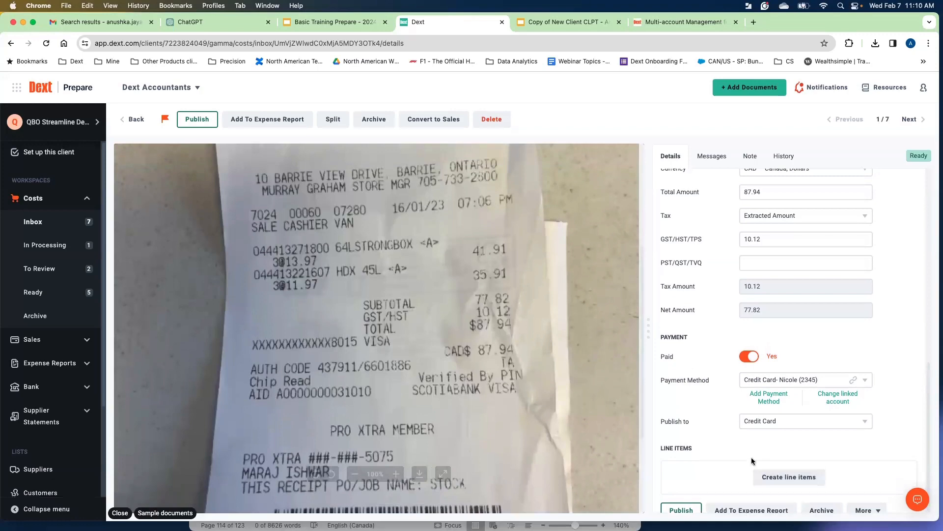
pyautogui.click(773, 477)
pyautogui.click(77, 376)
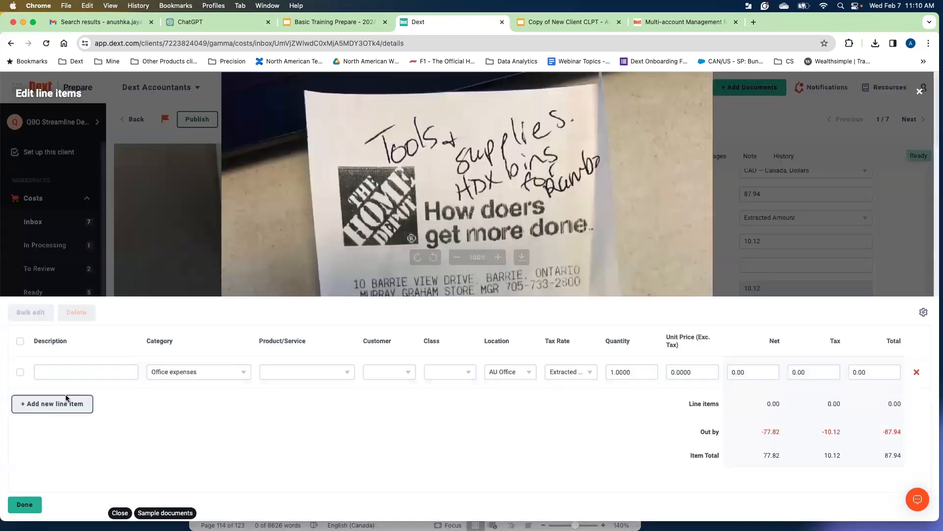
pyautogui.click(67, 400)
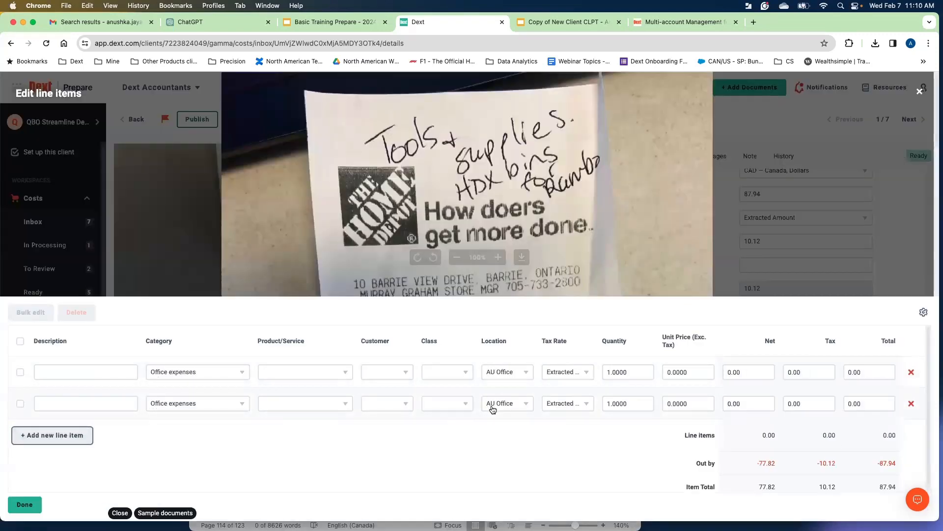
pyautogui.click(61, 439)
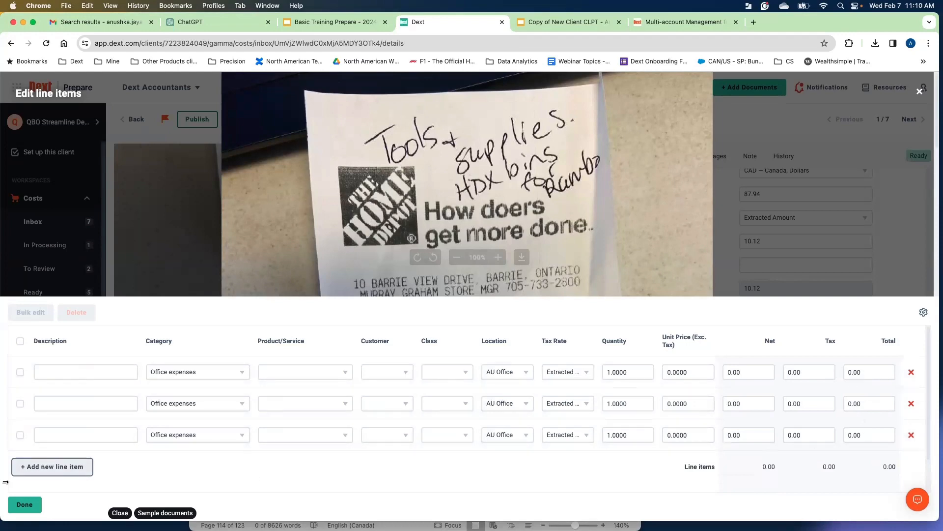
pyautogui.click(25, 504)
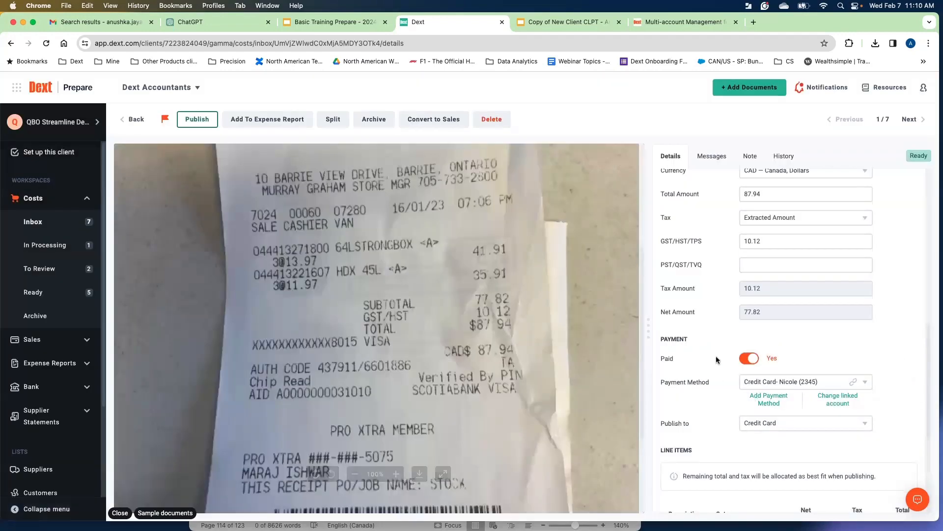
# Review the receipt's History, Note and Messages tabs.
pyautogui.scroll(3, 715, 356)
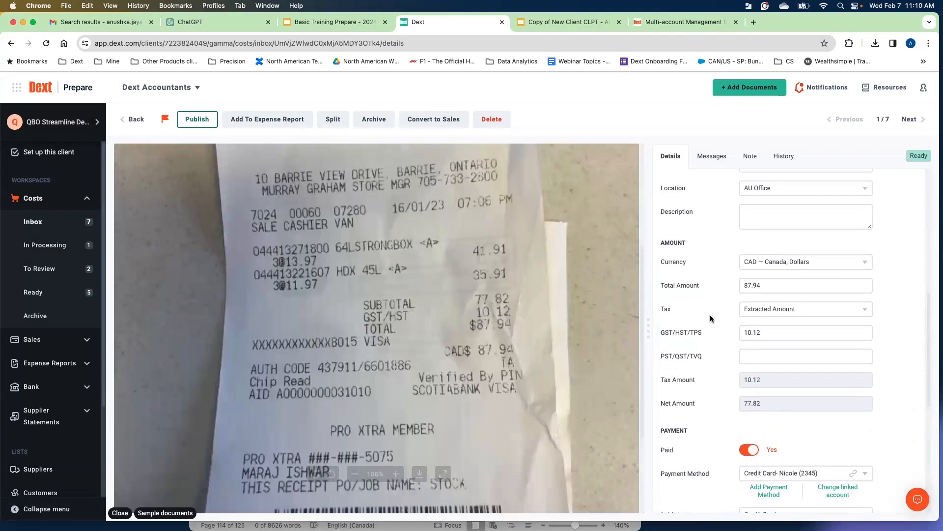
pyautogui.scroll(9, 710, 314)
pyautogui.scroll(3, 691, 222)
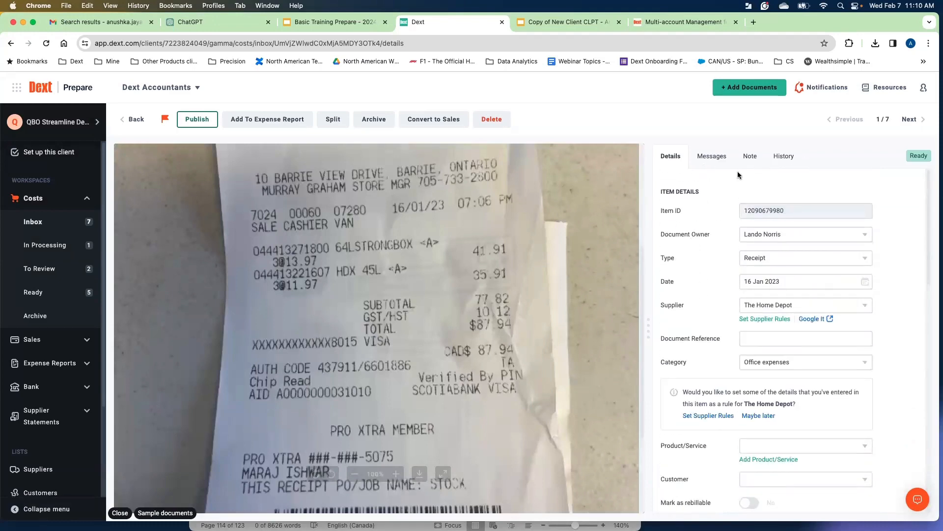
pyautogui.click(777, 158)
pyautogui.scroll(-3, 735, 218)
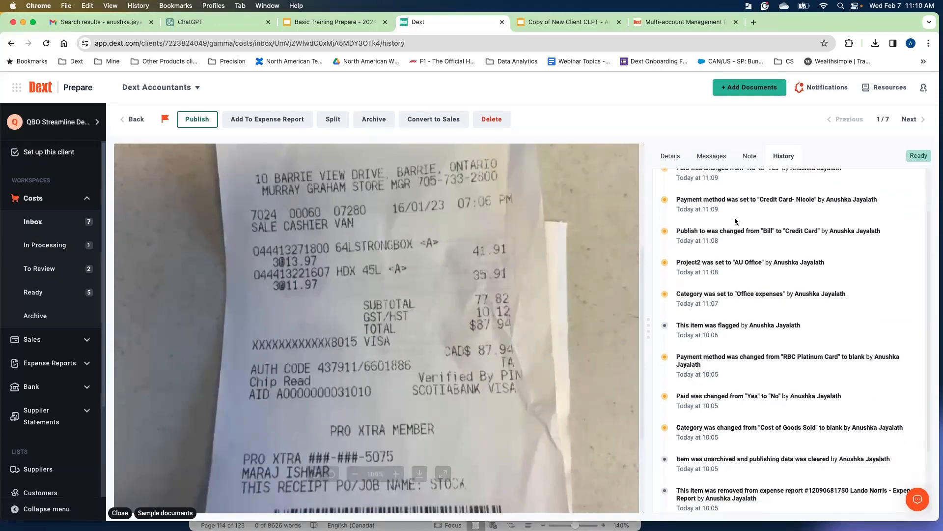
pyautogui.scroll(-2, 735, 221)
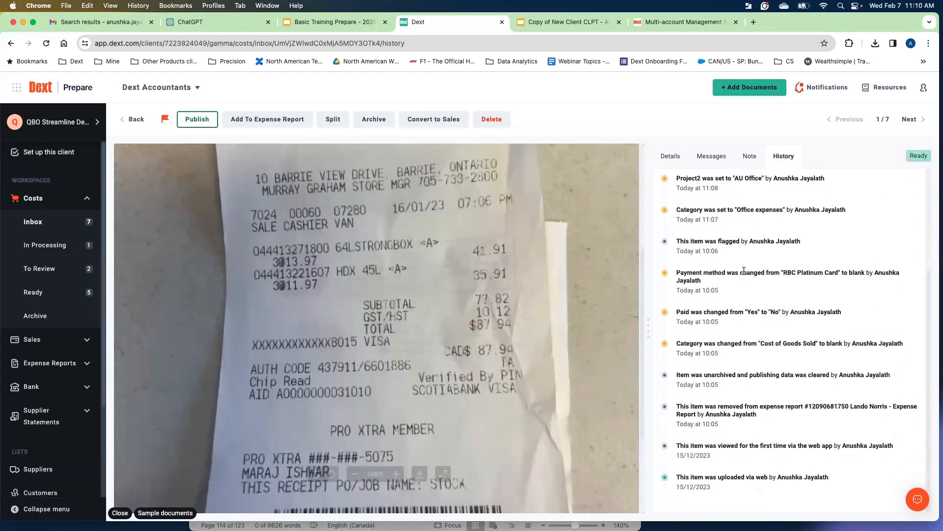
pyautogui.scroll(6, 744, 270)
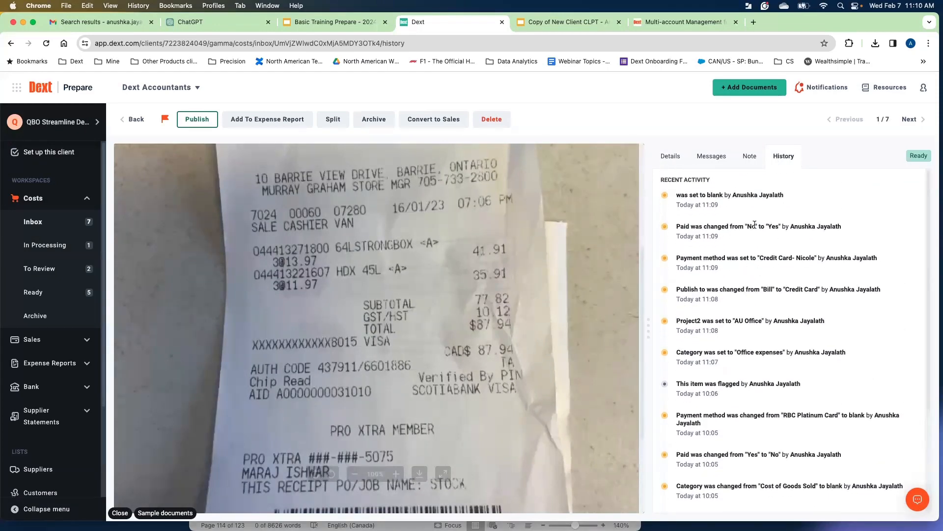
pyautogui.click(747, 162)
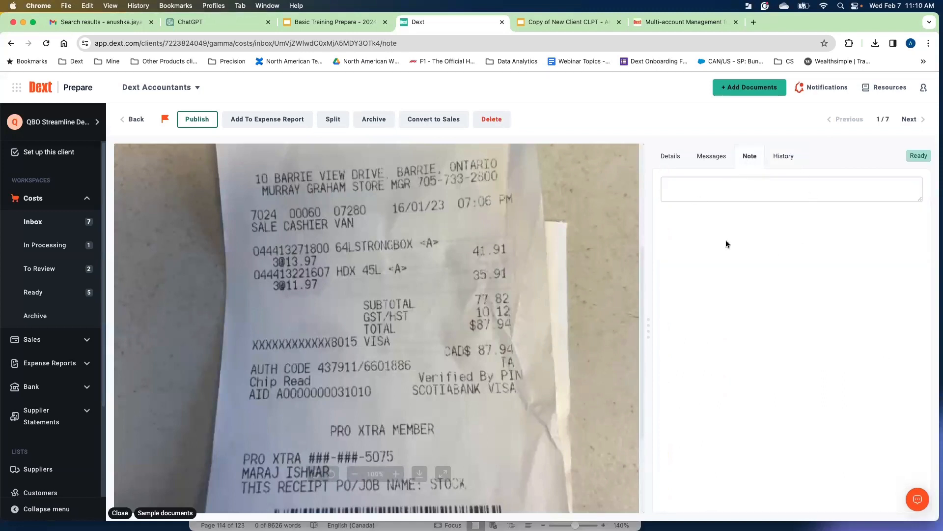
pyautogui.click(712, 157)
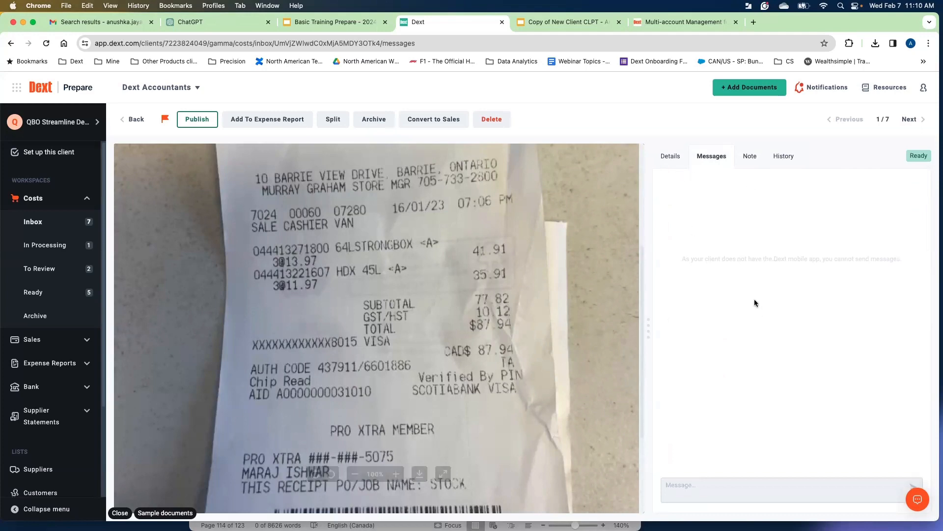
# Return to the Costs inbox, open the Buy More invoice and view its client messages.
pyautogui.click(672, 158)
pyautogui.click(133, 118)
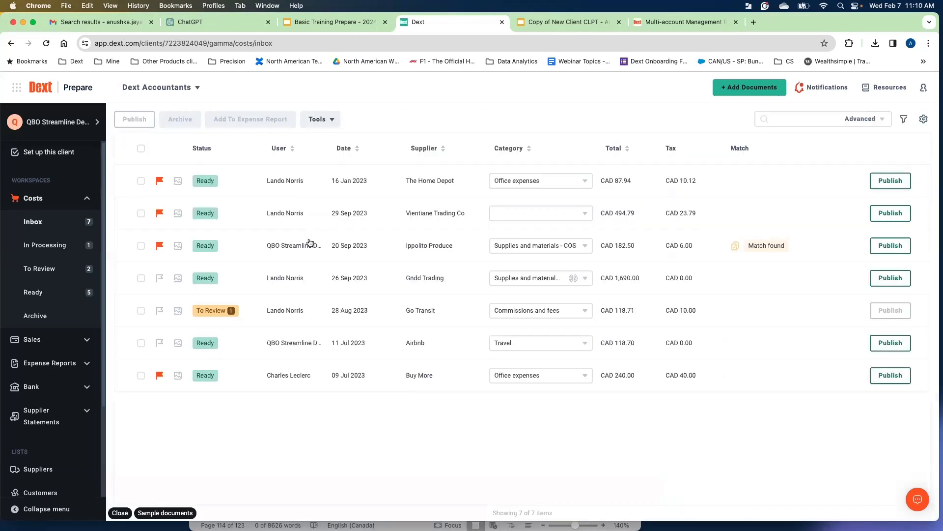
pyautogui.click(354, 380)
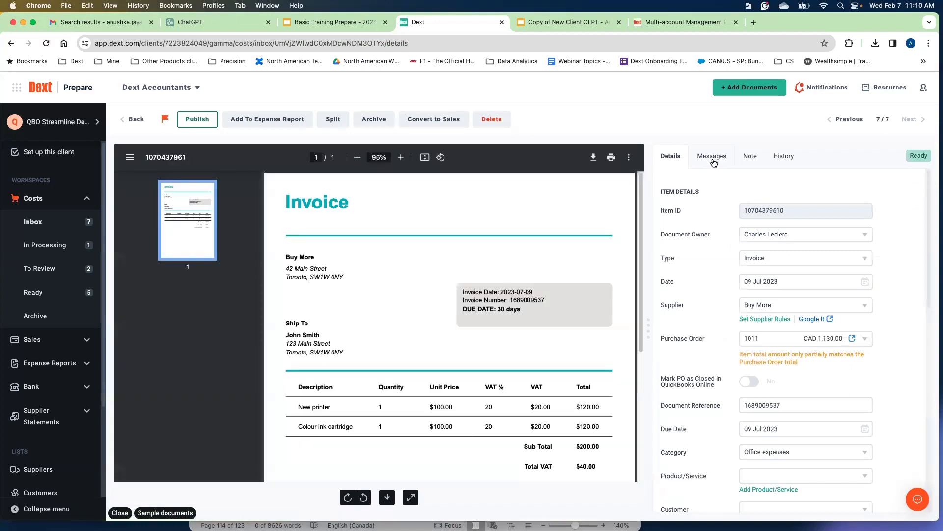
pyautogui.click(712, 157)
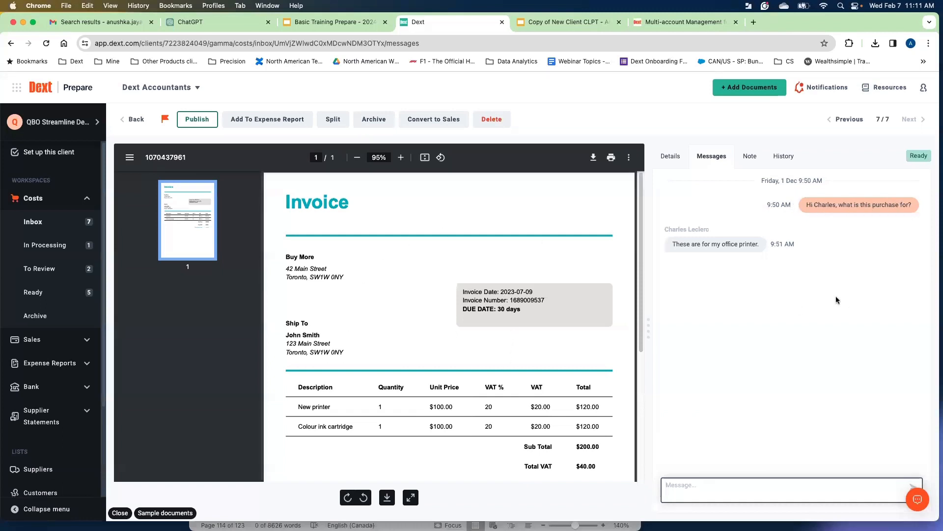
pyautogui.click(758, 316)
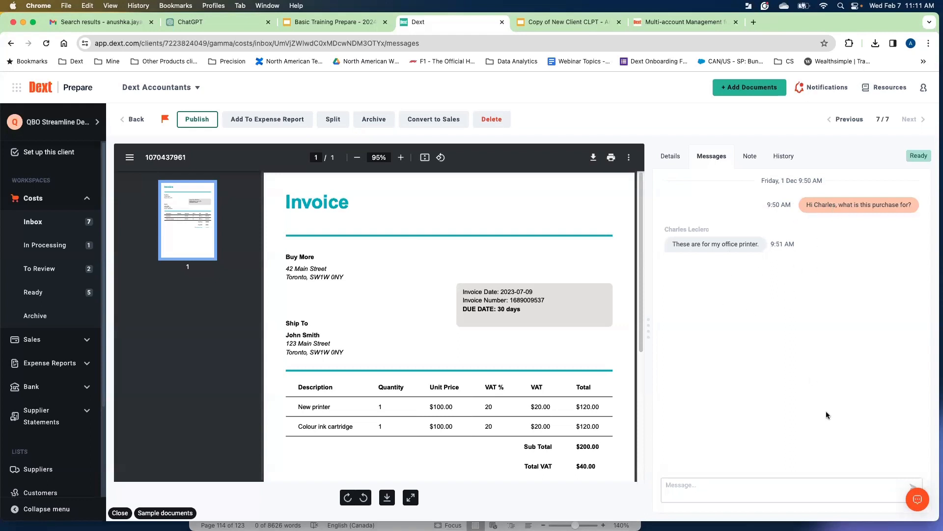
# Scroll through the Buy More invoice's details and return to the Costs inbox list.
pyautogui.click(669, 163)
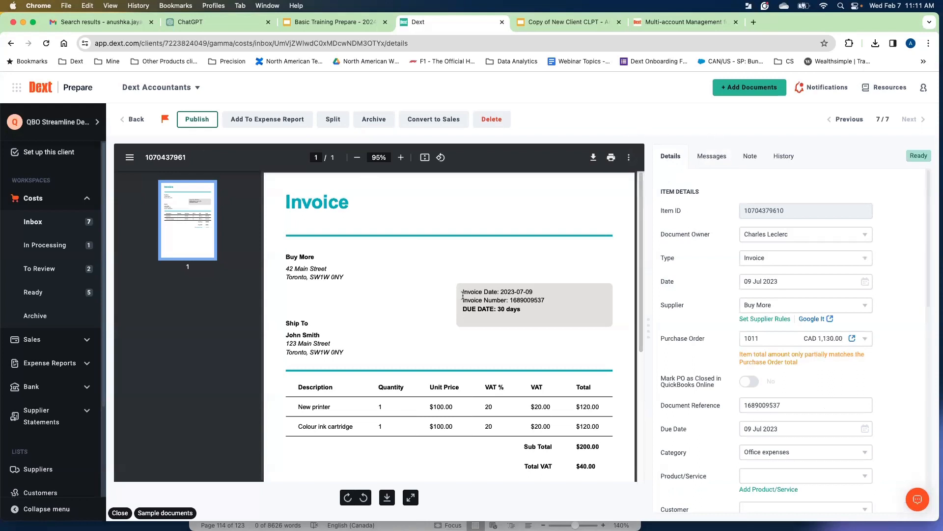
pyautogui.scroll(-5, 696, 269)
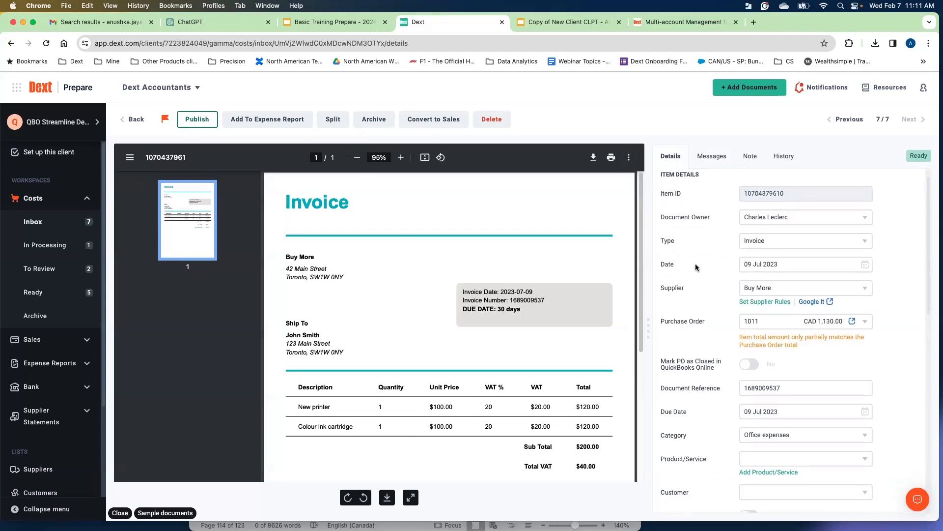
pyautogui.scroll(-10, 696, 267)
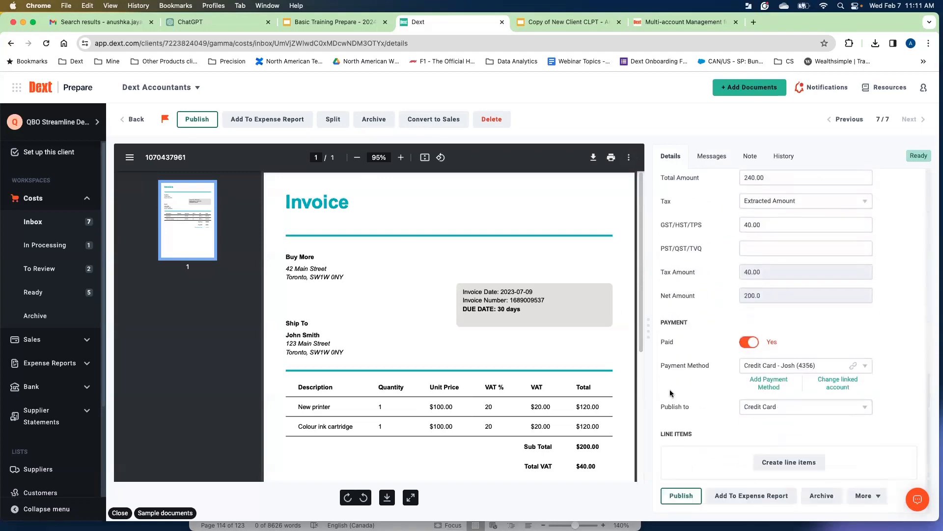
pyautogui.scroll(15, 690, 326)
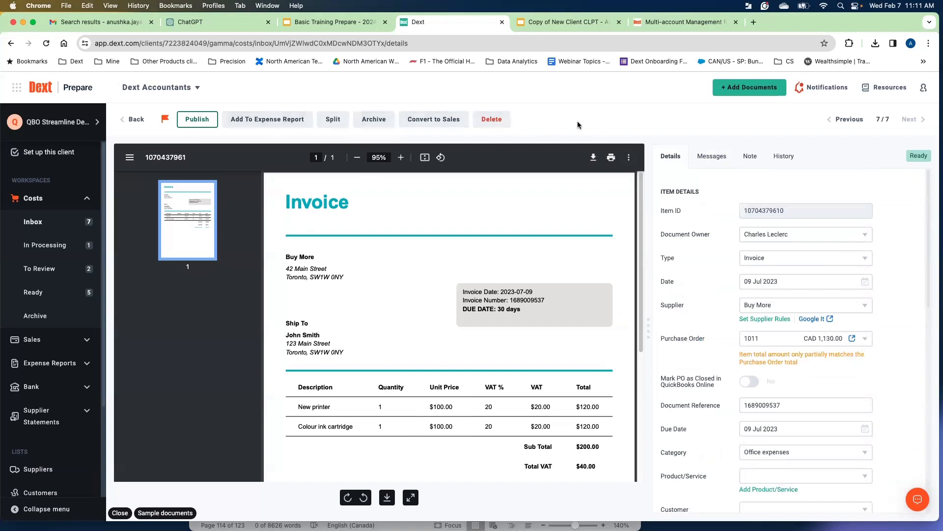
pyautogui.scroll(-1, 495, 288)
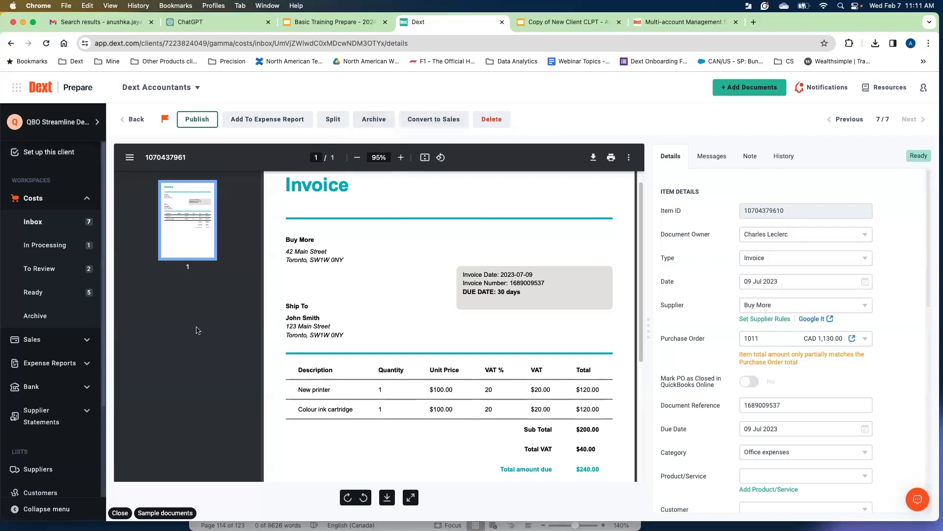
pyautogui.click(132, 119)
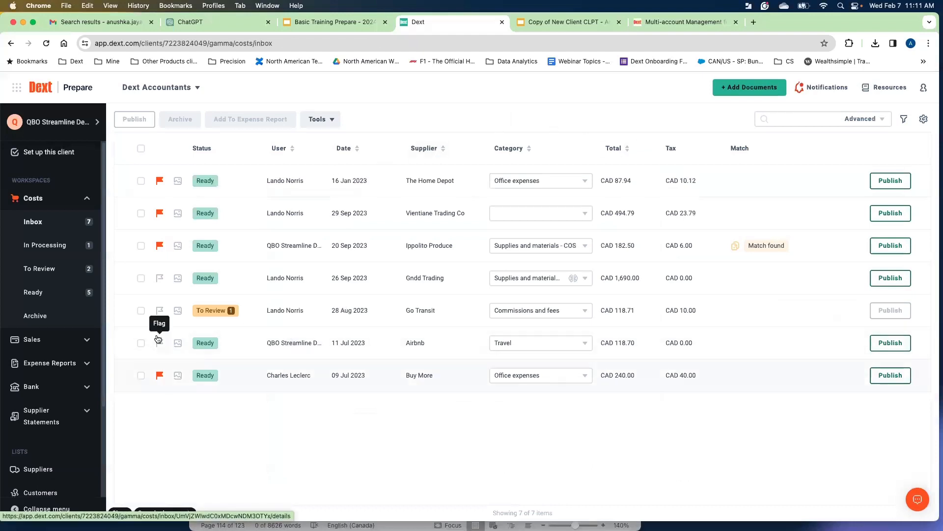
# Select the Gndd Trading, Go Transit and Airbnb documents and review the bulk Tools options.
pyautogui.click(141, 278)
pyautogui.click(141, 310)
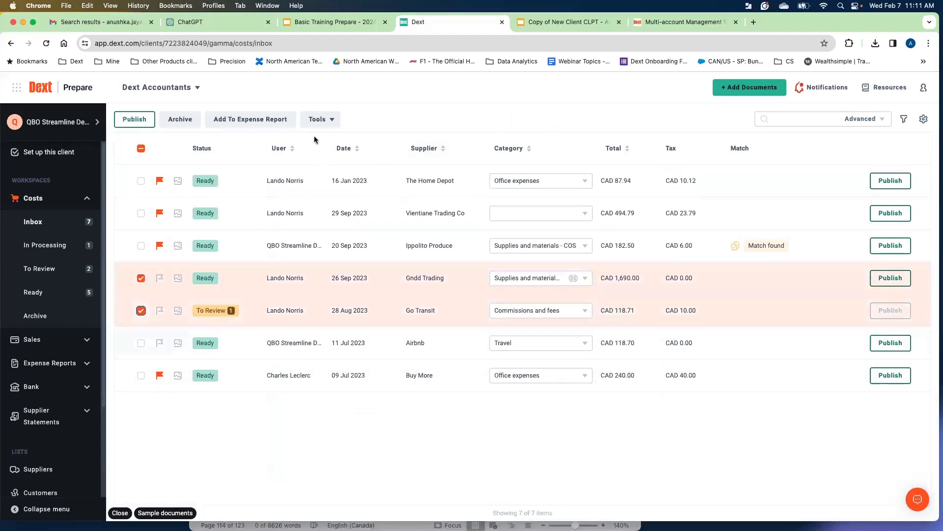
pyautogui.click(320, 121)
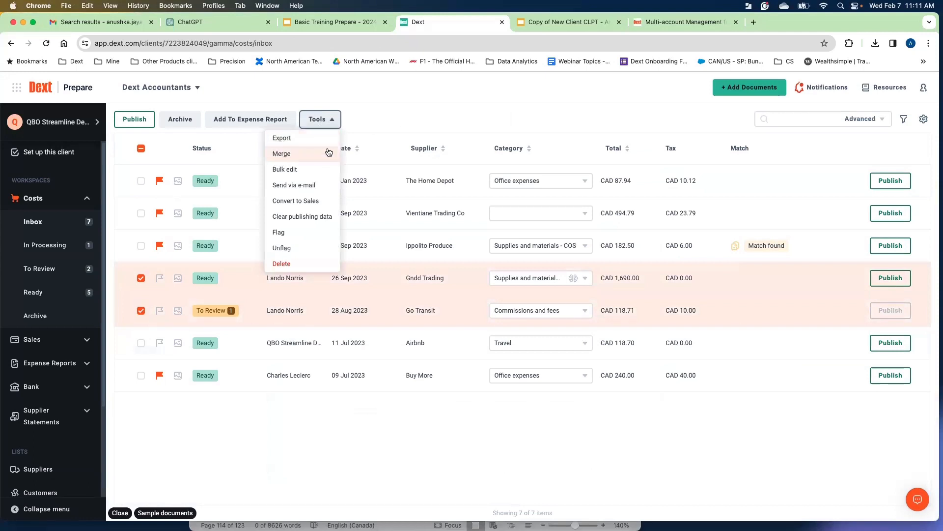
pyautogui.click(374, 170)
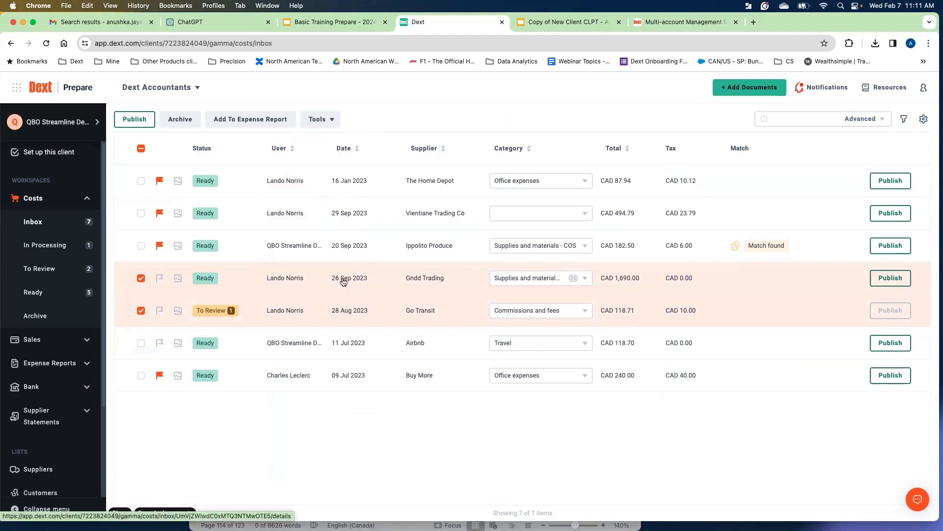
pyautogui.click(140, 343)
pyautogui.click(314, 122)
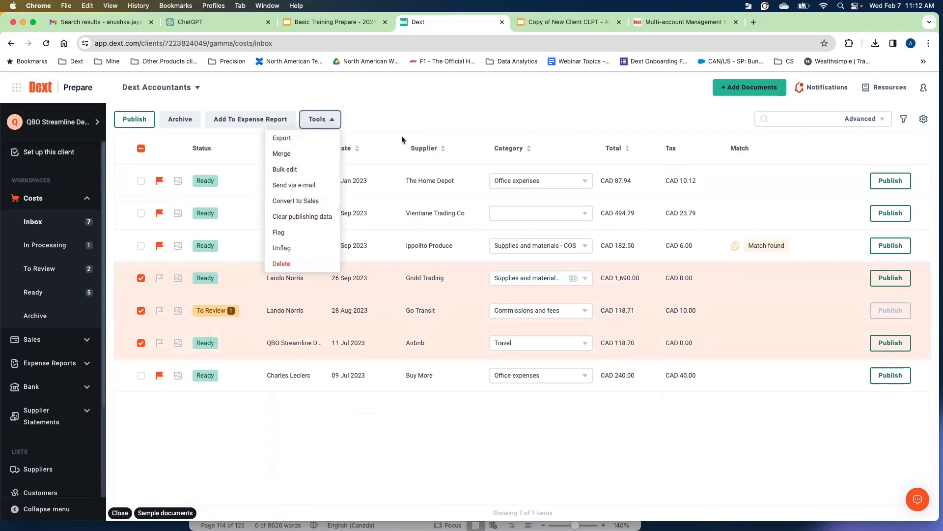
pyautogui.click(417, 121)
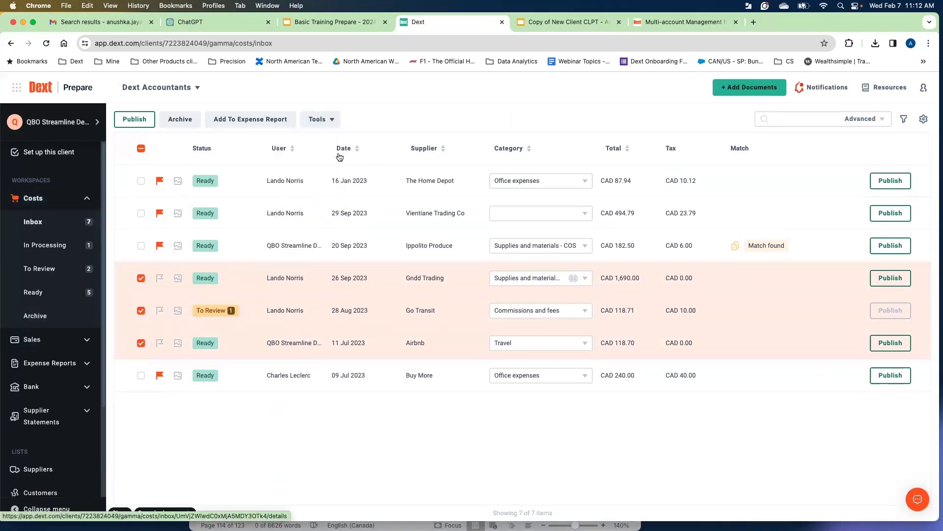
pyautogui.click(320, 120)
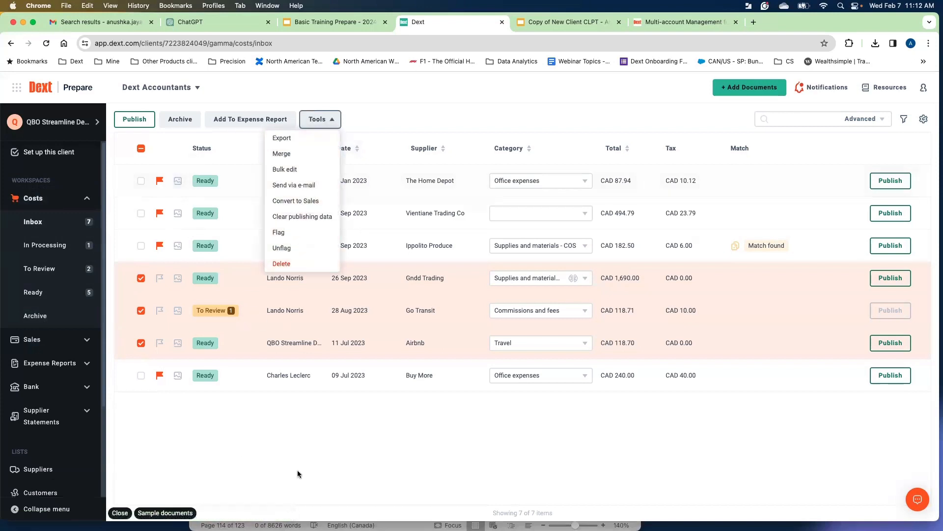
pyautogui.click(320, 465)
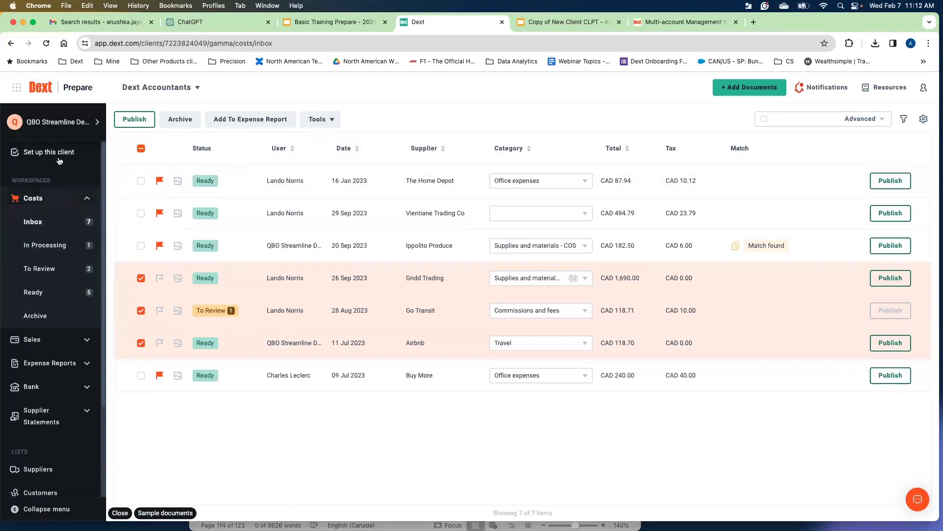
# Add the Note / Message column to the inbox table through the table settings.
pyautogui.click(924, 120)
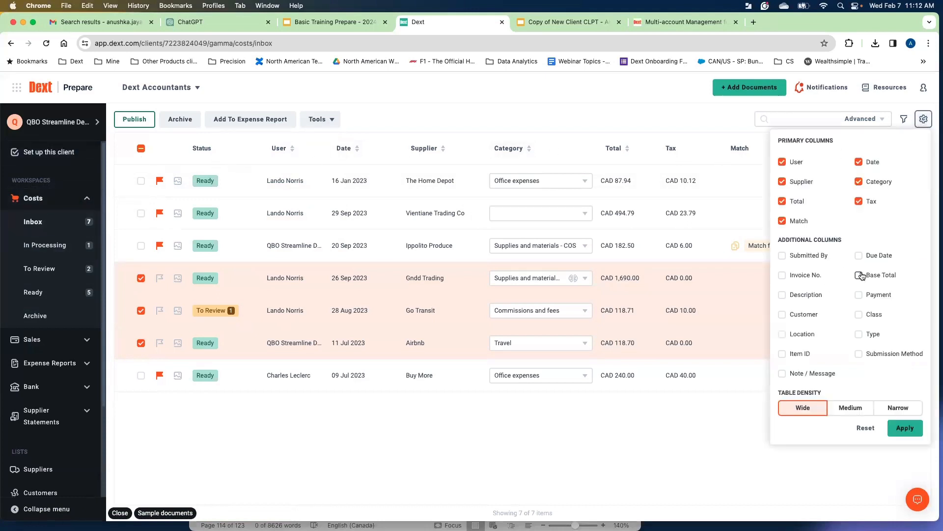
pyautogui.click(783, 373)
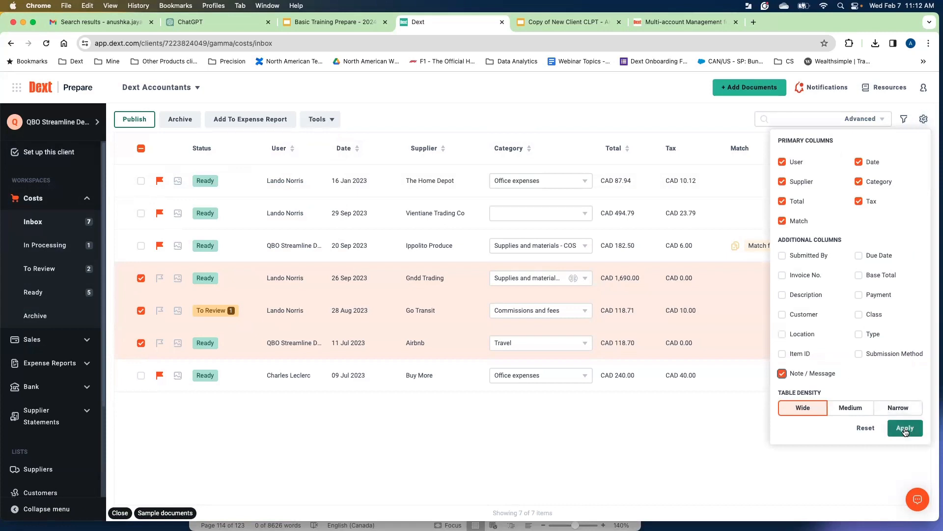
pyautogui.click(905, 428)
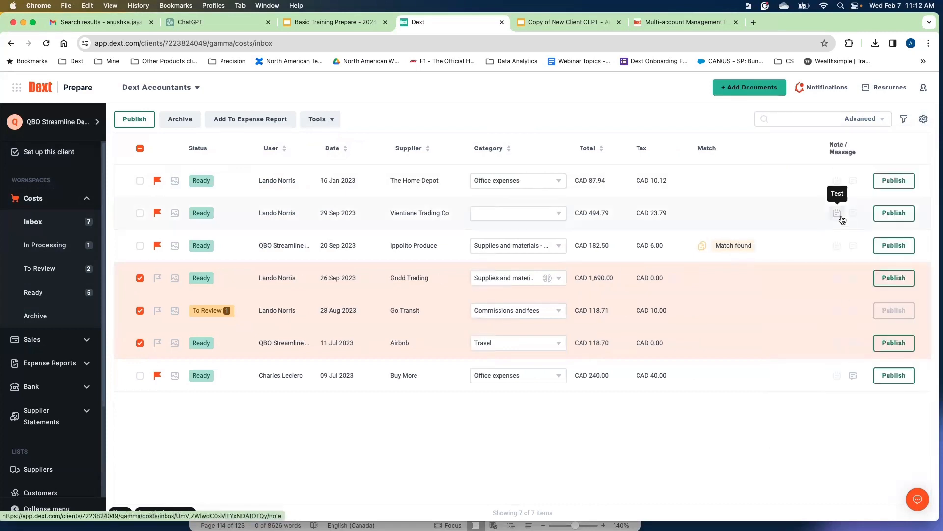
# Review the inbox filter options and browse the archived Costs documents.
pyautogui.click(905, 119)
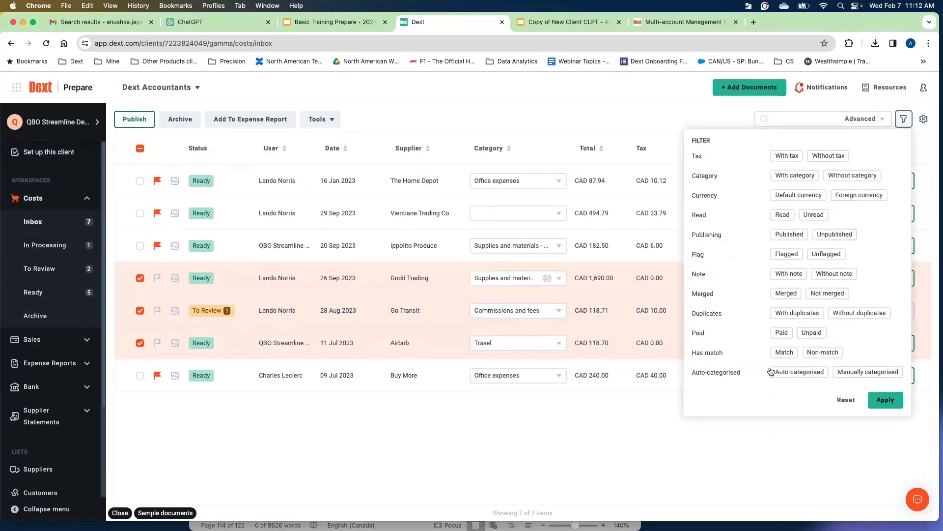
pyautogui.click(654, 119)
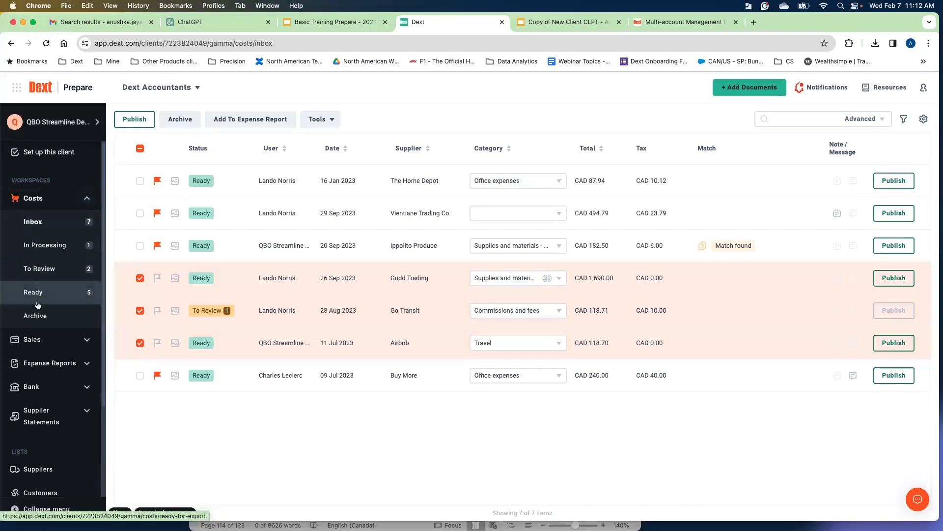
pyautogui.click(43, 317)
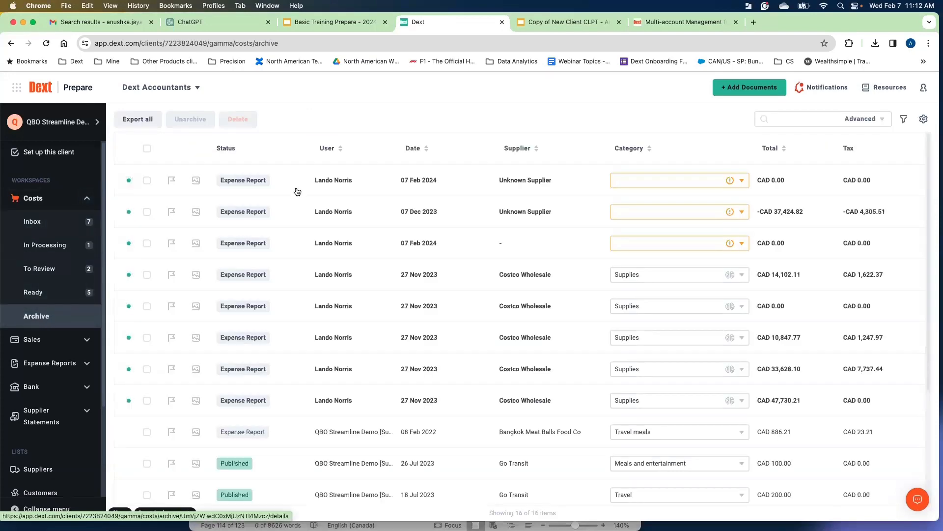
pyautogui.scroll(-1, 299, 190)
pyautogui.scroll(-5, 298, 190)
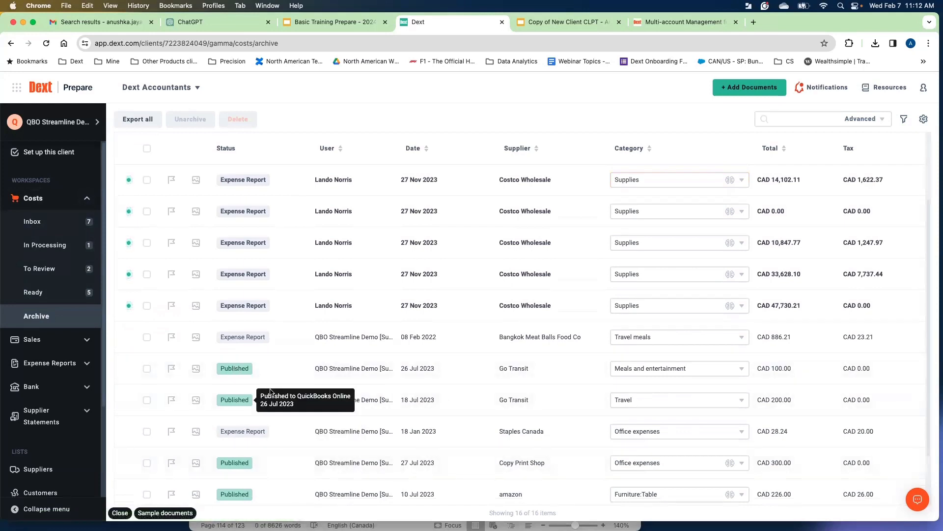
# Examine the advanced search fields available in the Costs archive.
pyautogui.click(865, 119)
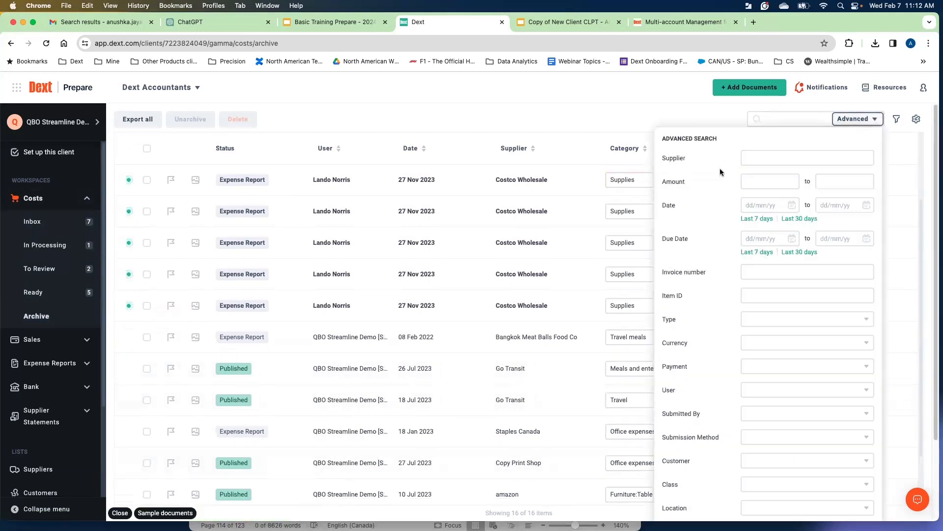
pyautogui.scroll(-1, 708, 176)
pyautogui.scroll(-3, 708, 176)
pyautogui.scroll(4, 715, 175)
pyautogui.click(635, 112)
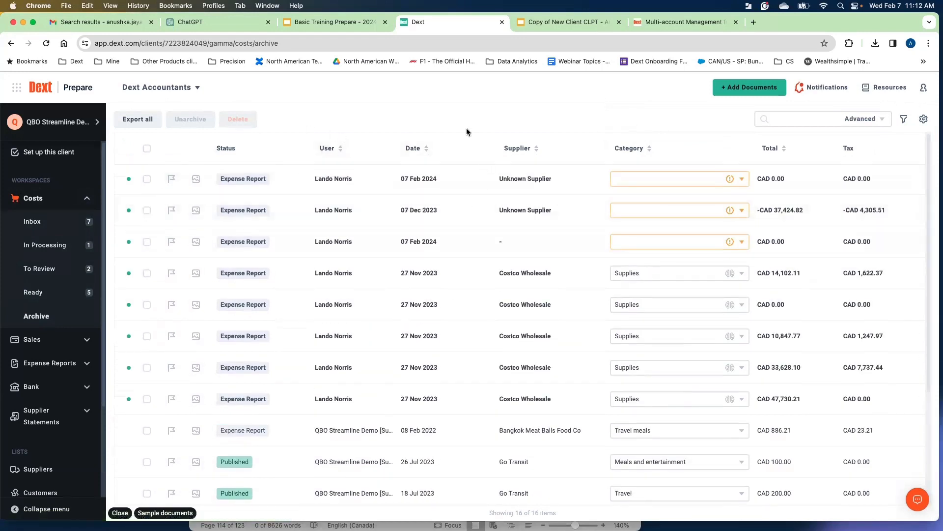
# Open the Sales inbox from the Sales workspace.
pyautogui.click(87, 199)
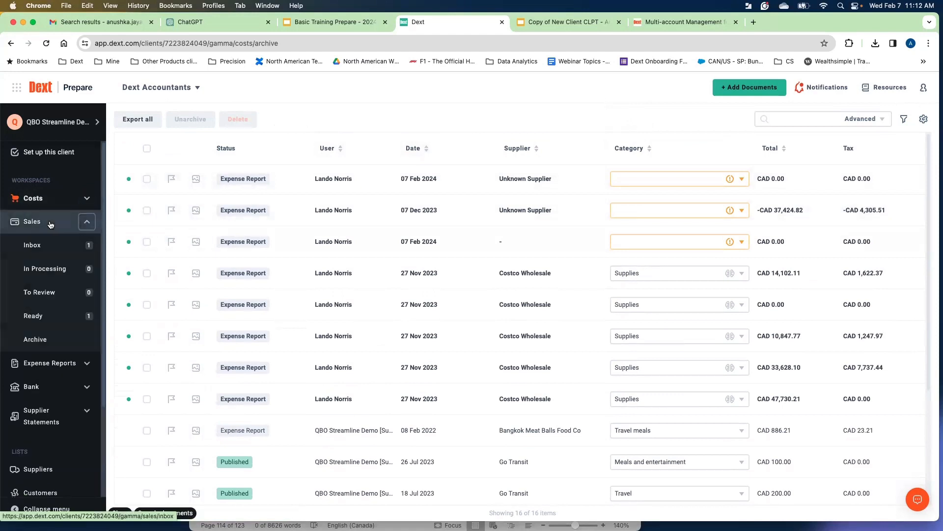
pyautogui.click(35, 241)
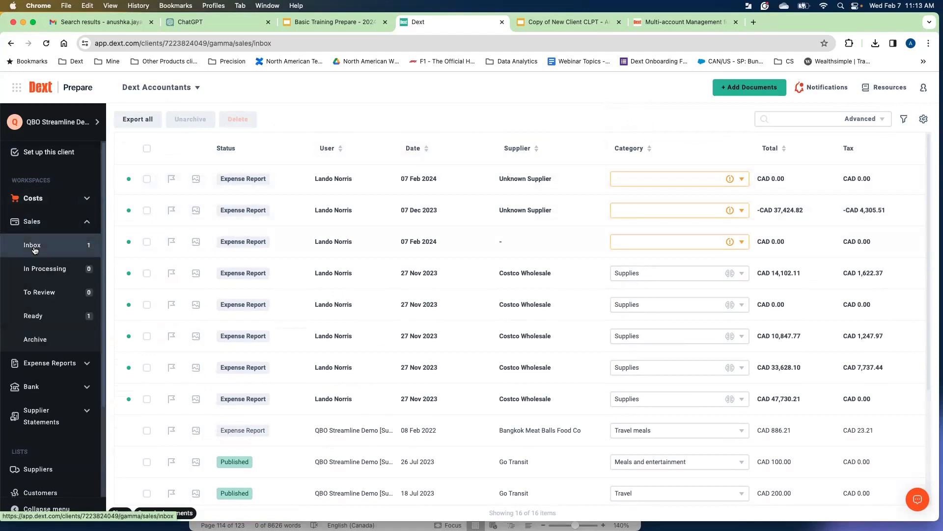
pyautogui.click(87, 201)
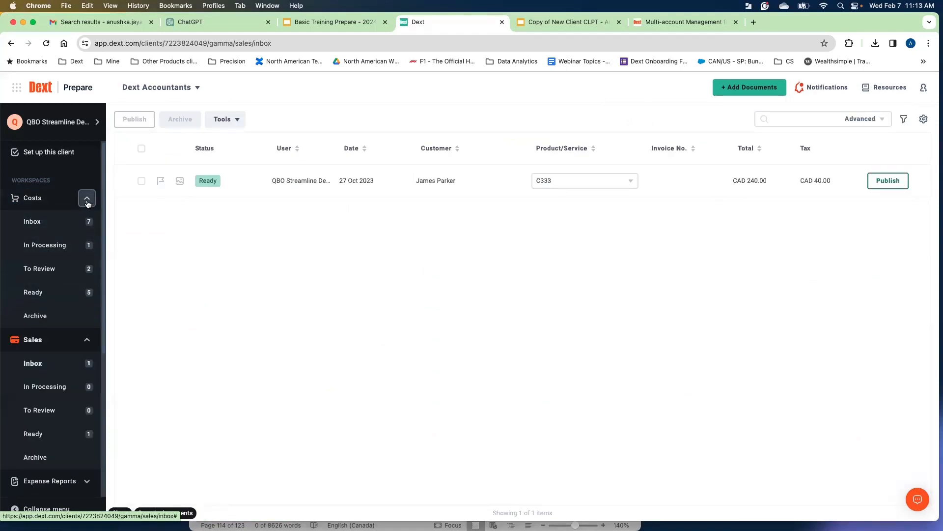
pyautogui.click(87, 200)
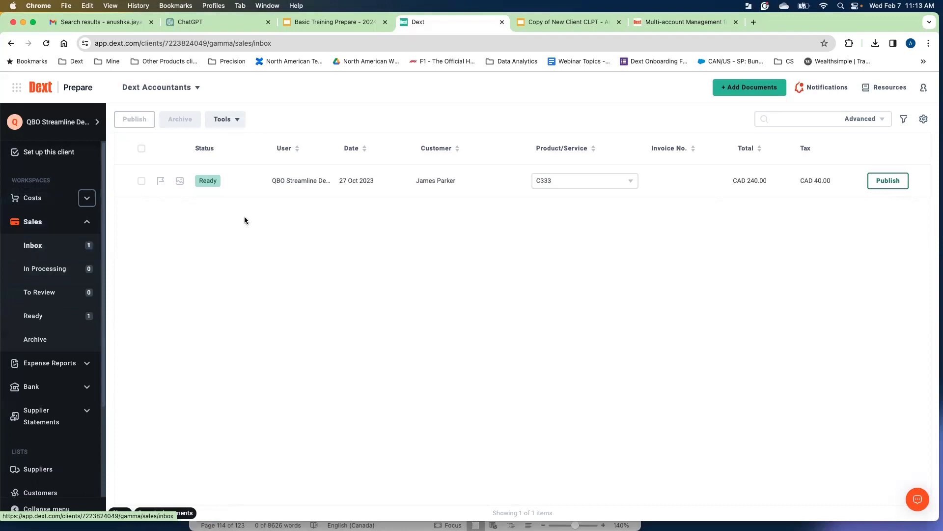
# Open the sales invoice in the Sales inbox and review its document Type options.
pyautogui.click(297, 183)
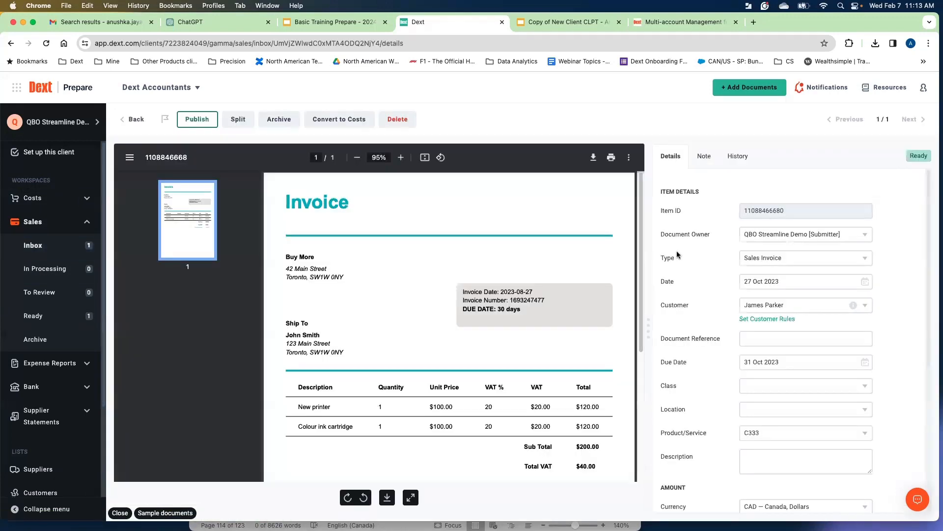
pyautogui.scroll(-1, 712, 252)
pyautogui.click(776, 248)
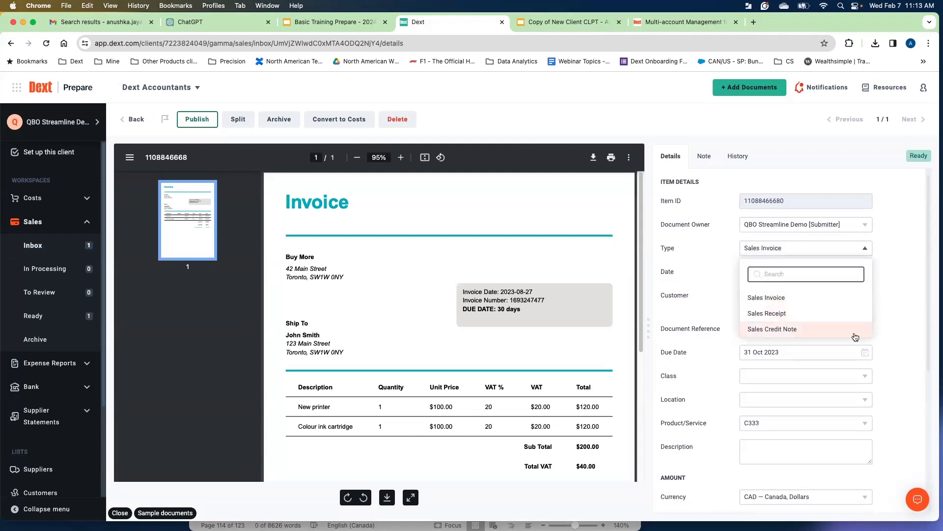
pyautogui.click(897, 318)
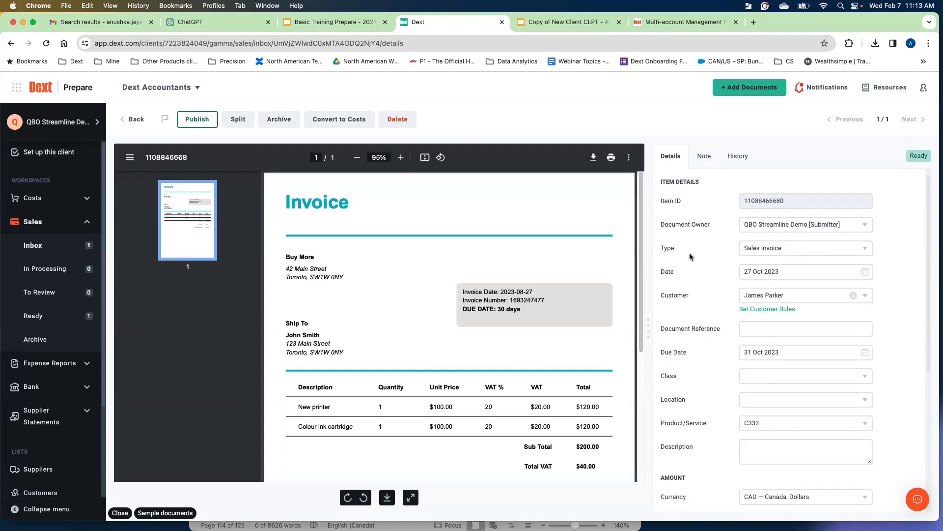
# Review the customer options available for the sales invoice.
pyautogui.scroll(-1, 693, 261)
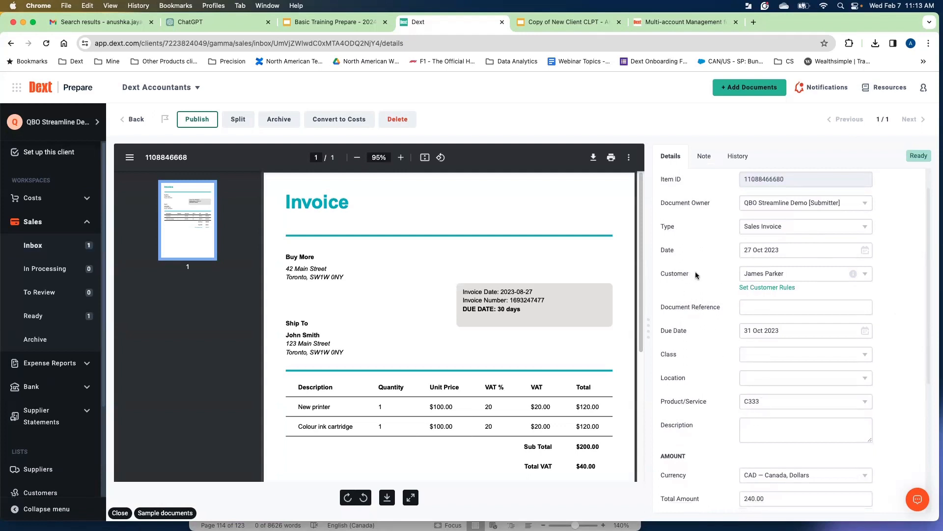
pyautogui.moveTo(689, 274); pyautogui.dragTo(662, 276)
pyautogui.click(726, 296)
pyautogui.click(864, 278)
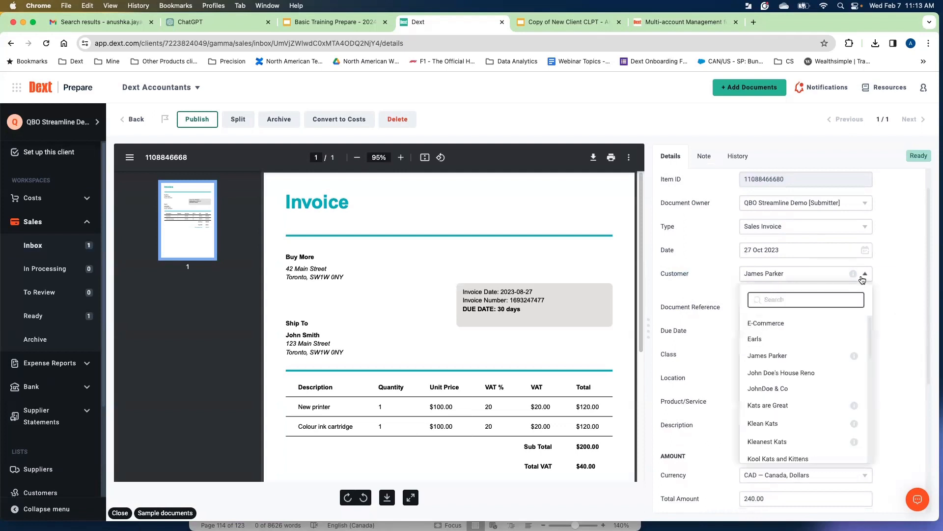
pyautogui.click(910, 334)
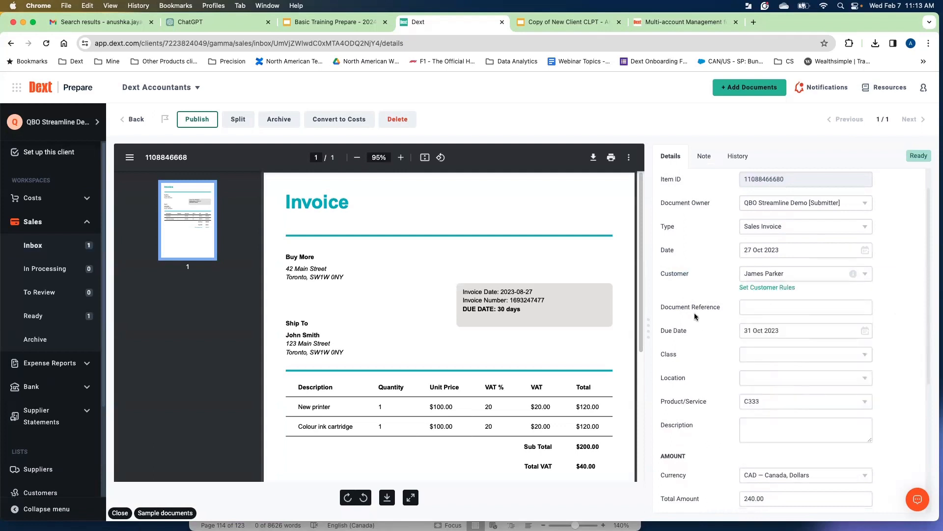
# Review the Product/Service, Class and Location options on the sales invoice's details.
pyautogui.scroll(-1, 698, 314)
pyautogui.scroll(-1, 700, 314)
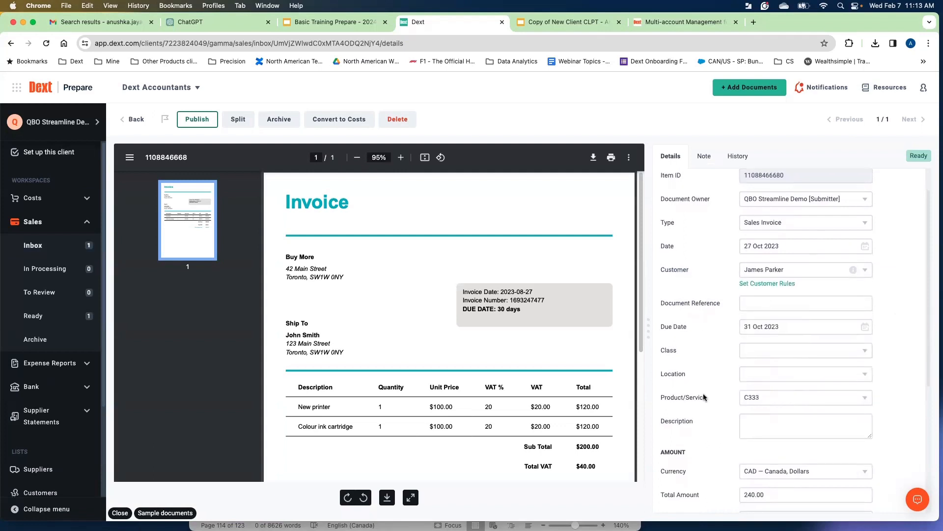
pyautogui.click(760, 400)
pyautogui.click(907, 384)
pyautogui.scroll(-5, 898, 364)
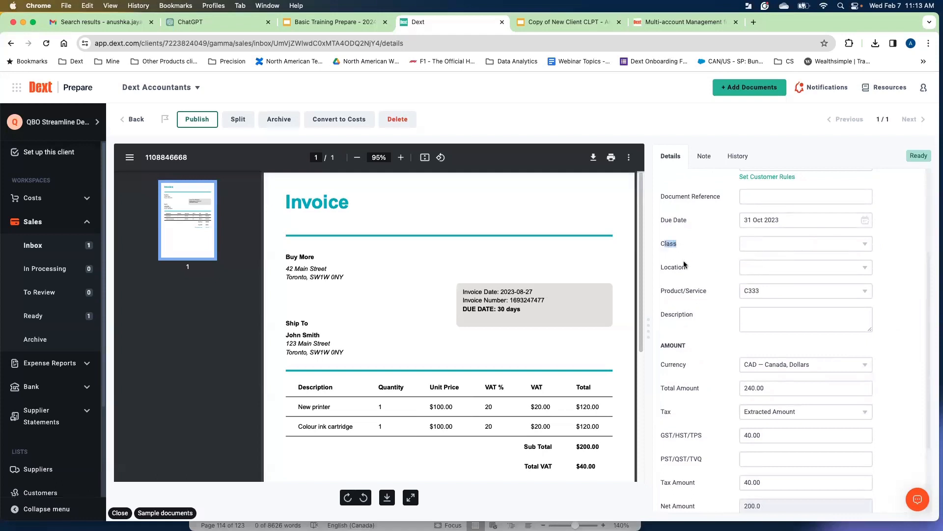
pyautogui.click(767, 248)
pyautogui.click(741, 244)
pyautogui.click(853, 269)
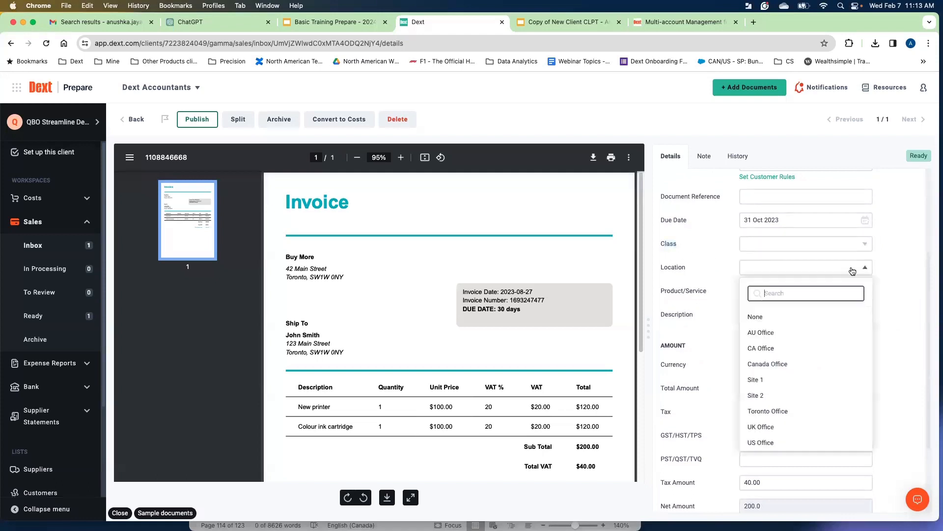
pyautogui.click(899, 269)
# Review the Currency and Tax options in the invoice's amount section.
pyautogui.scroll(-1, 711, 302)
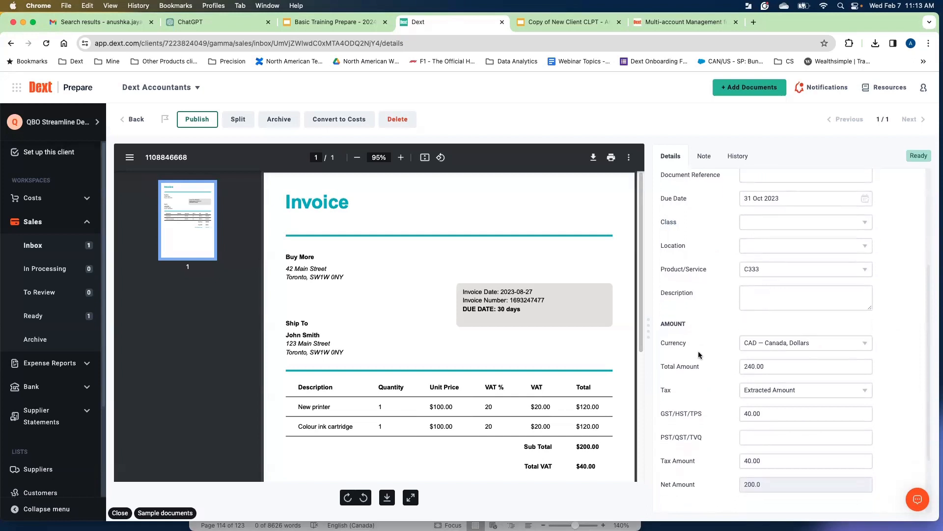
pyautogui.scroll(-1, 699, 355)
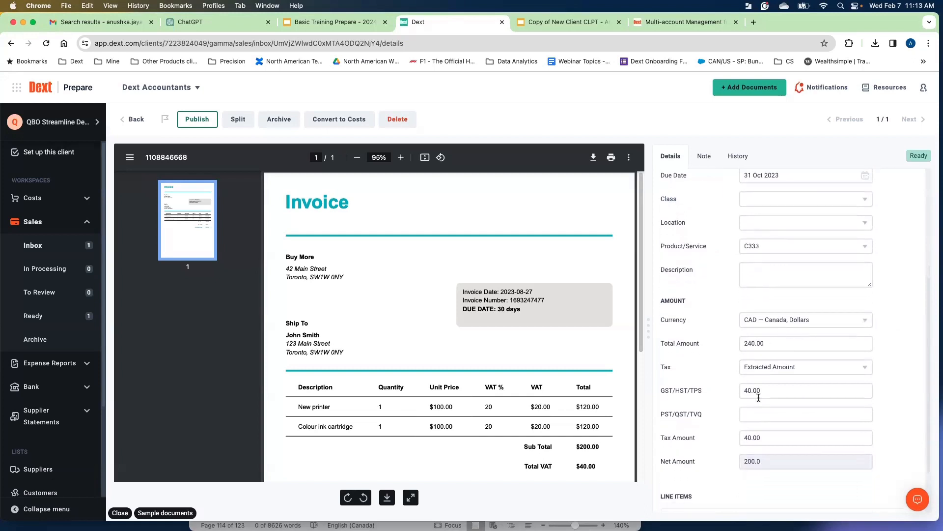
pyautogui.click(812, 325)
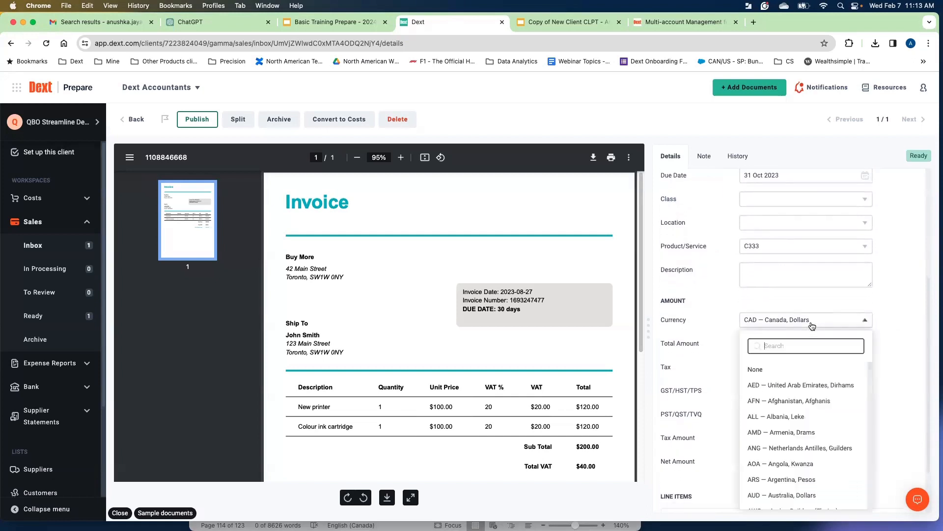
pyautogui.click(896, 323)
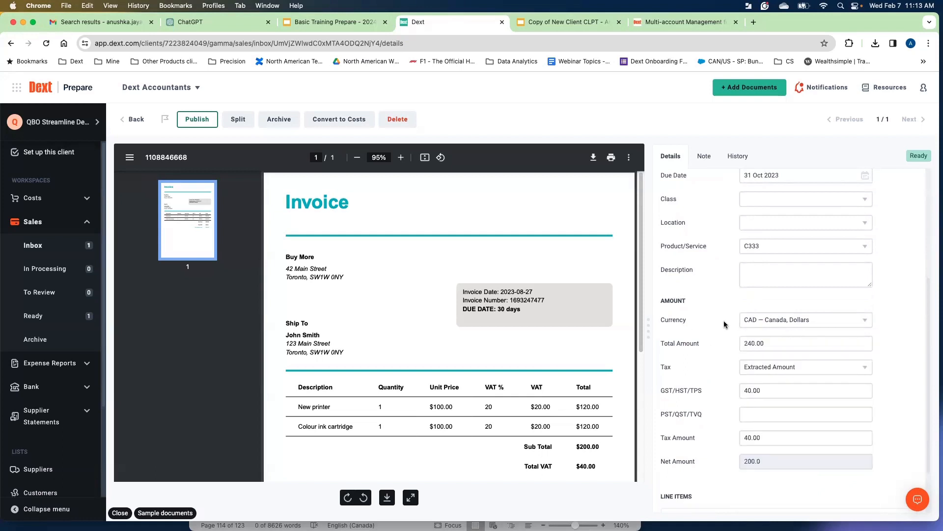
pyautogui.click(807, 373)
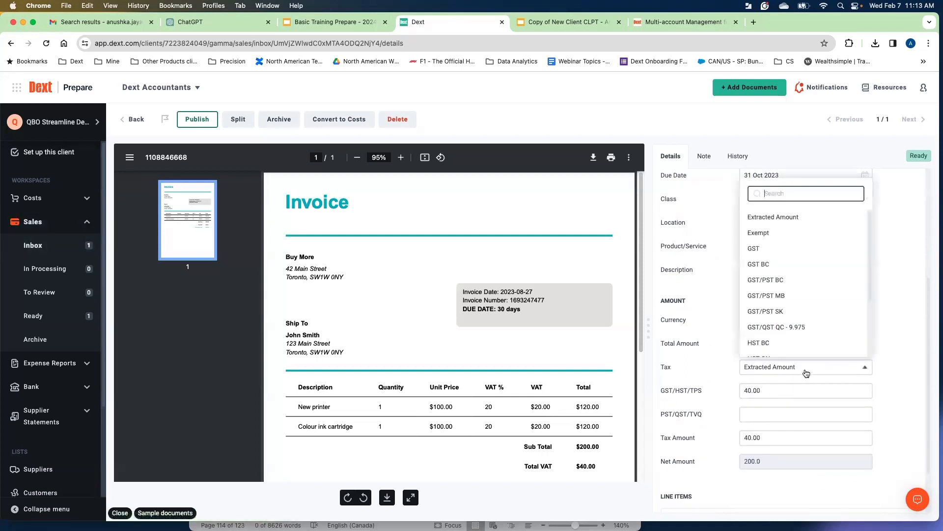
pyautogui.click(891, 341)
pyautogui.scroll(-3, 718, 369)
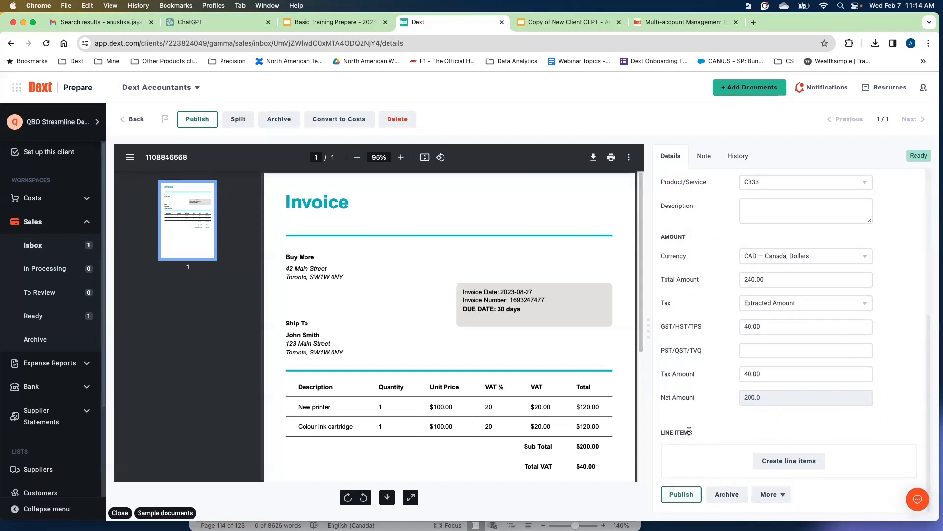
# View the invoice's Note and History tabs and return to its details.
pyautogui.click(703, 157)
pyautogui.click(737, 157)
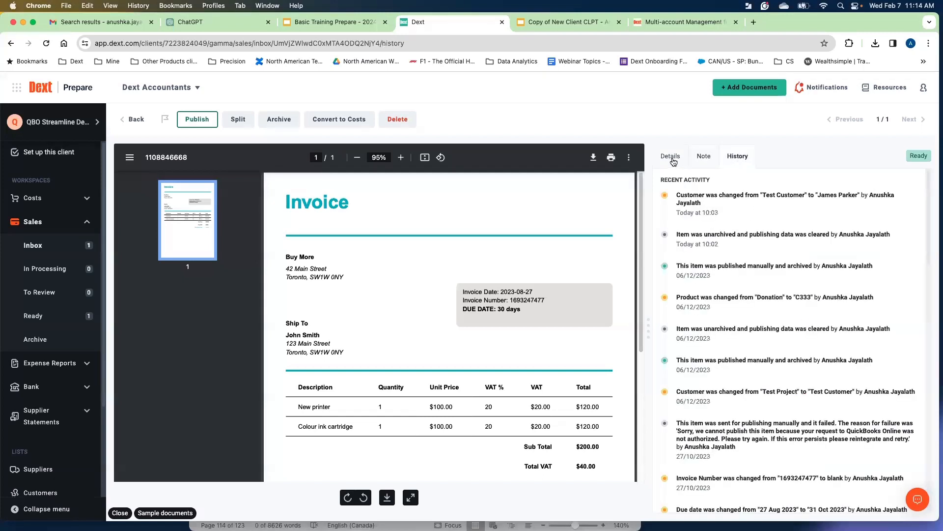
pyautogui.click(672, 158)
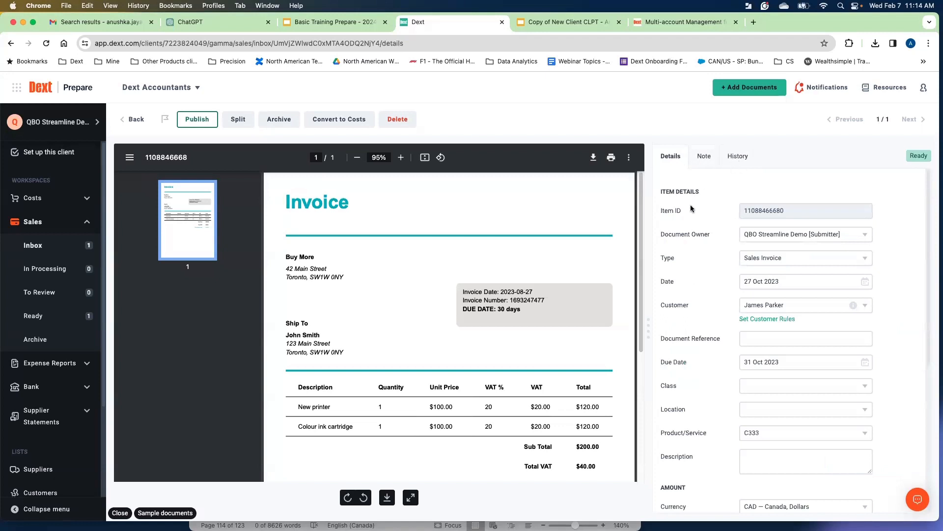
# Go back to the Sales inbox and open the Costs inbox through the sidebar workspaces.
pyautogui.click(126, 122)
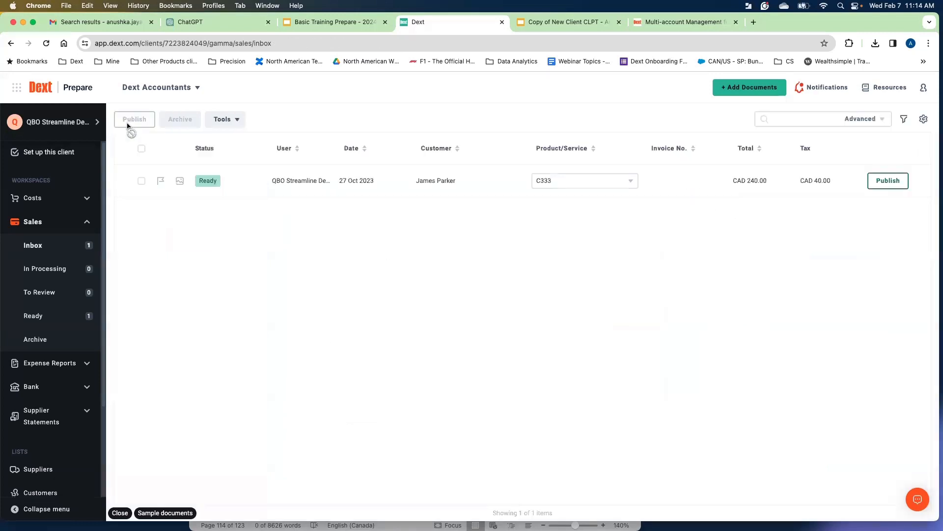
pyautogui.click(90, 225)
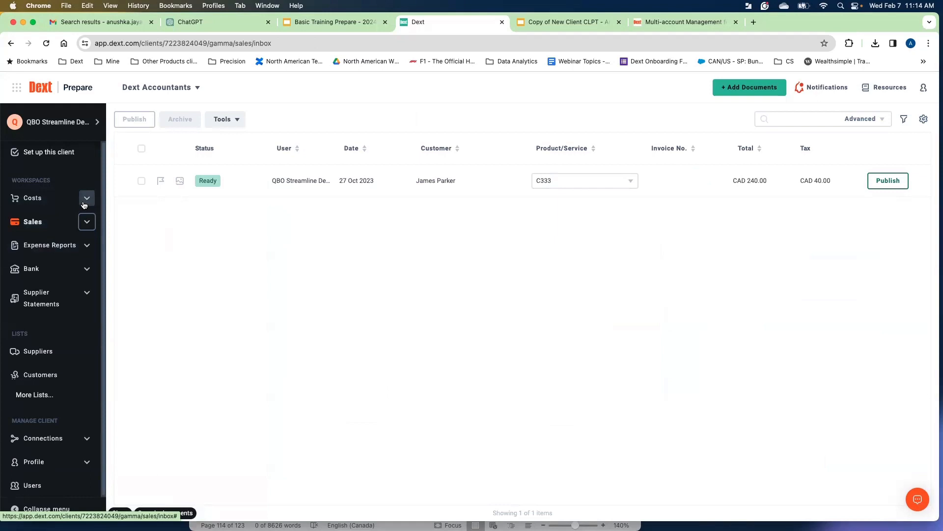
pyautogui.click(86, 245)
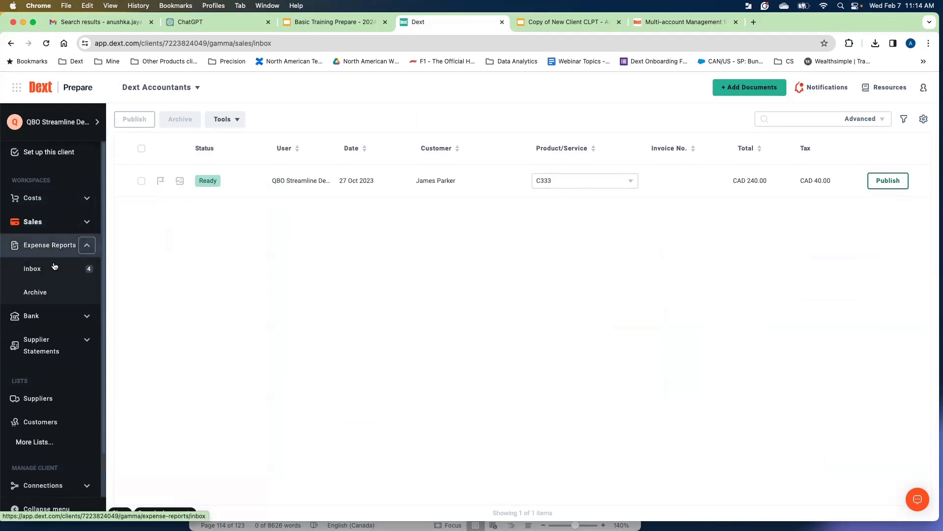
pyautogui.click(89, 201)
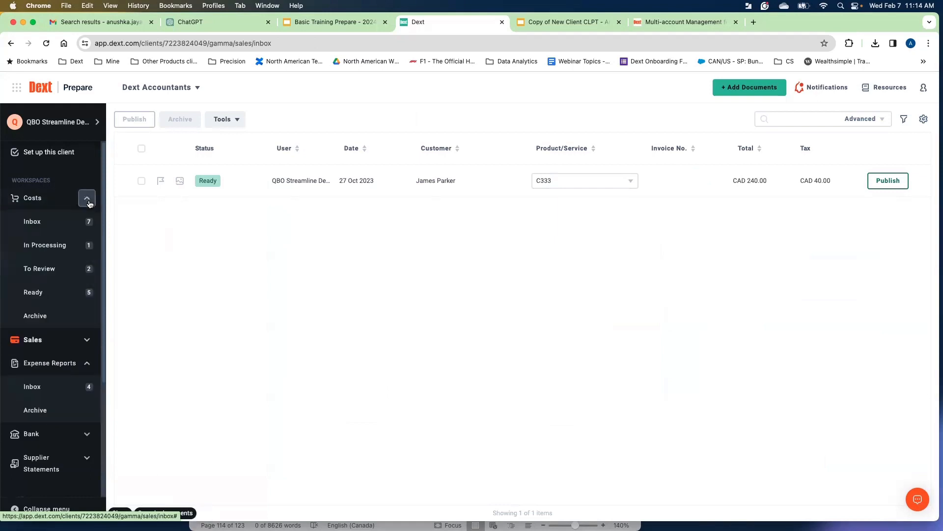
pyautogui.click(52, 227)
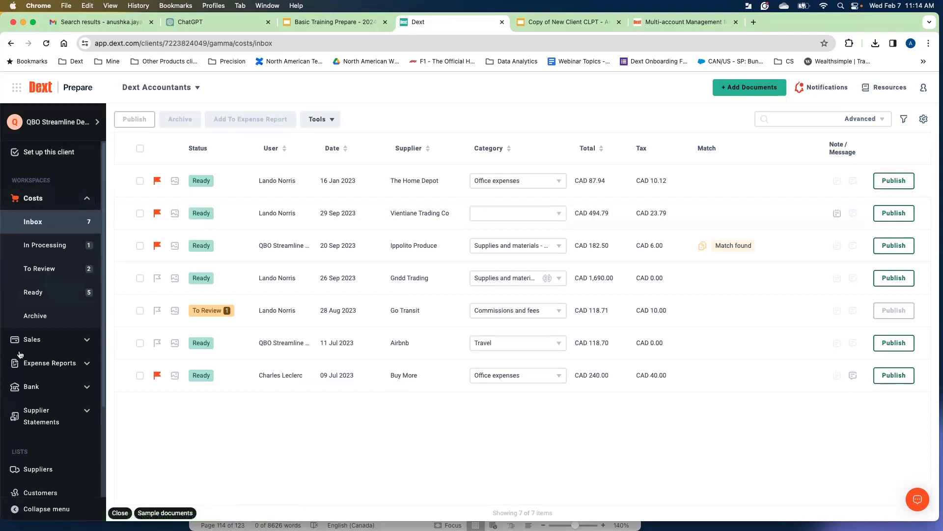
# Expand the Expense Reports workspace and open the Add Documents panel to review its upload options.
pyautogui.click(86, 364)
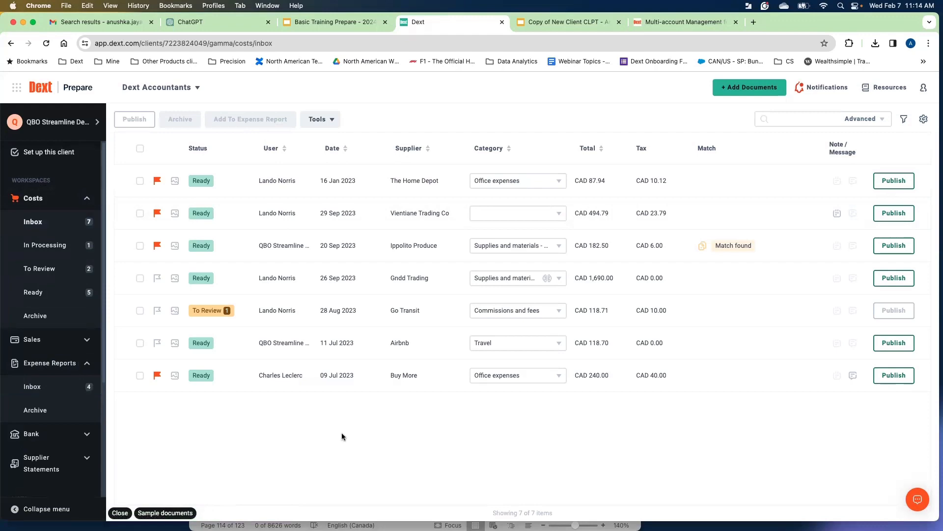
pyautogui.click(752, 91)
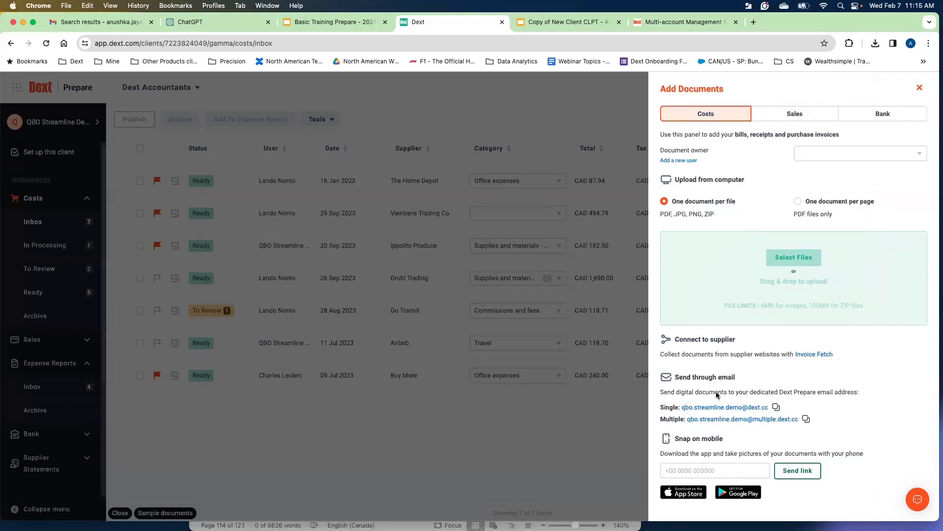
pyautogui.click(563, 419)
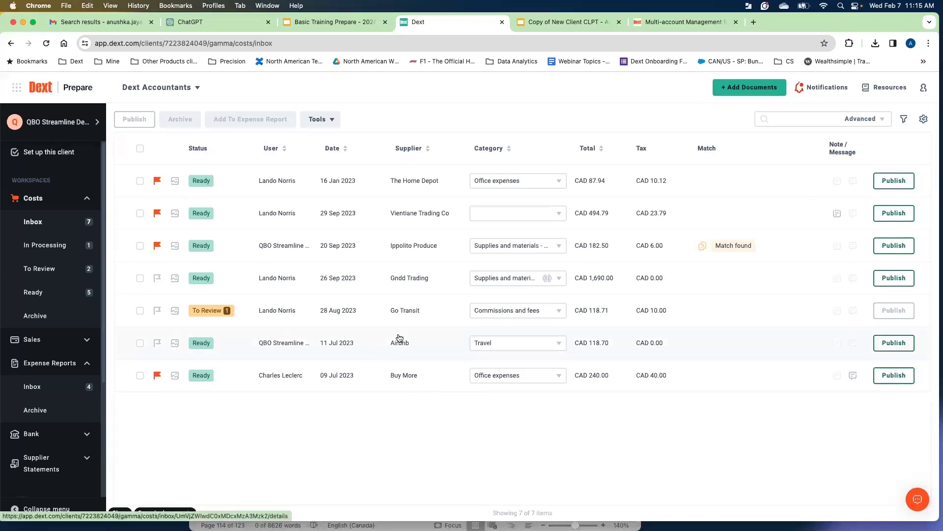
# Select the Gndd Trading and Go Transit documents in the Costs inbox.
pyautogui.click(141, 344)
pyautogui.click(141, 375)
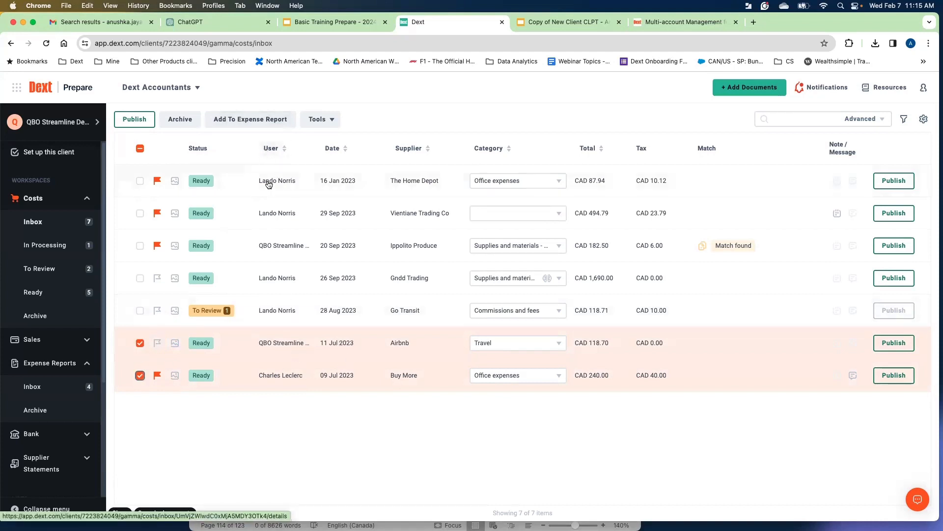
pyautogui.click(140, 343)
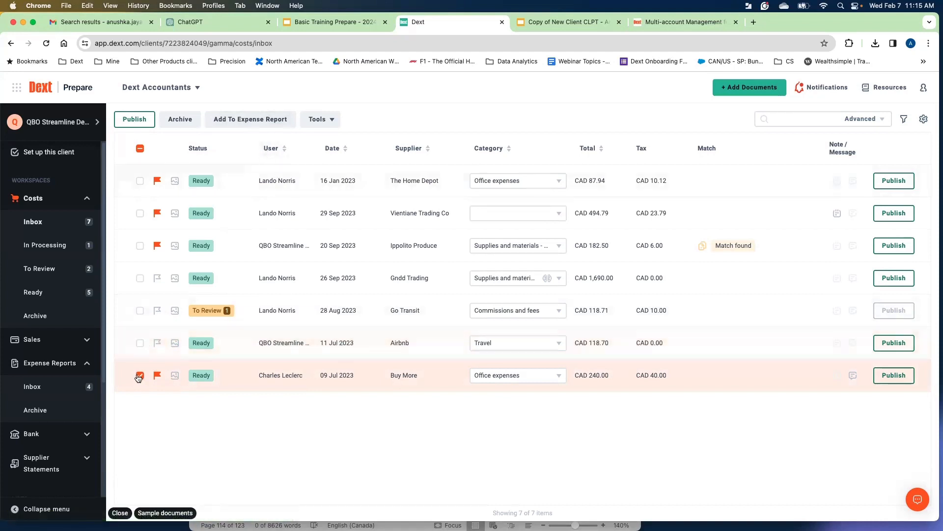
pyautogui.click(140, 375)
pyautogui.click(140, 278)
pyautogui.click(140, 311)
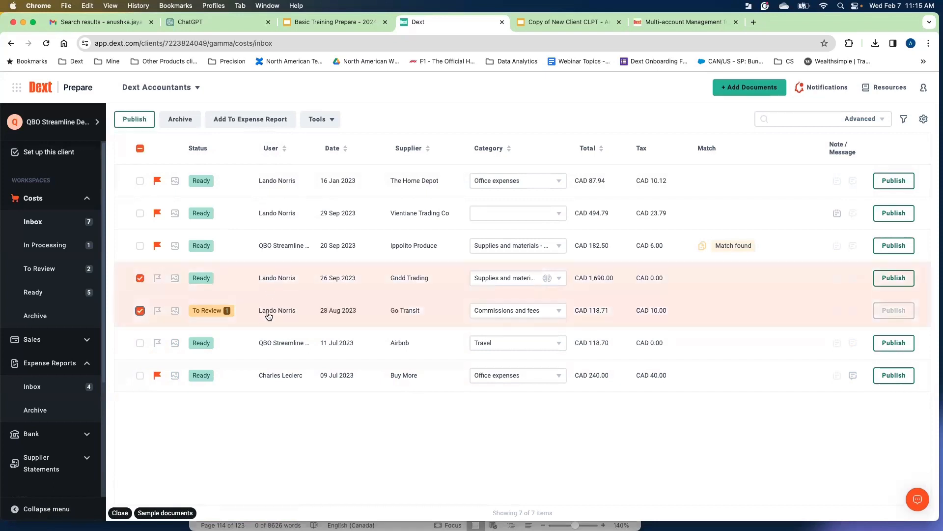
# Try adding the selected documents to a new expense report for a submitter with end date 29 Feb 2024, then close the dialog.
pyautogui.click(246, 123)
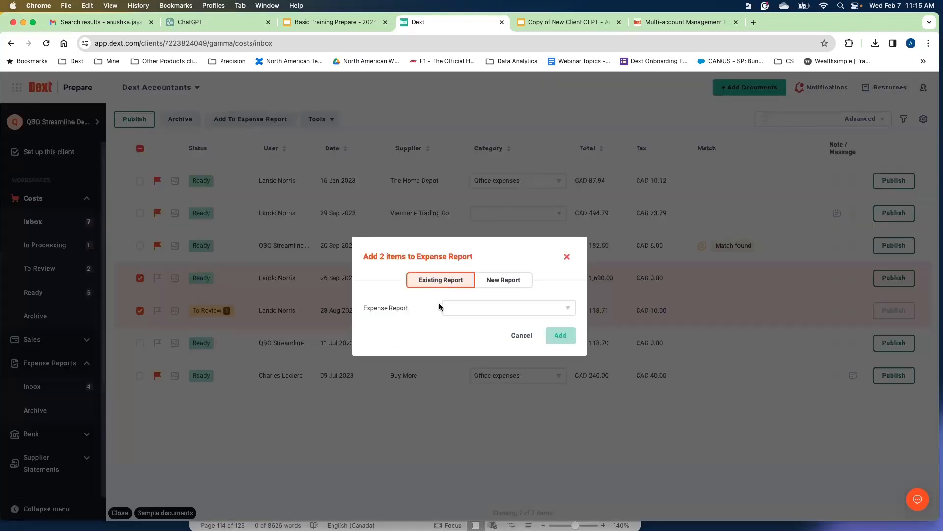
pyautogui.click(501, 280)
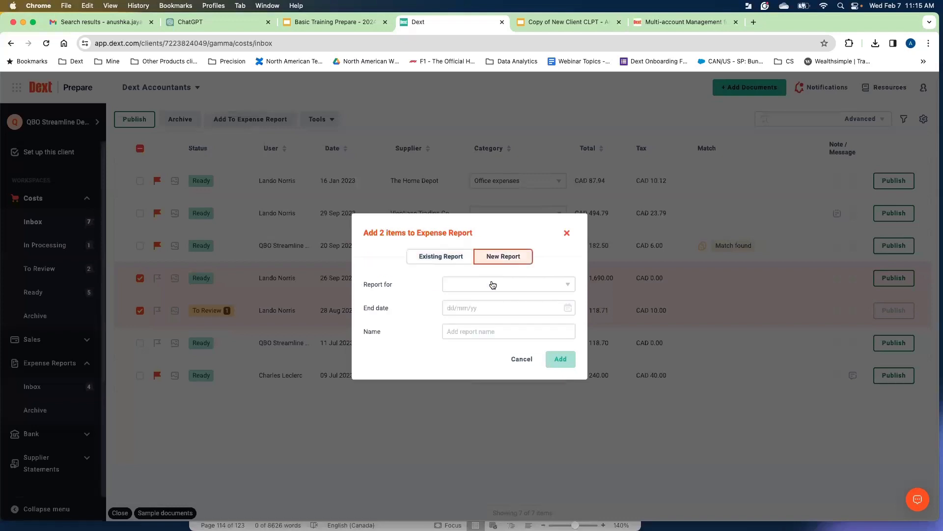
pyautogui.click(442, 260)
pyautogui.click(499, 308)
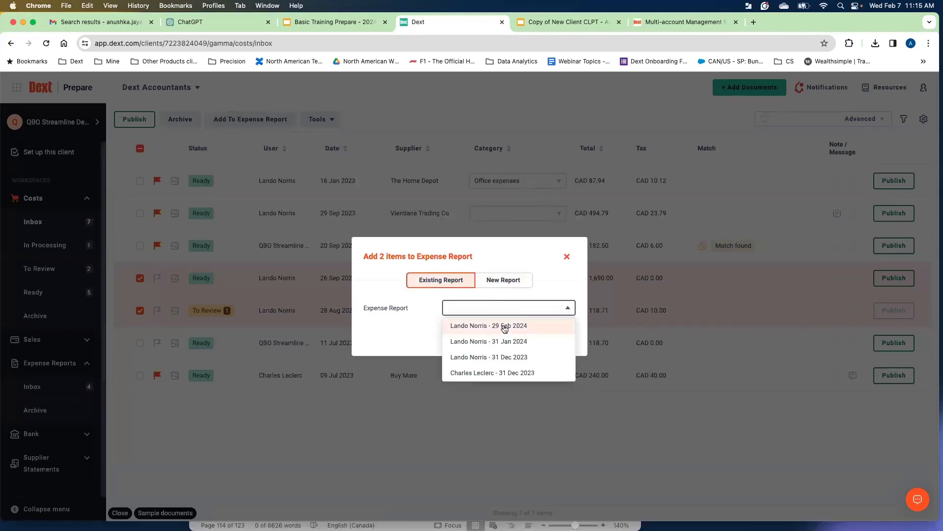
pyautogui.click(427, 337)
pyautogui.click(505, 281)
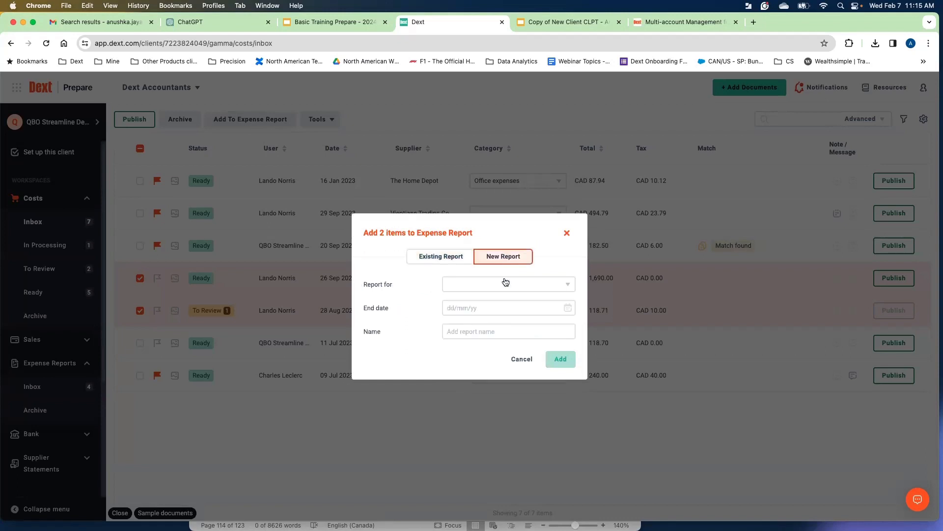
pyautogui.click(489, 285)
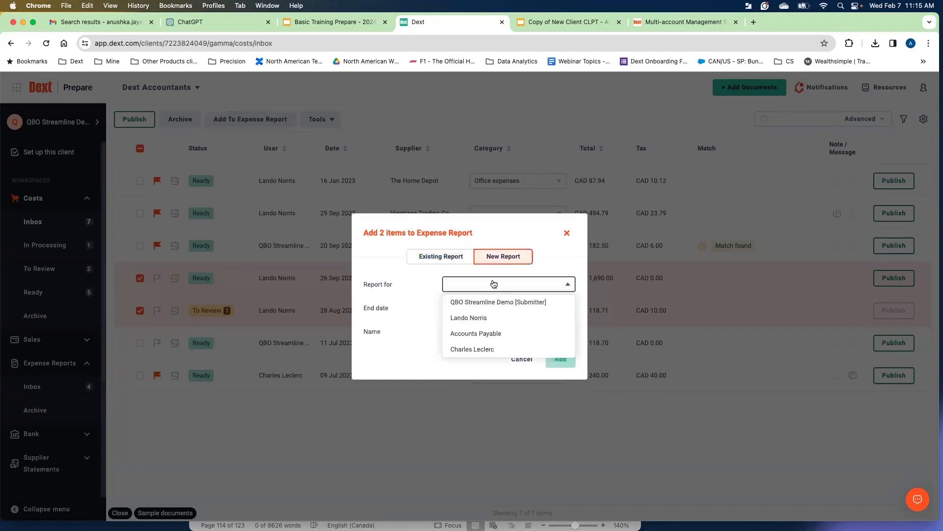
pyautogui.click(483, 324)
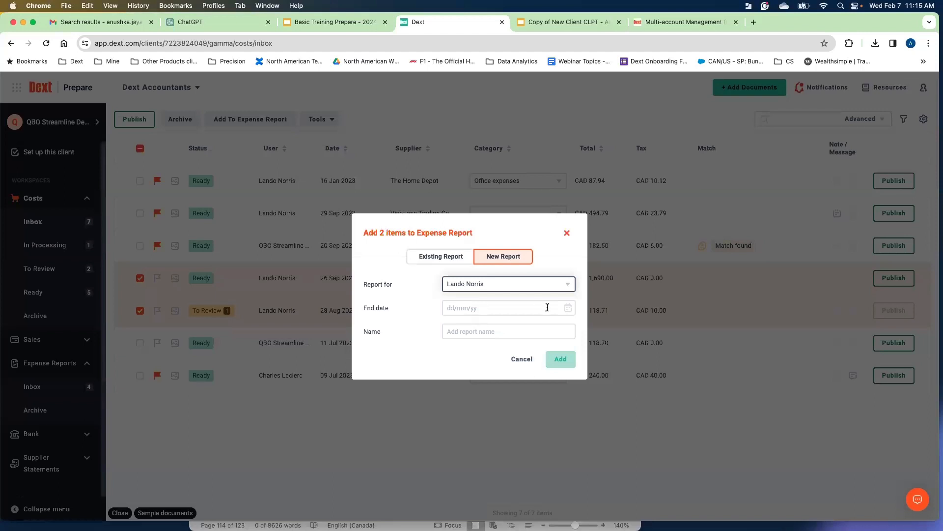
pyautogui.click(567, 310)
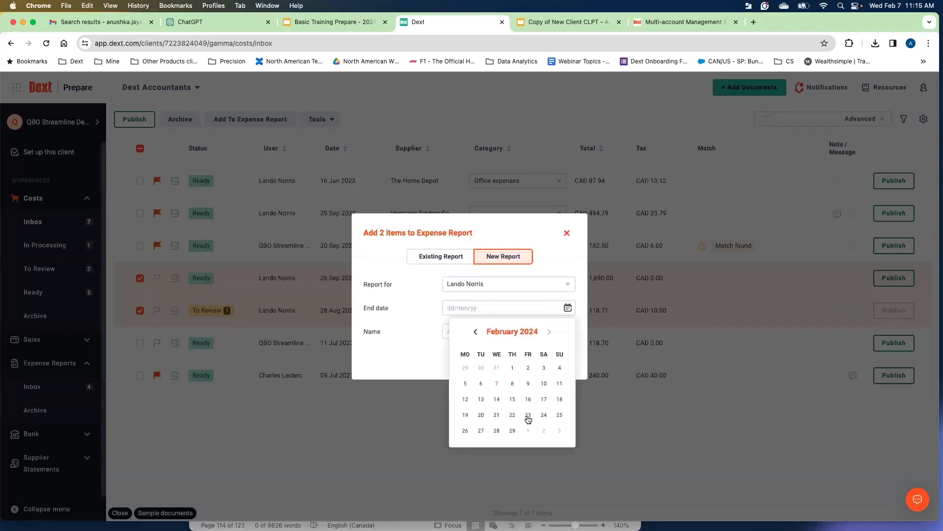
pyautogui.click(513, 431)
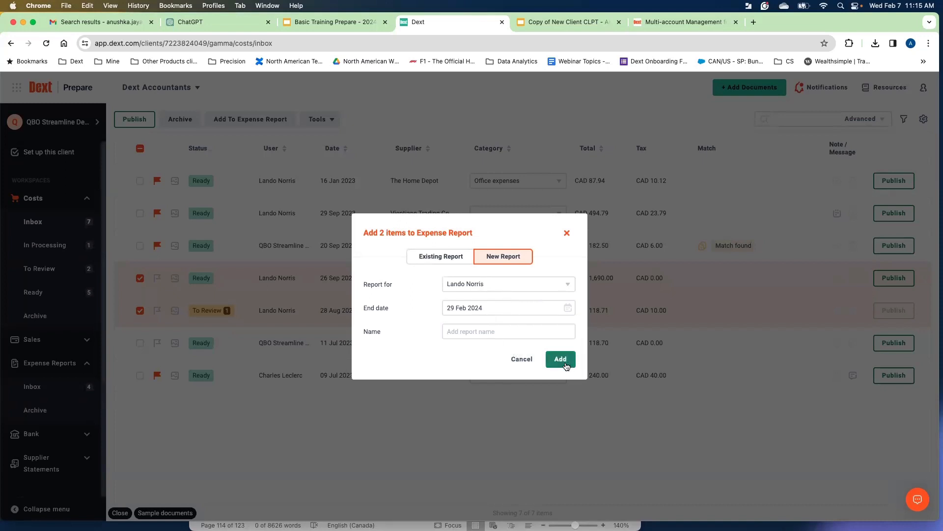
pyautogui.click(566, 232)
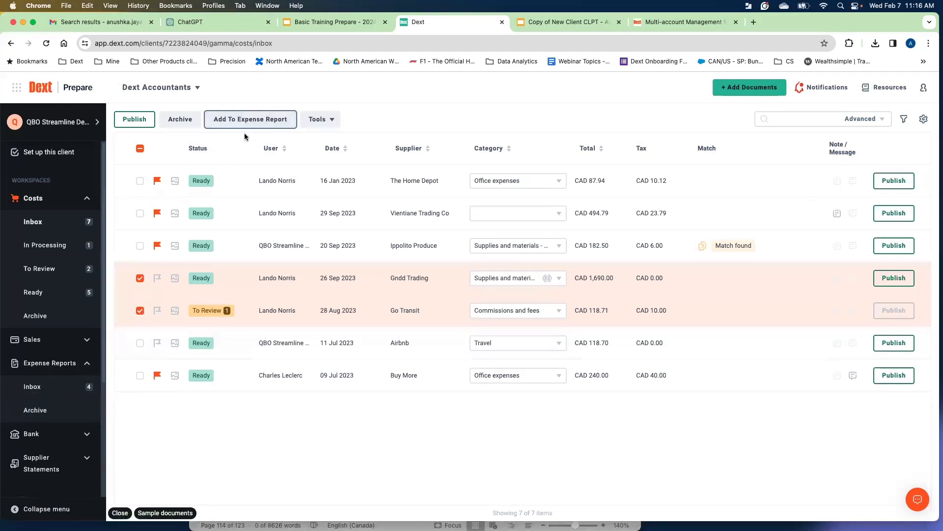
# Add the selected Gndd Trading and Go Transit documents to the submitter's existing 29 Feb 2024 expense report.
pyautogui.click(256, 124)
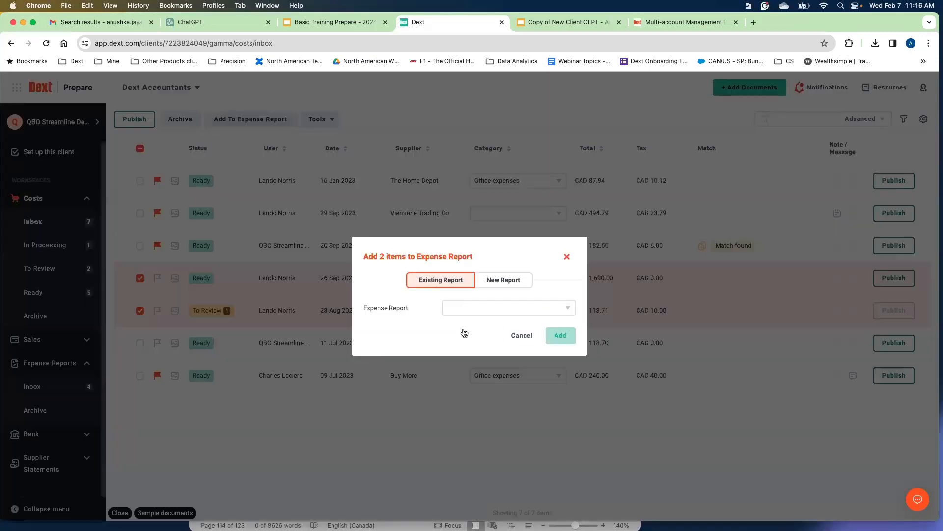
pyautogui.click(535, 313)
pyautogui.click(521, 325)
pyautogui.click(531, 310)
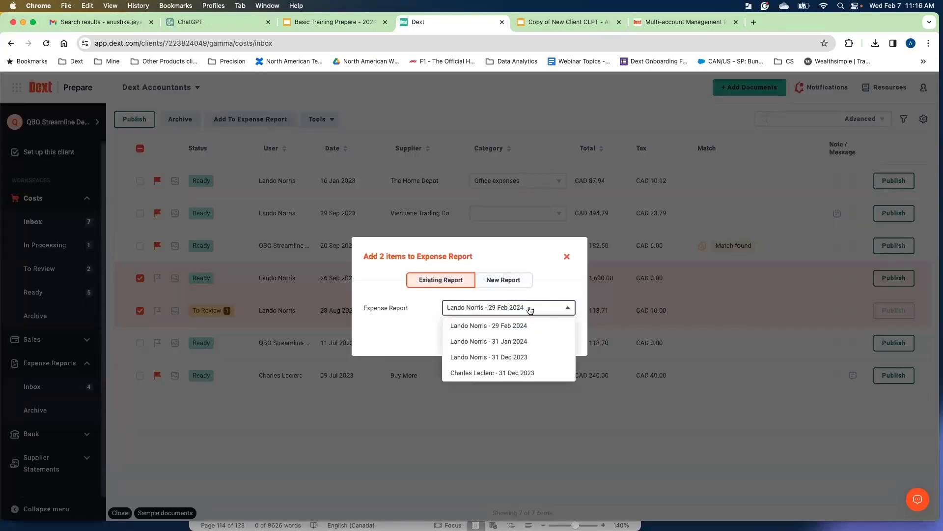
pyautogui.click(530, 310)
pyautogui.click(560, 335)
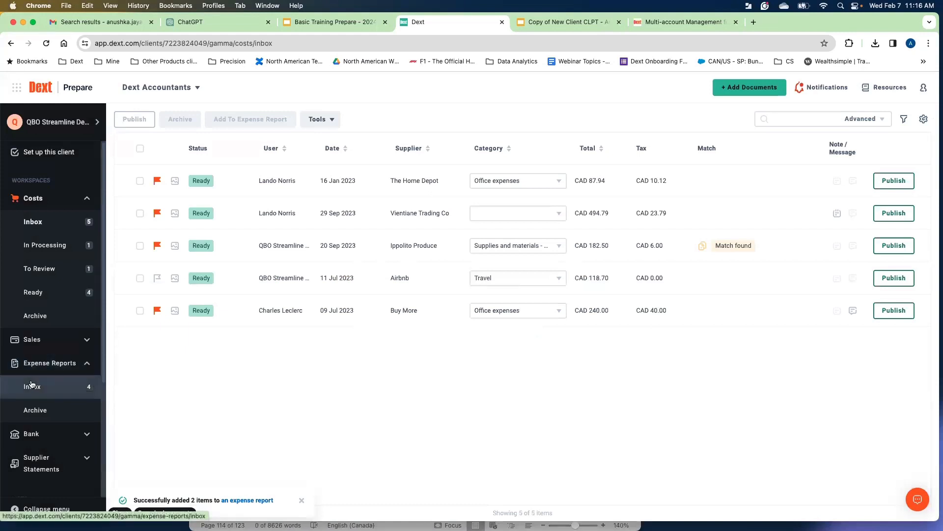
# Open the 29 Feb 2024 expense report from the Expense Reports inbox and review its listed items.
pyautogui.click(35, 387)
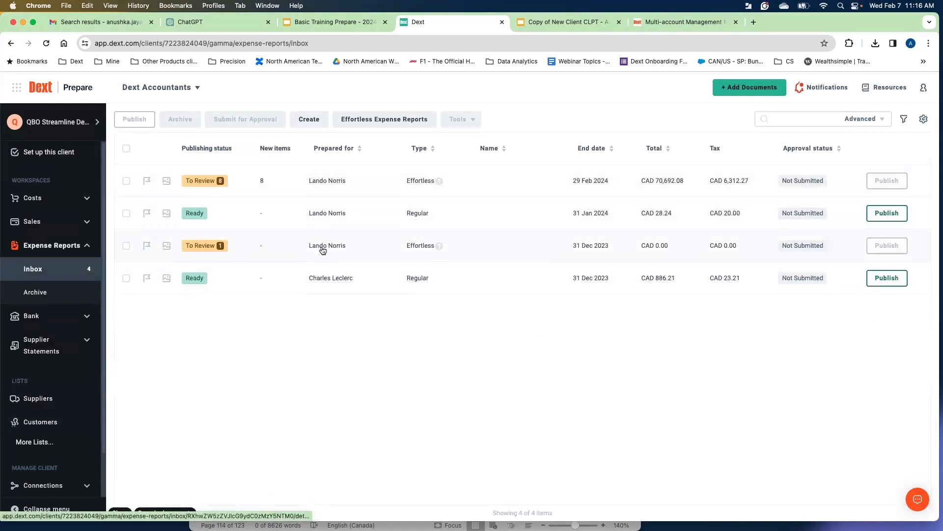
pyautogui.click(325, 192)
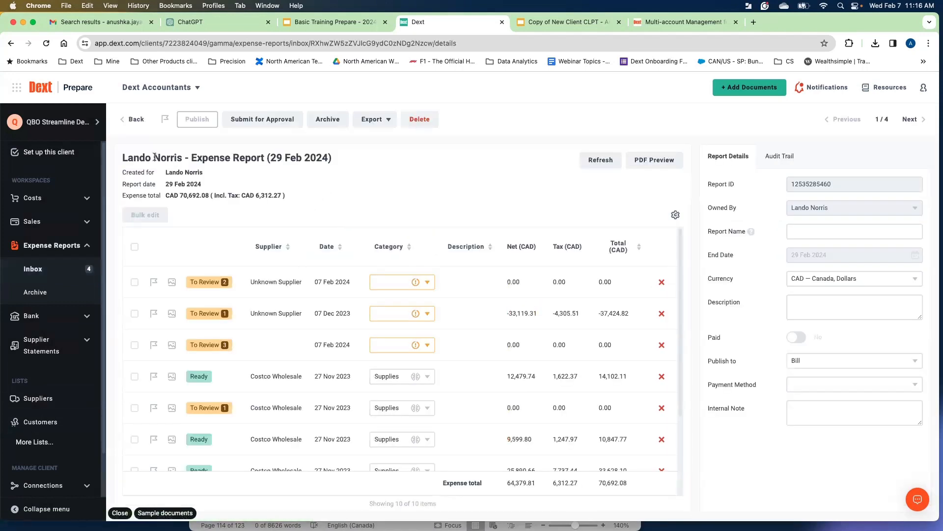
pyautogui.moveTo(155, 157); pyautogui.dragTo(349, 167)
pyautogui.click(350, 170)
pyautogui.scroll(-3, 284, 295)
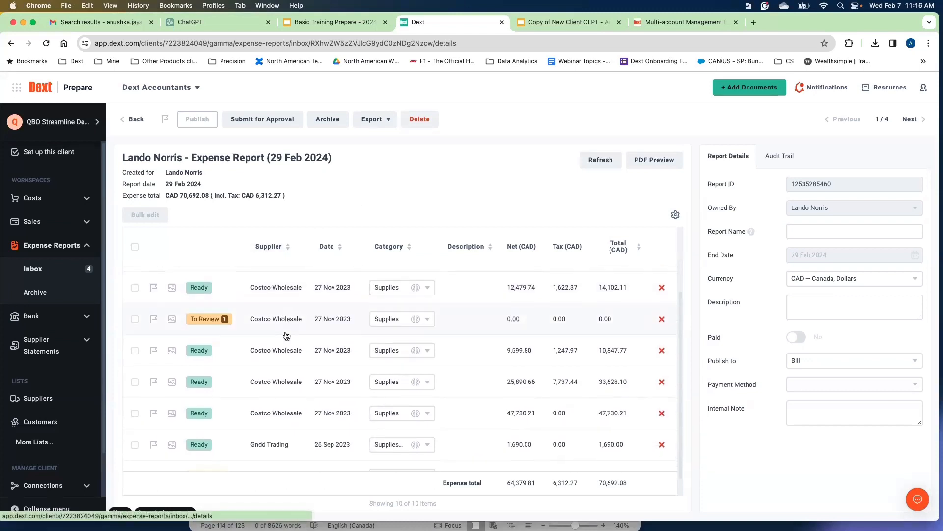
pyautogui.scroll(3, 287, 336)
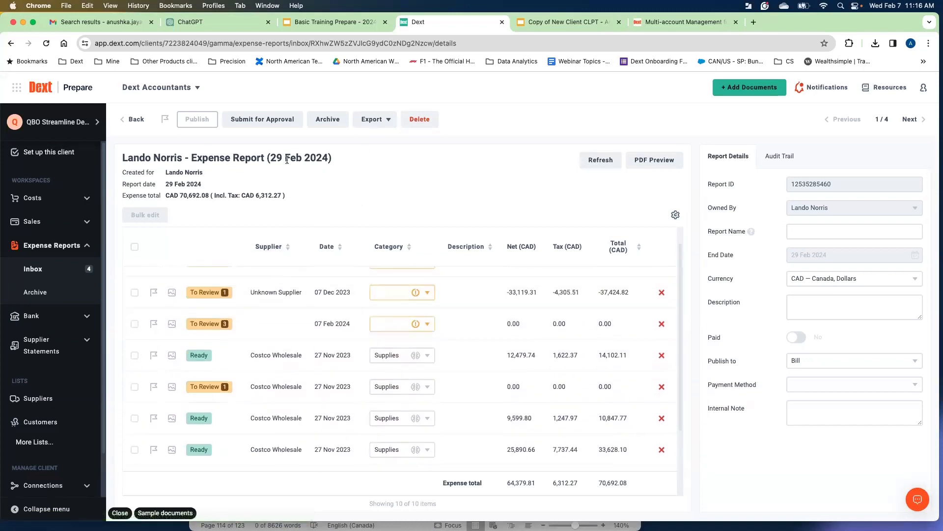
pyautogui.scroll(1, 296, 303)
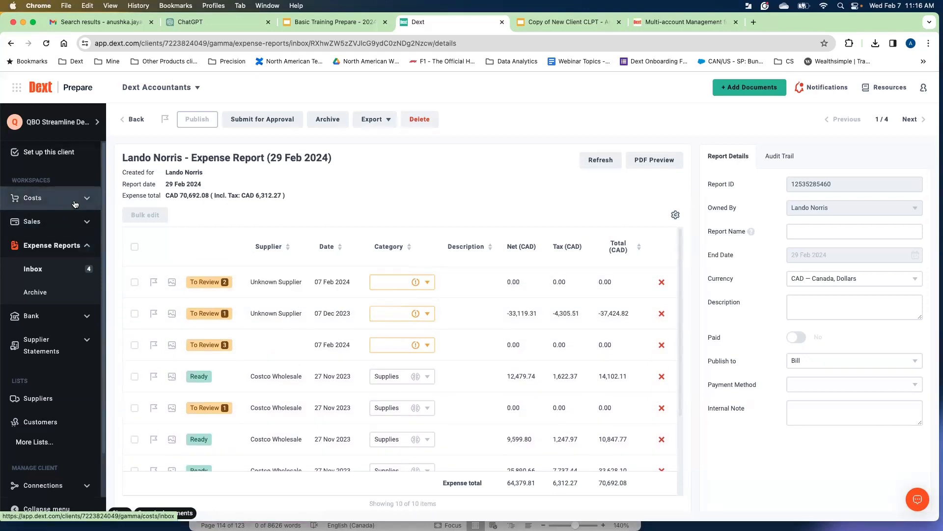
# Inspect a Costco Wholesale item's category list and document details, returning to the report afterwards.
pyautogui.click(424, 382)
pyautogui.click(424, 382)
pyautogui.click(424, 382)
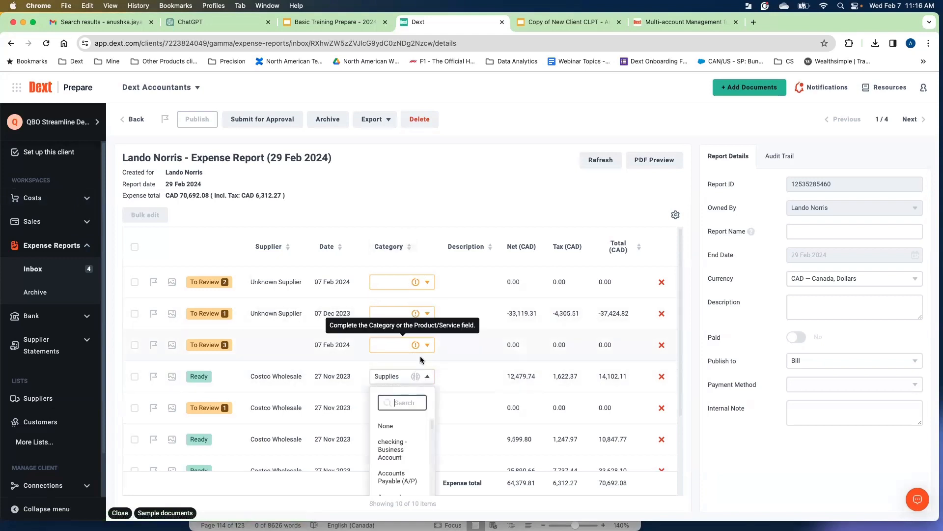
pyautogui.click(431, 206)
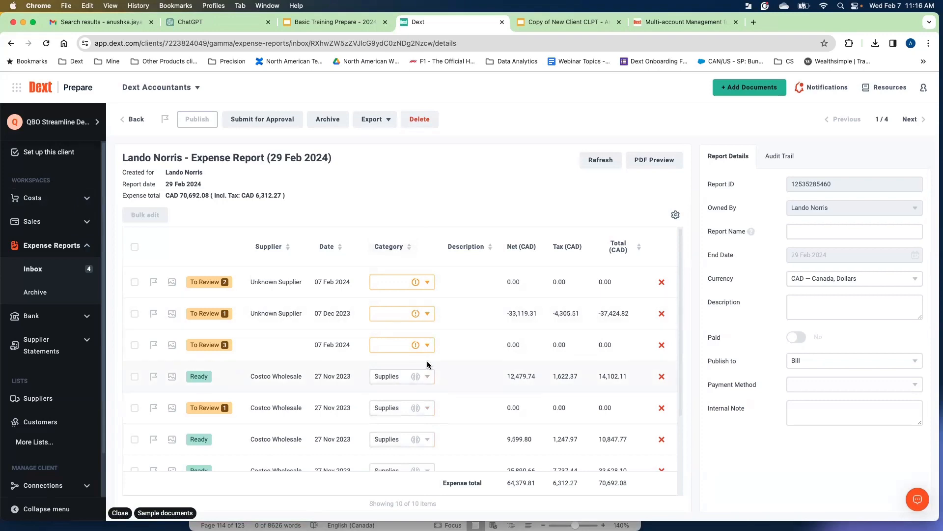
pyautogui.click(276, 377)
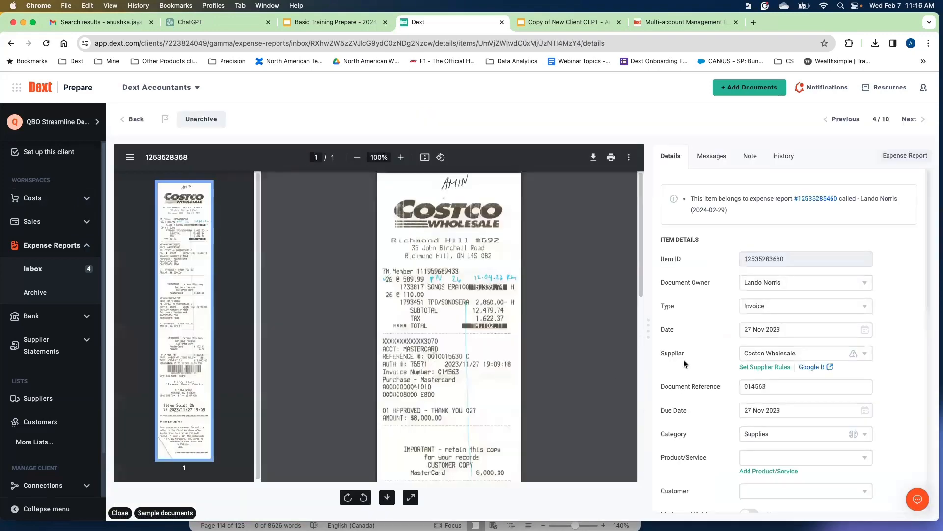
pyautogui.click(135, 119)
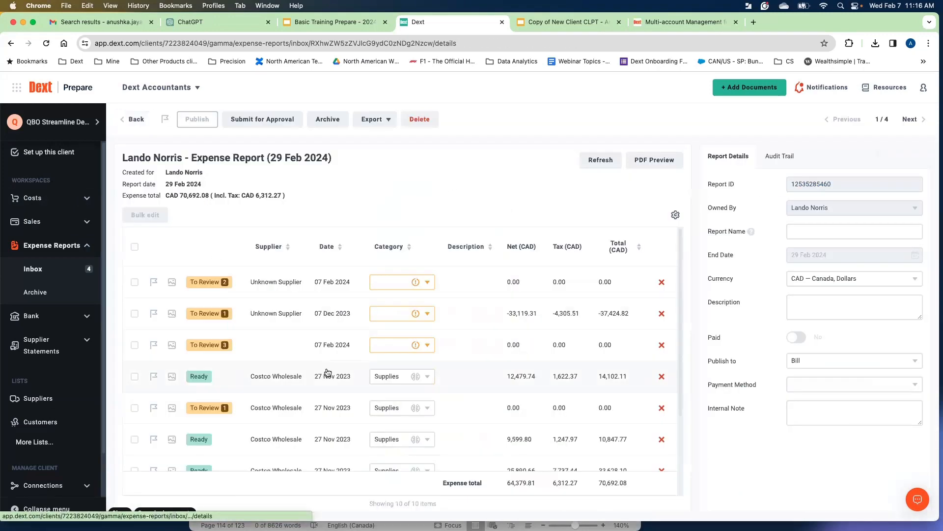
# Try to open the PDF preview of the 29 Feb 2024 expense report.
pyautogui.scroll(-1, 463, 357)
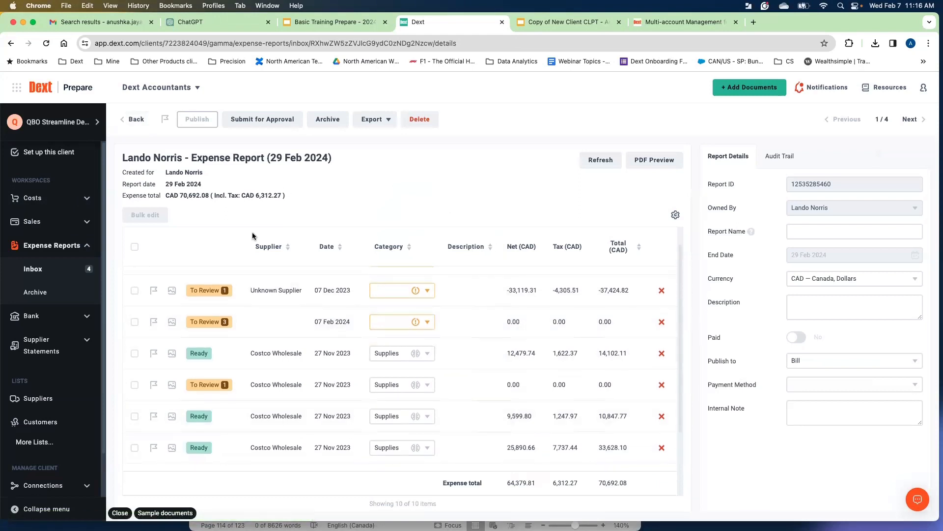
pyautogui.click(665, 162)
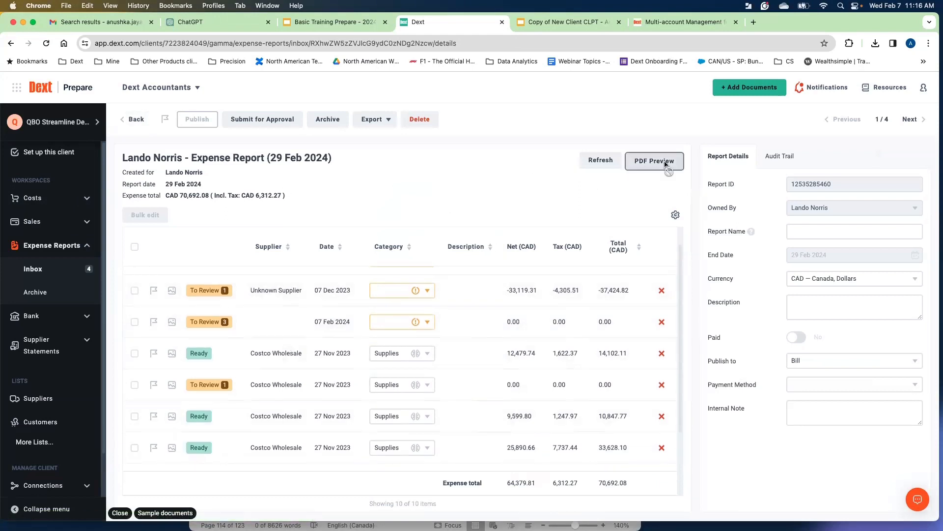
pyautogui.click(921, 96)
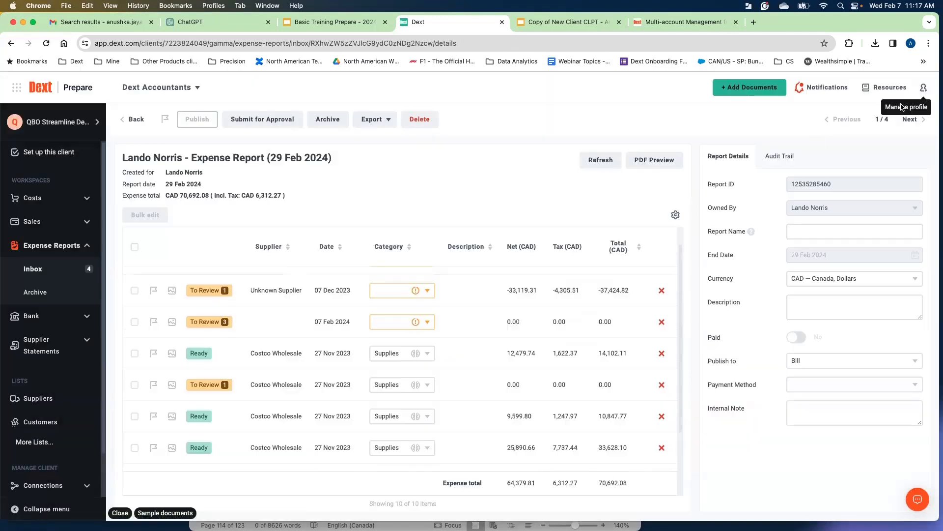
# Open the 31 Jan 2024 expense report and view its PDF preview.
pyautogui.click(131, 119)
pyautogui.click(417, 220)
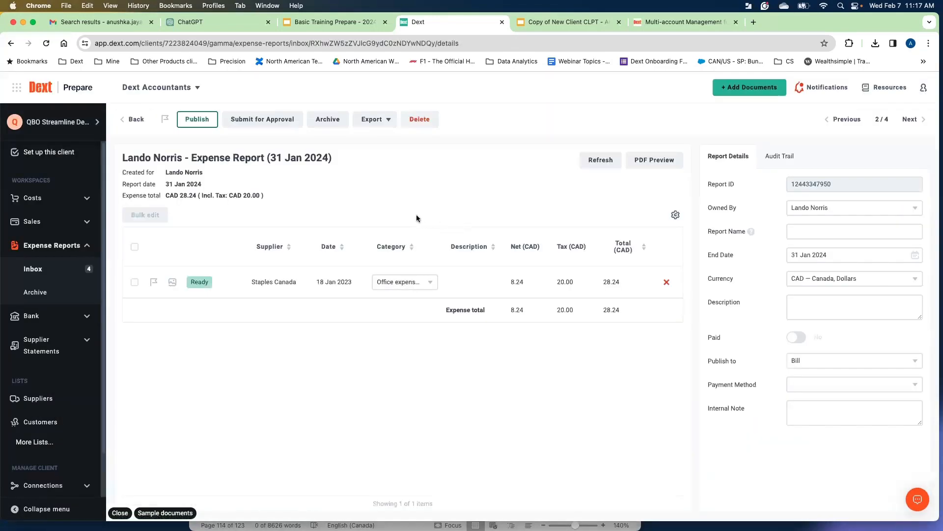
pyautogui.click(647, 163)
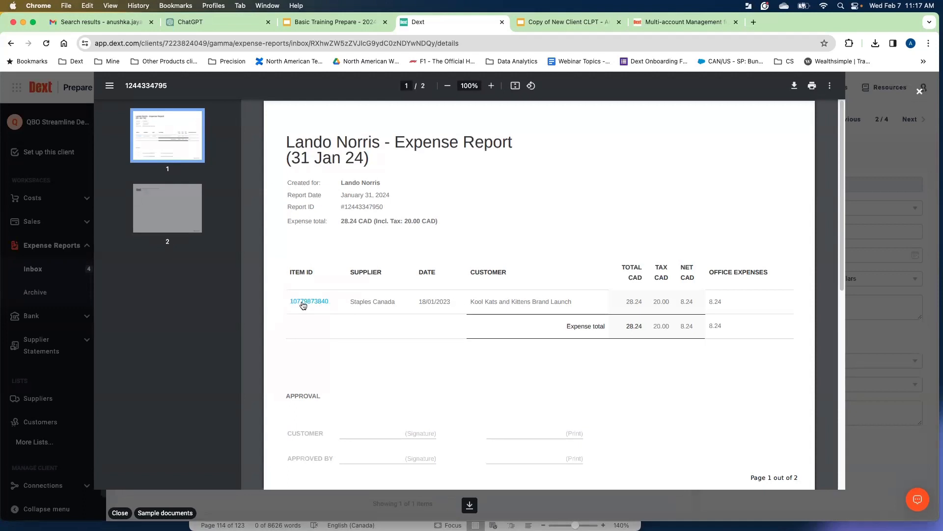
pyautogui.click(920, 91)
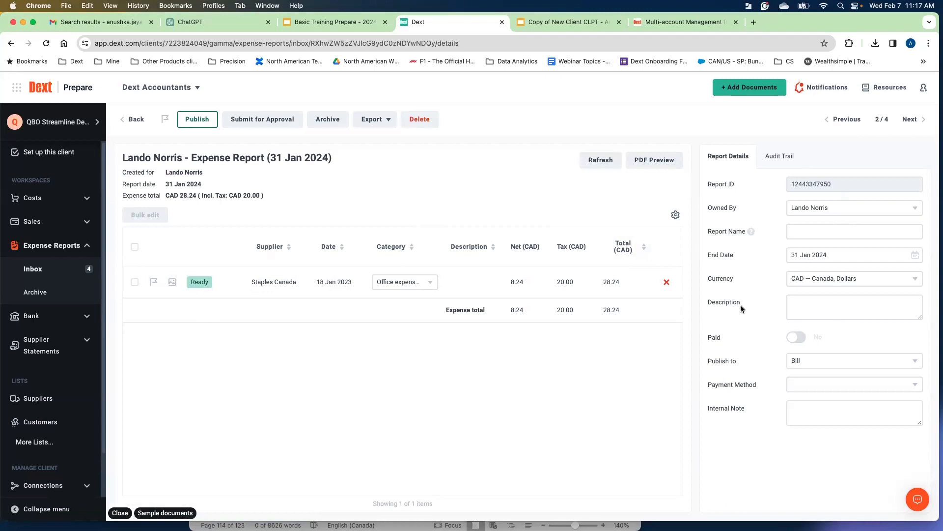
# Review the report's Owned By and Publish to options, then check its audit trail and report details.
pyautogui.click(814, 209)
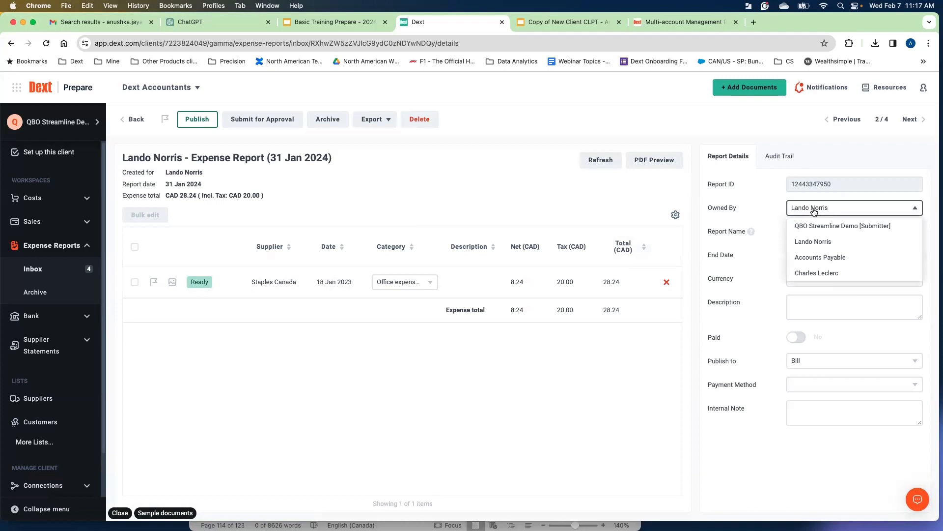
pyautogui.click(720, 207)
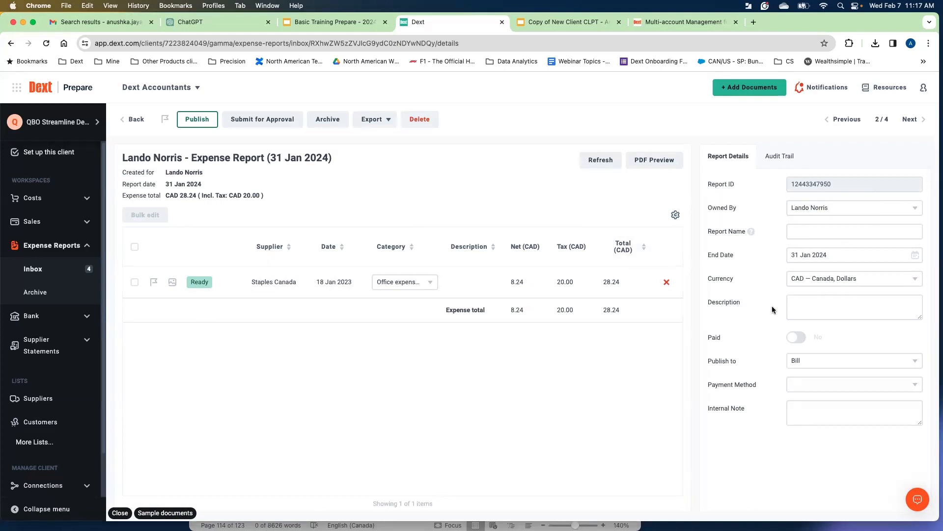
pyautogui.click(813, 361)
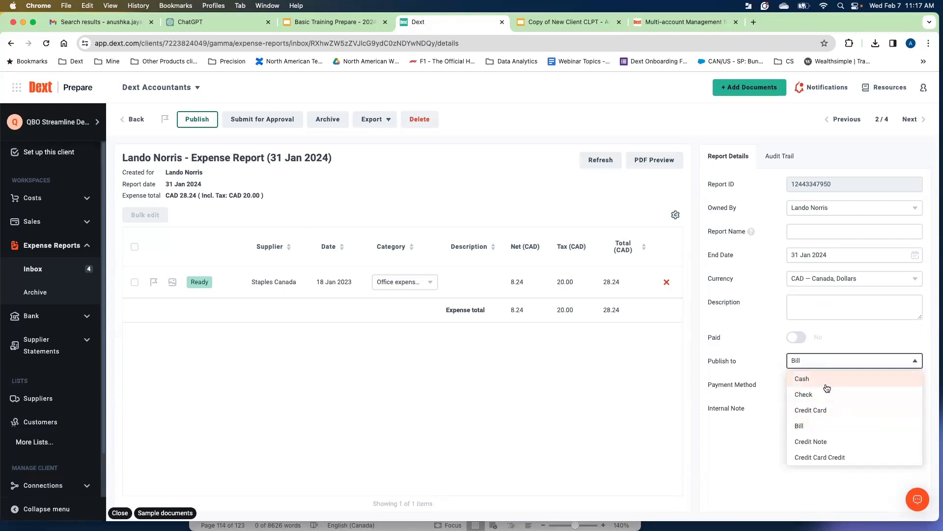
pyautogui.click(806, 425)
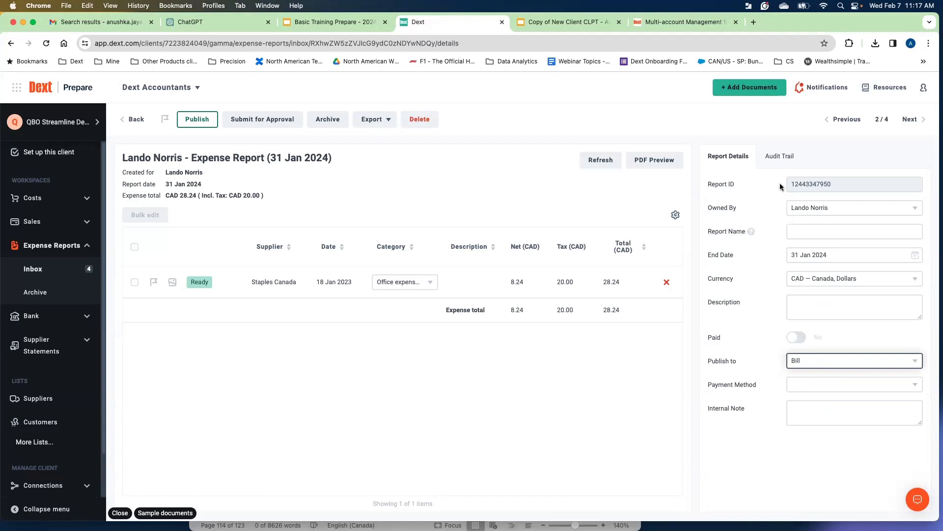
pyautogui.click(788, 161)
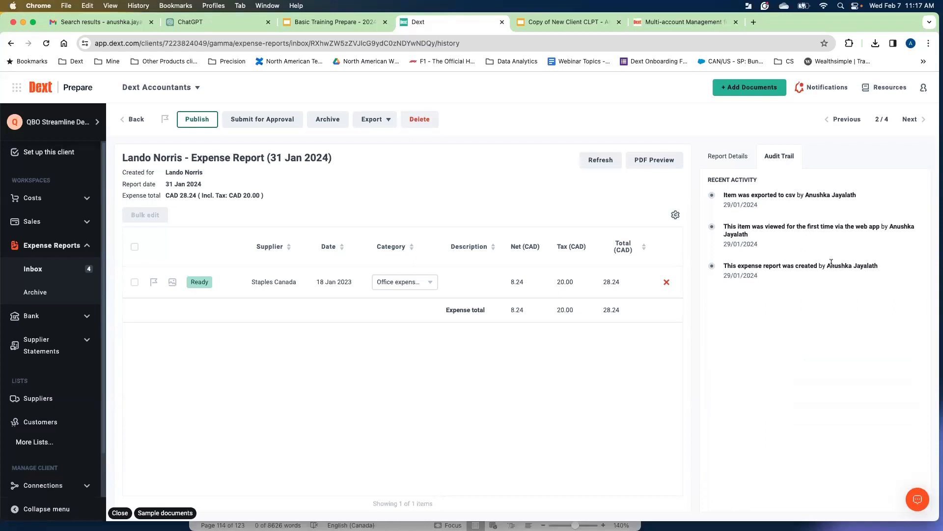
pyautogui.click(732, 166)
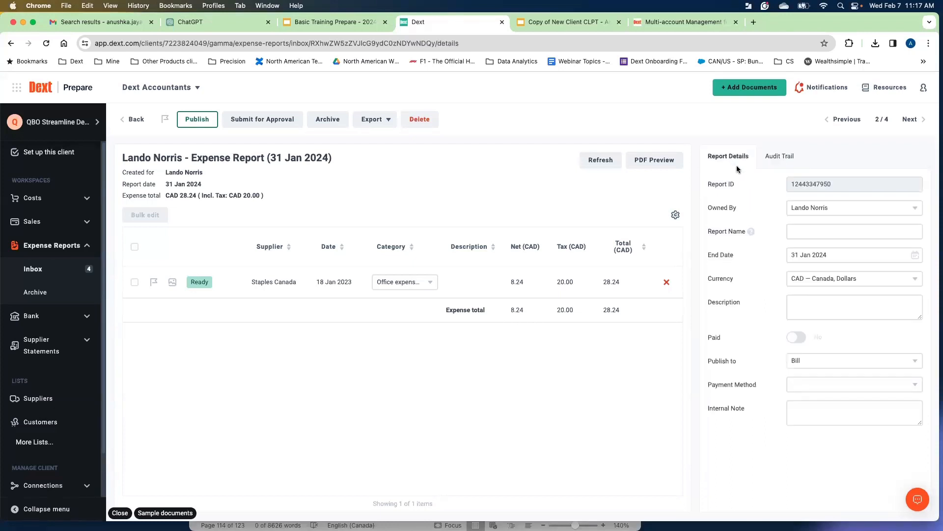
# Return to the expense reports list and view the Expense Reports Archive and Inbox.
pyautogui.click(133, 121)
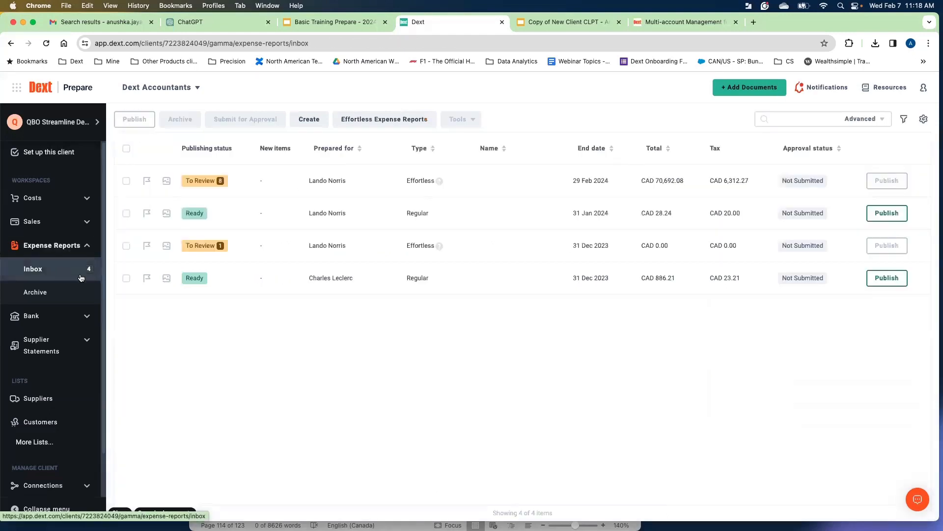
pyautogui.moveTo(209, 251)
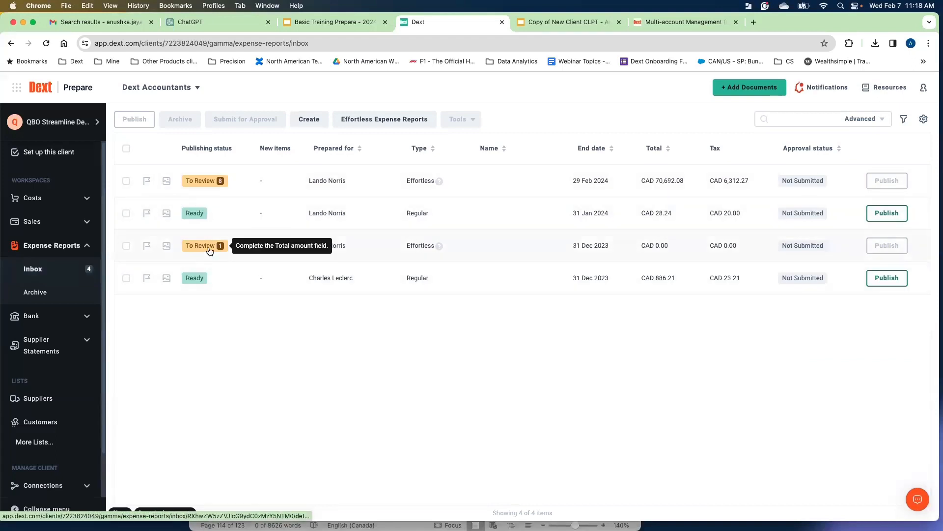
pyautogui.click(35, 295)
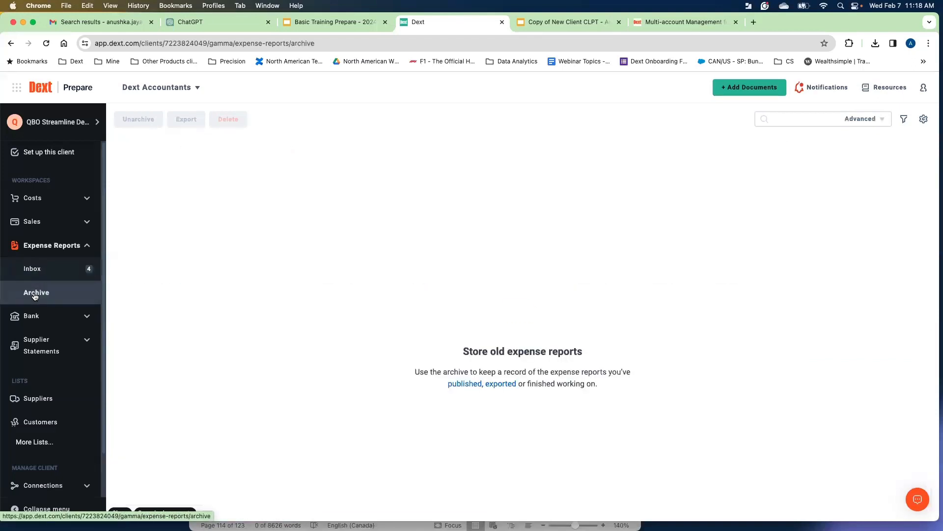
pyautogui.click(43, 269)
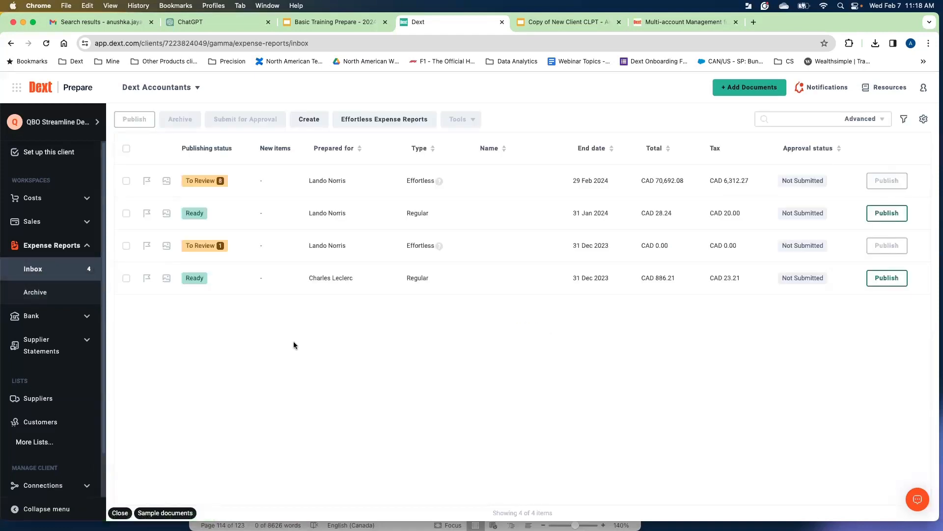
# Open the client's Submission History from the Profile section of the sidebar.
pyautogui.click(87, 245)
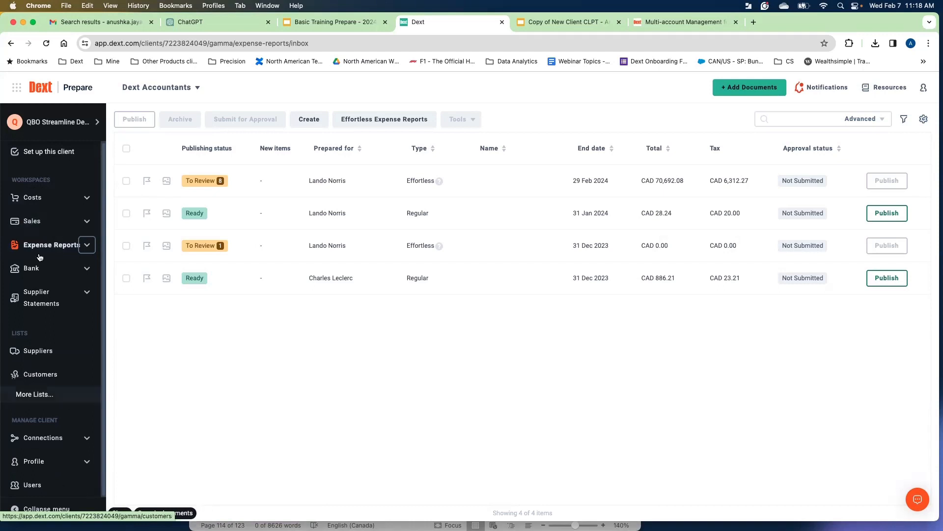
pyautogui.click(87, 463)
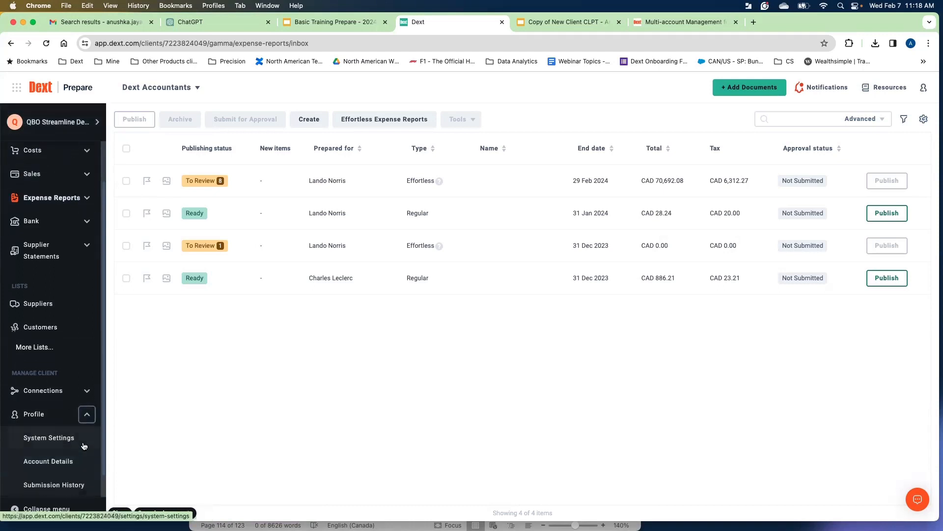
pyautogui.click(55, 488)
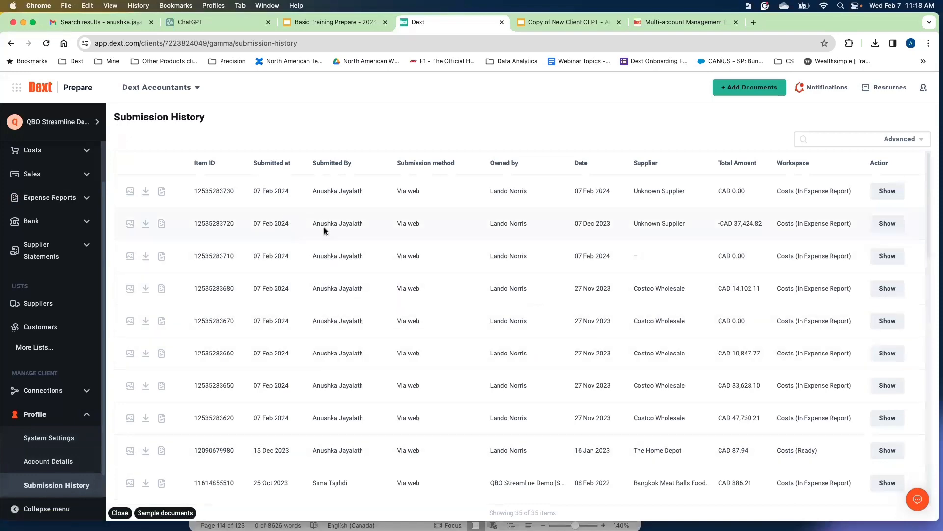
# Browse the submission history list and open its advanced filter options.
pyautogui.scroll(-3, 324, 232)
pyautogui.scroll(3, 329, 250)
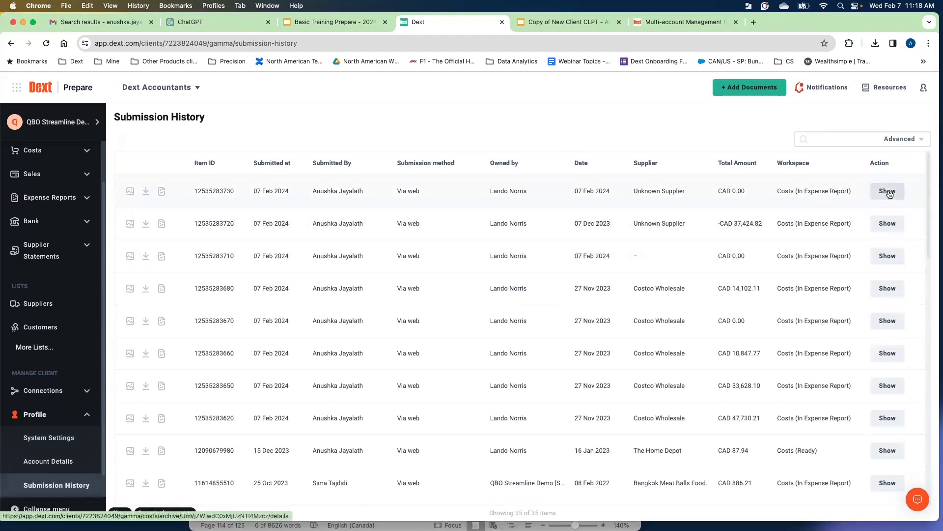
pyautogui.scroll(-3, 813, 232)
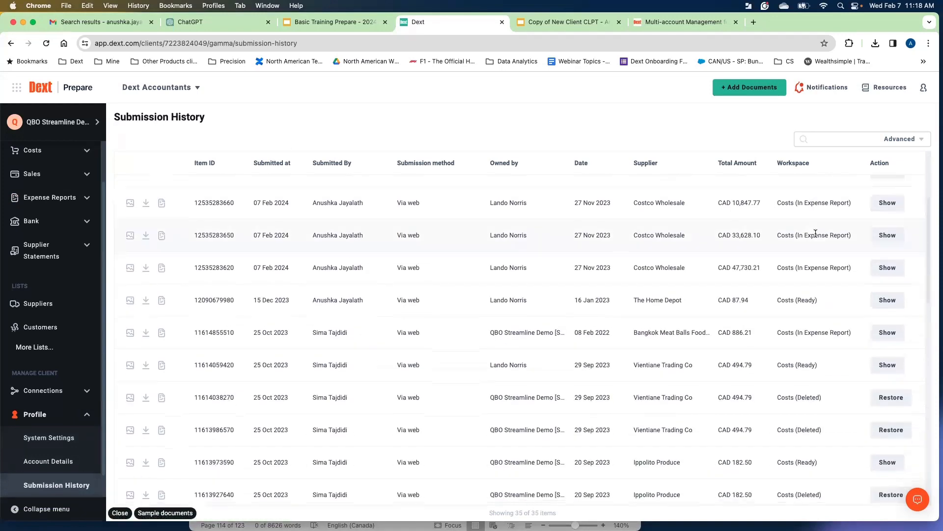
pyautogui.scroll(-1, 815, 233)
pyautogui.moveTo(821, 383); pyautogui.dragTo(794, 384)
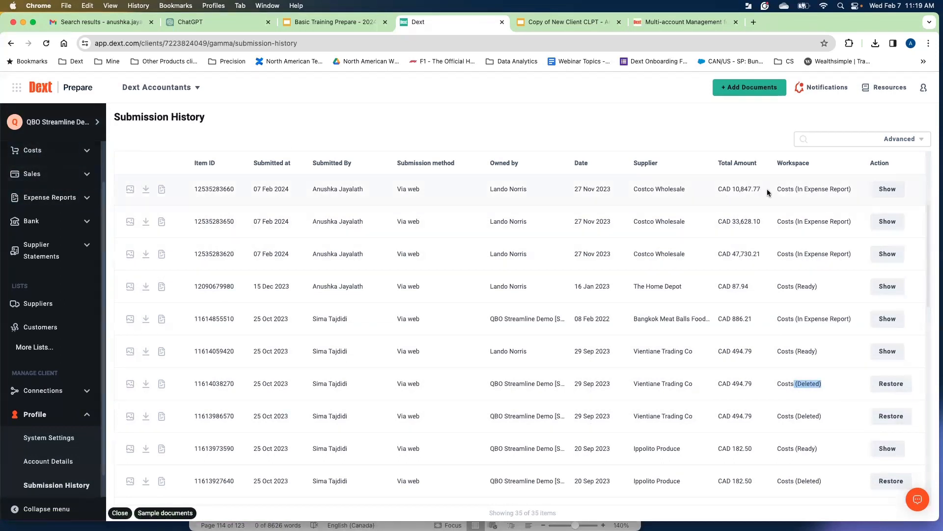
pyautogui.click(918, 142)
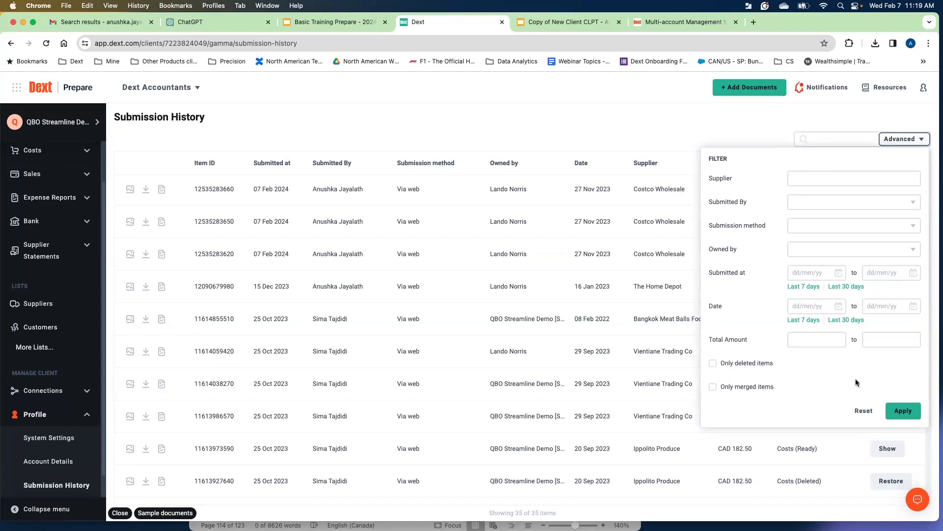
# Close the advanced filter options and scroll through the submission history list.
pyautogui.click(656, 139)
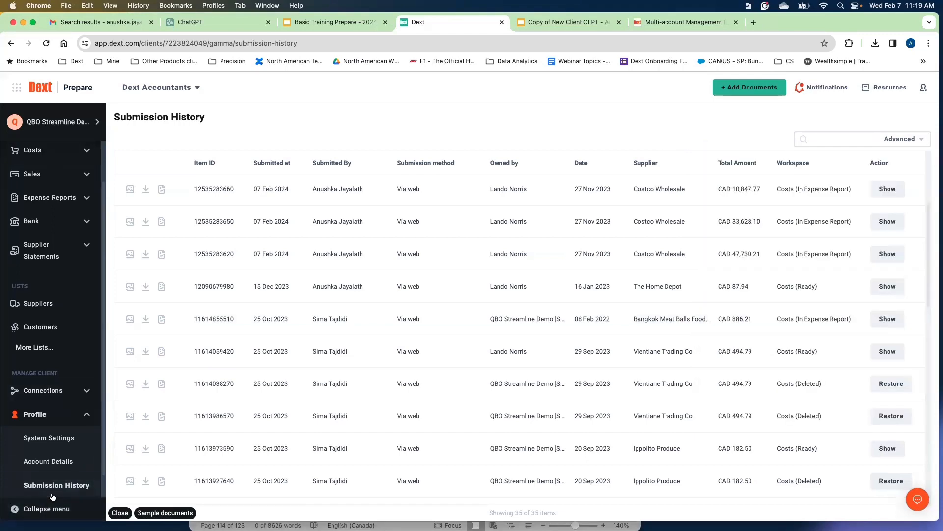
pyautogui.scroll(-5, 371, 333)
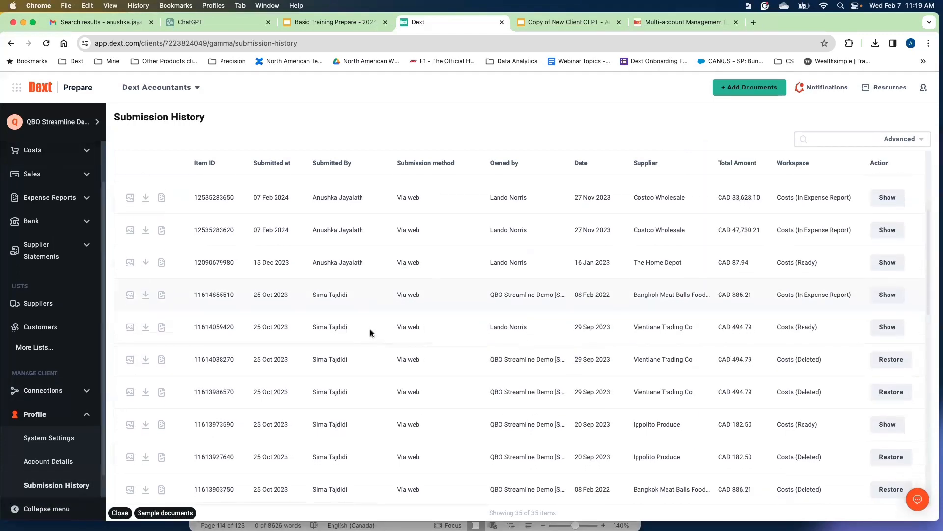
pyautogui.scroll(8, 372, 332)
pyautogui.scroll(3, 373, 332)
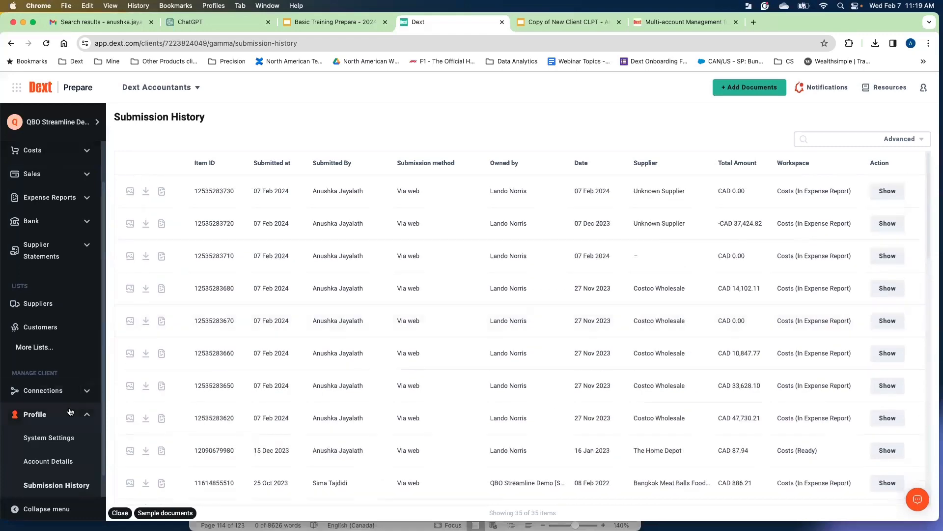
# Collapse the Profile section, open the client's Users list and scroll through the existing users.
pyautogui.click(87, 414)
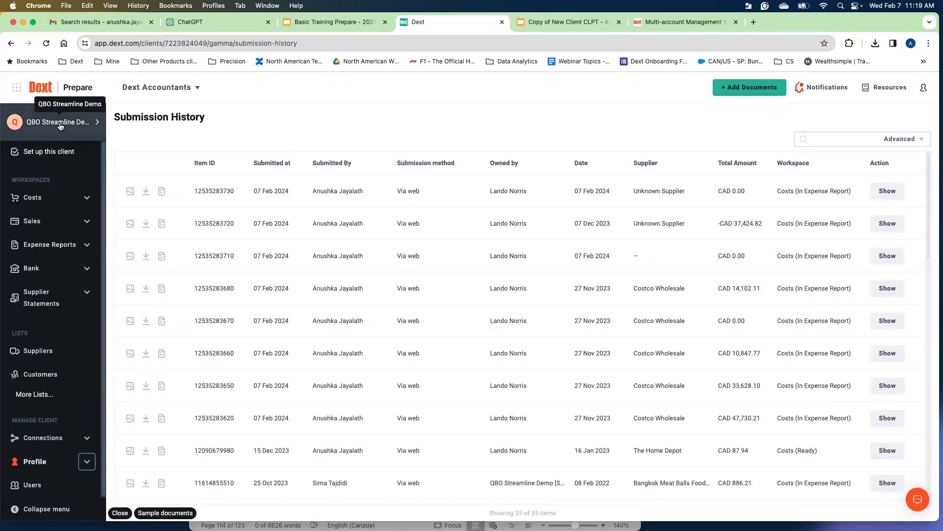
pyautogui.click(48, 493)
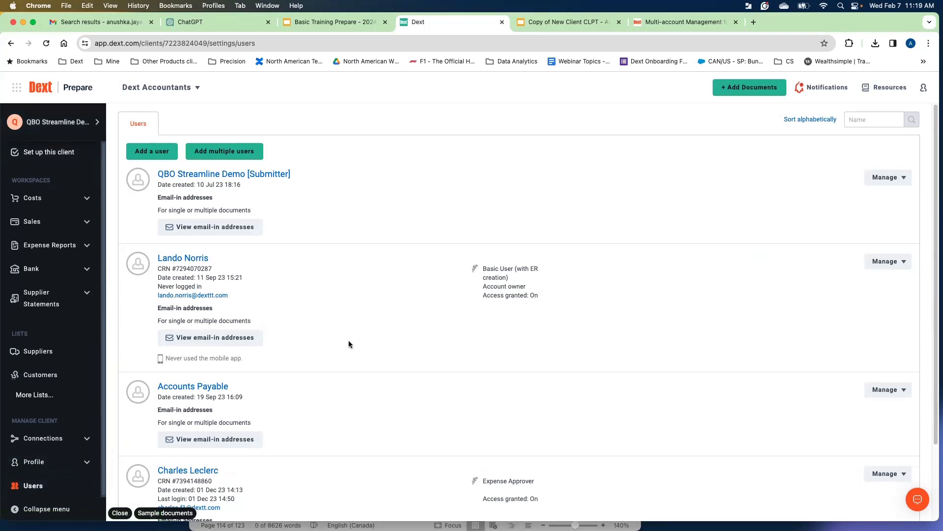
pyautogui.scroll(-1, 323, 301)
pyautogui.scroll(-2, 322, 302)
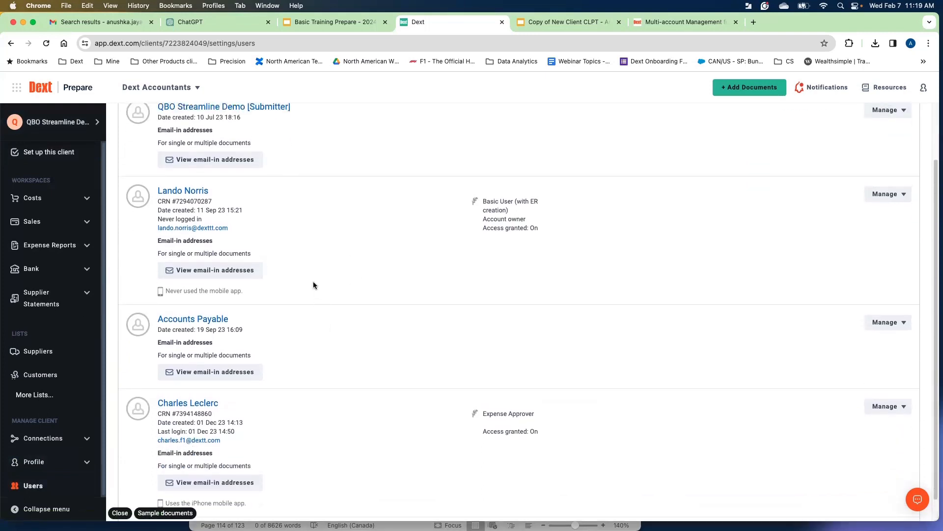
pyautogui.scroll(3, 409, 350)
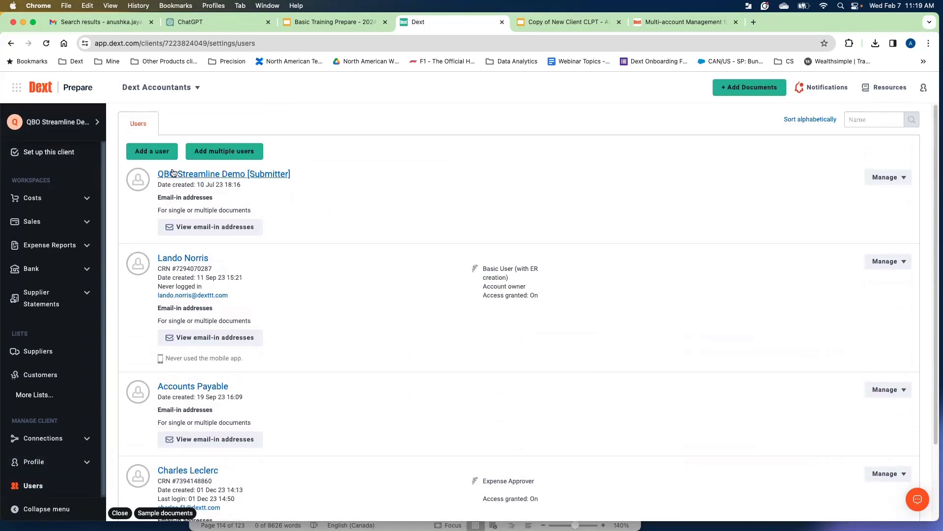
# Start adding a new user, fill in the user's first and last name from autofill, and continue.
pyautogui.click(152, 156)
pyautogui.click(479, 191)
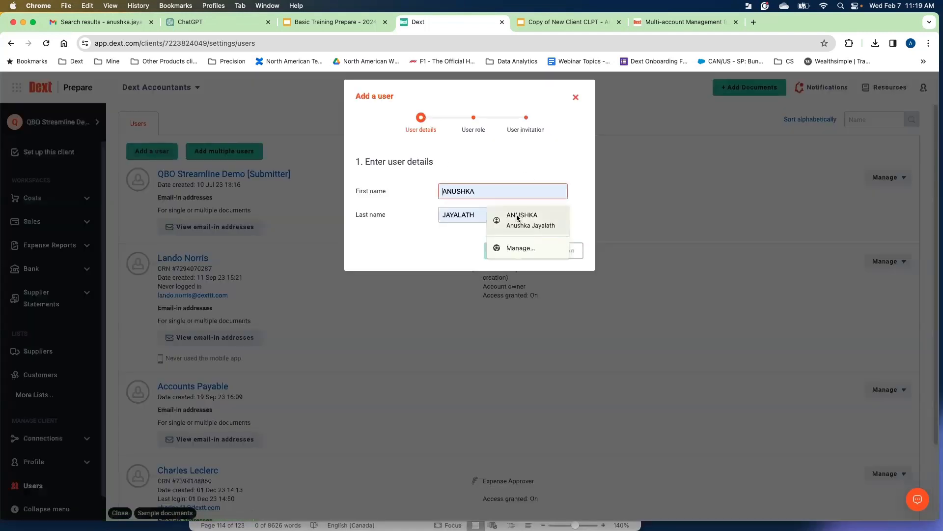
pyautogui.click(506, 216)
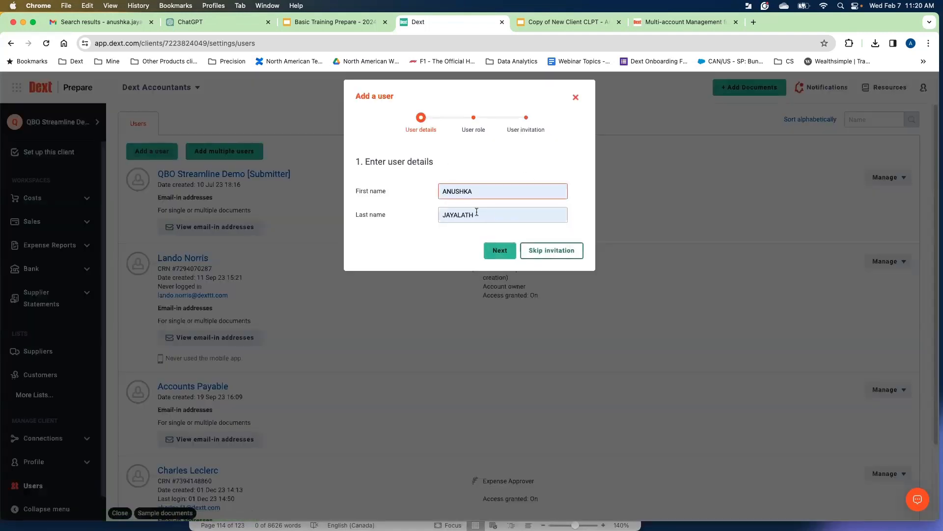
pyautogui.click(499, 251)
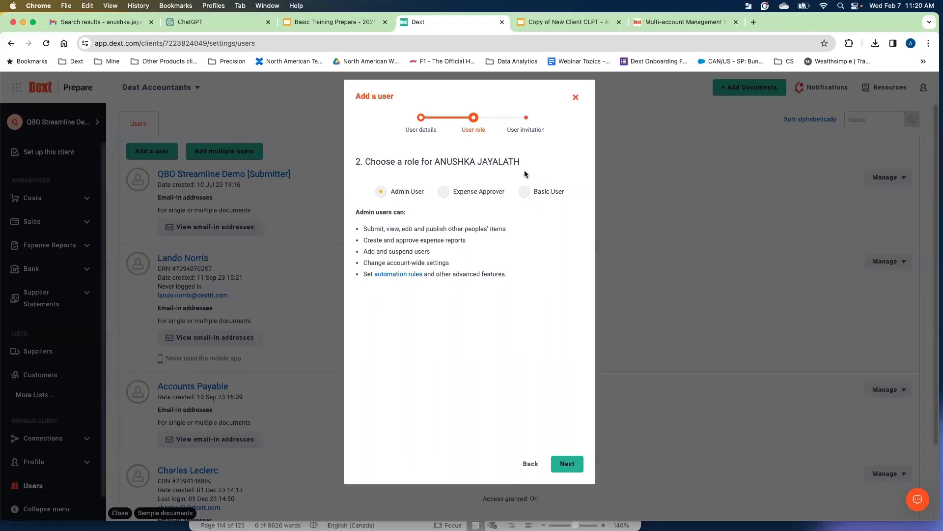
# Choose the Basic User role and toggle the Create expense reports option on and off.
pyautogui.click(557, 197)
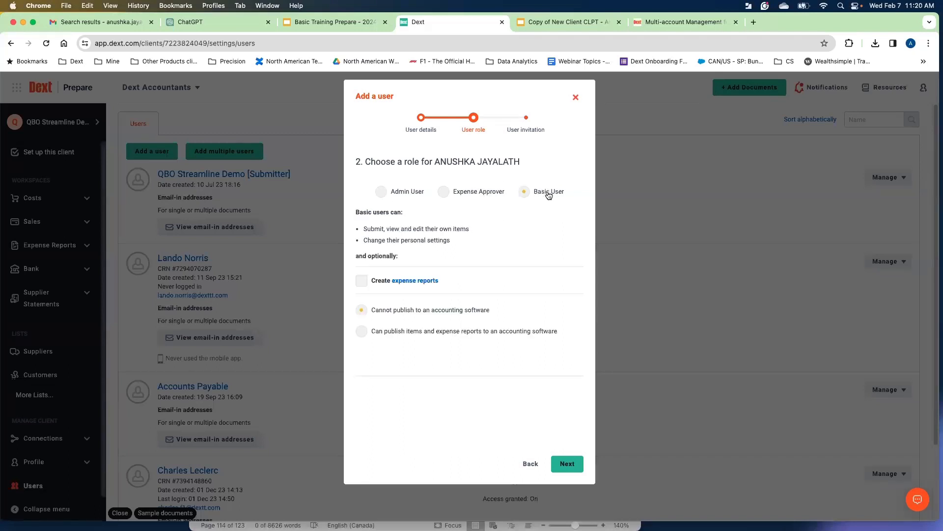
pyautogui.moveTo(470, 229); pyautogui.dragTo(415, 232)
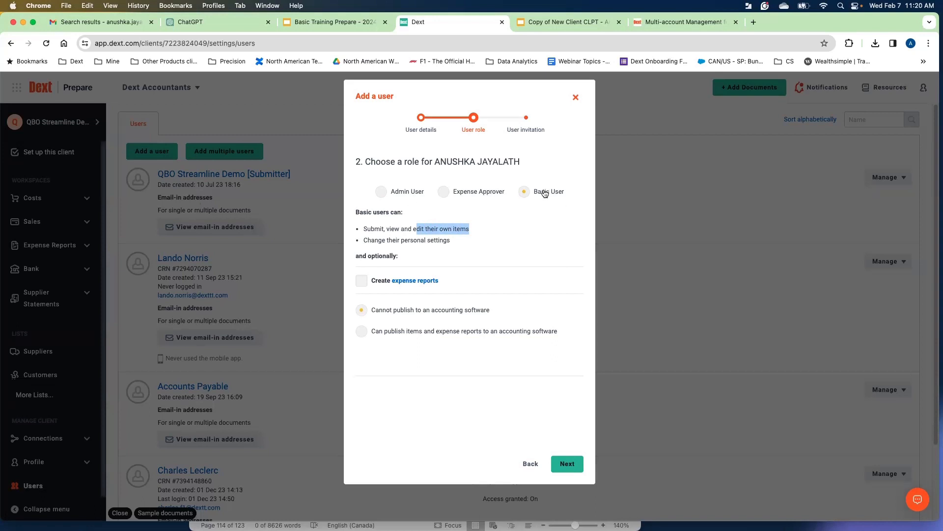
pyautogui.click(537, 216)
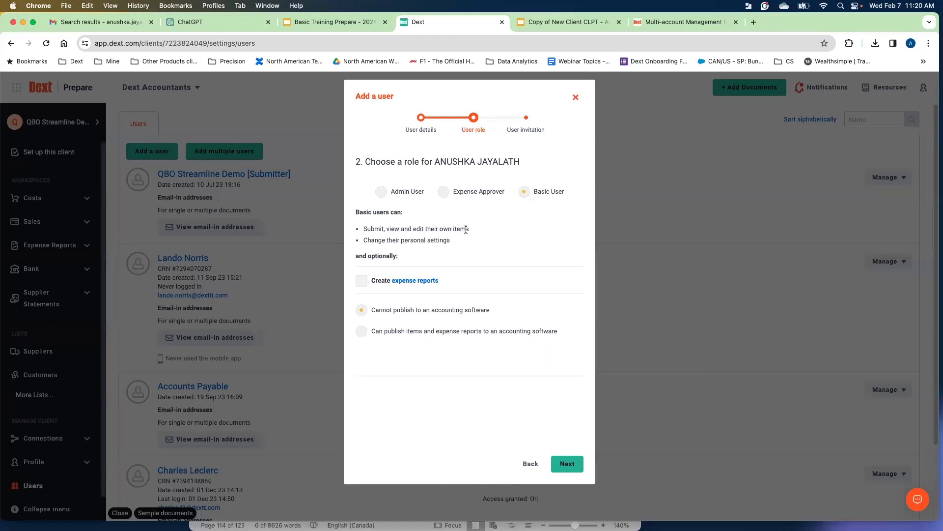
pyautogui.moveTo(467, 229); pyautogui.dragTo(434, 235)
pyautogui.click(361, 283)
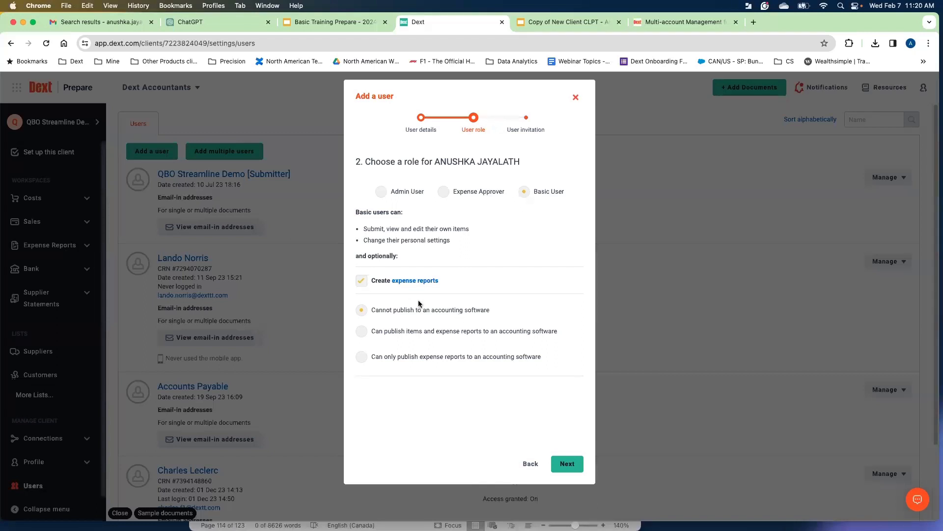
pyautogui.click(363, 285)
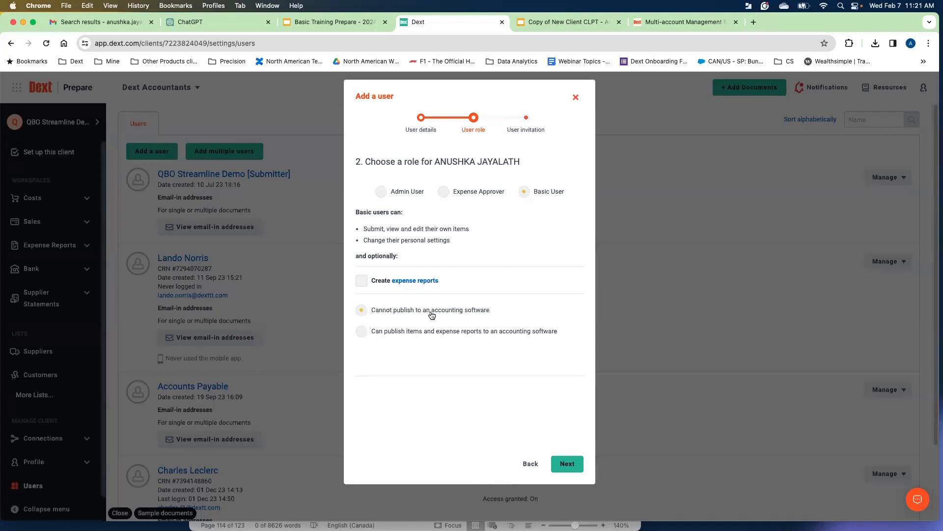
# Switch the role to Expense Approver and continue to the user invitation step.
pyautogui.click(467, 193)
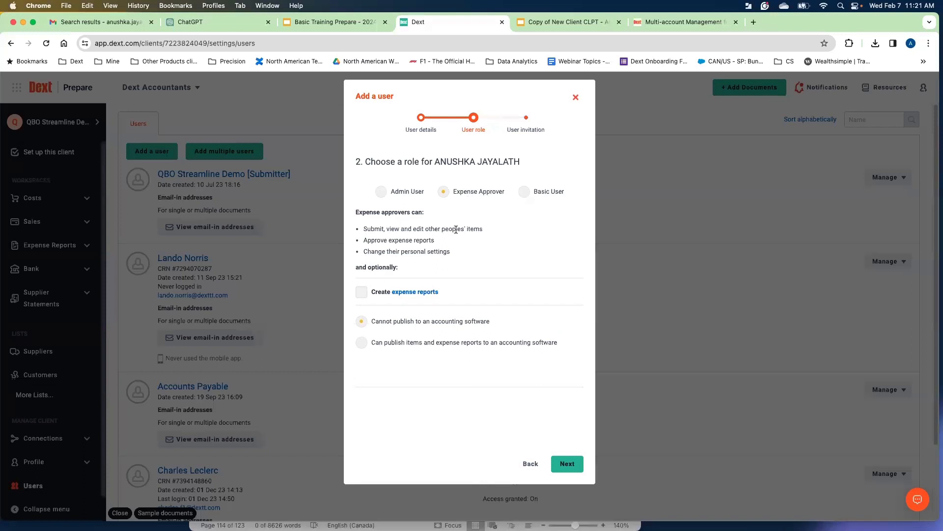
pyautogui.moveTo(484, 229); pyautogui.dragTo(422, 230)
pyautogui.click(489, 245)
pyautogui.click(579, 475)
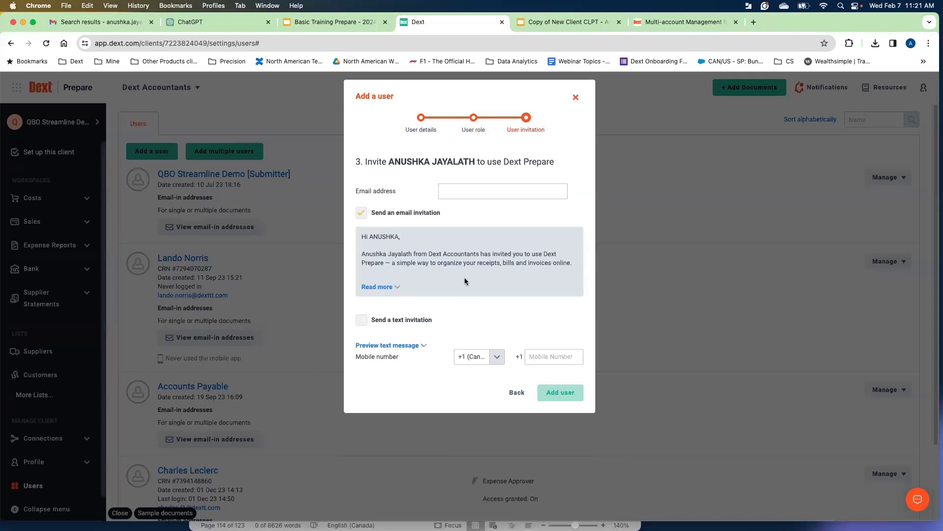
# Fill in the invitee's e-mail and mobile from autofill, preview both invitations, and close the dialog without adding.
pyautogui.click(451, 195)
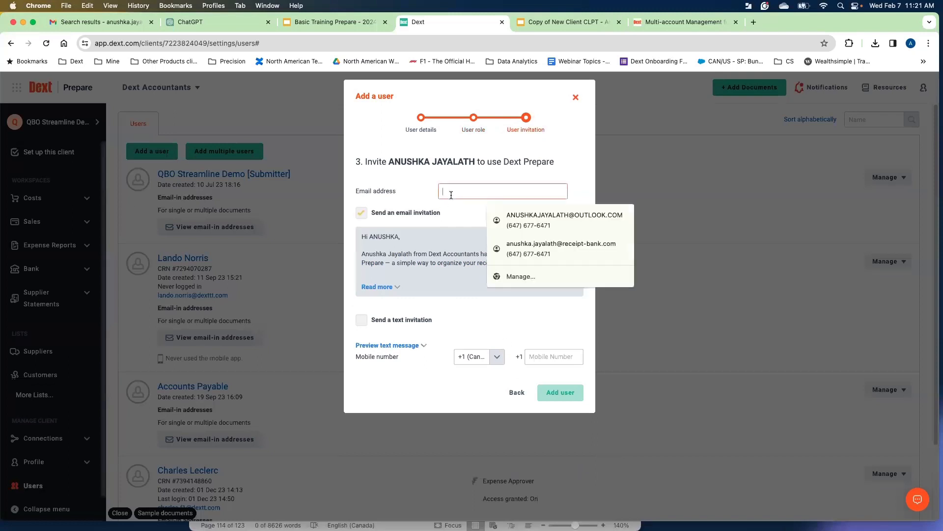
pyautogui.click(571, 251)
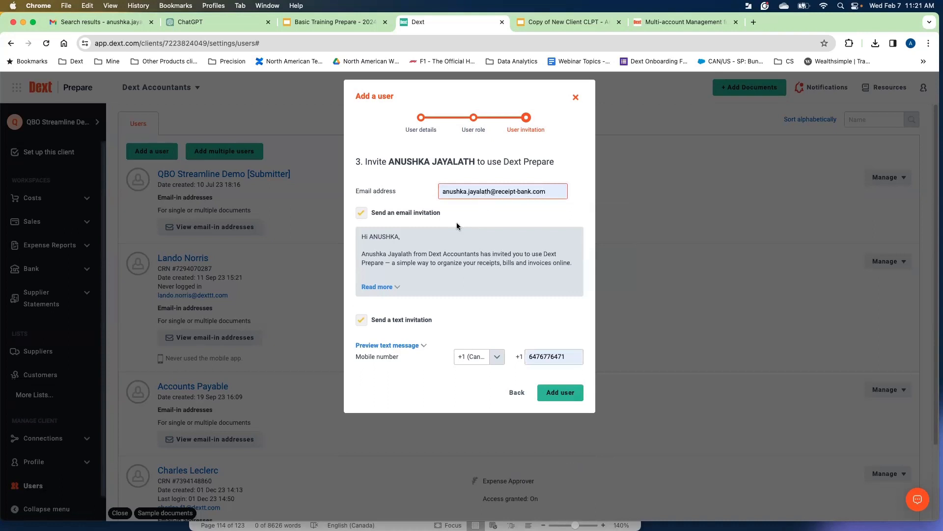
pyautogui.click(400, 289)
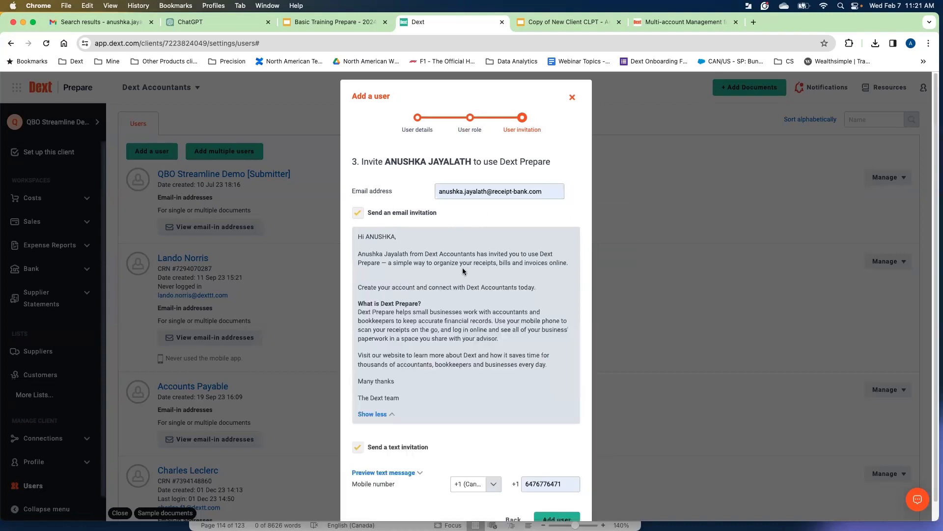
pyautogui.click(395, 418)
pyautogui.click(426, 348)
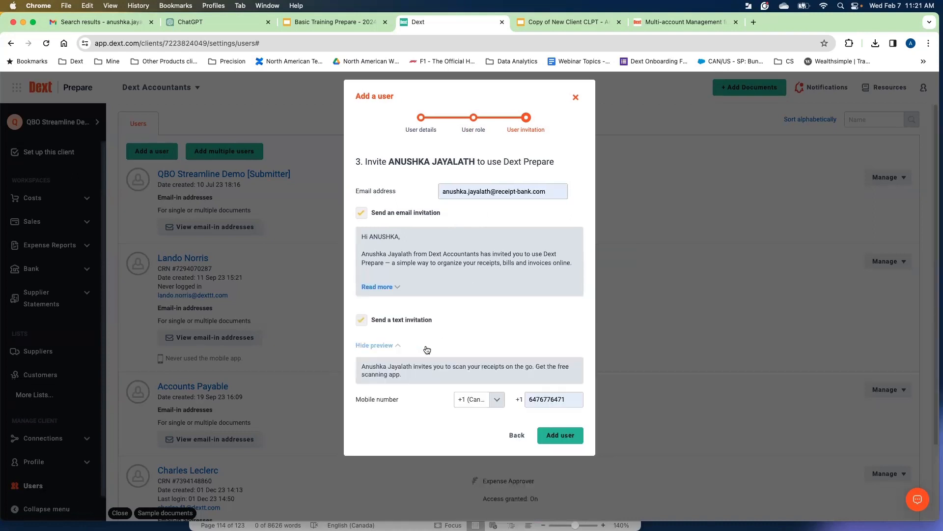
pyautogui.click(397, 346)
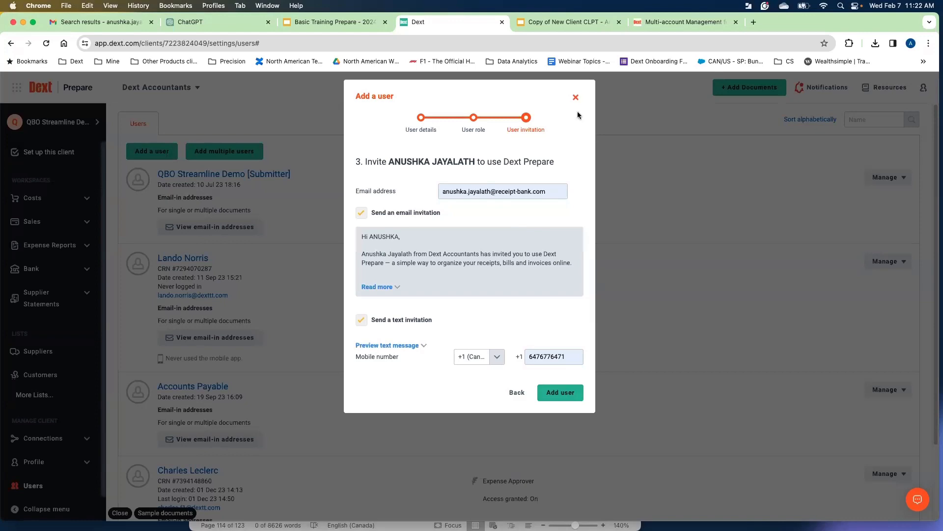
pyautogui.click(576, 99)
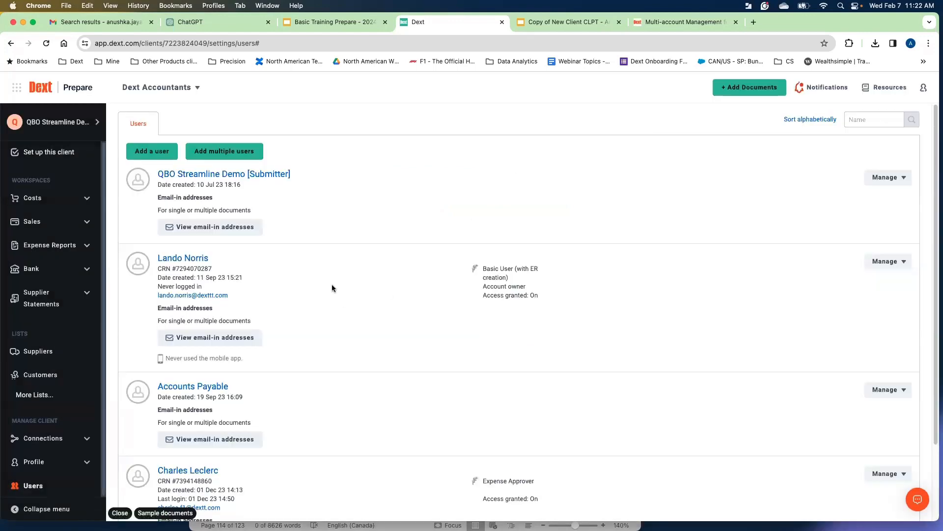
# Open Edit User Details for the Lando Norris user and review the email-in address section.
pyautogui.scroll(-2, 474, 269)
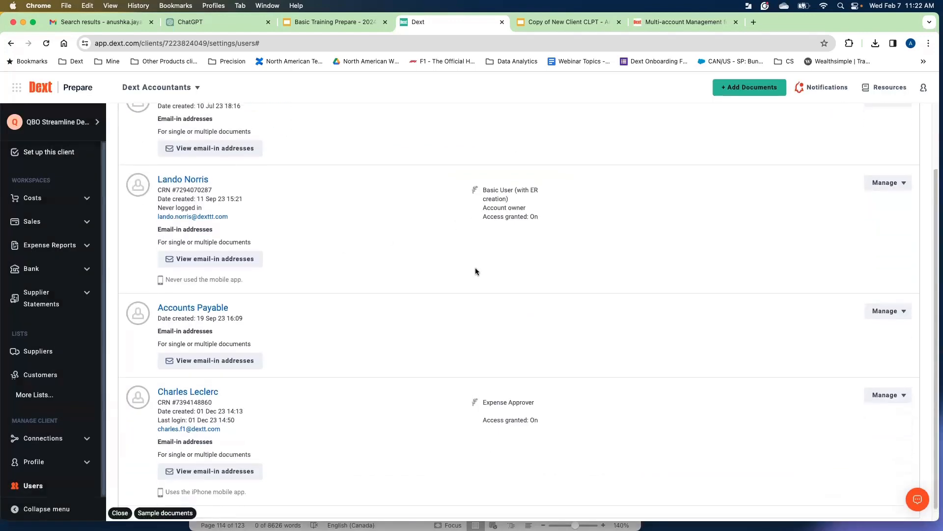
pyautogui.scroll(2, 475, 267)
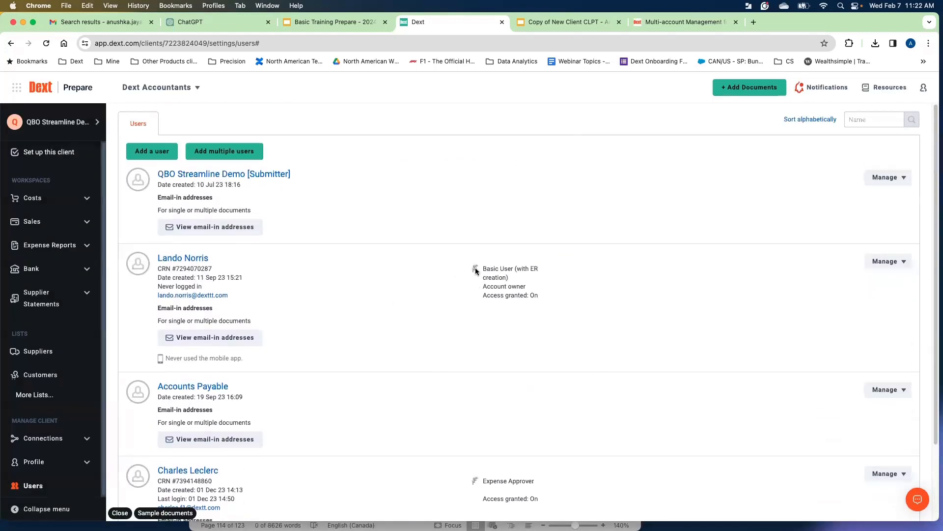
pyautogui.click(879, 267)
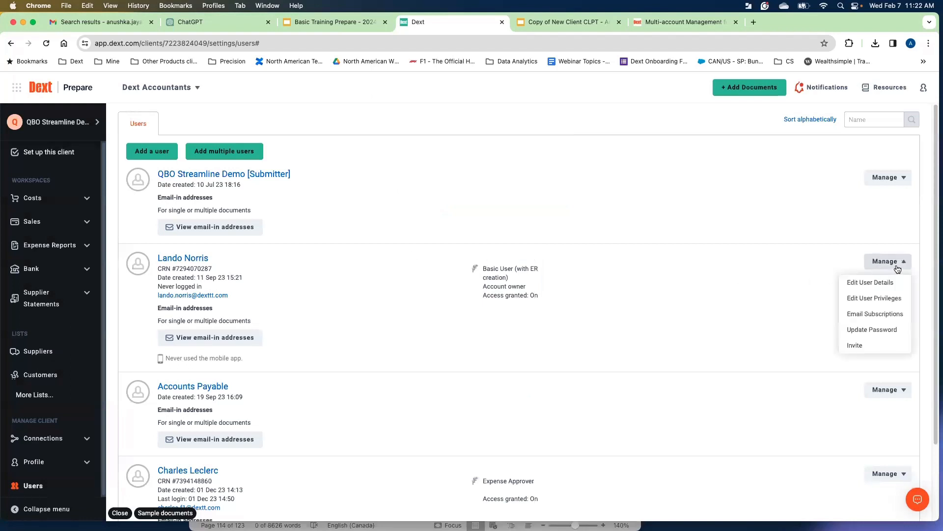
pyautogui.click(870, 284)
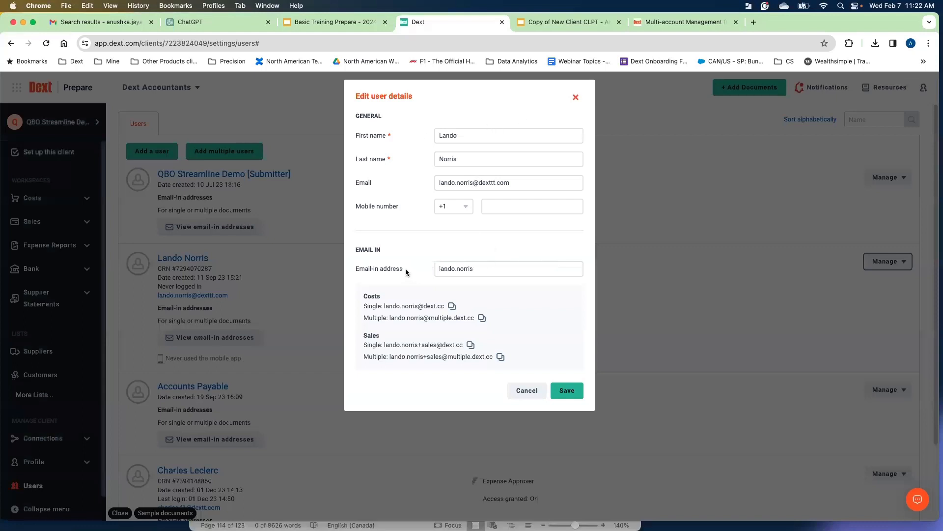
pyautogui.moveTo(405, 268); pyautogui.dragTo(356, 272)
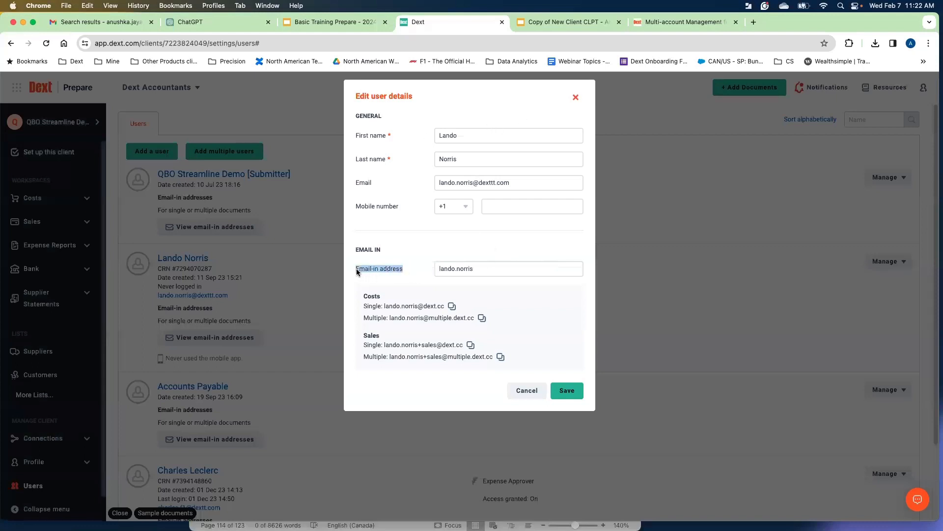
pyautogui.click(405, 253)
pyautogui.moveTo(393, 308); pyautogui.dragTo(422, 319)
pyautogui.click(479, 295)
pyautogui.click(478, 269)
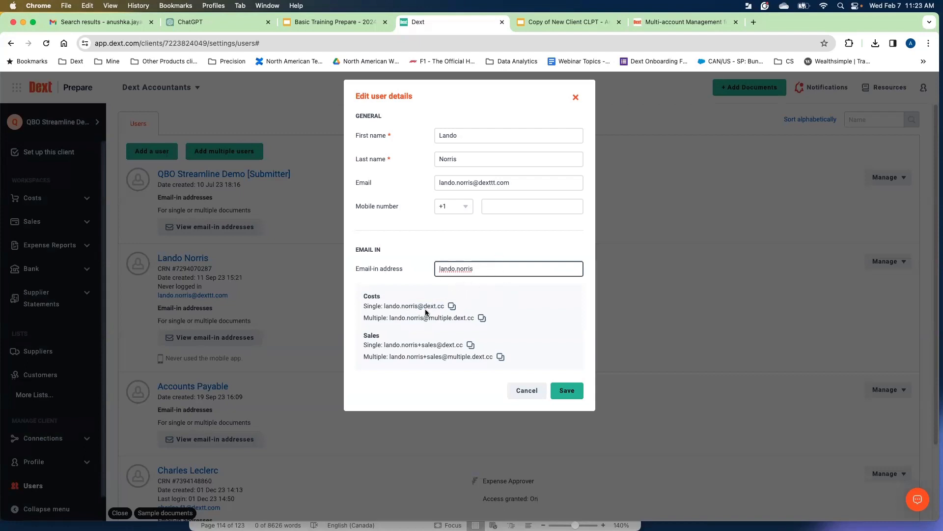
# Append .demo.company to the user's email-in address, then close the dialog without saving.
pyautogui.write('. demo')
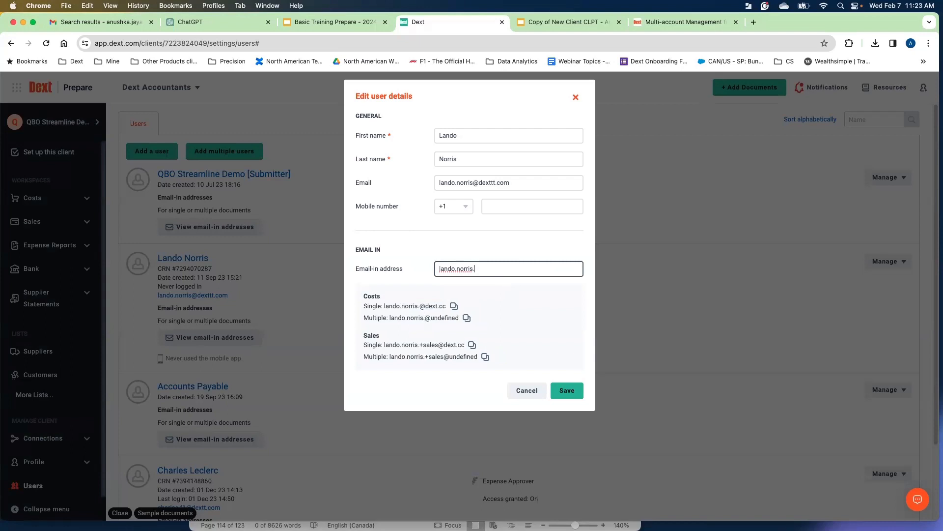
pyautogui.press('BackSpace')
pyautogui.press('BackSpace')
pyautogui.press('BackSpace')
pyautogui.press('BackSpace')
pyautogui.press('BackSpace')
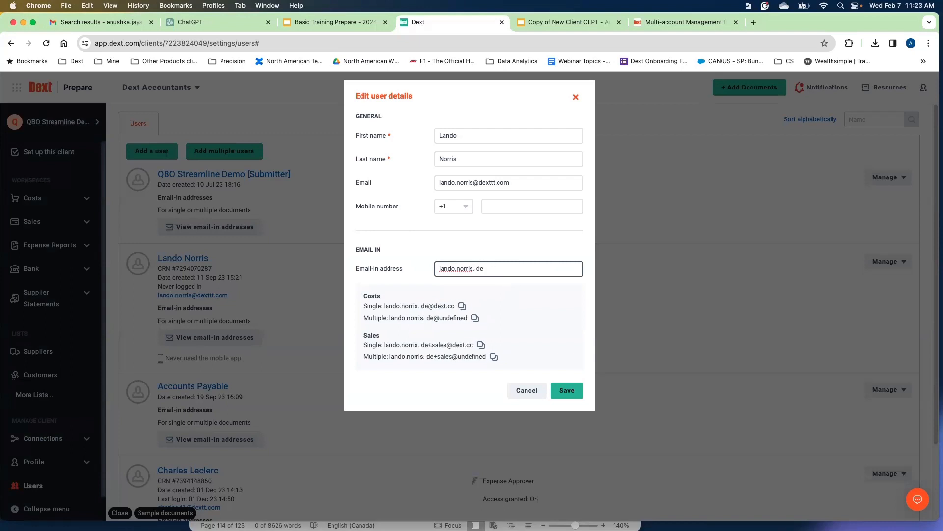
pyautogui.write('de')
pyautogui.press('BackSpace')
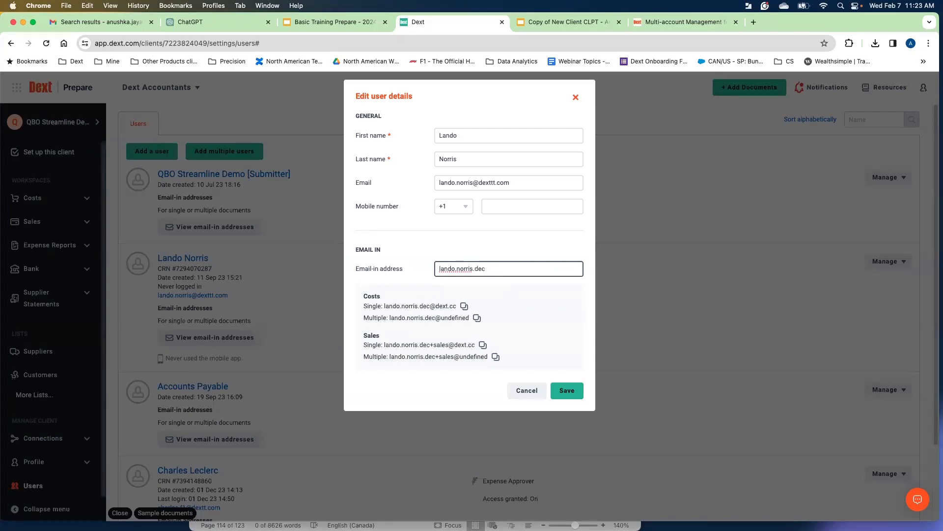
pyautogui.write('mo.company')
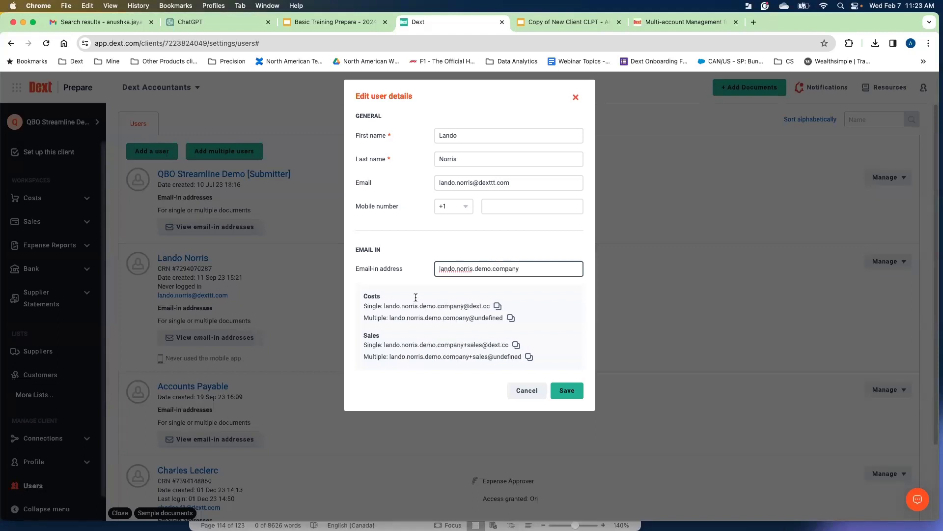
pyautogui.moveTo(424, 307); pyautogui.dragTo(489, 309)
pyautogui.click(419, 314)
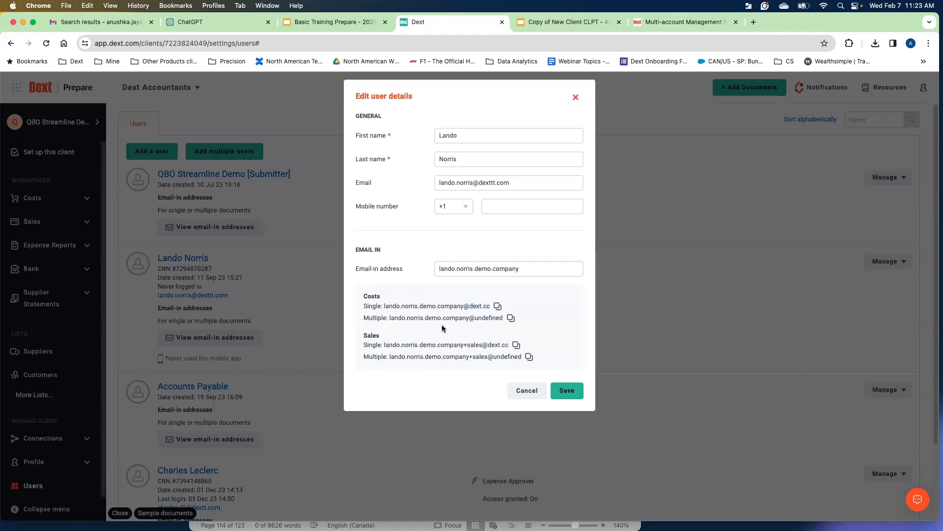
pyautogui.click(575, 97)
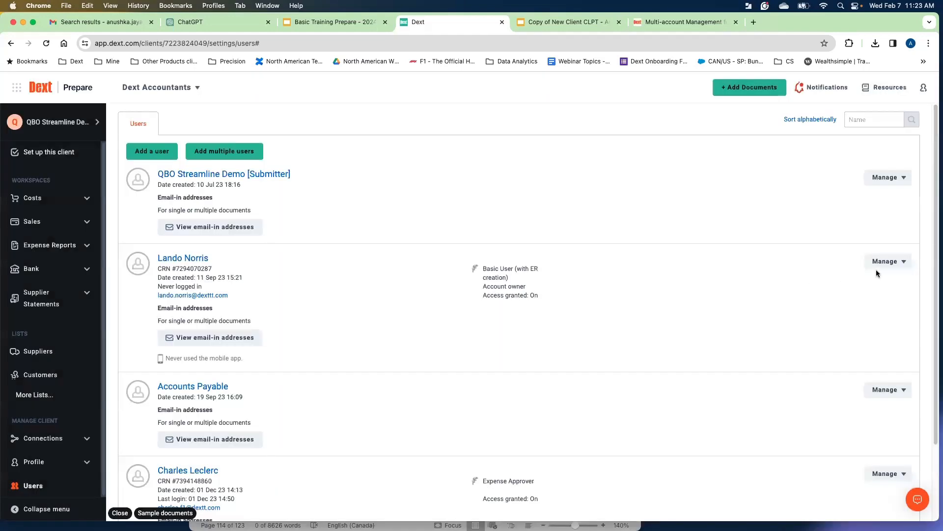
# Open the Lando Norris user's privileges and close the dialog without changes.
pyautogui.click(879, 265)
pyautogui.click(874, 299)
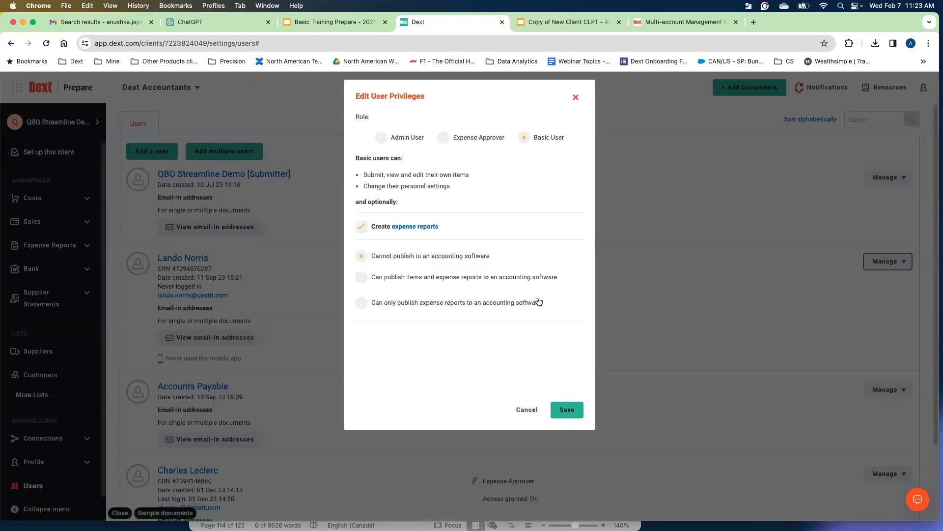
pyautogui.click(575, 98)
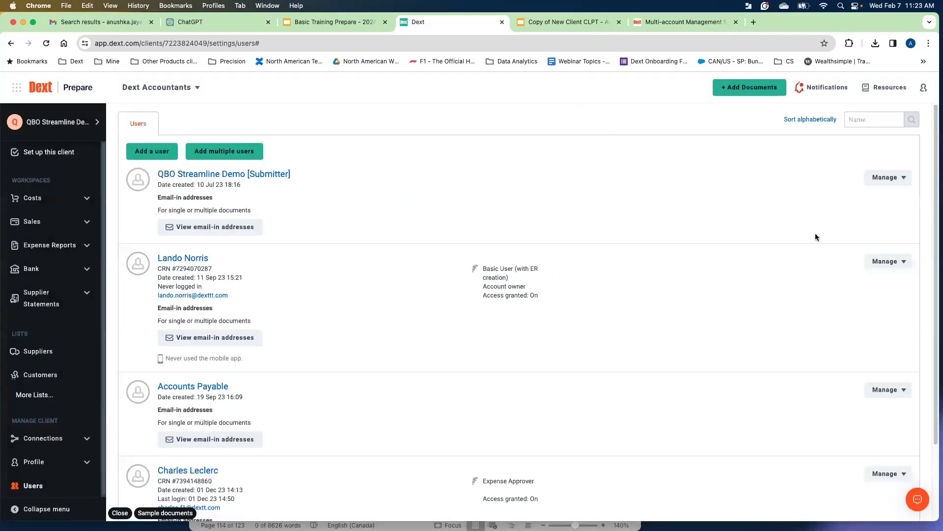
# Open the invitation dialog for the Lando Norris user and close it without sending.
pyautogui.click(880, 261)
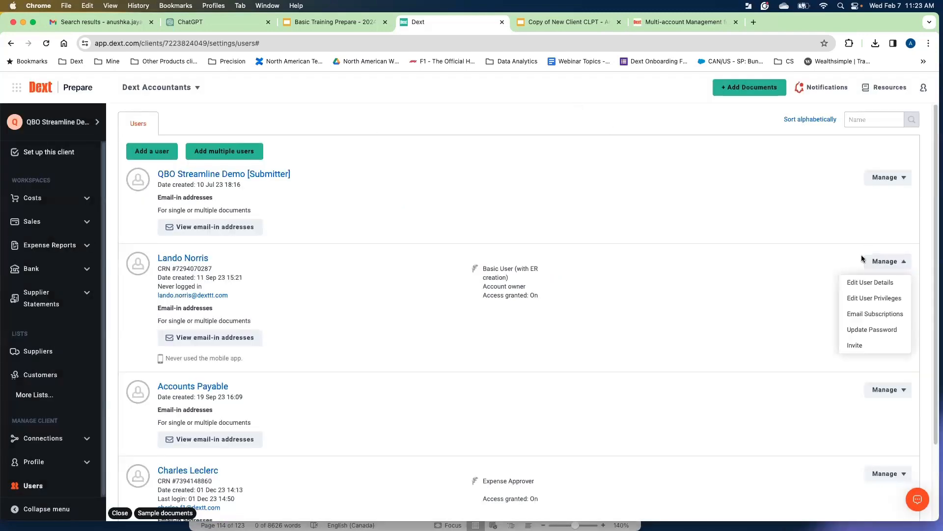
pyautogui.click(864, 348)
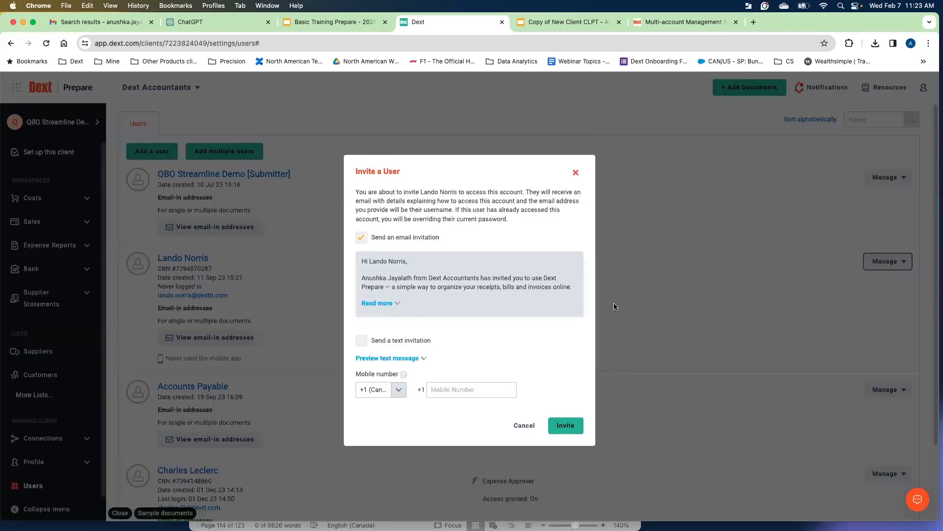
pyautogui.click(576, 173)
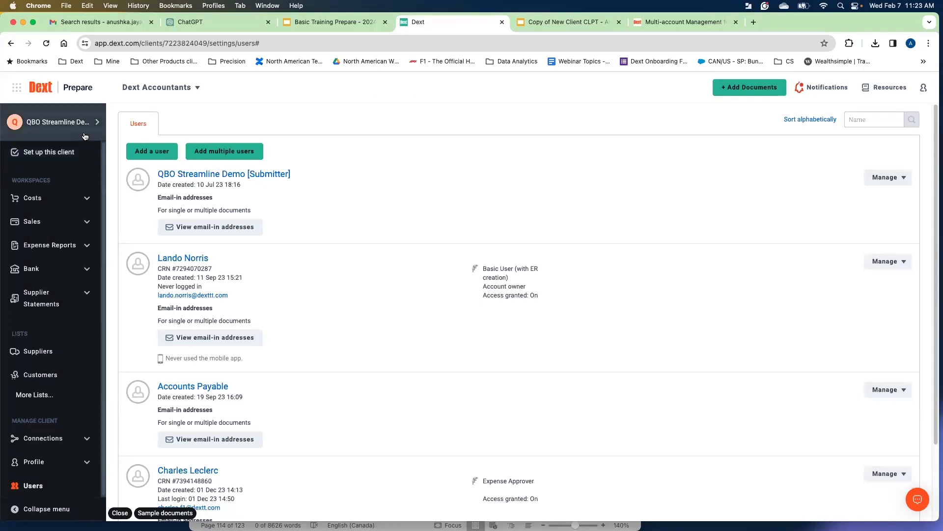
# Open the account switcher to view the practice and client list, then close it.
pyautogui.click(56, 122)
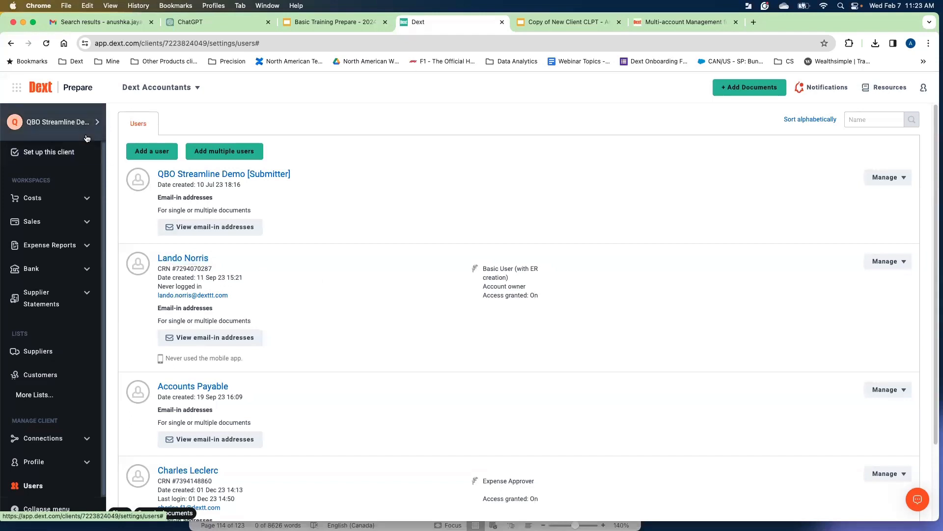
pyautogui.moveTo(86, 136)
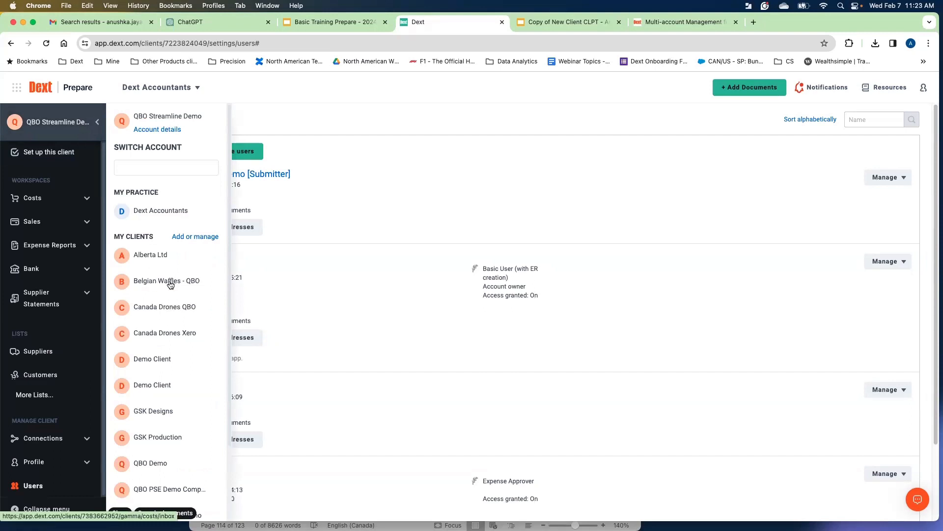
pyautogui.click(341, 303)
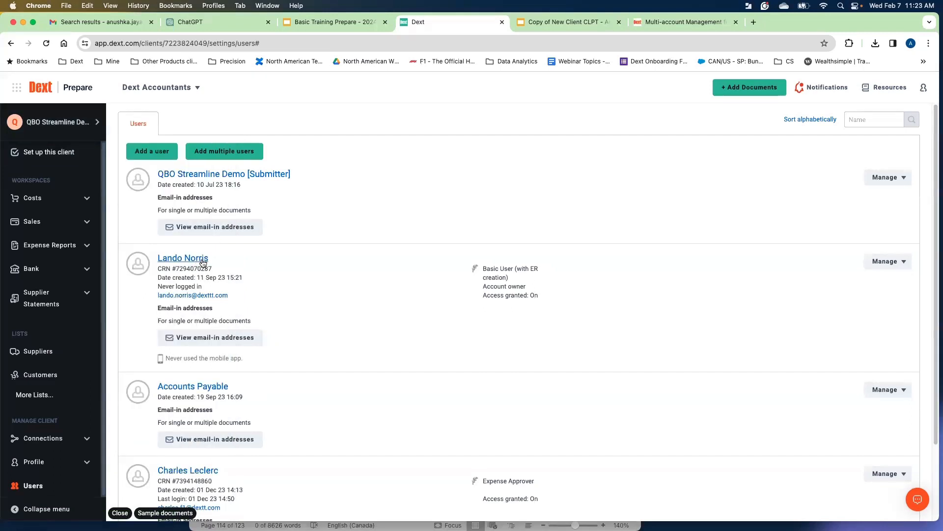
pyautogui.click(59, 122)
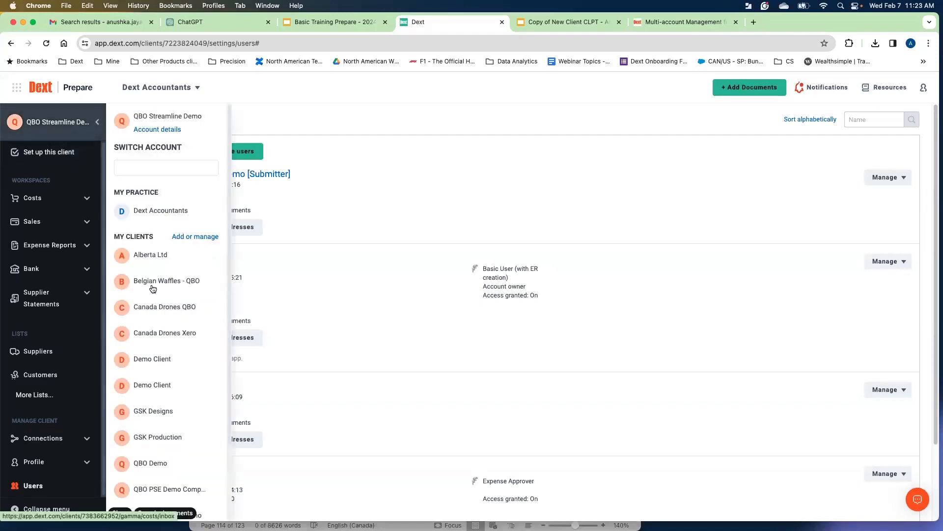
pyautogui.click(308, 293)
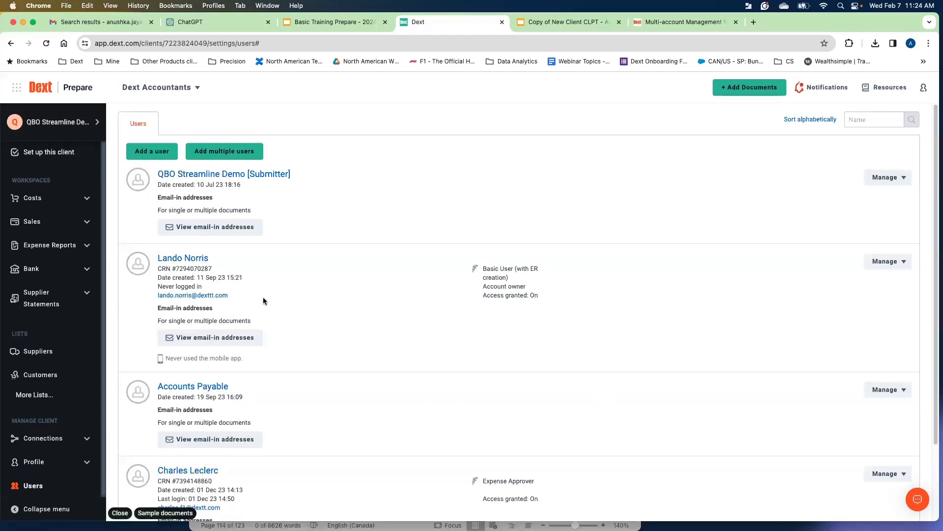
# Highlight the Lando Norris user's login e-mail address.
pyautogui.moveTo(231, 296); pyautogui.dragTo(157, 294)
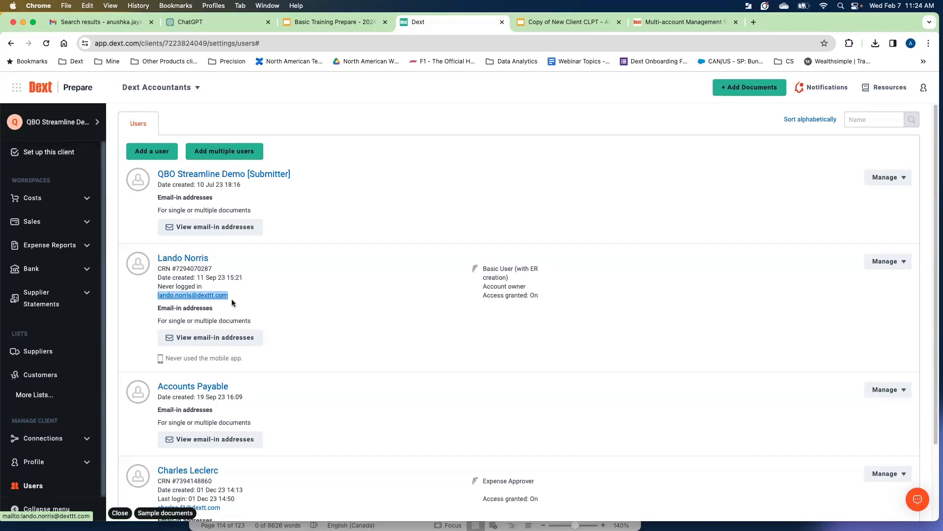
pyautogui.click(340, 304)
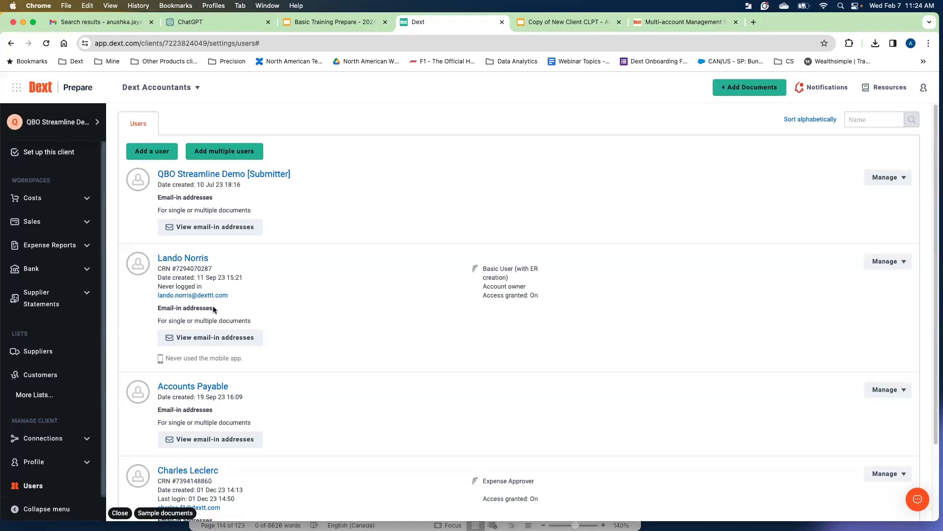
pyautogui.moveTo(230, 295); pyautogui.dragTo(161, 297)
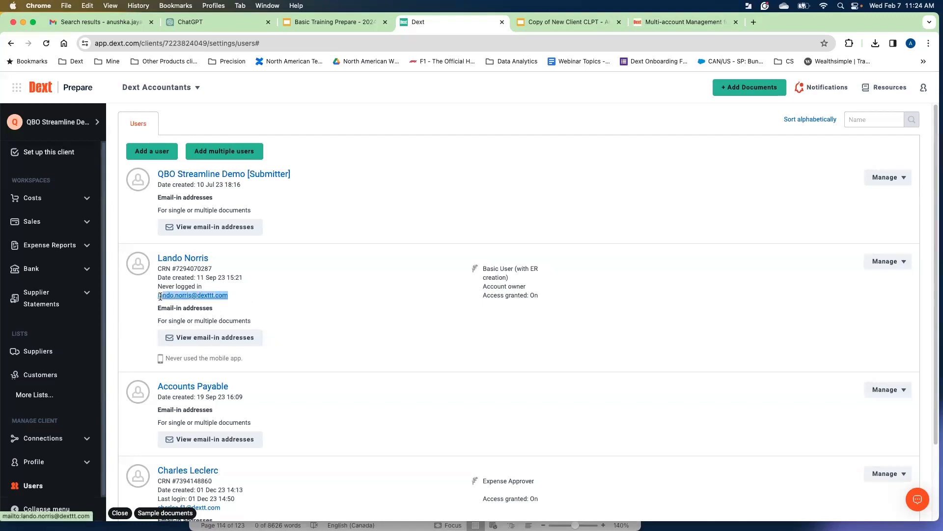
pyautogui.click(343, 319)
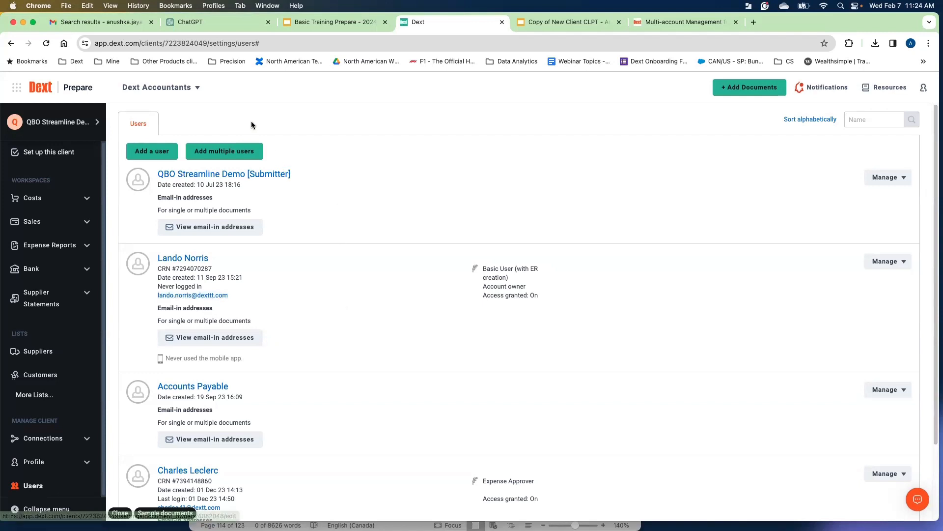
# Open the practice switcher to view the available practices, then close it.
pyautogui.click(197, 88)
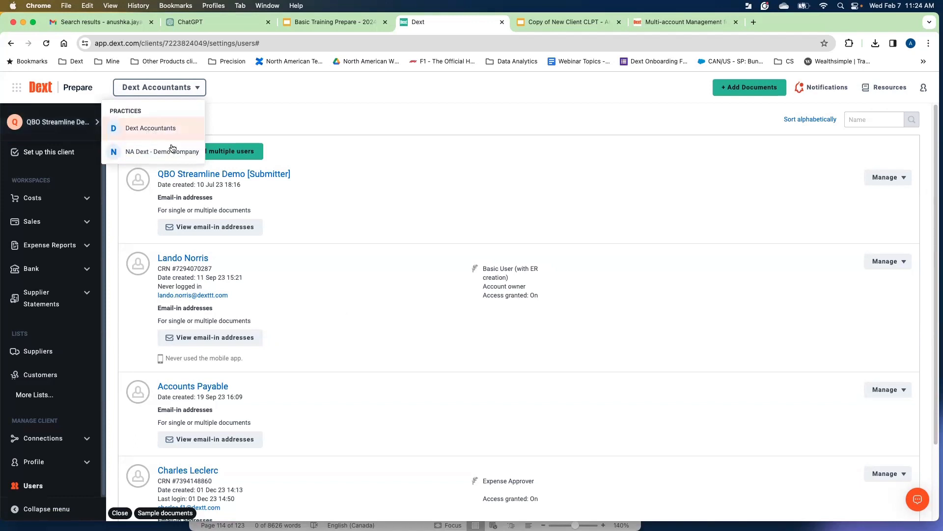
pyautogui.moveTo(222, 258); pyautogui.dragTo(163, 259)
pyautogui.click(260, 279)
pyautogui.click(159, 87)
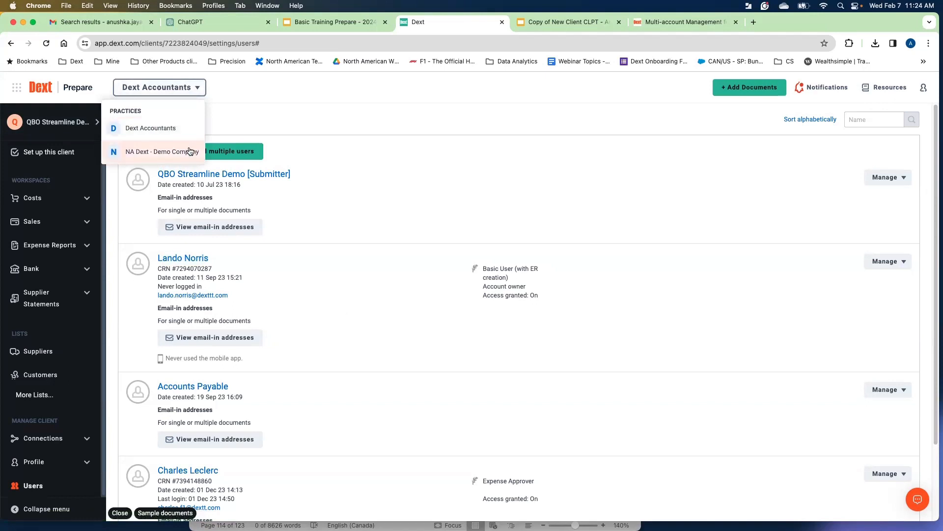
pyautogui.click(365, 219)
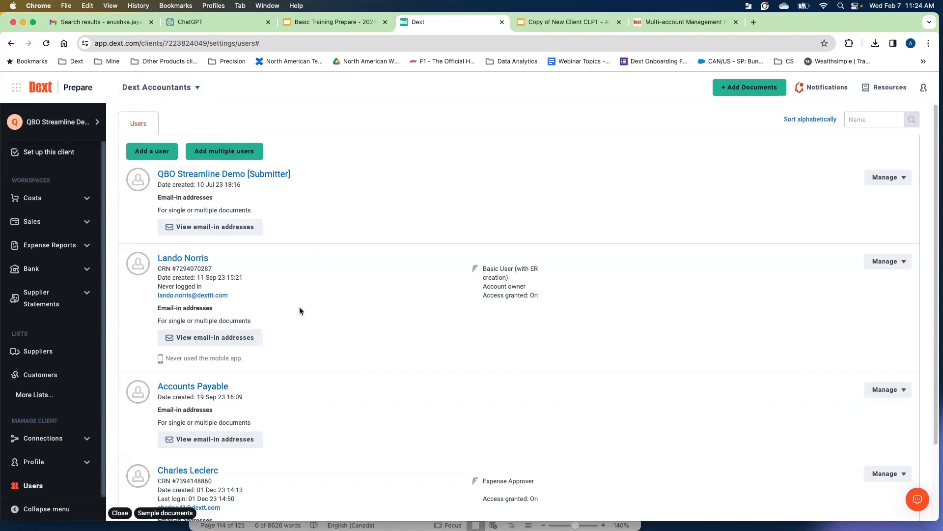
pyautogui.click(190, 95)
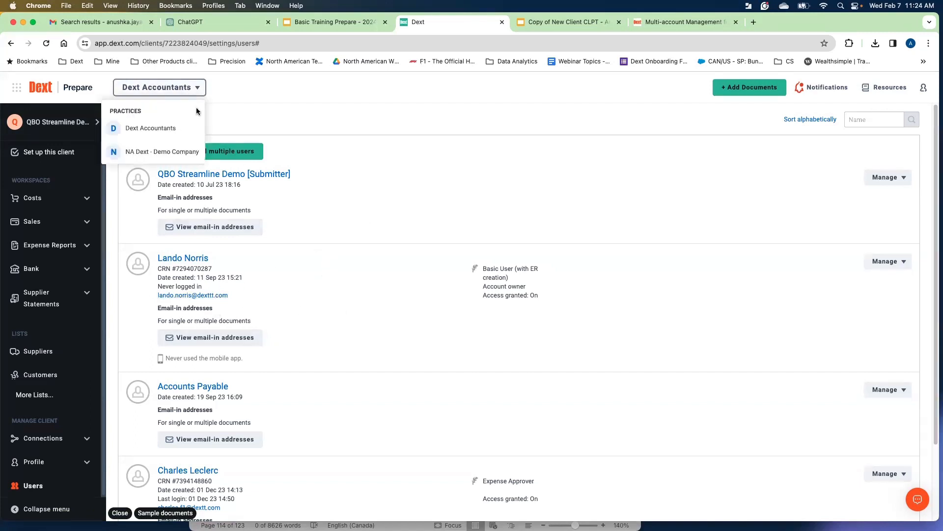
pyautogui.click(320, 260)
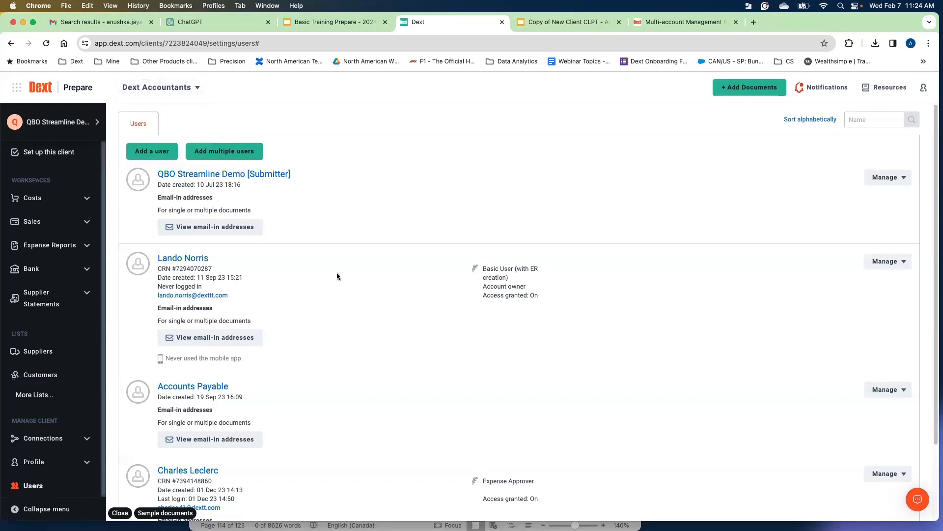
# Review the Multi-account Management help article on switching accounts, then return to Dext.
pyautogui.click(669, 22)
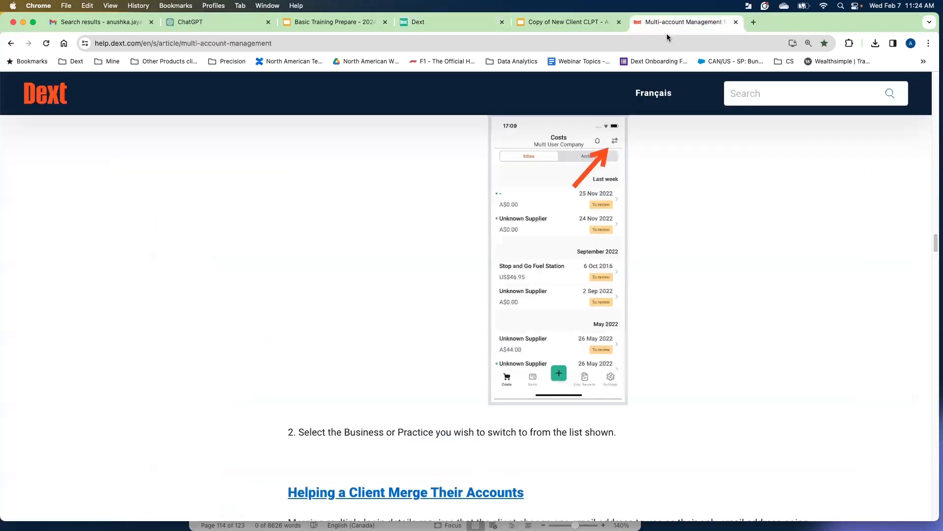
pyautogui.scroll(1, 444, 250)
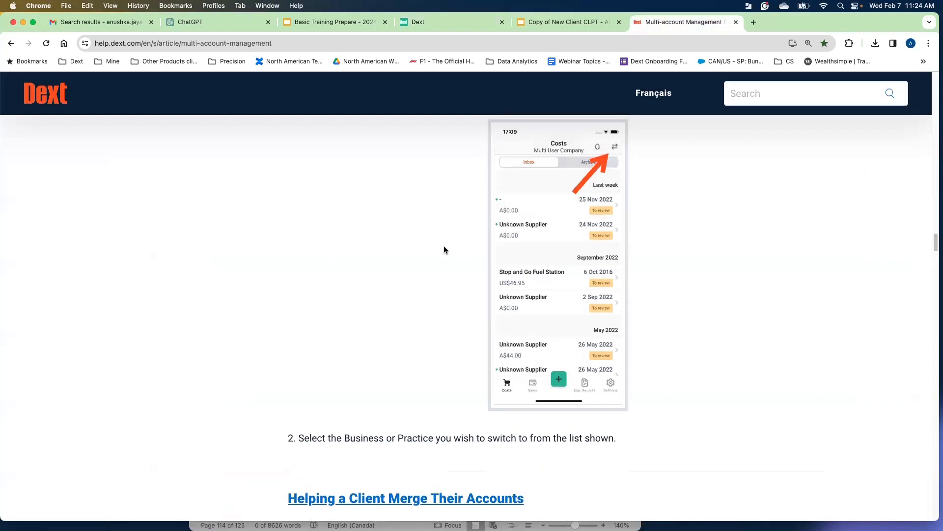
pyautogui.scroll(1, 443, 245)
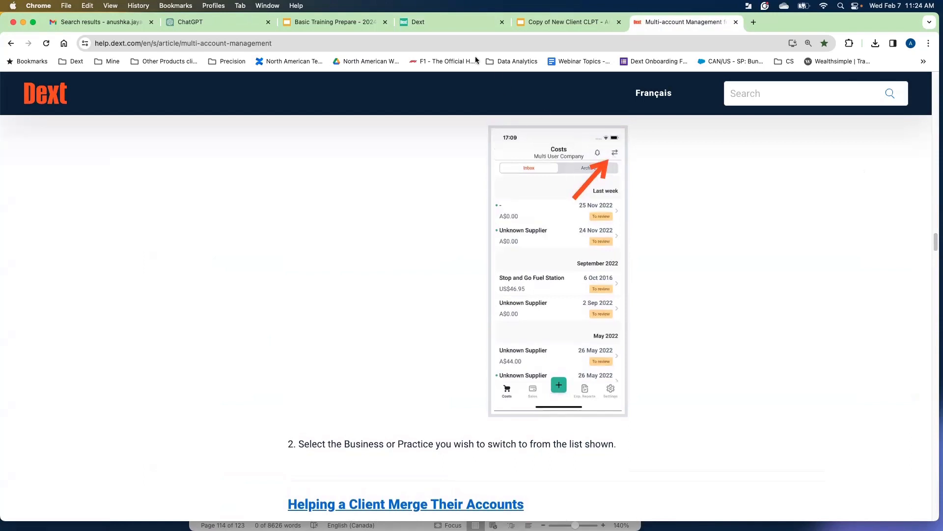
pyautogui.click(456, 24)
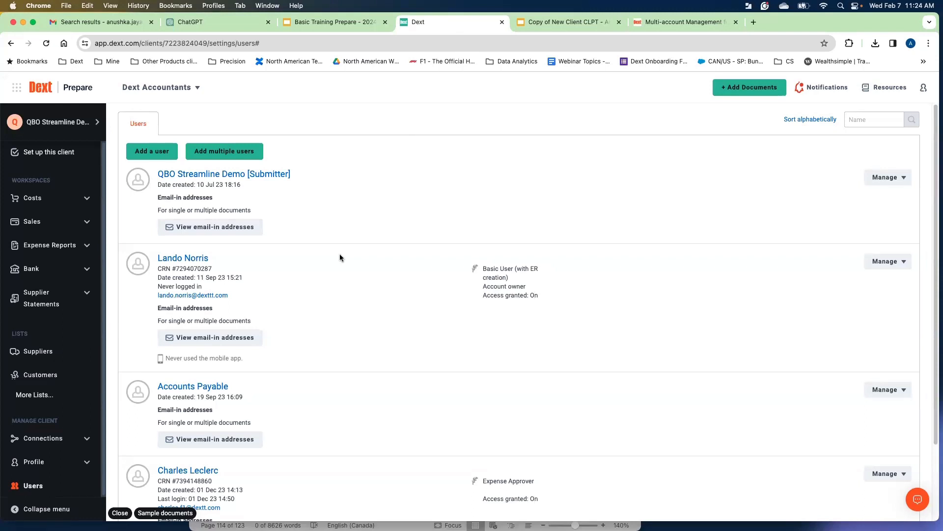
# Switch to the Dext Accountants practice account and open My Team.
pyautogui.click(58, 122)
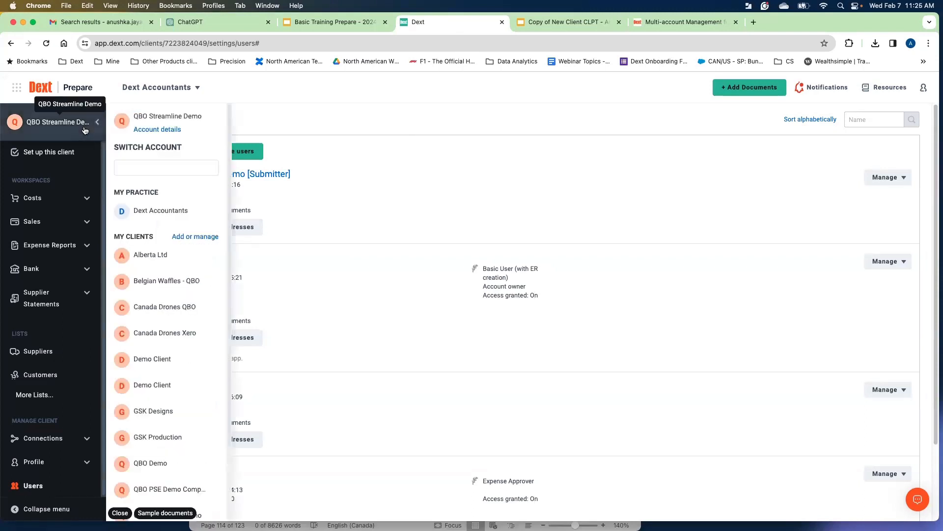
pyautogui.click(161, 210)
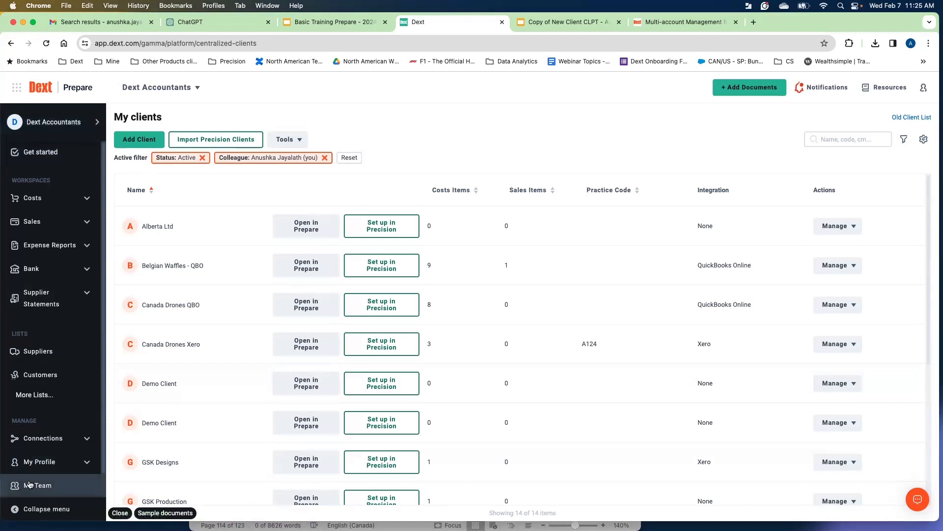
pyautogui.click(30, 485)
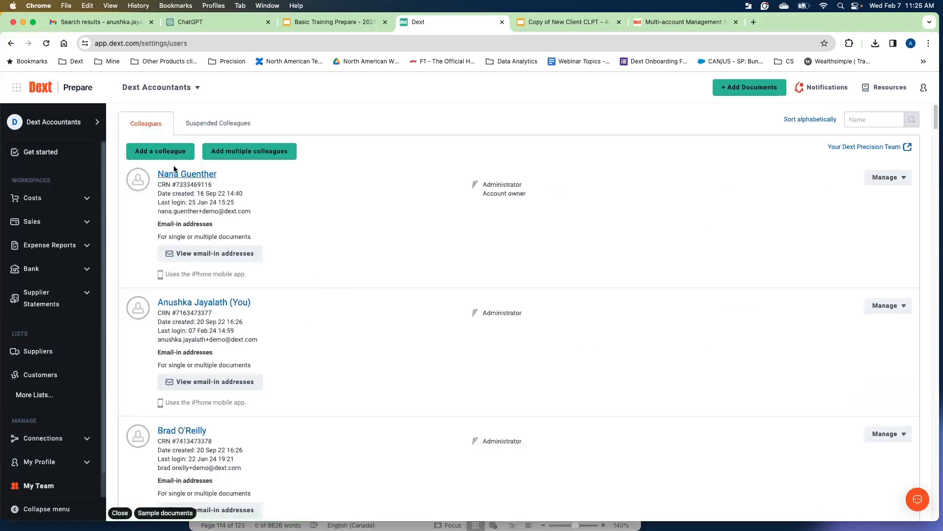
# Start adding a colleague, fill in the first and last name from autofill, and continue.
pyautogui.click(166, 154)
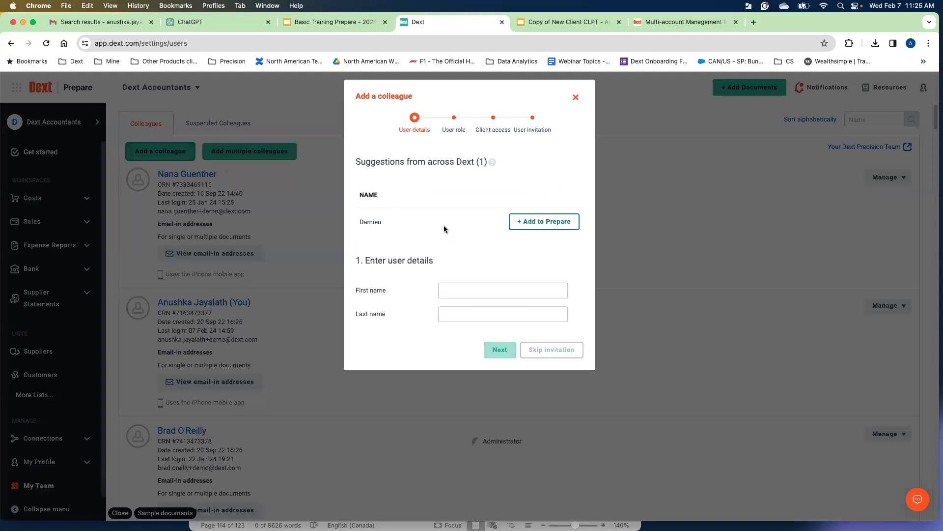
pyautogui.moveTo(386, 221); pyautogui.dragTo(360, 221)
pyautogui.click(412, 199)
pyautogui.click(469, 295)
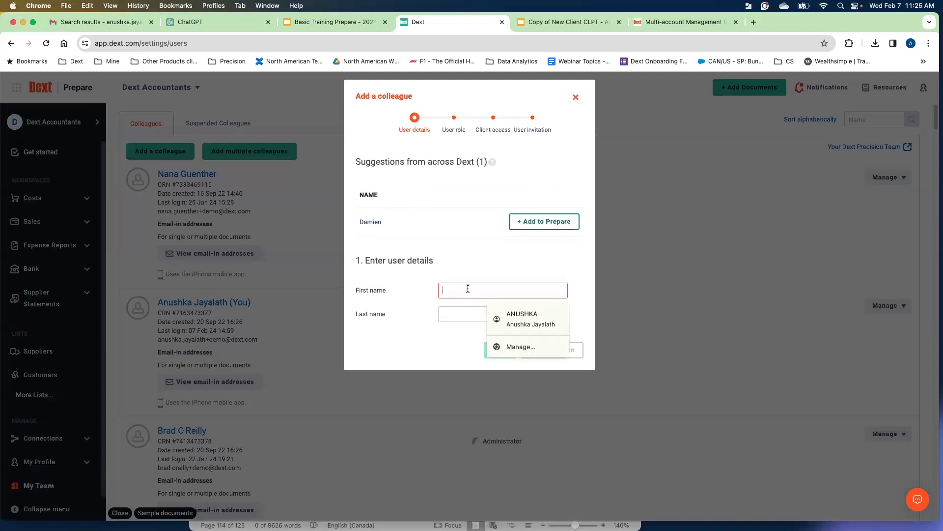
pyautogui.click(514, 315)
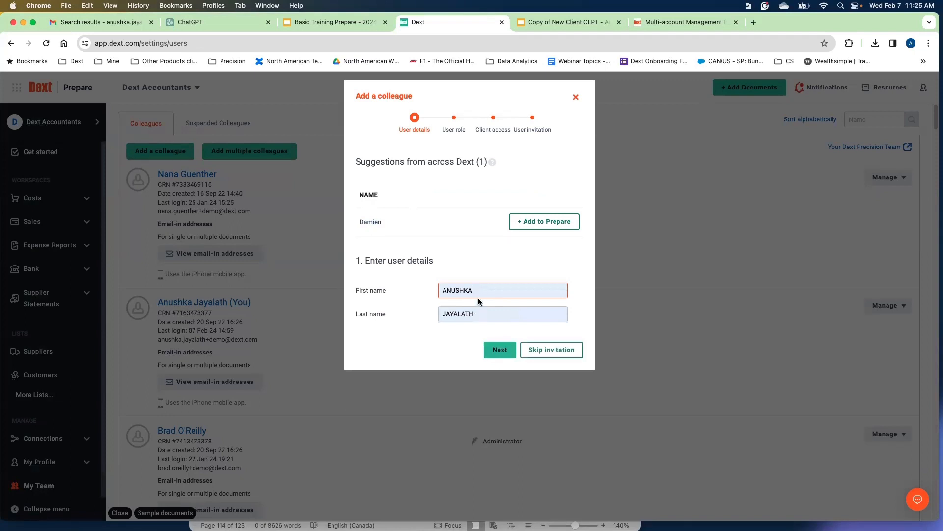
pyautogui.click(500, 349)
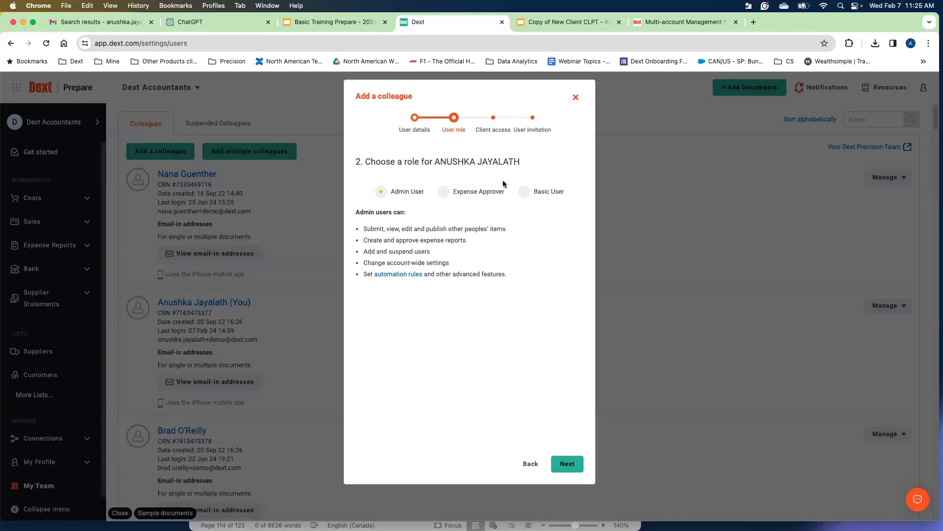
# Compare the role options and choose Basic User for the new colleague, then continue.
pyautogui.click(549, 192)
pyautogui.click(478, 196)
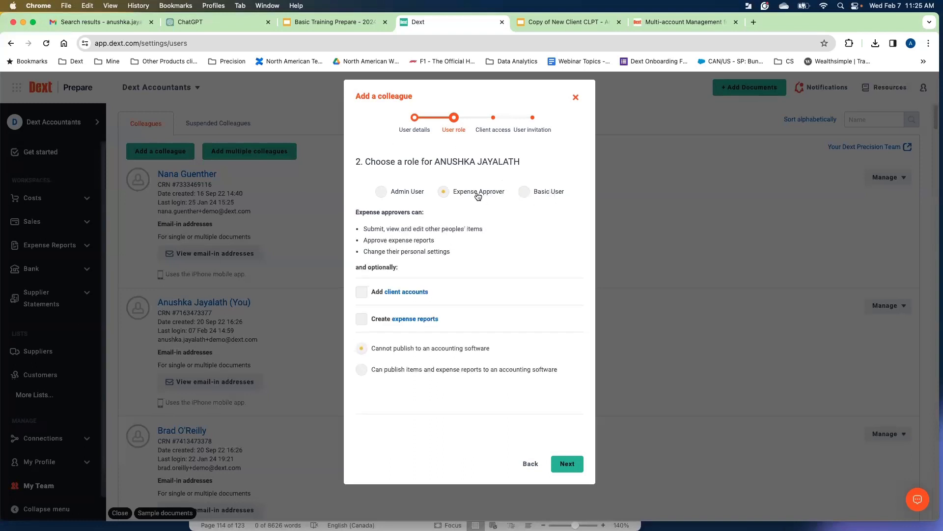
pyautogui.click(544, 197)
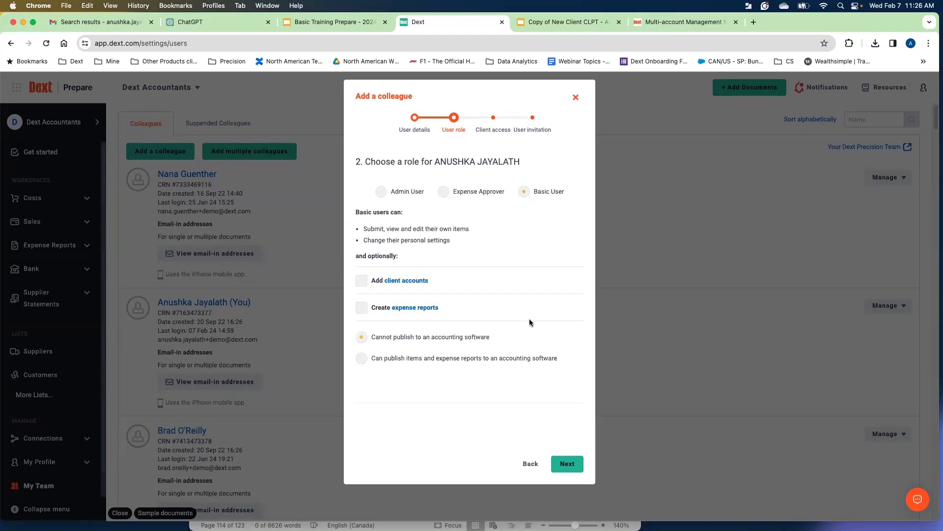
pyautogui.click(568, 464)
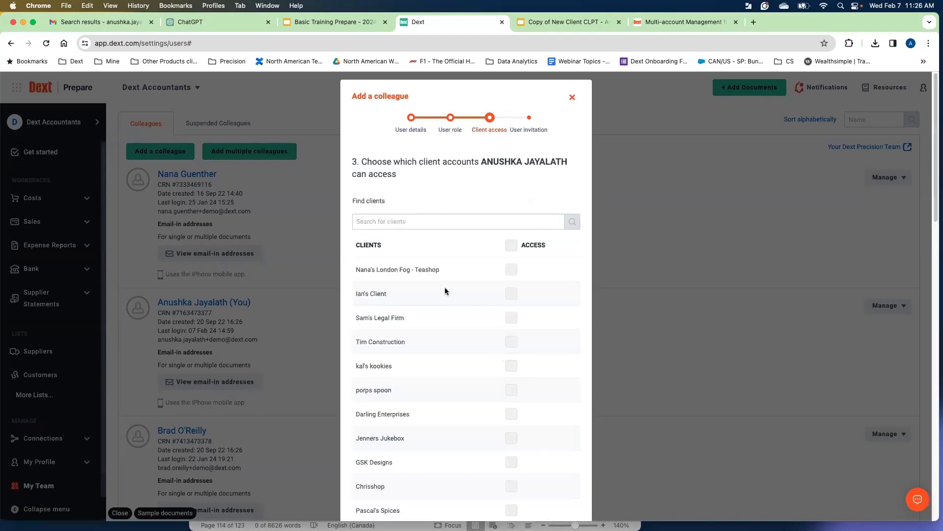
# Grant the new colleague access to all client accounts and continue to the invitation step.
pyautogui.click(513, 295)
pyautogui.click(512, 319)
pyautogui.click(511, 343)
pyautogui.click(509, 247)
pyautogui.scroll(-15, 447, 280)
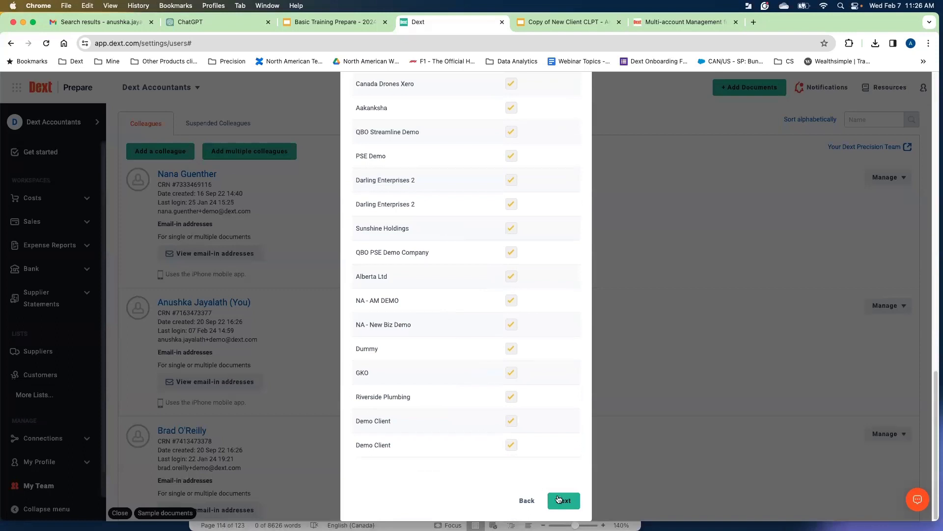
pyautogui.click(563, 501)
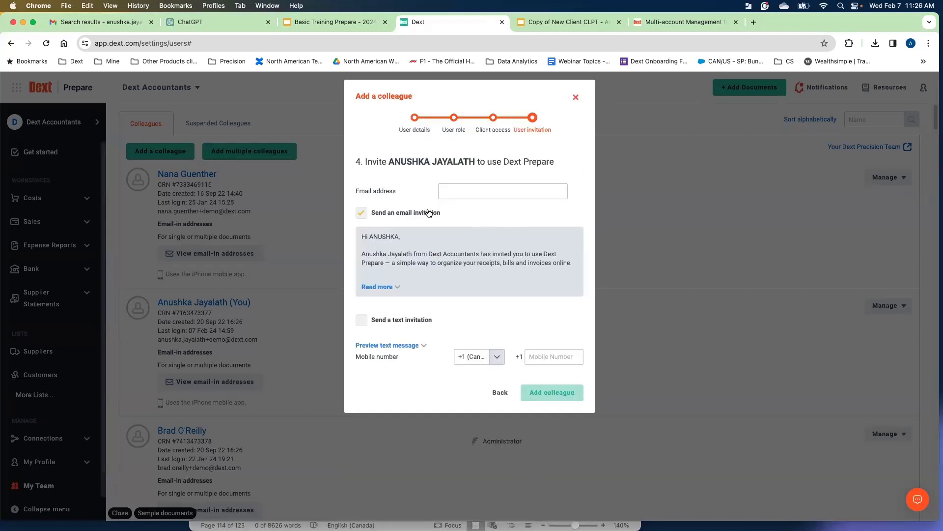
# Fill in the colleague's e-mail from autofill, enable the text invitation, and close without adding.
pyautogui.click(485, 188)
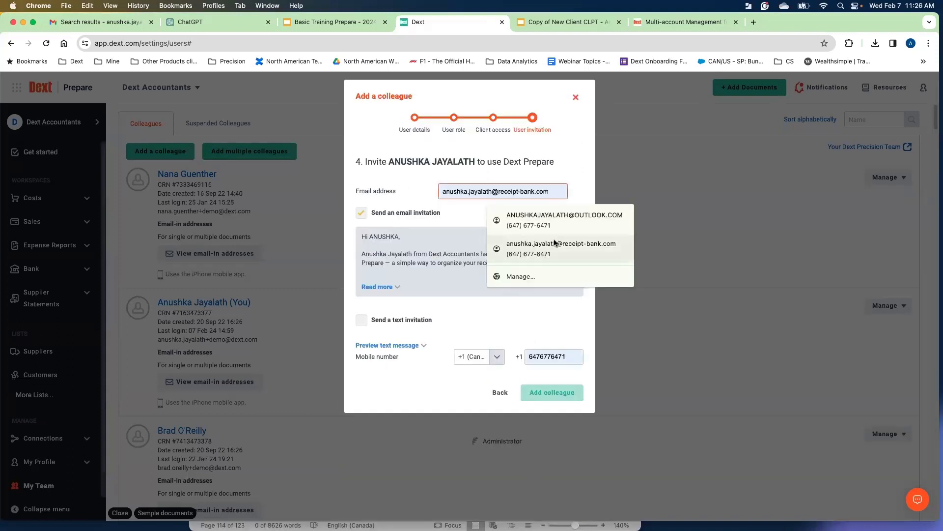
pyautogui.click(508, 212)
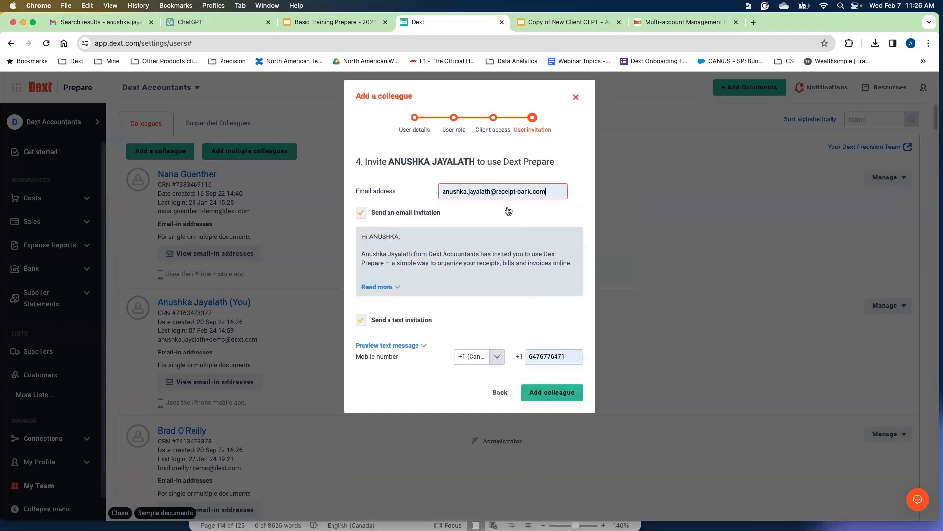
pyautogui.click(576, 98)
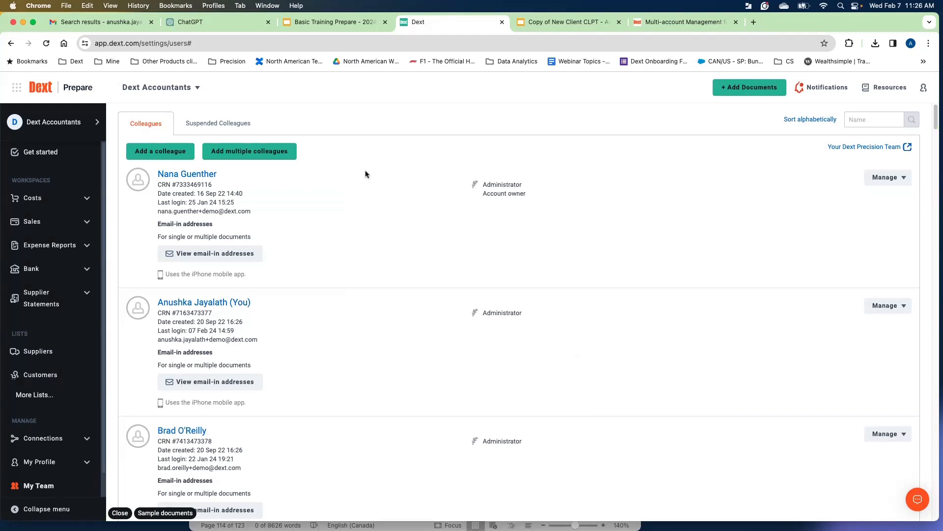
# Switch to the Basic Training Prepare slides and open the Checklist slide.
pyautogui.click(339, 22)
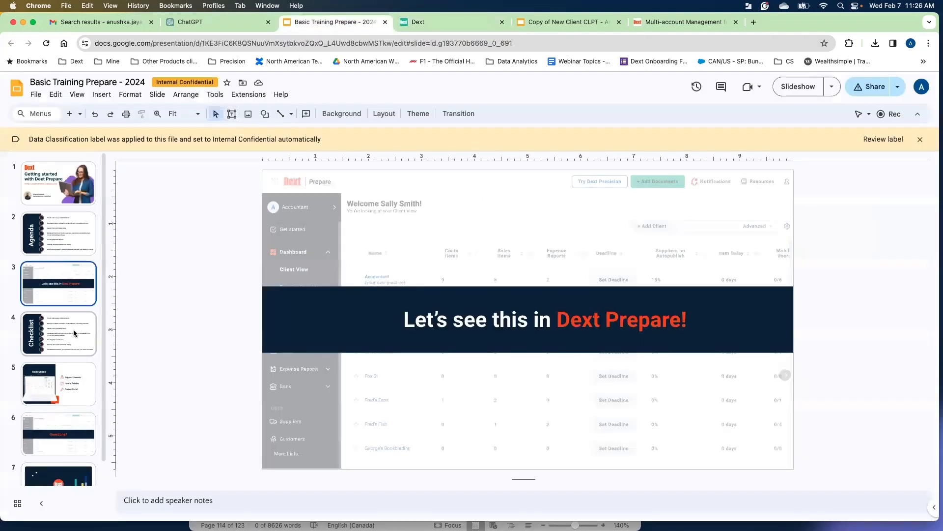
pyautogui.scroll(-1, 73, 329)
pyautogui.click(66, 311)
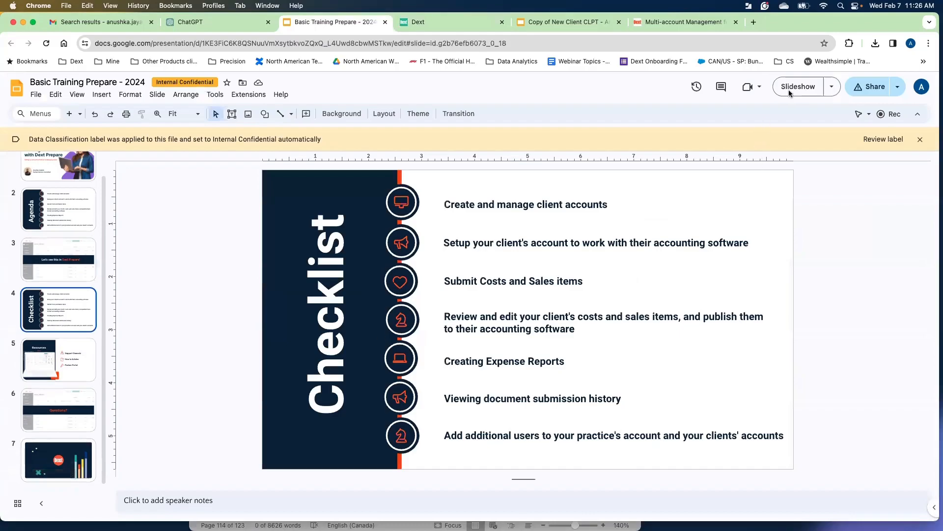